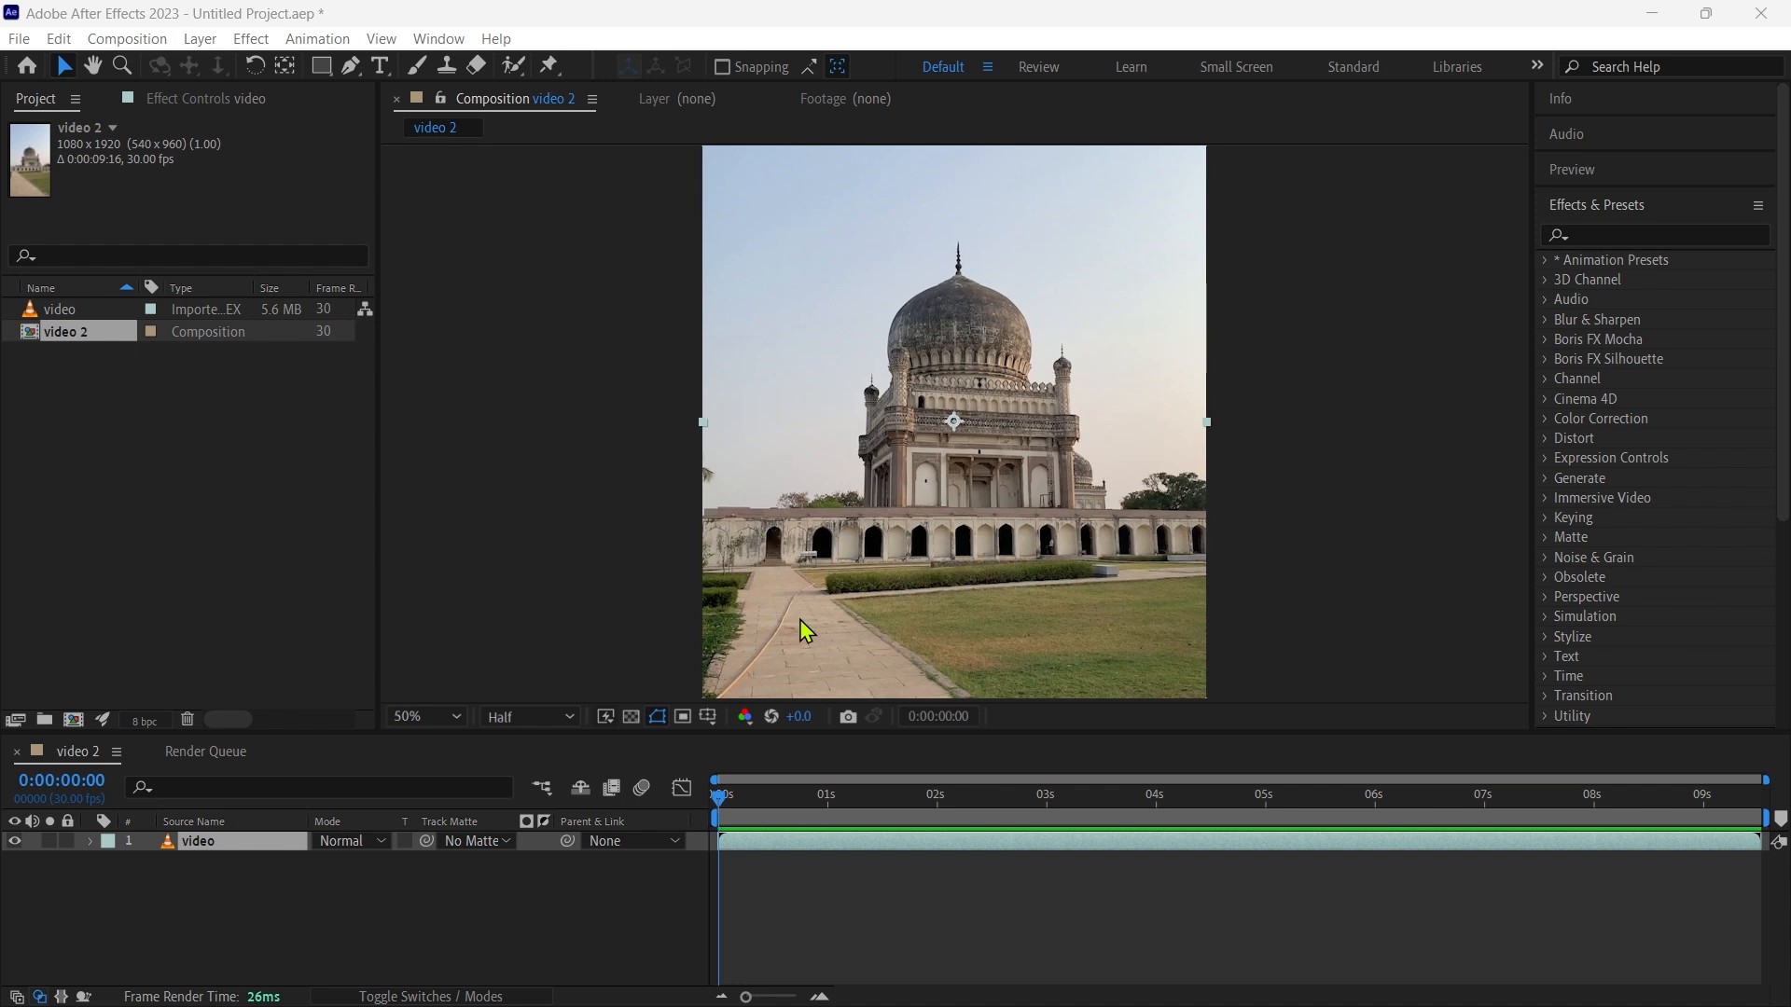
# Add the video 2 composition to the render queue and accept its render settings at Best quality and Full resolution.
pyautogui.moveTo(1766, 782); pyautogui.dragTo(788, 780)
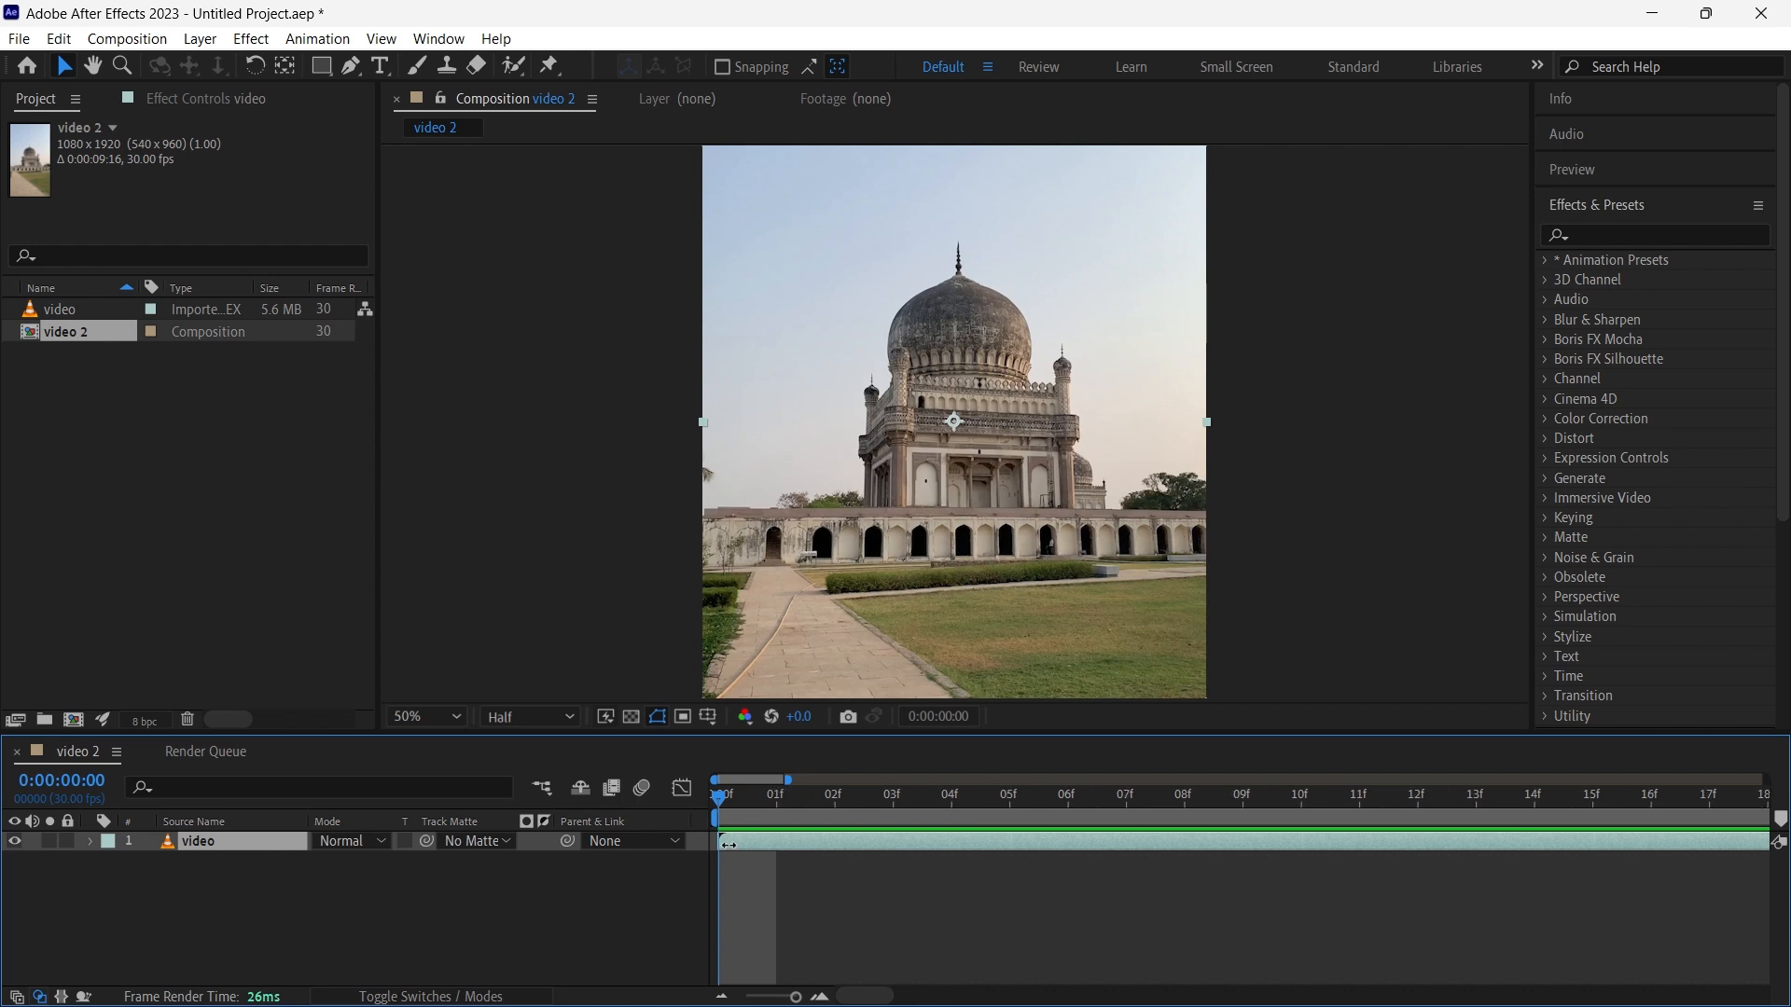
pyautogui.hotkey('ctrl', 'k')
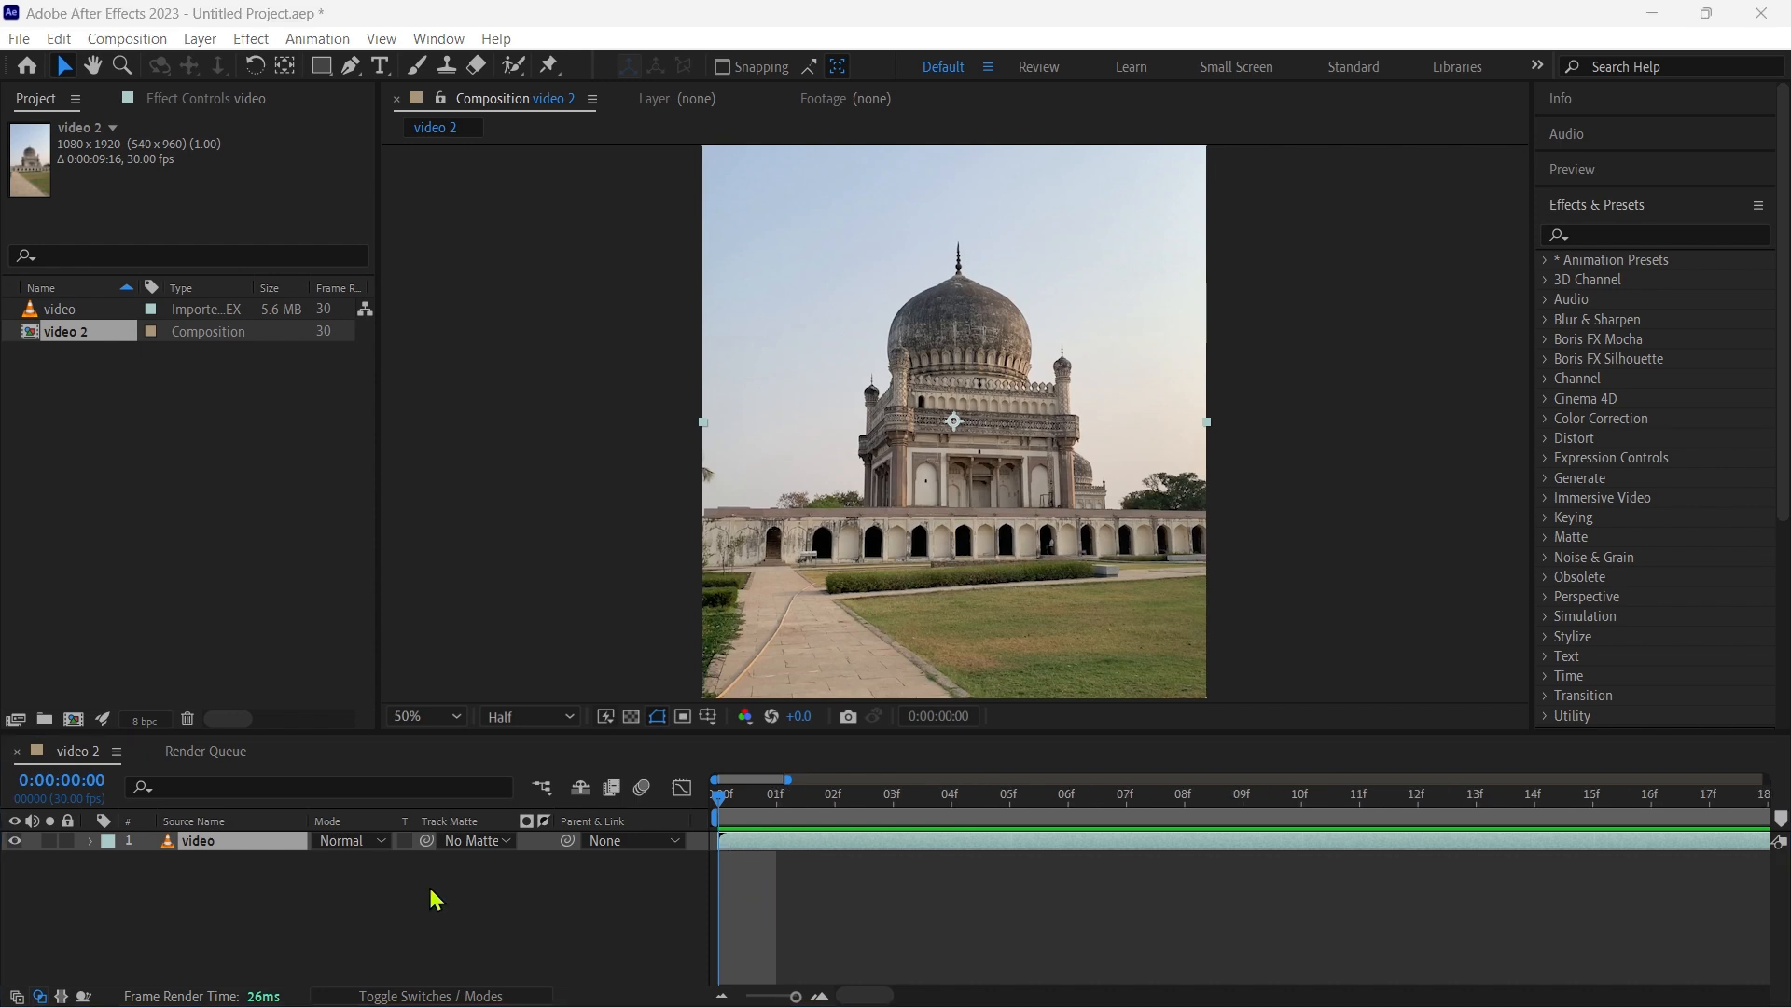
pyautogui.click(214, 753)
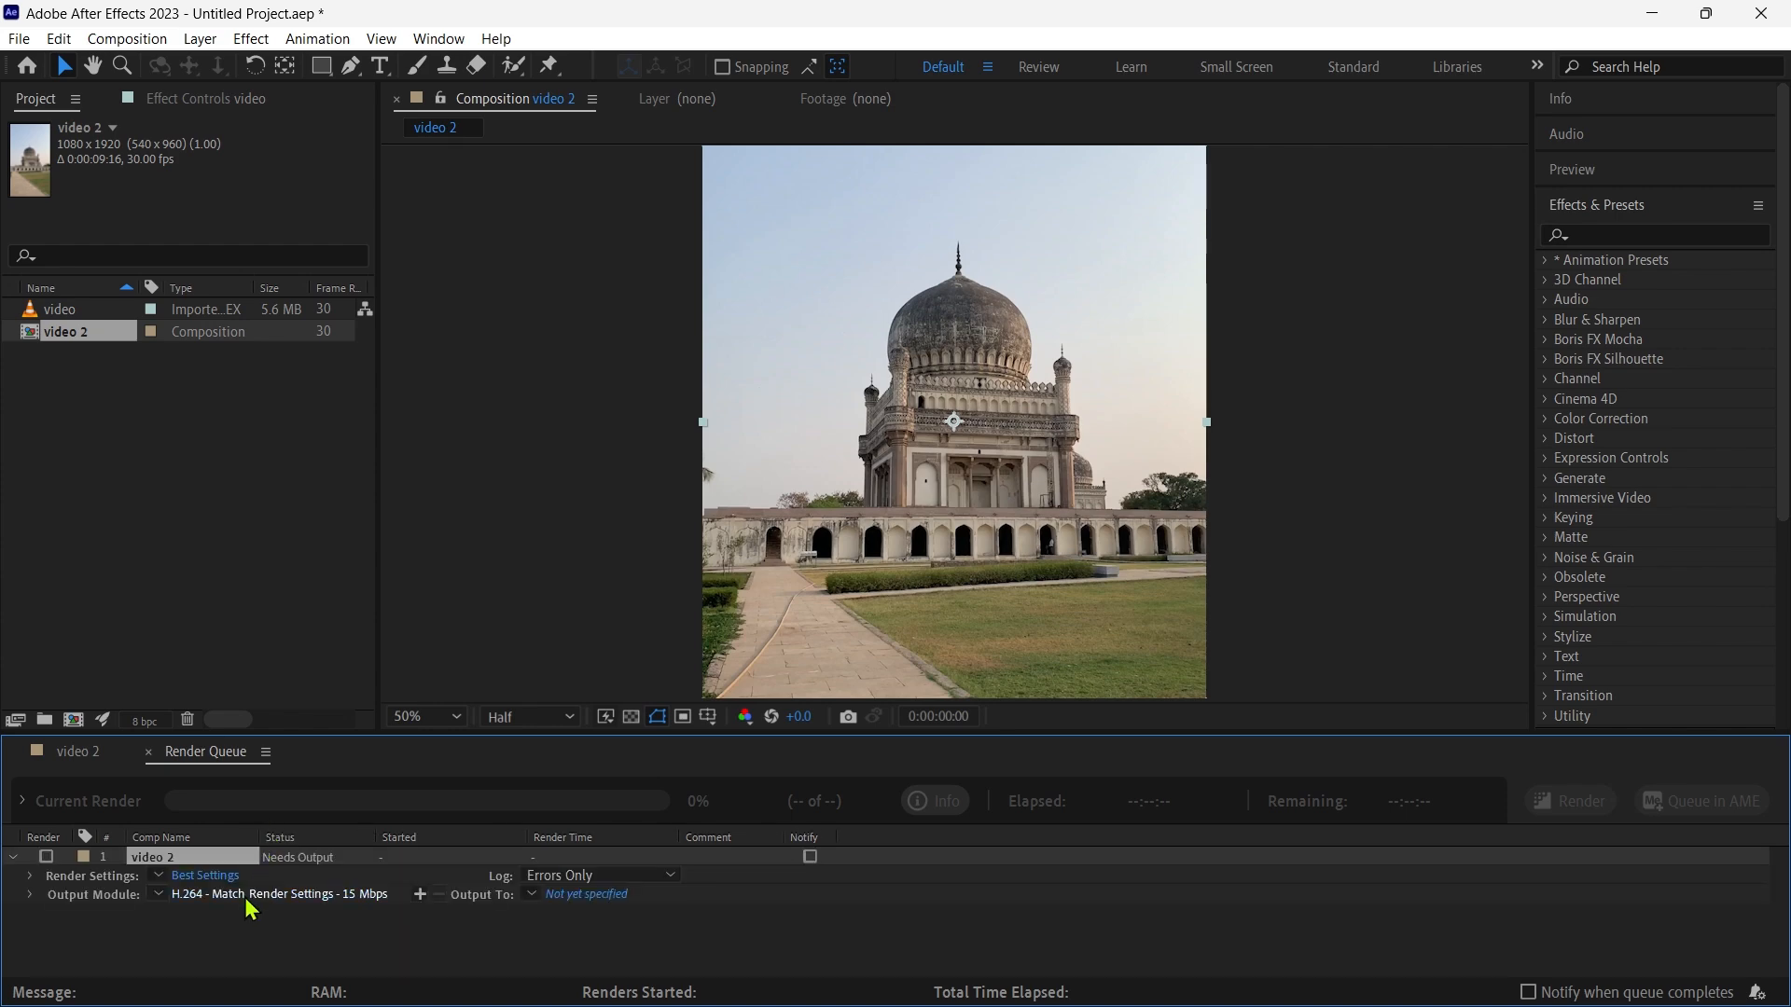
pyautogui.click(220, 877)
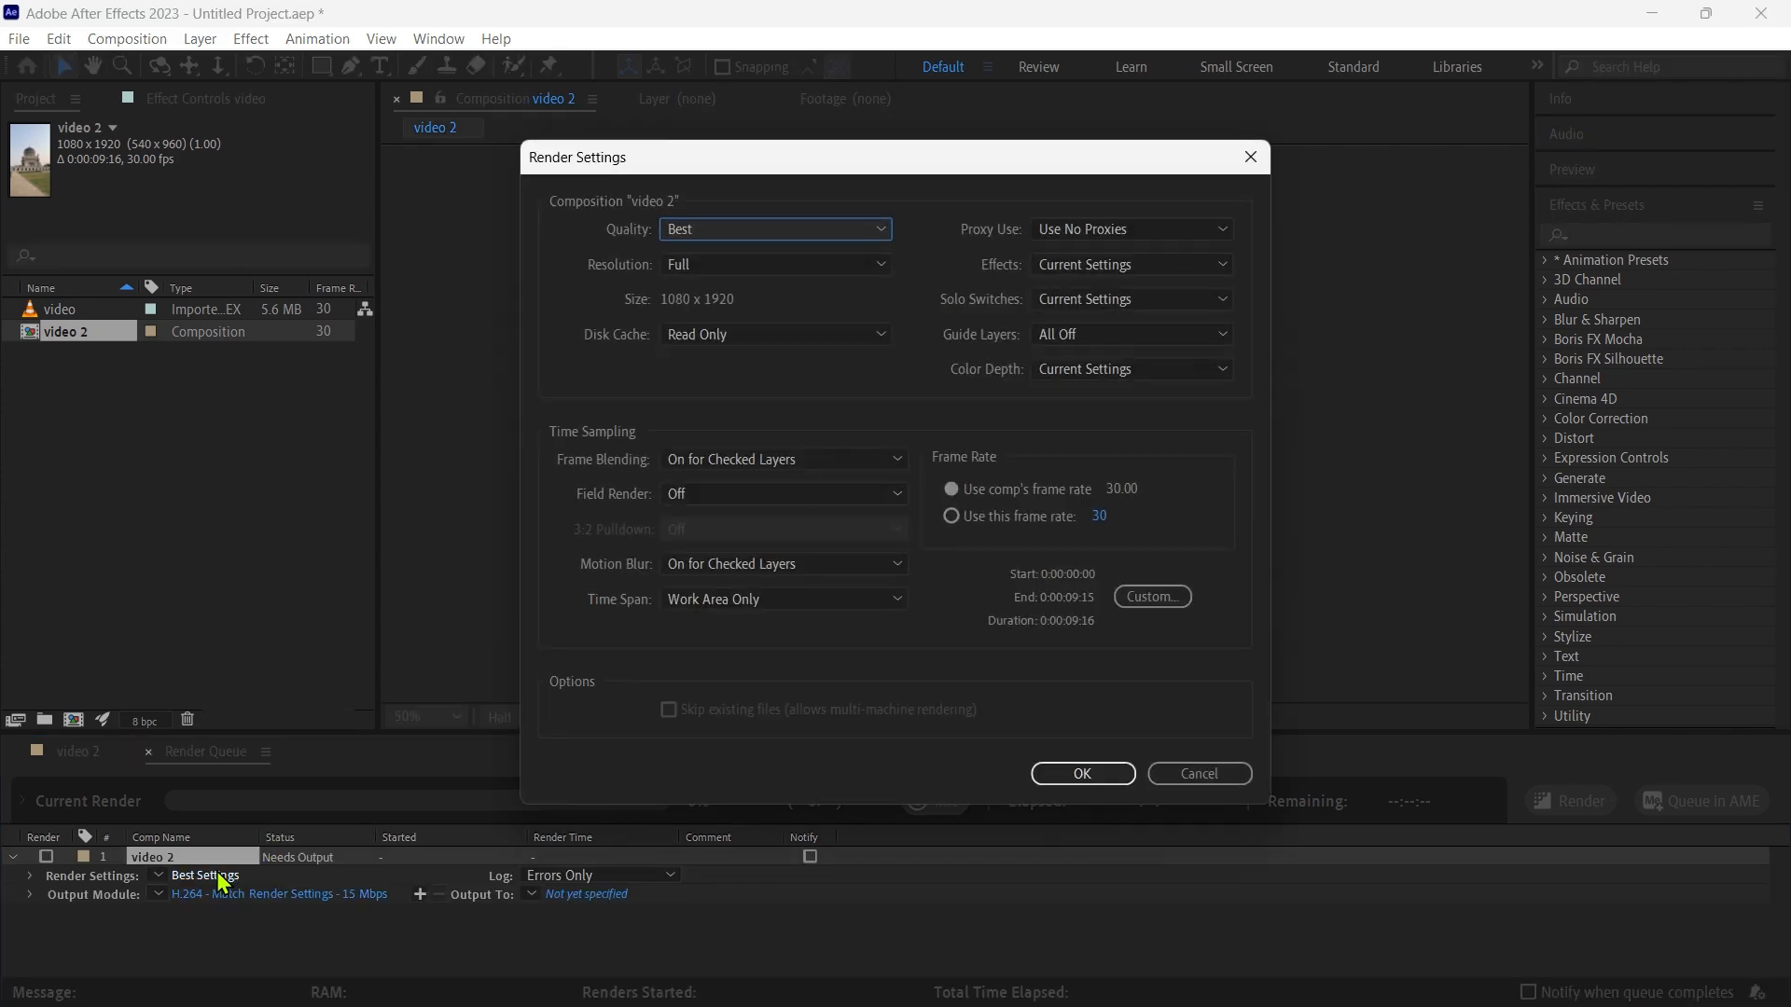
pyautogui.click(1082, 773)
# Set the output module format of the queued video 2 composition to JPEG Sequence.
pyautogui.click(309, 895)
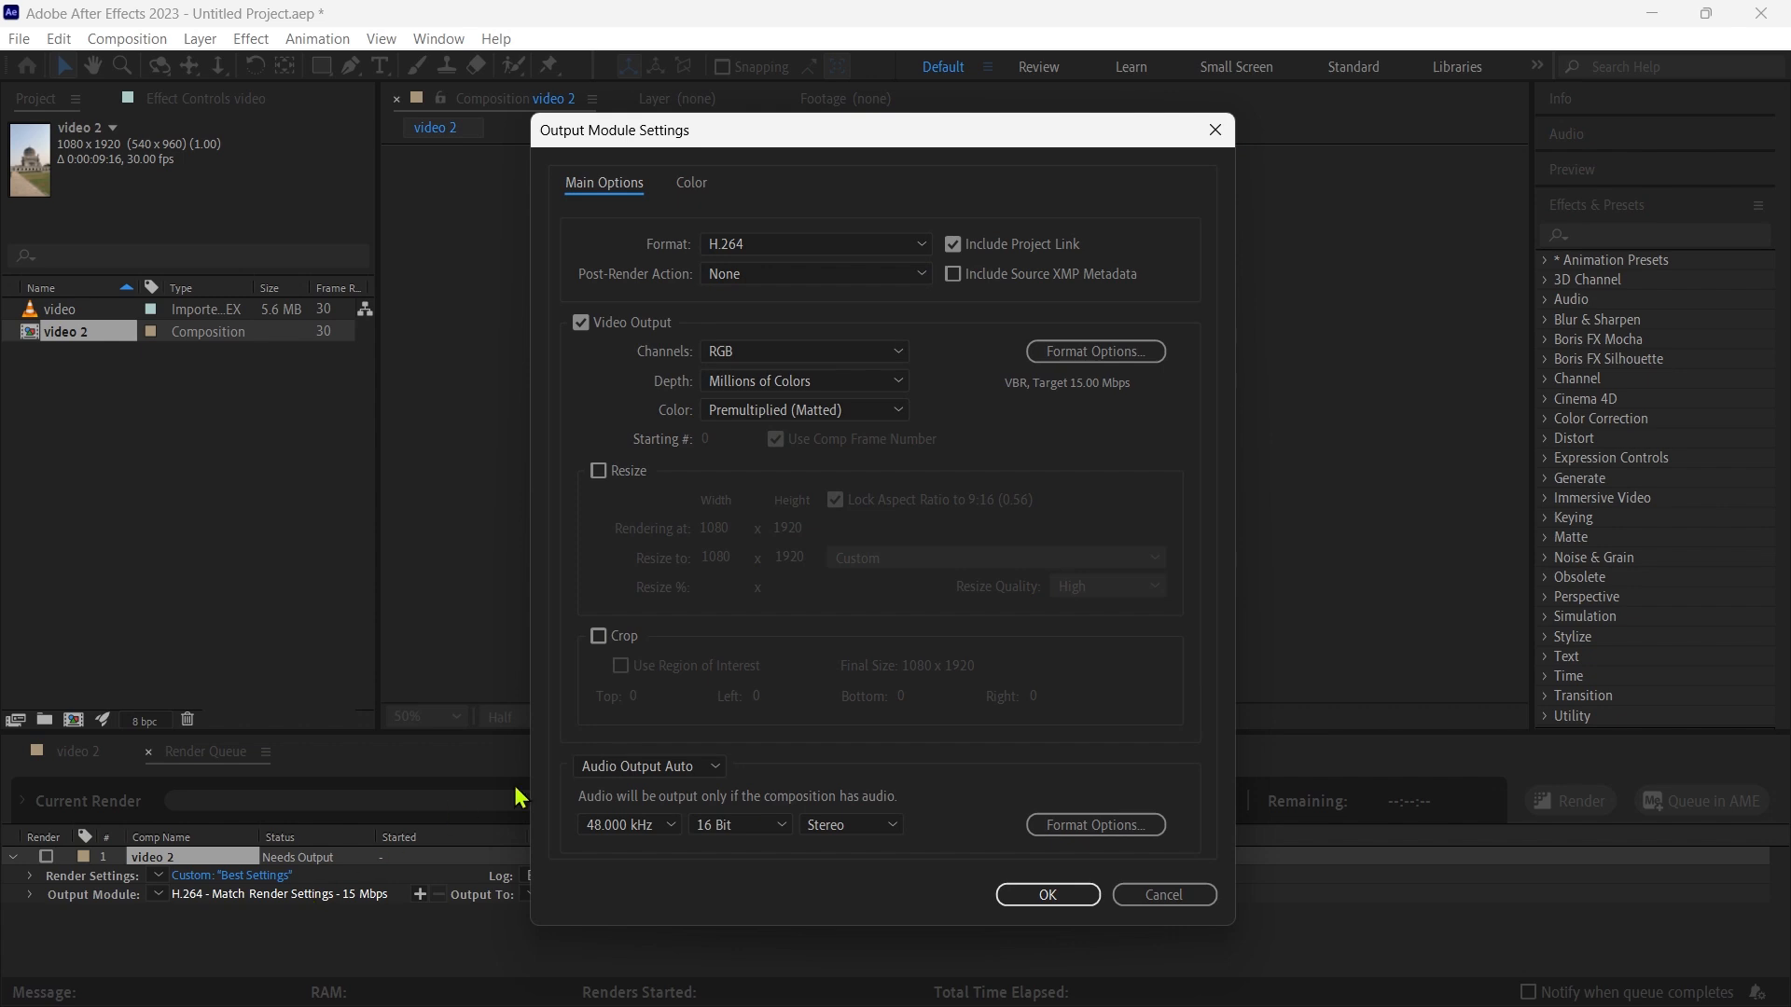
pyautogui.click(921, 250)
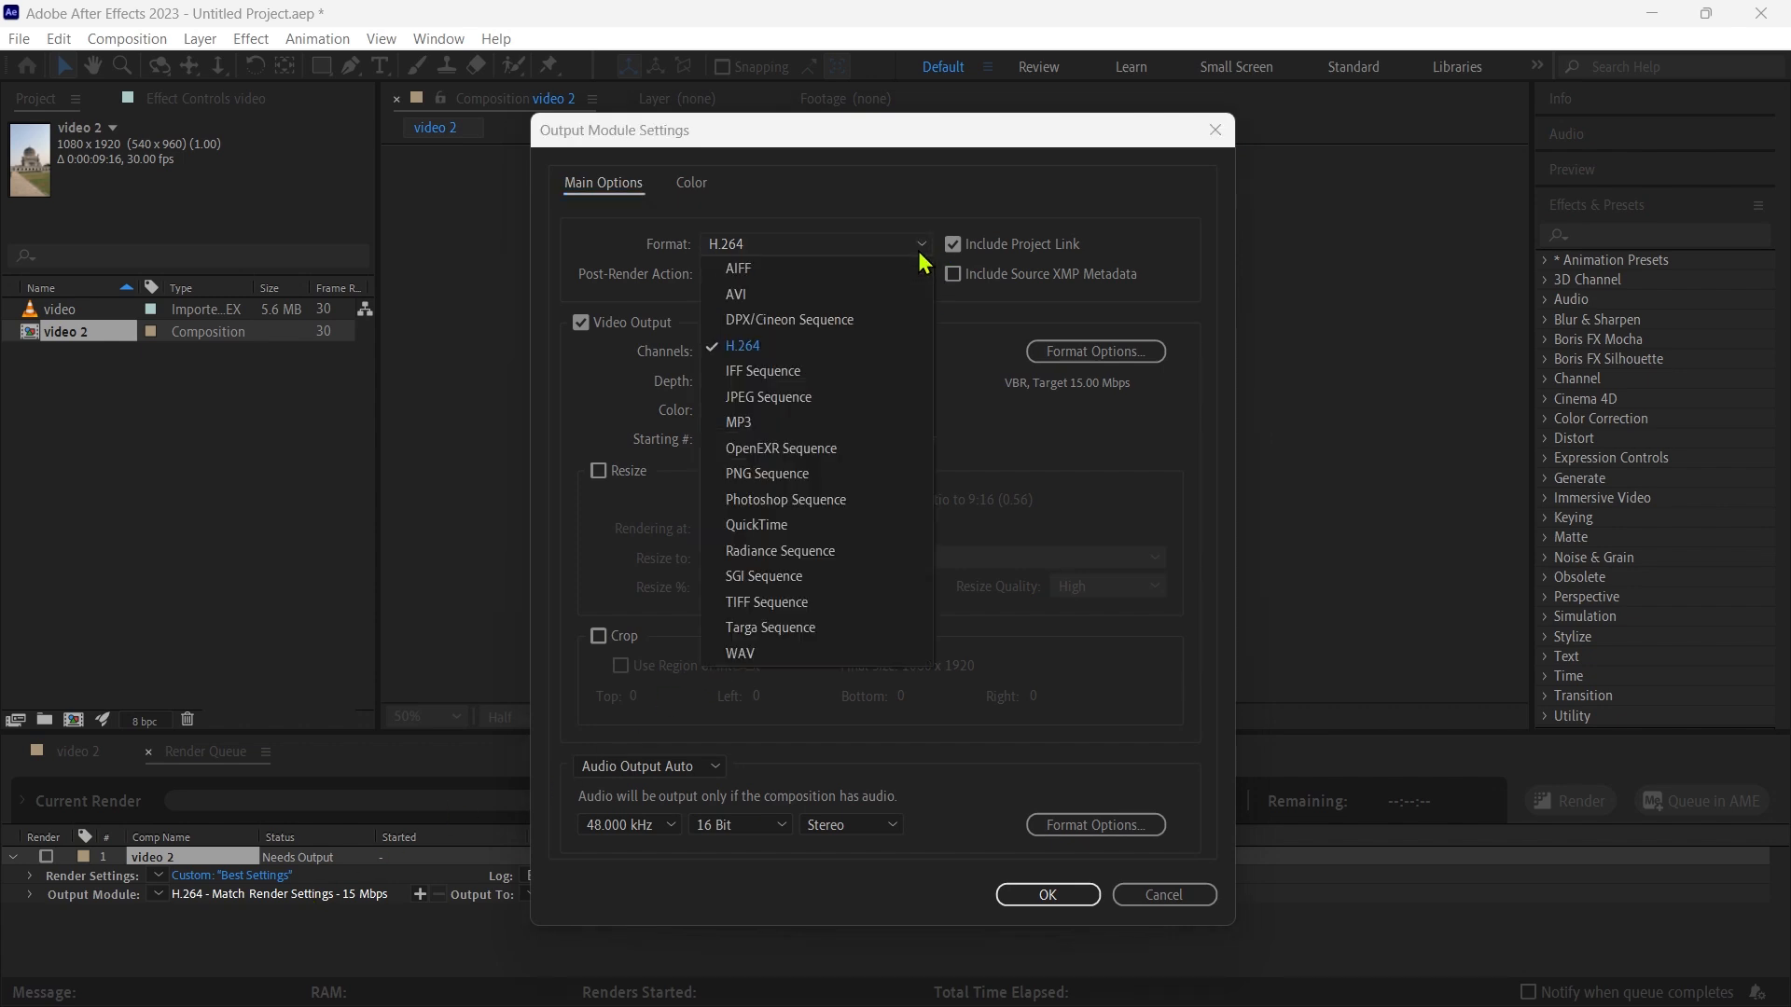
pyautogui.click(804, 401)
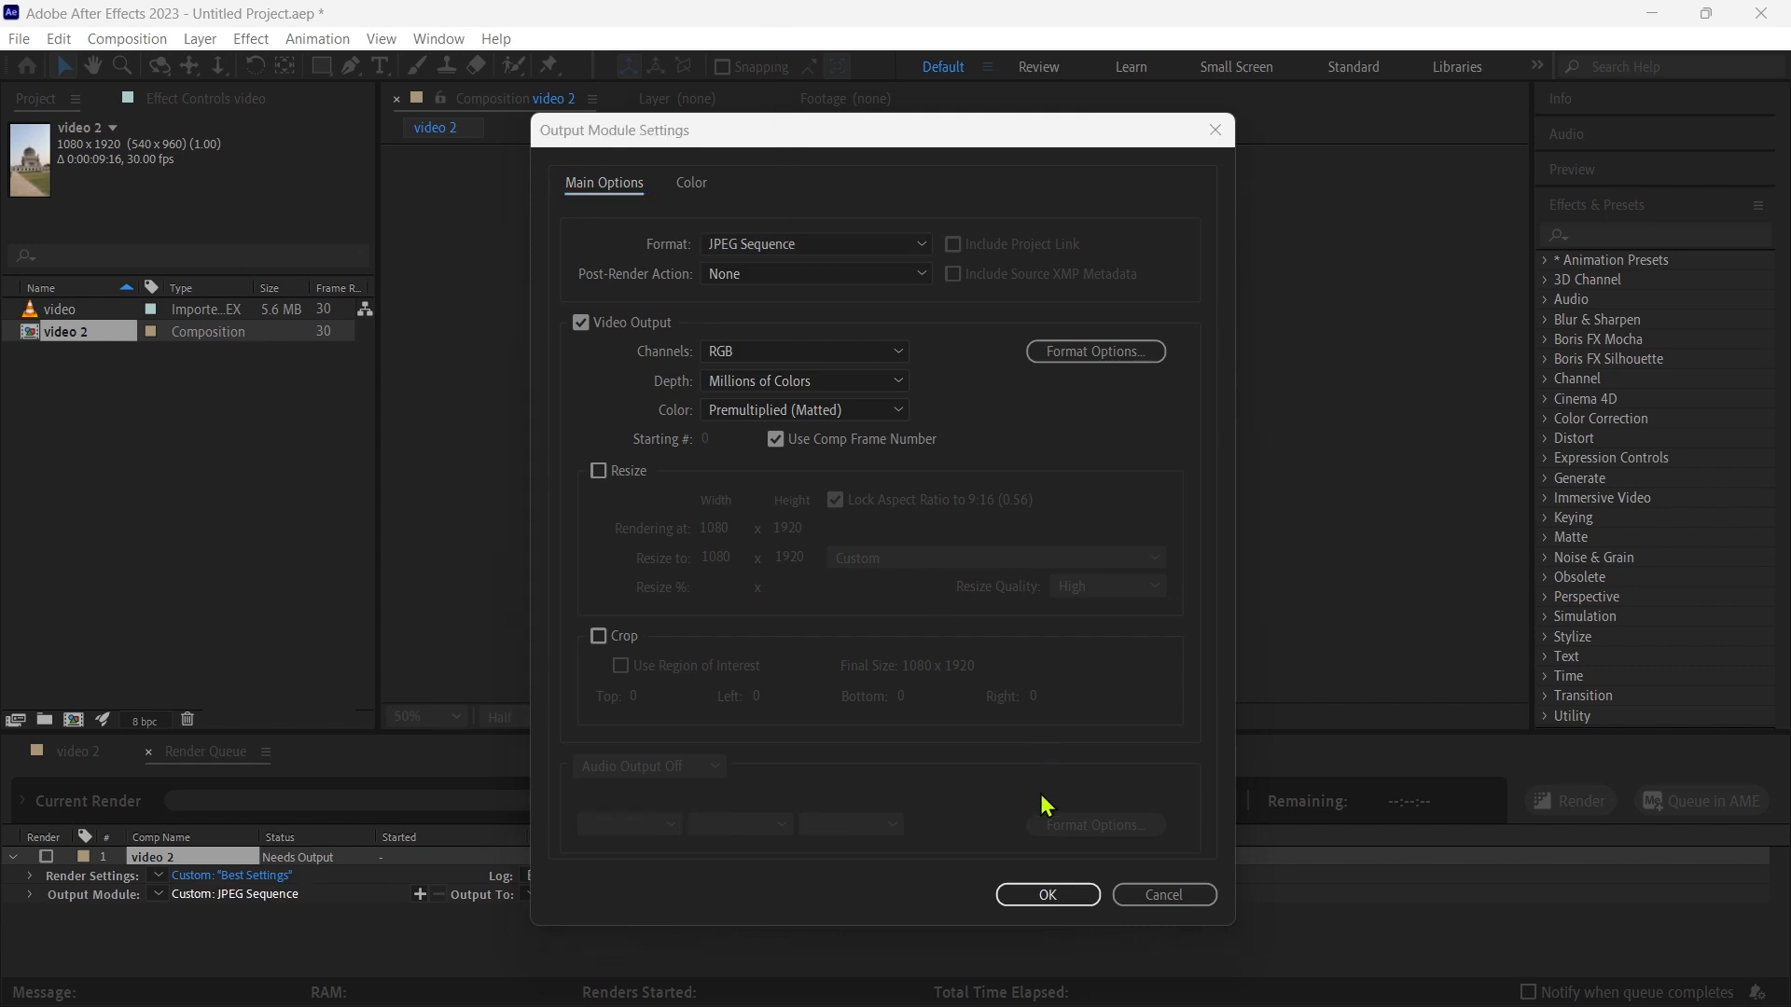
pyautogui.click(1045, 896)
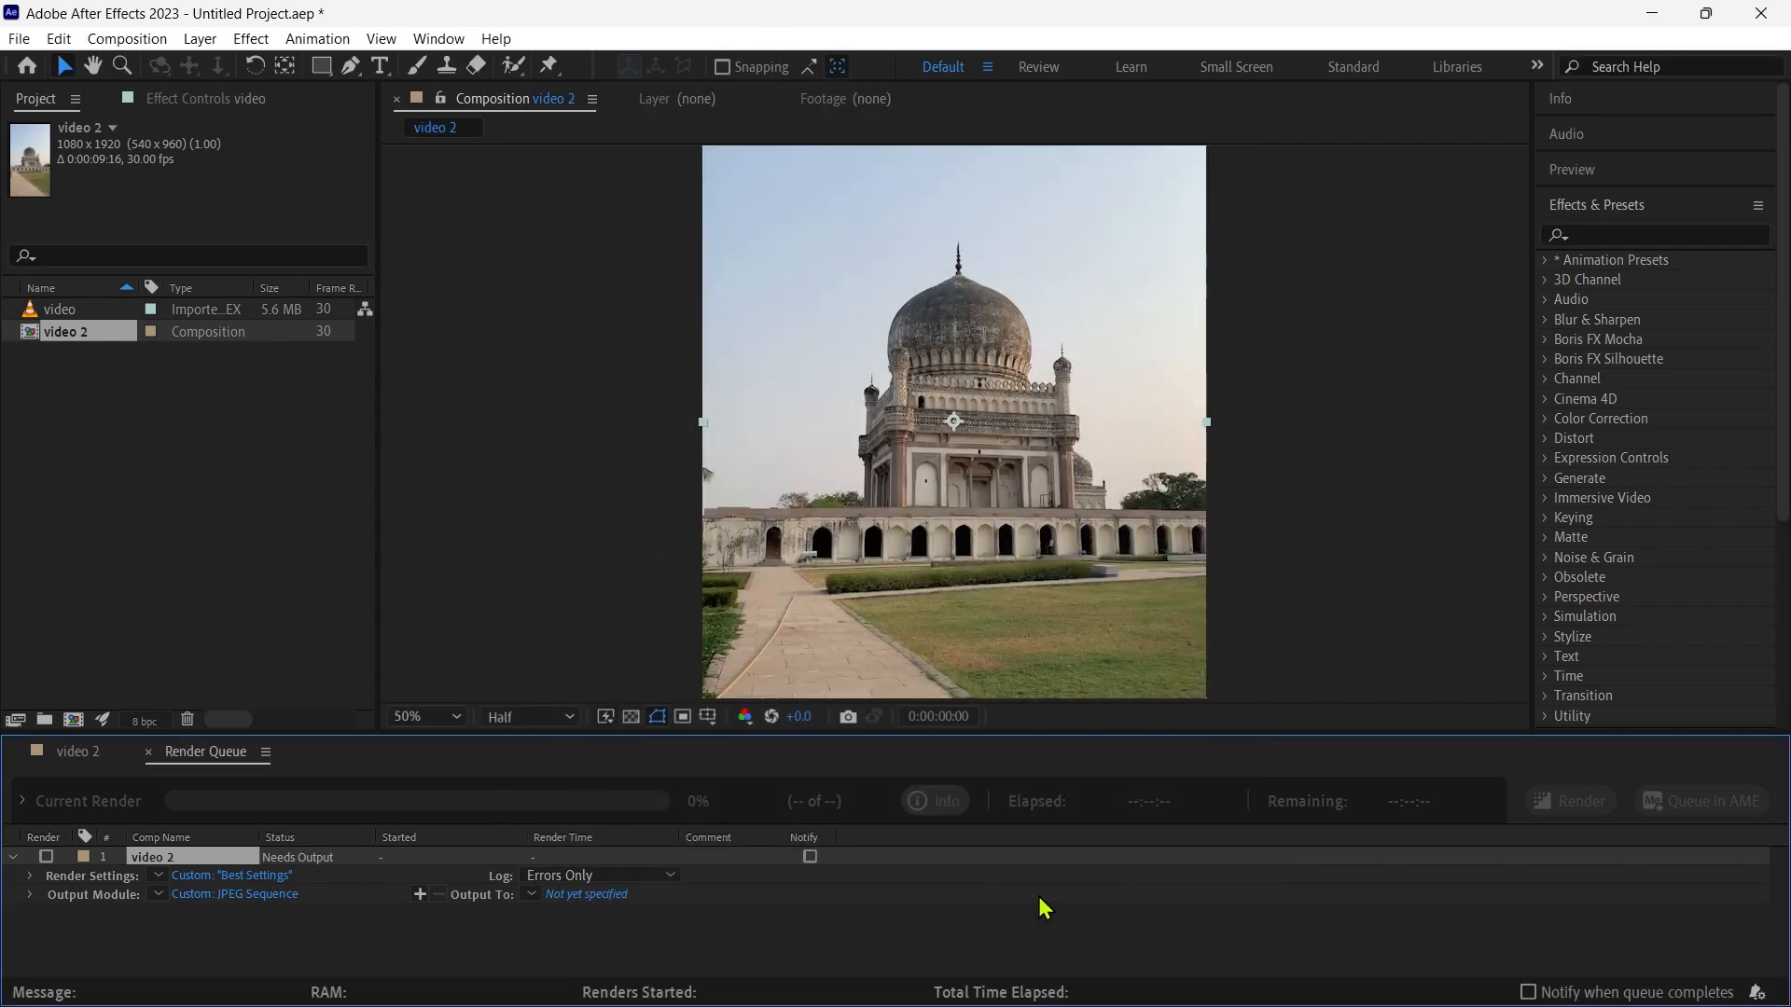
# Render the output under the file name "bulding" into a new folder named "building" inside the you tube folder.
pyautogui.click(597, 895)
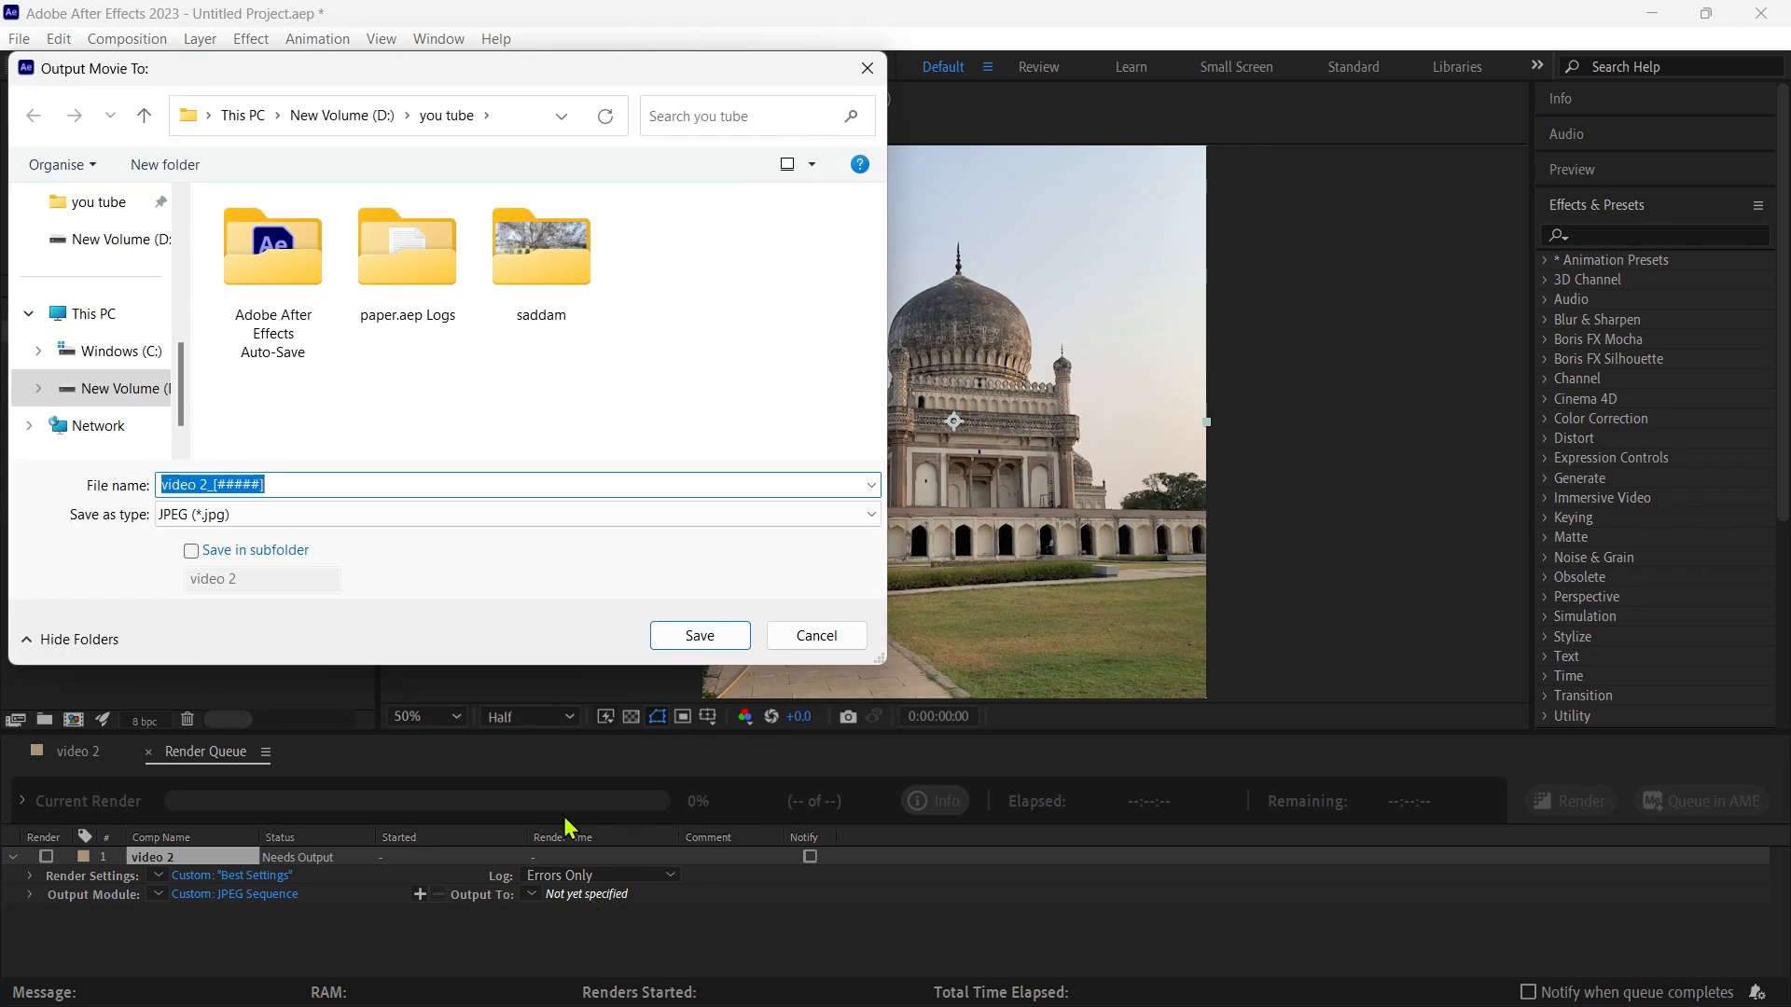
pyautogui.click(164, 165)
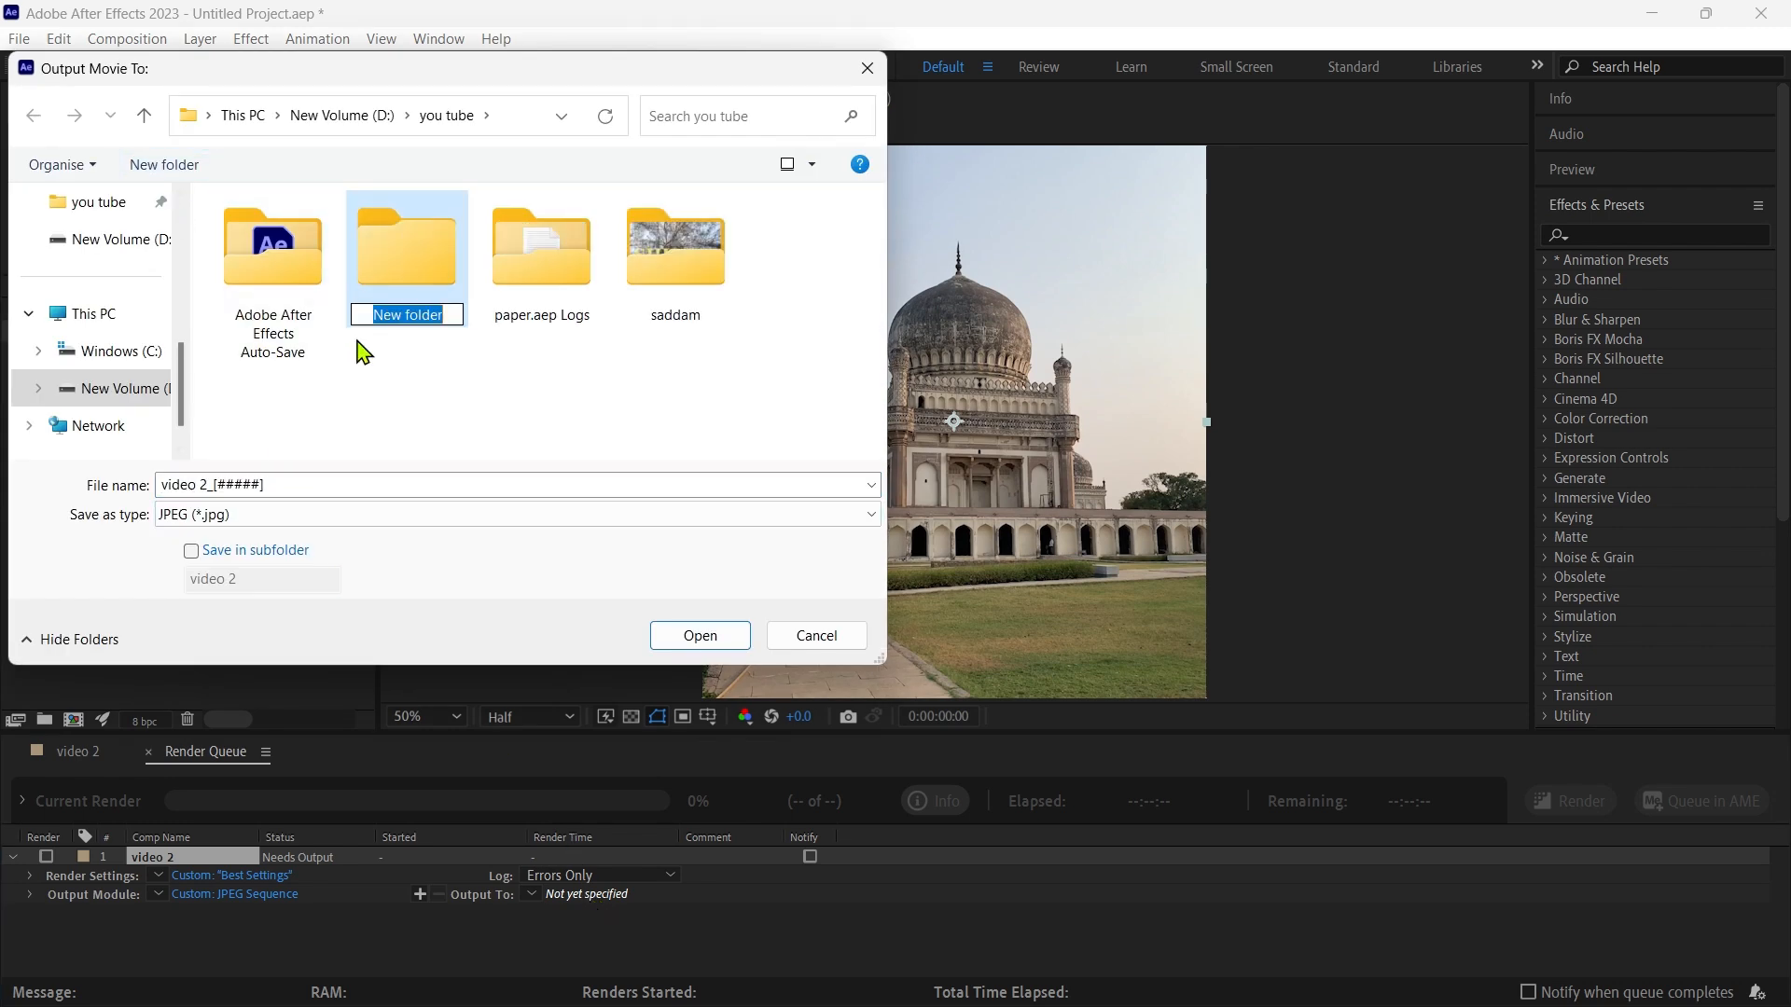
pyautogui.write('building')
pyautogui.press('Return')
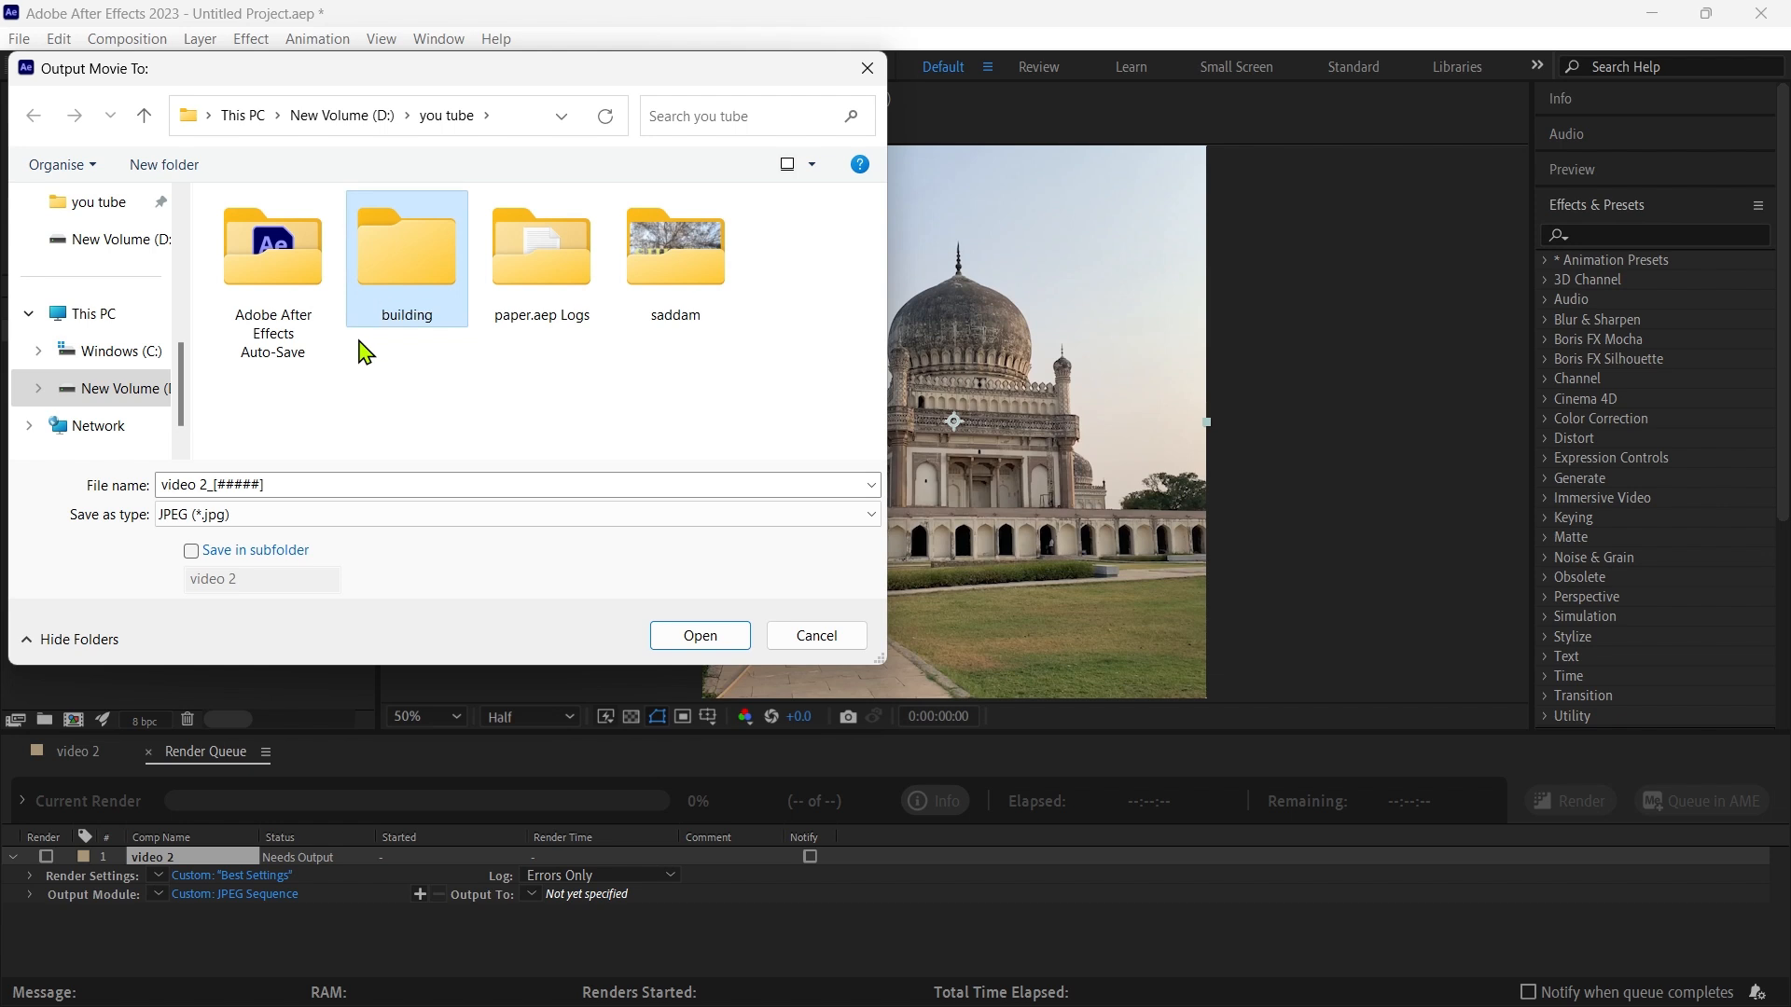
pyautogui.press('Return')
pyautogui.write('bulding')
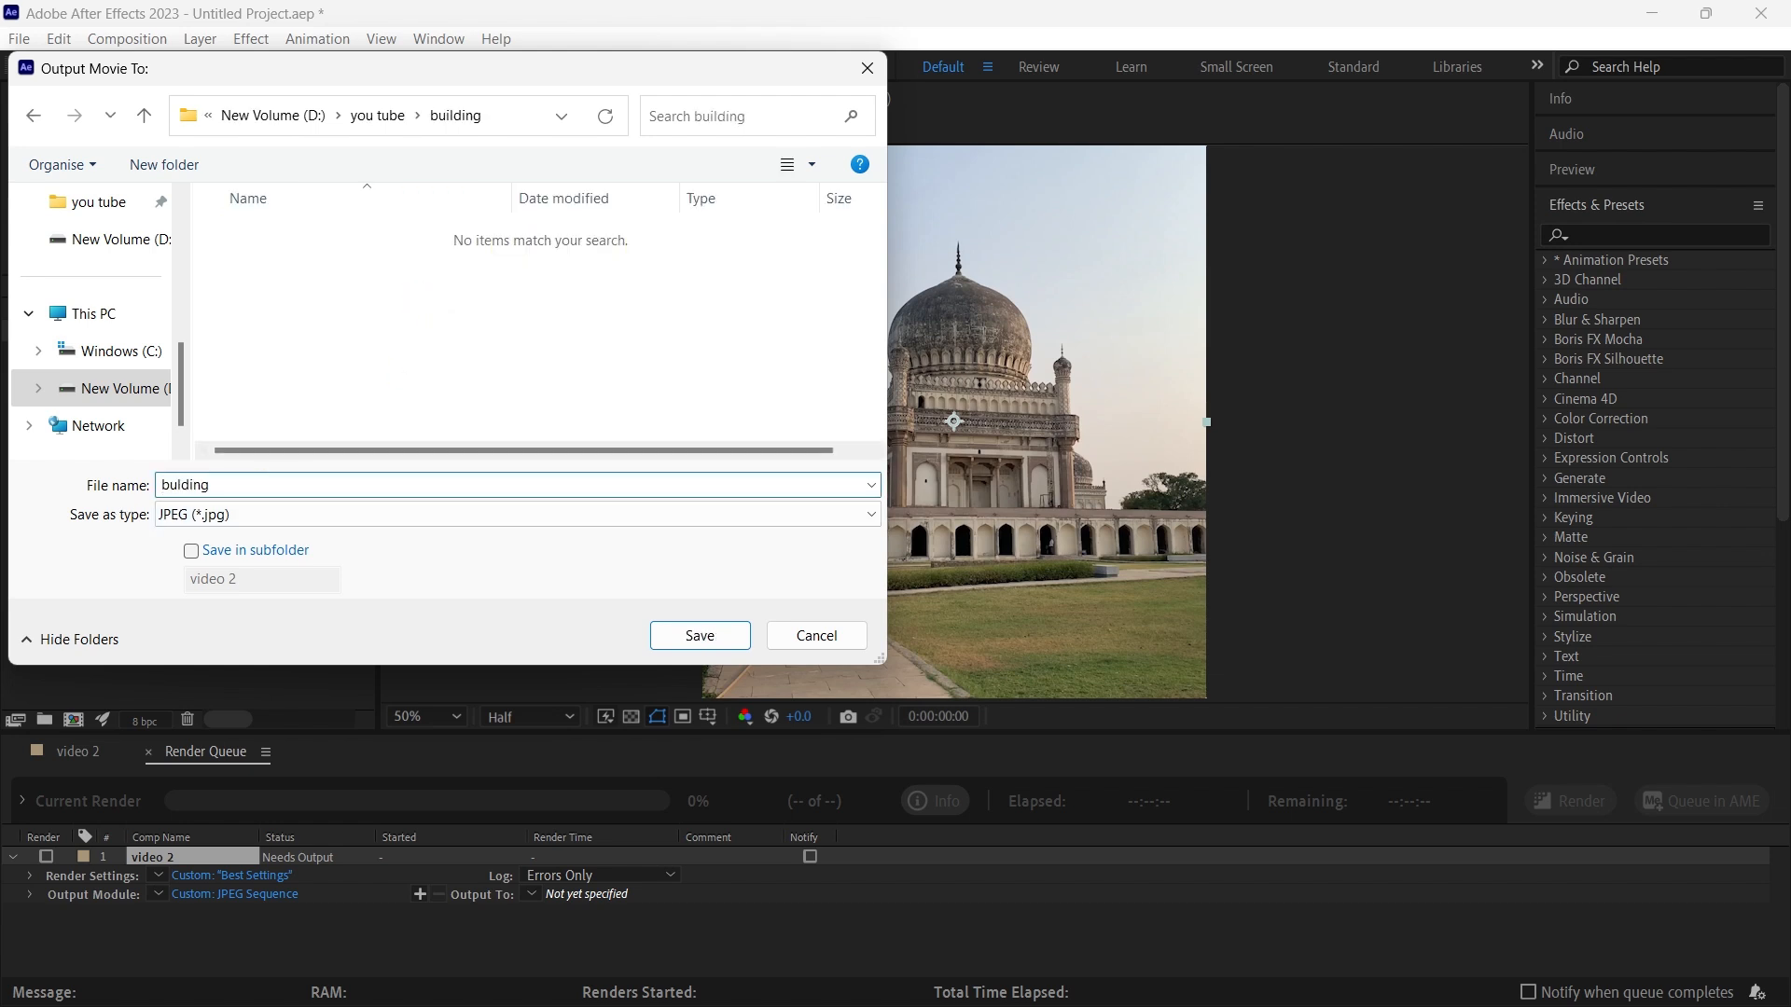
pyautogui.click(695, 636)
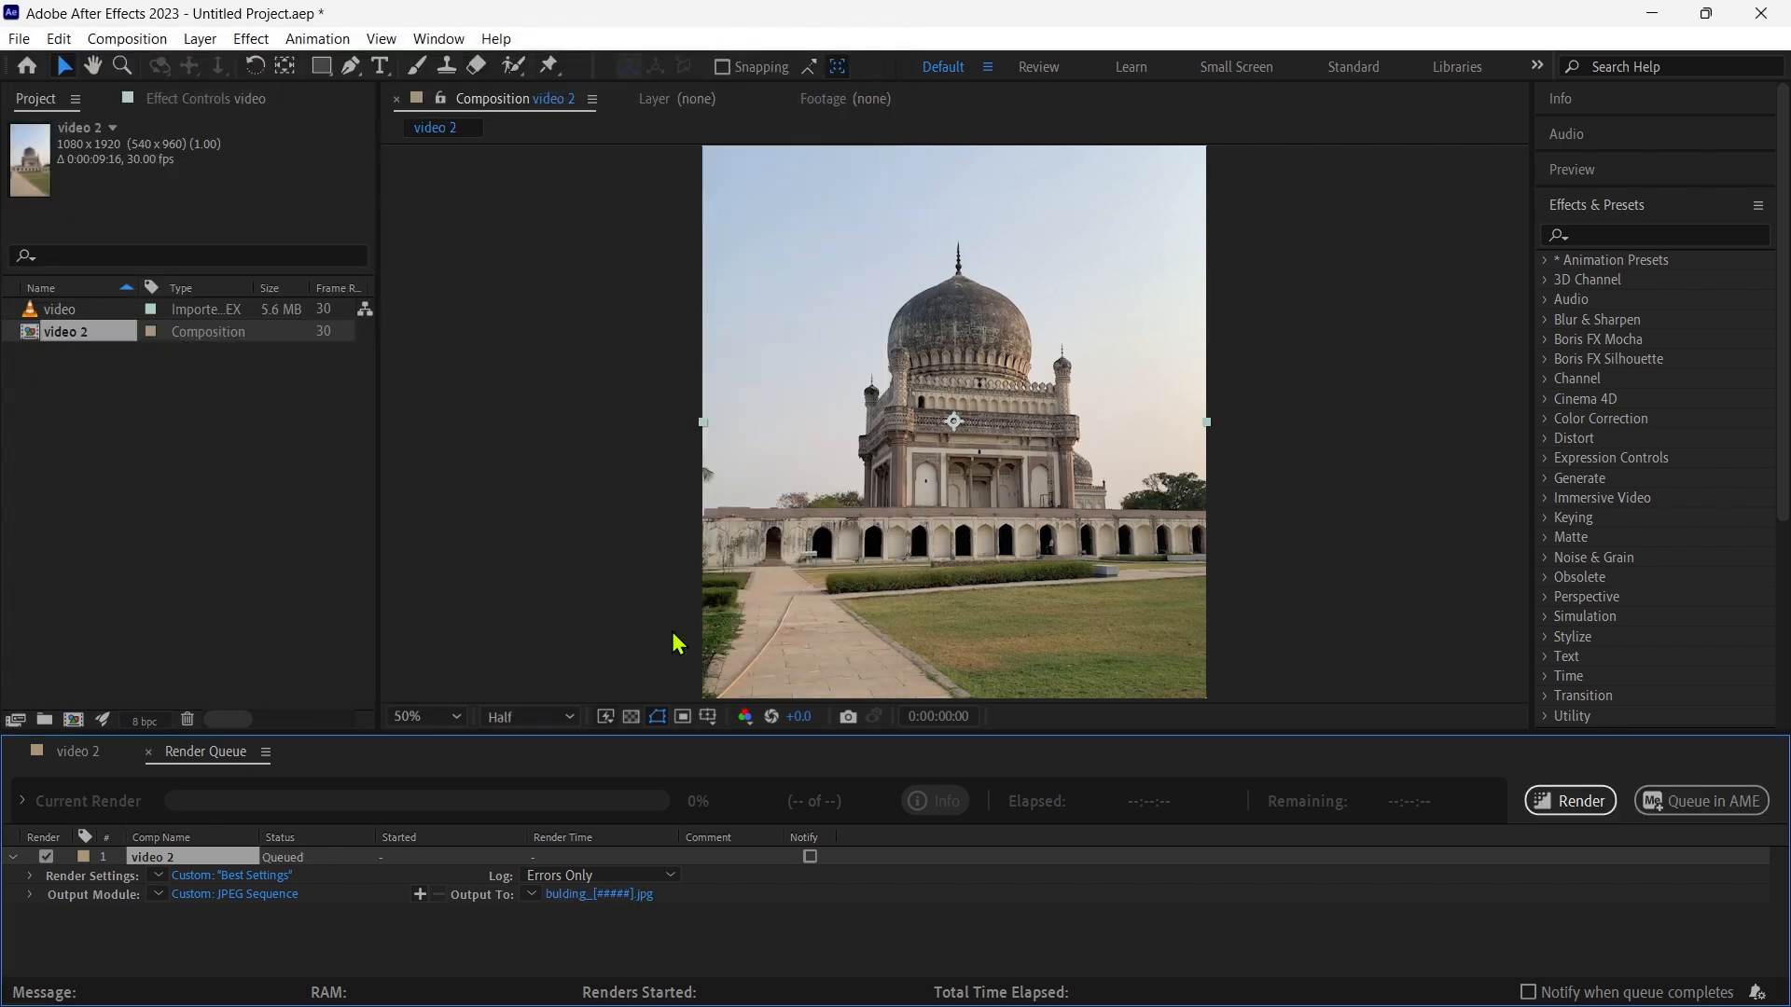
pyautogui.click(1576, 800)
# Switch to Photoshop and open the rendered image bulding_00000 from the building folder on the Desktop.
pyautogui.doubleClick(217, 410)
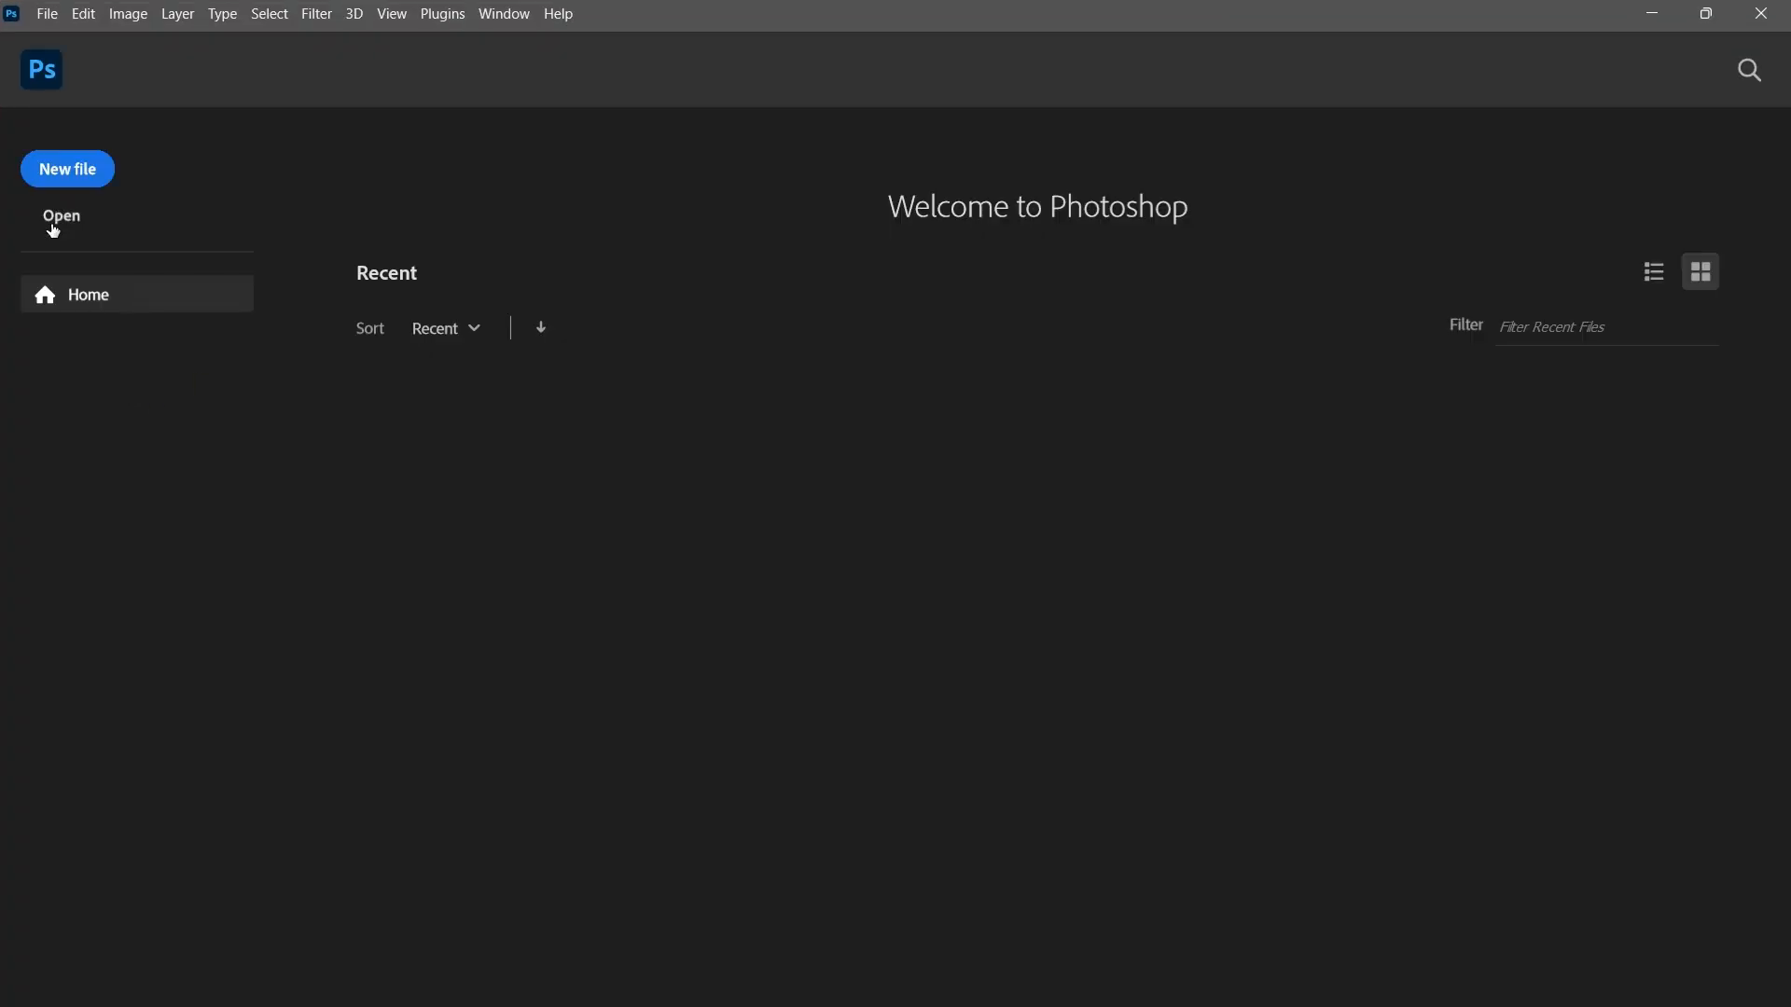
pyautogui.click(53, 221)
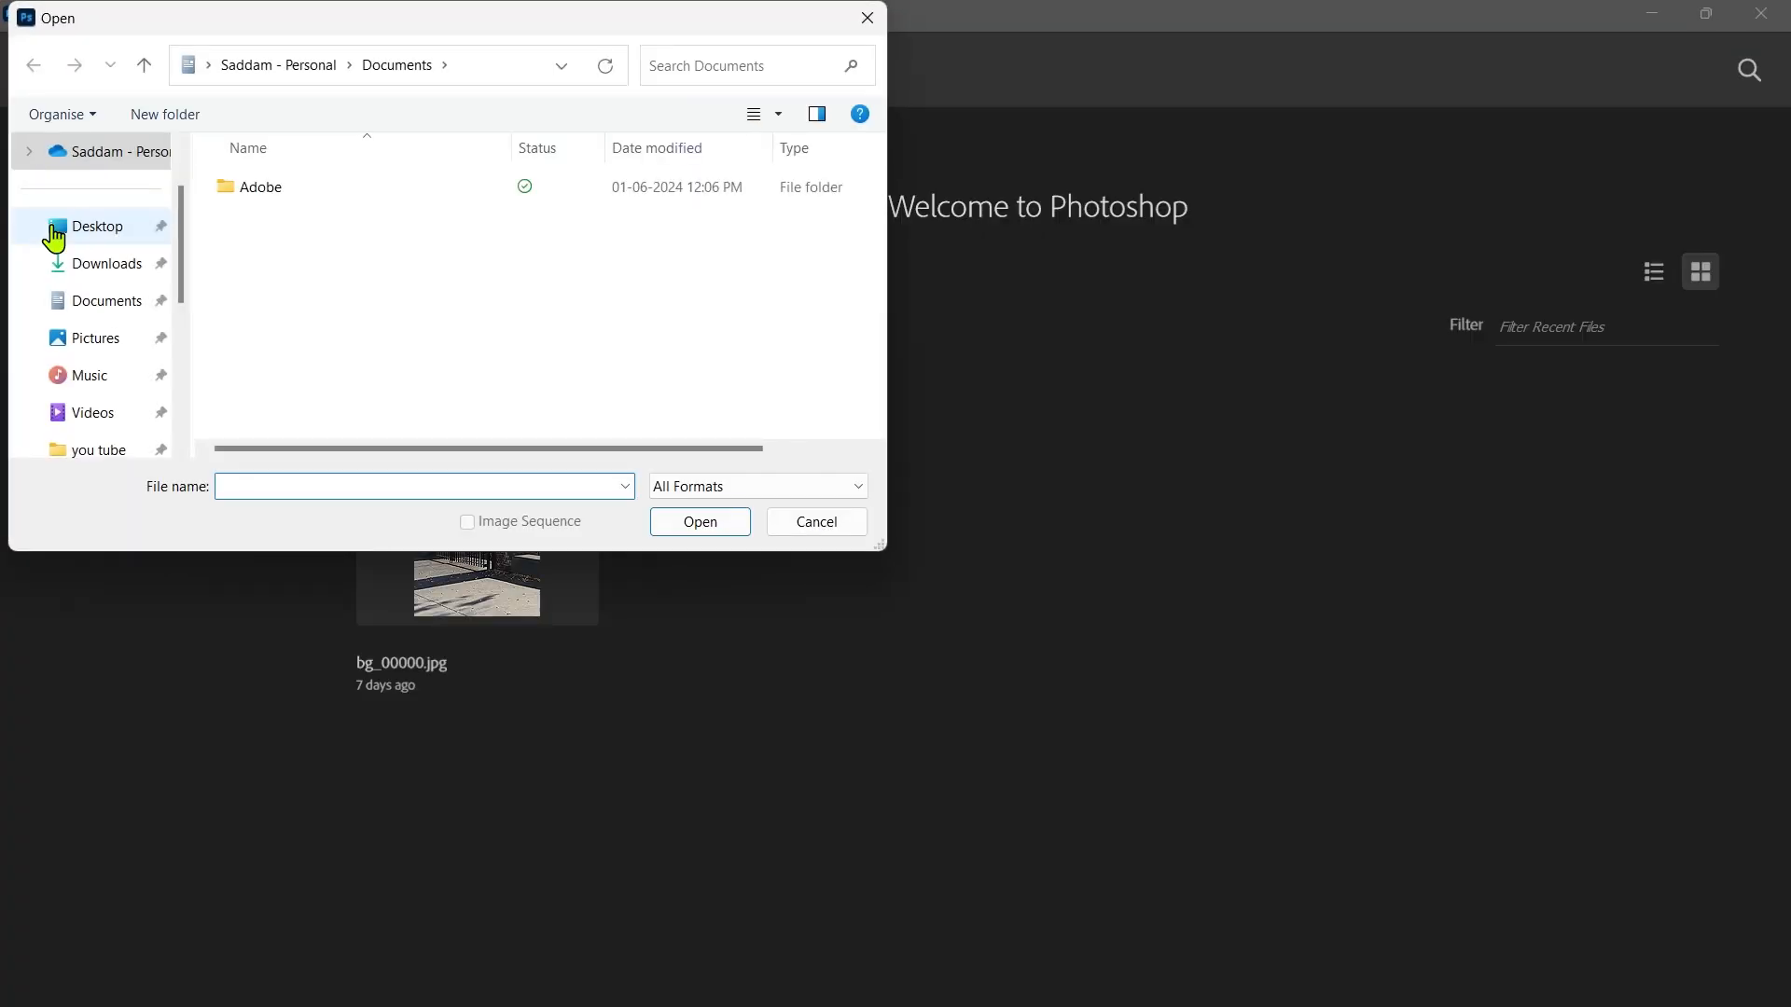
pyautogui.click(88, 230)
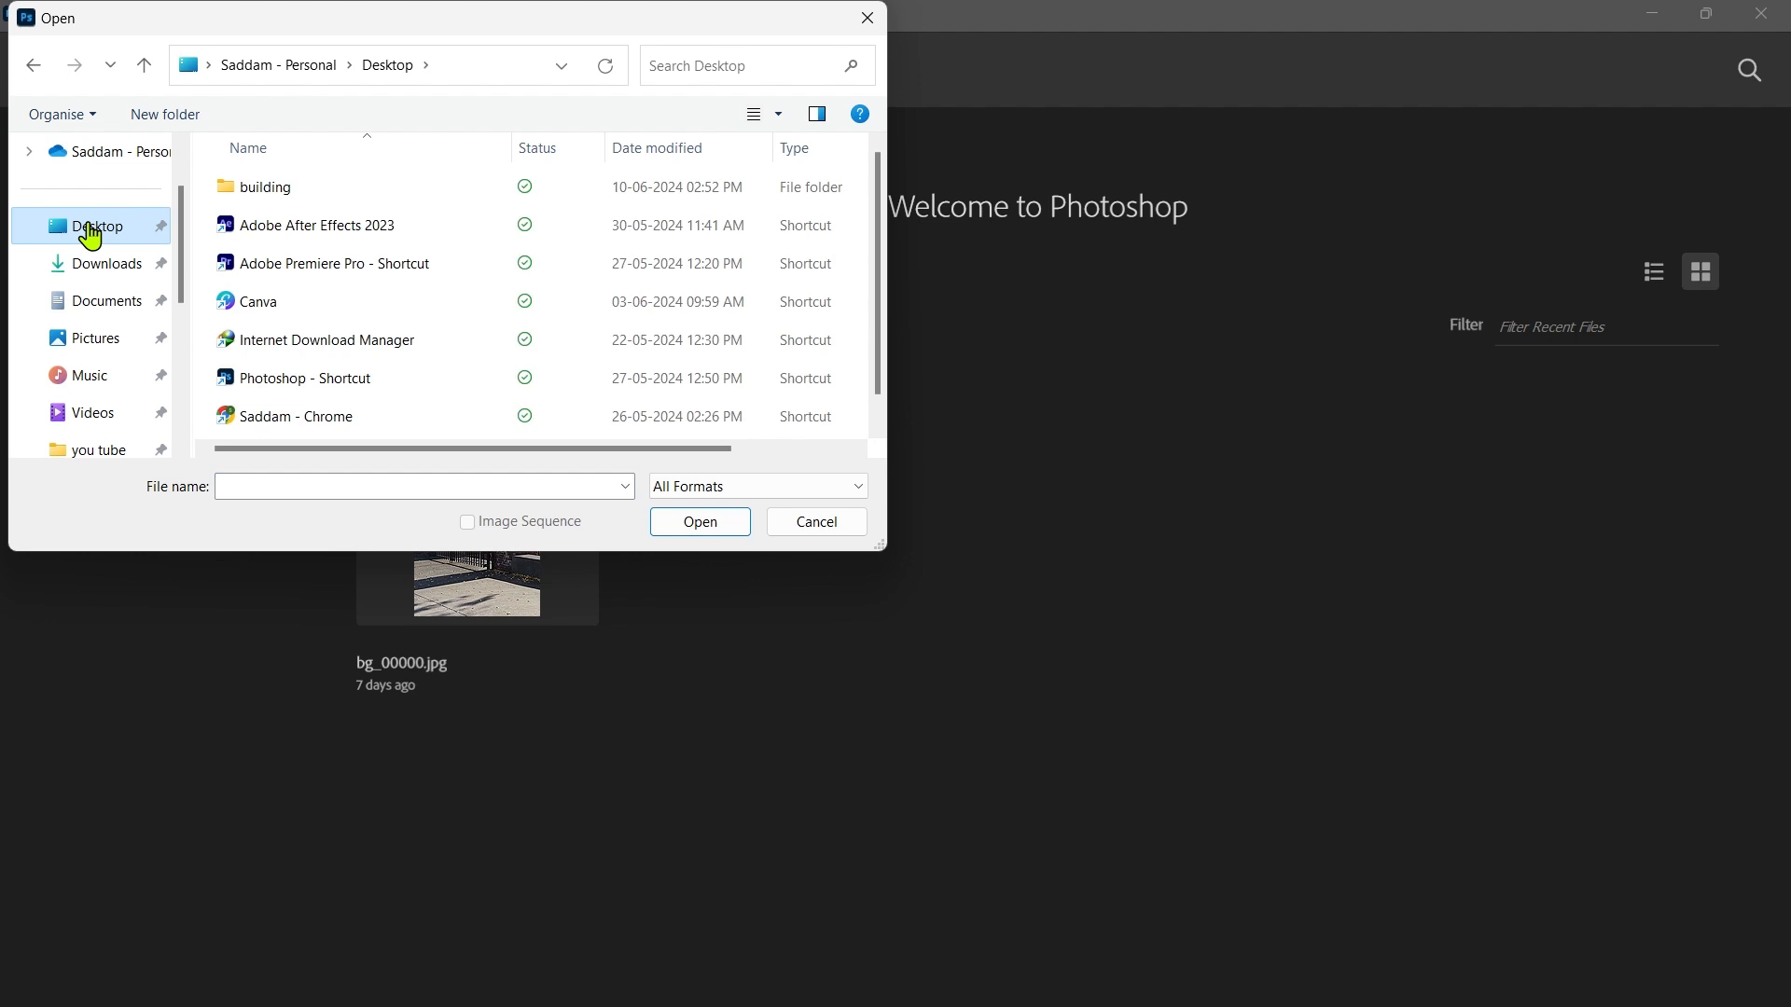
pyautogui.doubleClick(256, 197)
pyautogui.click(254, 192)
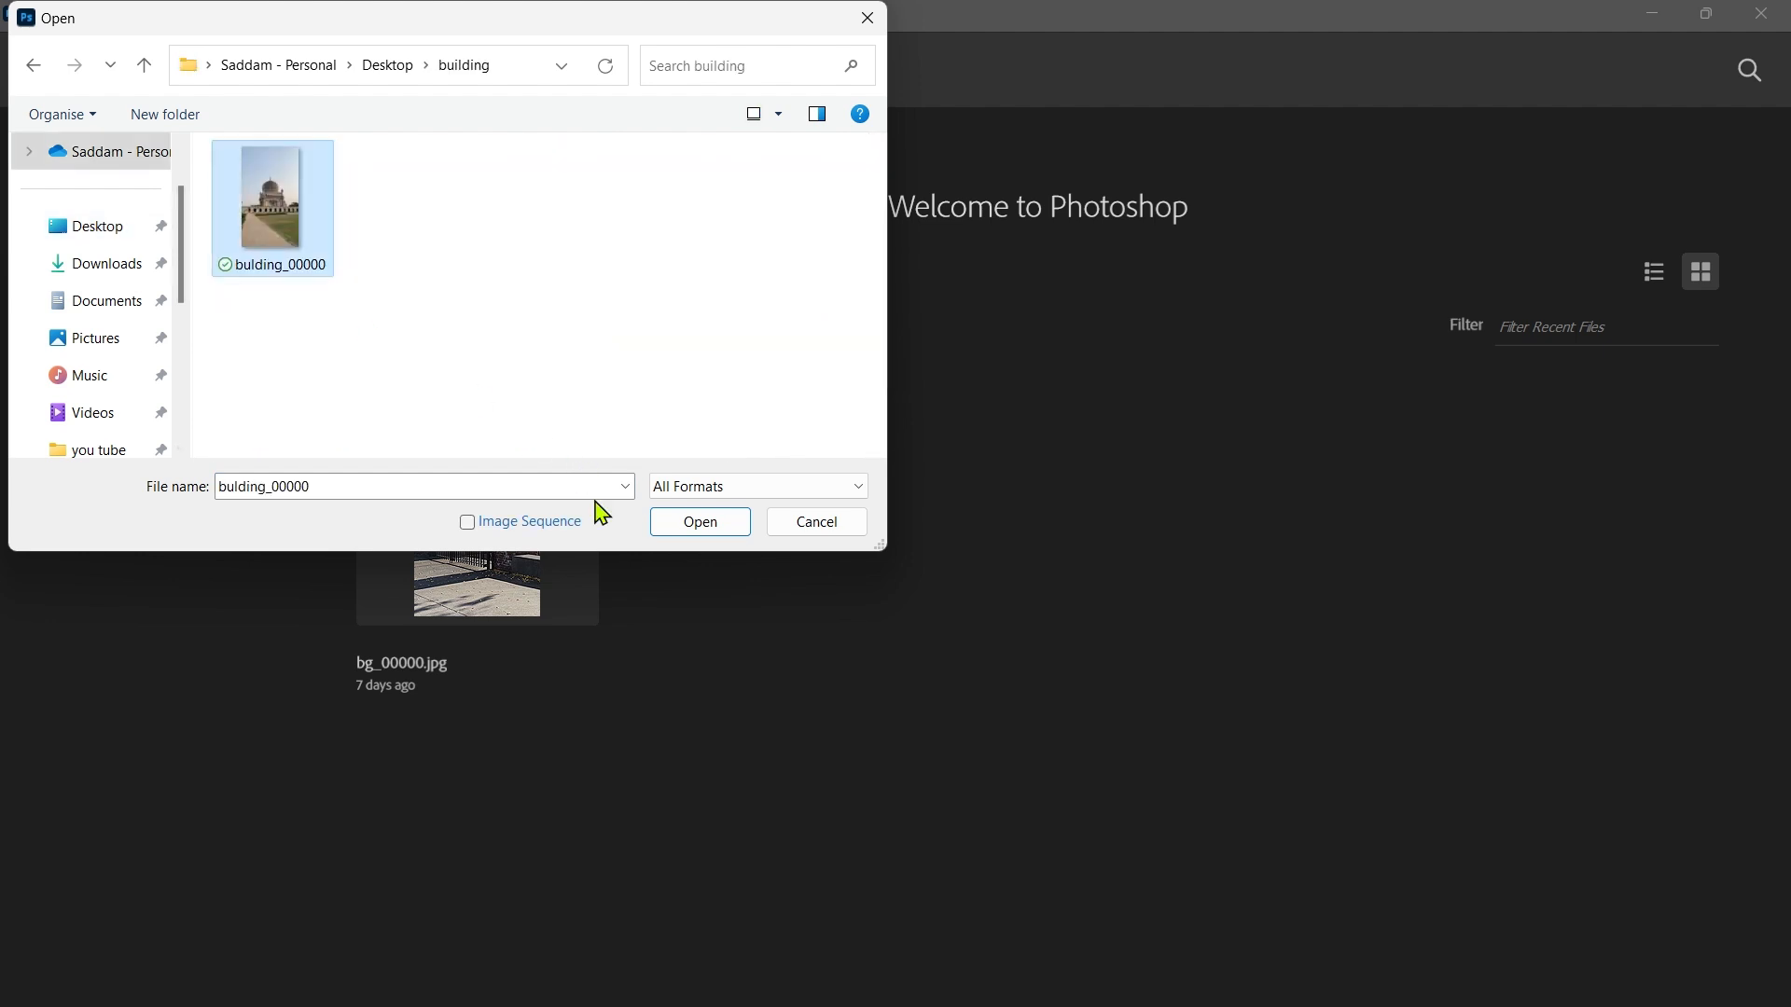
pyautogui.click(699, 522)
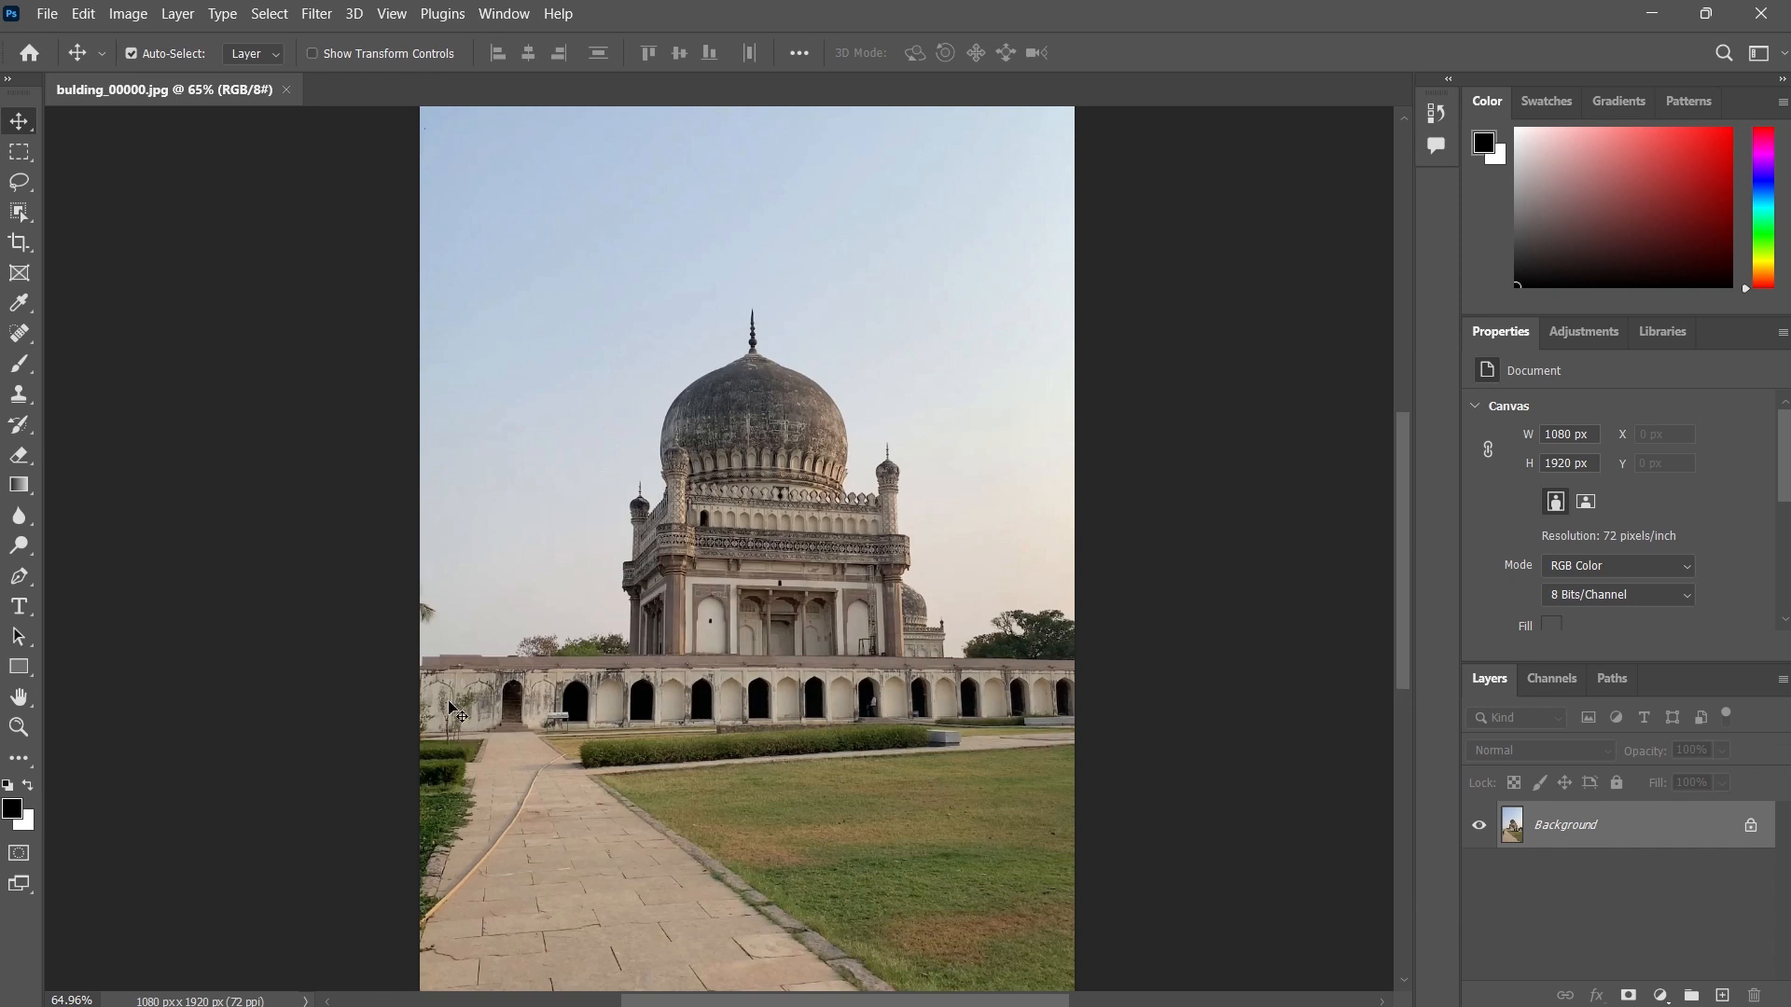
# Start a Pen tool path outside the image's left edge and trace the arcade wall's top edge up to the main building.
pyautogui.click(17, 582)
pyautogui.click(425, 661)
pyautogui.scroll(8, 443, 670)
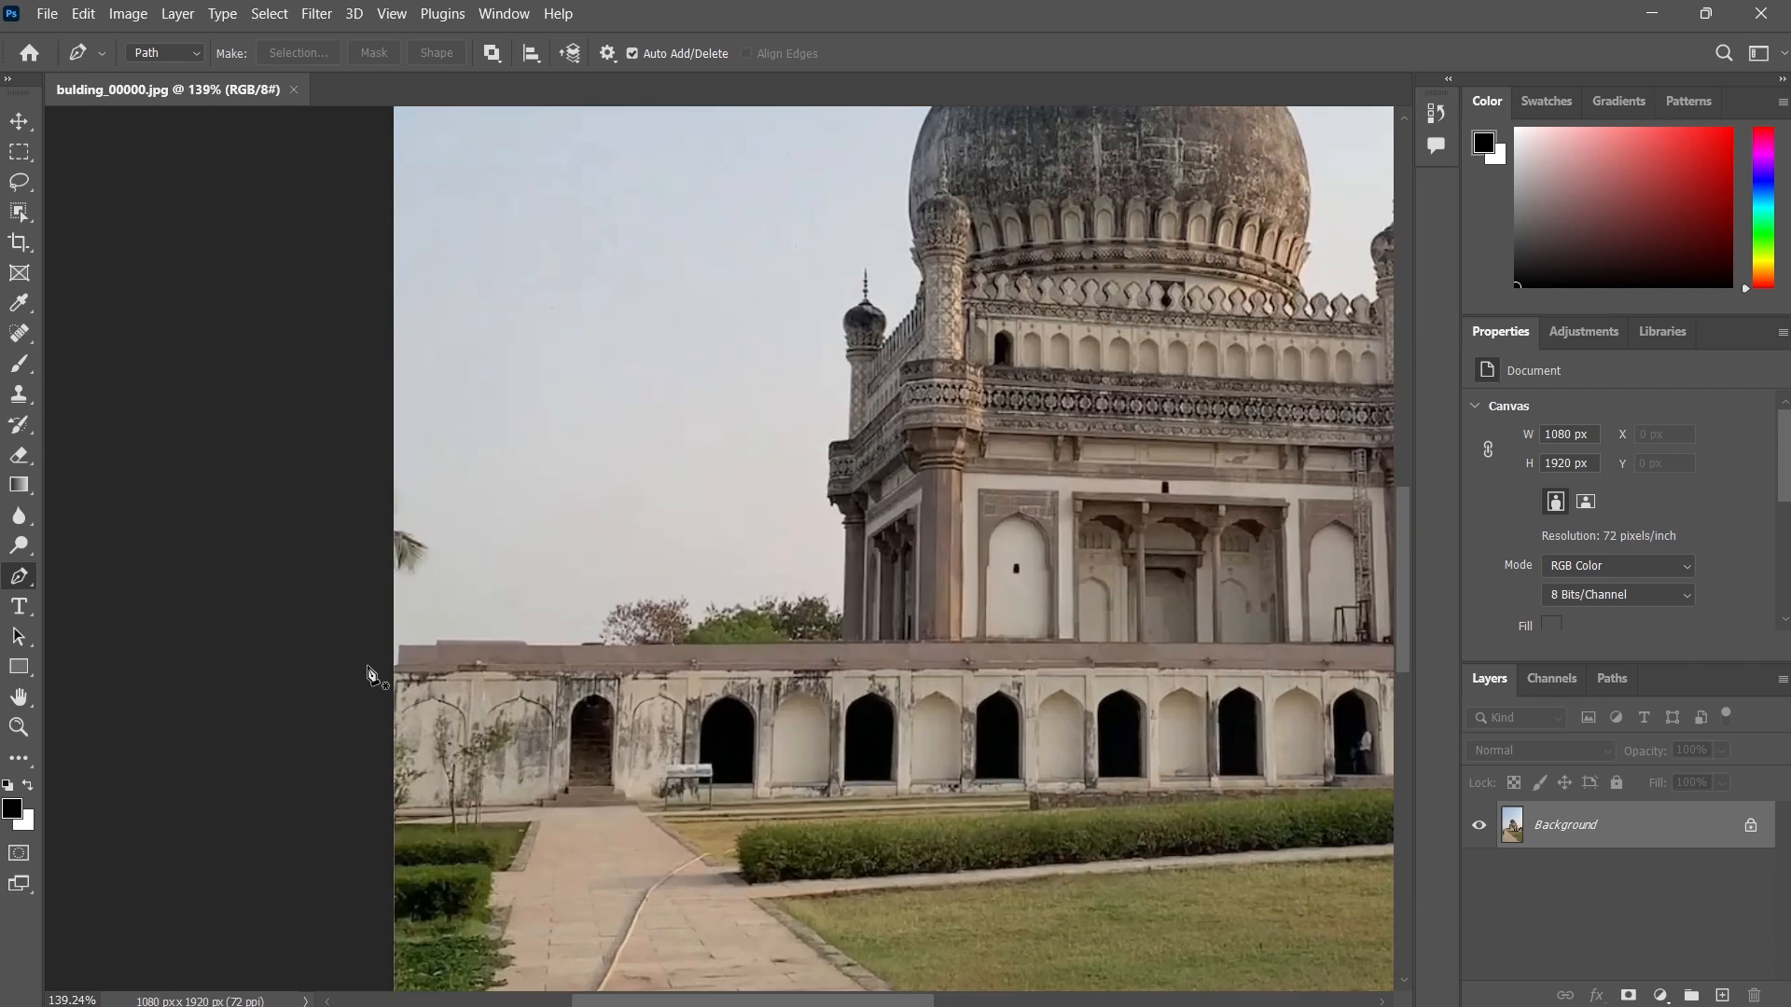
pyautogui.click(363, 663)
pyautogui.click(396, 665)
pyautogui.click(398, 645)
pyautogui.click(437, 646)
pyautogui.click(523, 643)
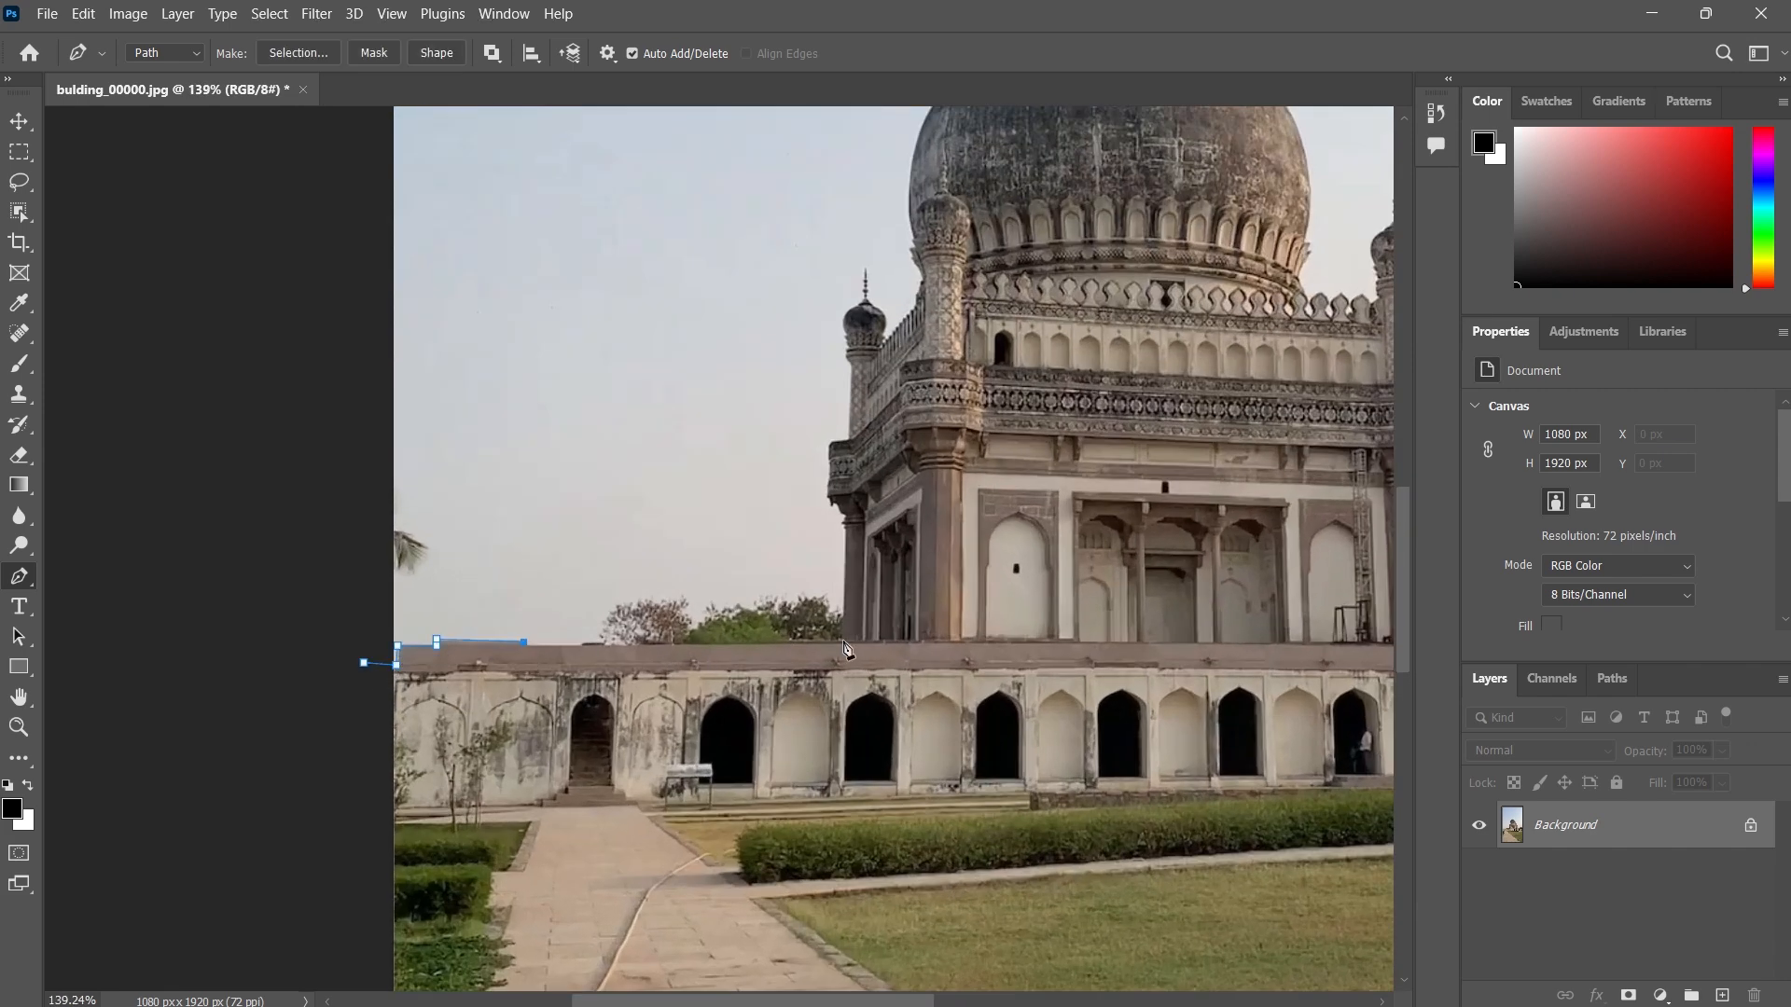
pyautogui.click(843, 642)
# Extend the path up the building's left corner column to the underside of the projecting balcony.
pyautogui.scroll(10, 844, 532)
pyautogui.click(843, 522)
pyautogui.click(837, 511)
pyautogui.click(840, 498)
pyautogui.click(843, 482)
pyautogui.moveTo(823, 461); pyautogui.dragTo(812, 455)
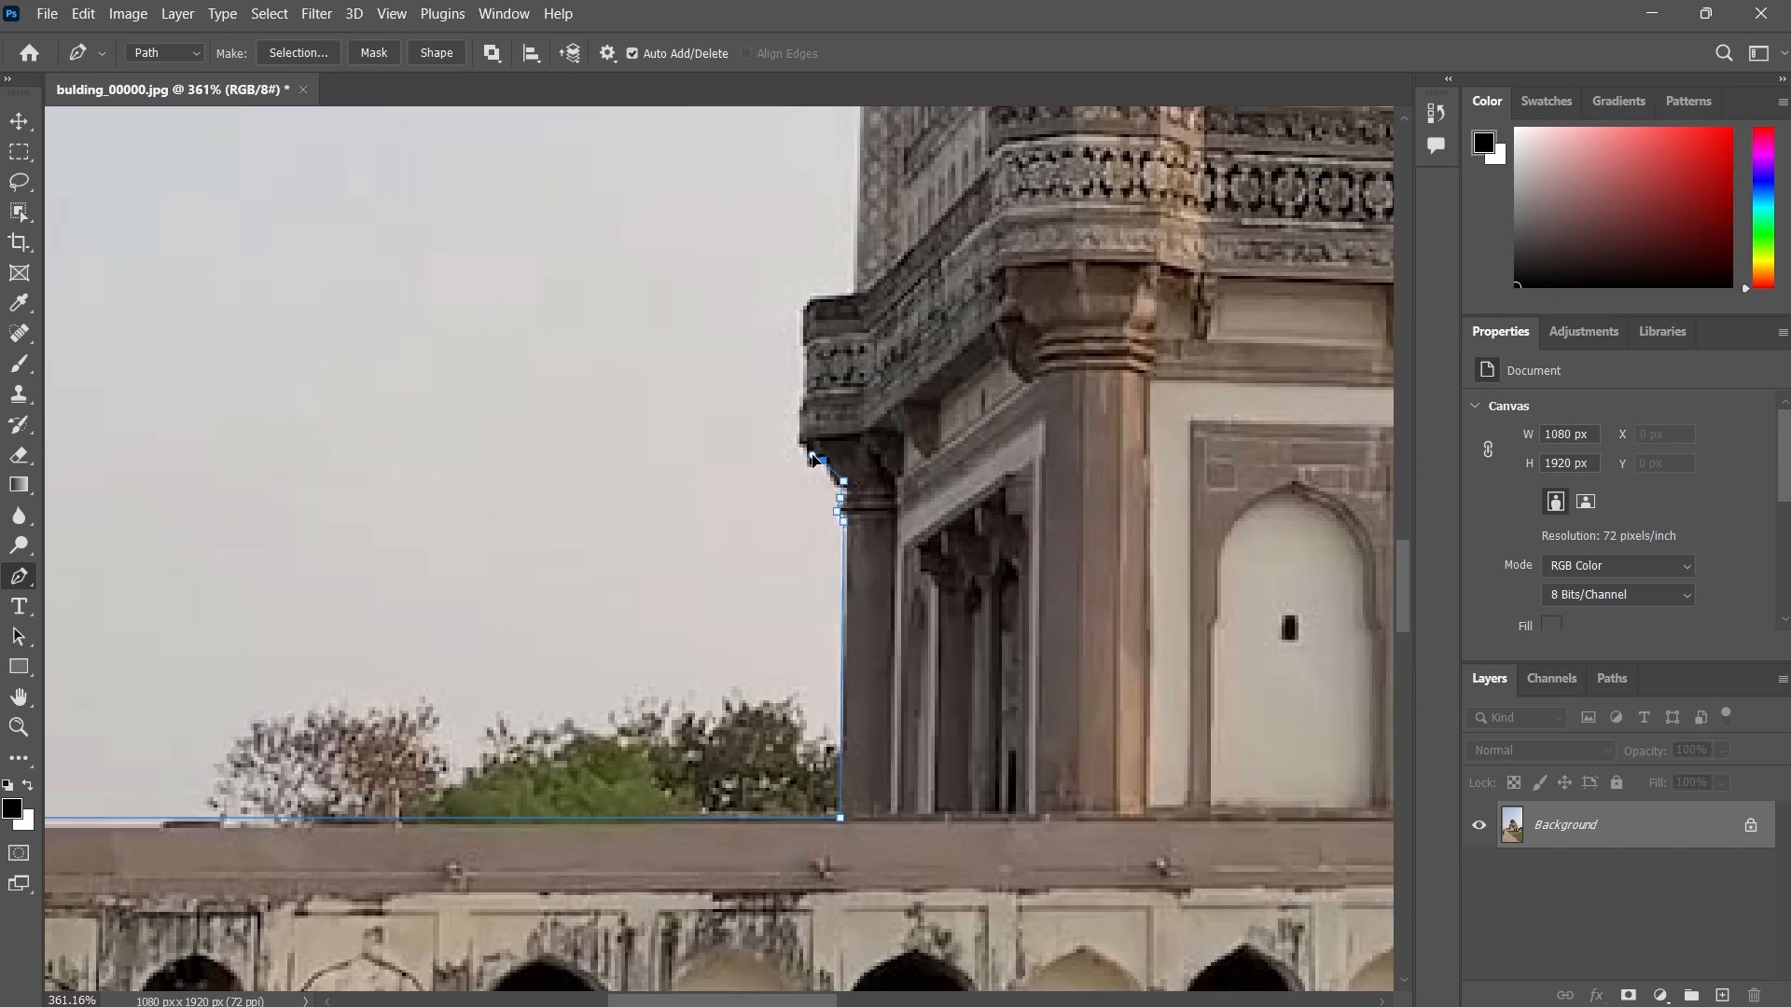
# Continue the path around the left balcony, over the turrets and main dome, and down the building's right side.
pyautogui.click(801, 455)
pyautogui.click(799, 407)
pyautogui.click(803, 343)
pyautogui.click(854, 293)
pyautogui.moveTo(822, 323); pyautogui.dragTo(815, 298)
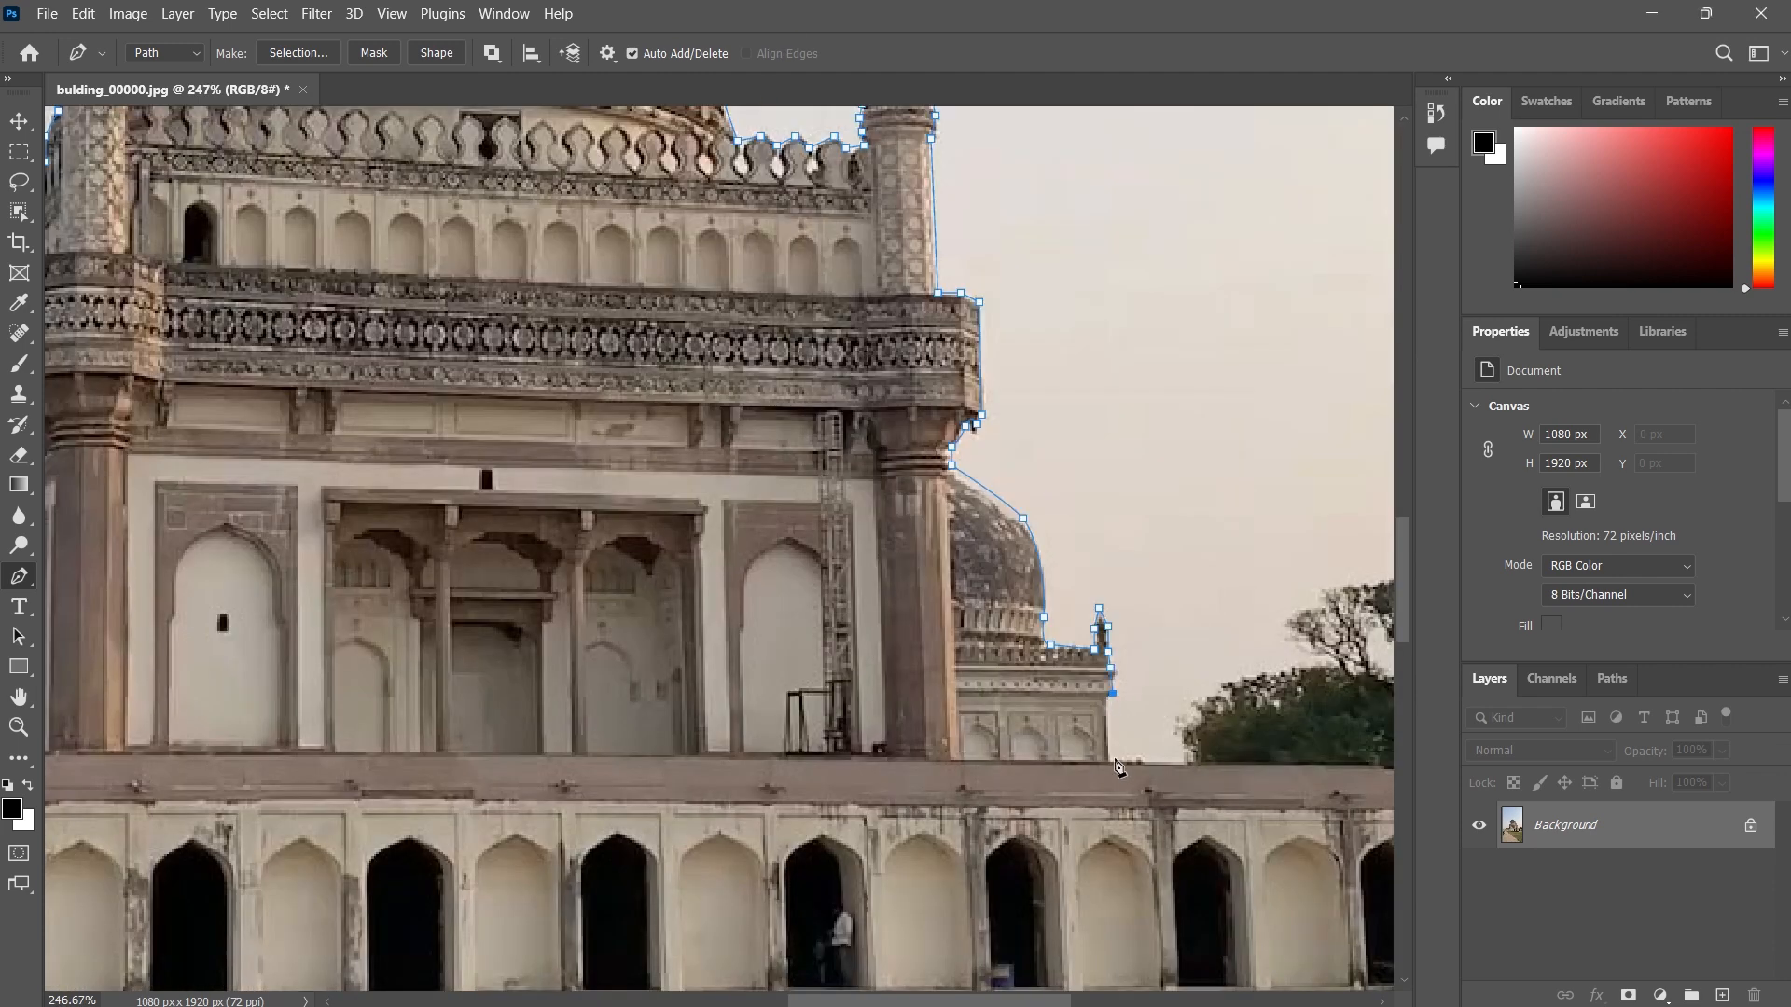
# Trace the right part of the wall's top edge, then follow the wall's base back left, around the small plant, and close the path.
pyautogui.scroll(-2, 1096, 650)
pyautogui.click(1106, 640)
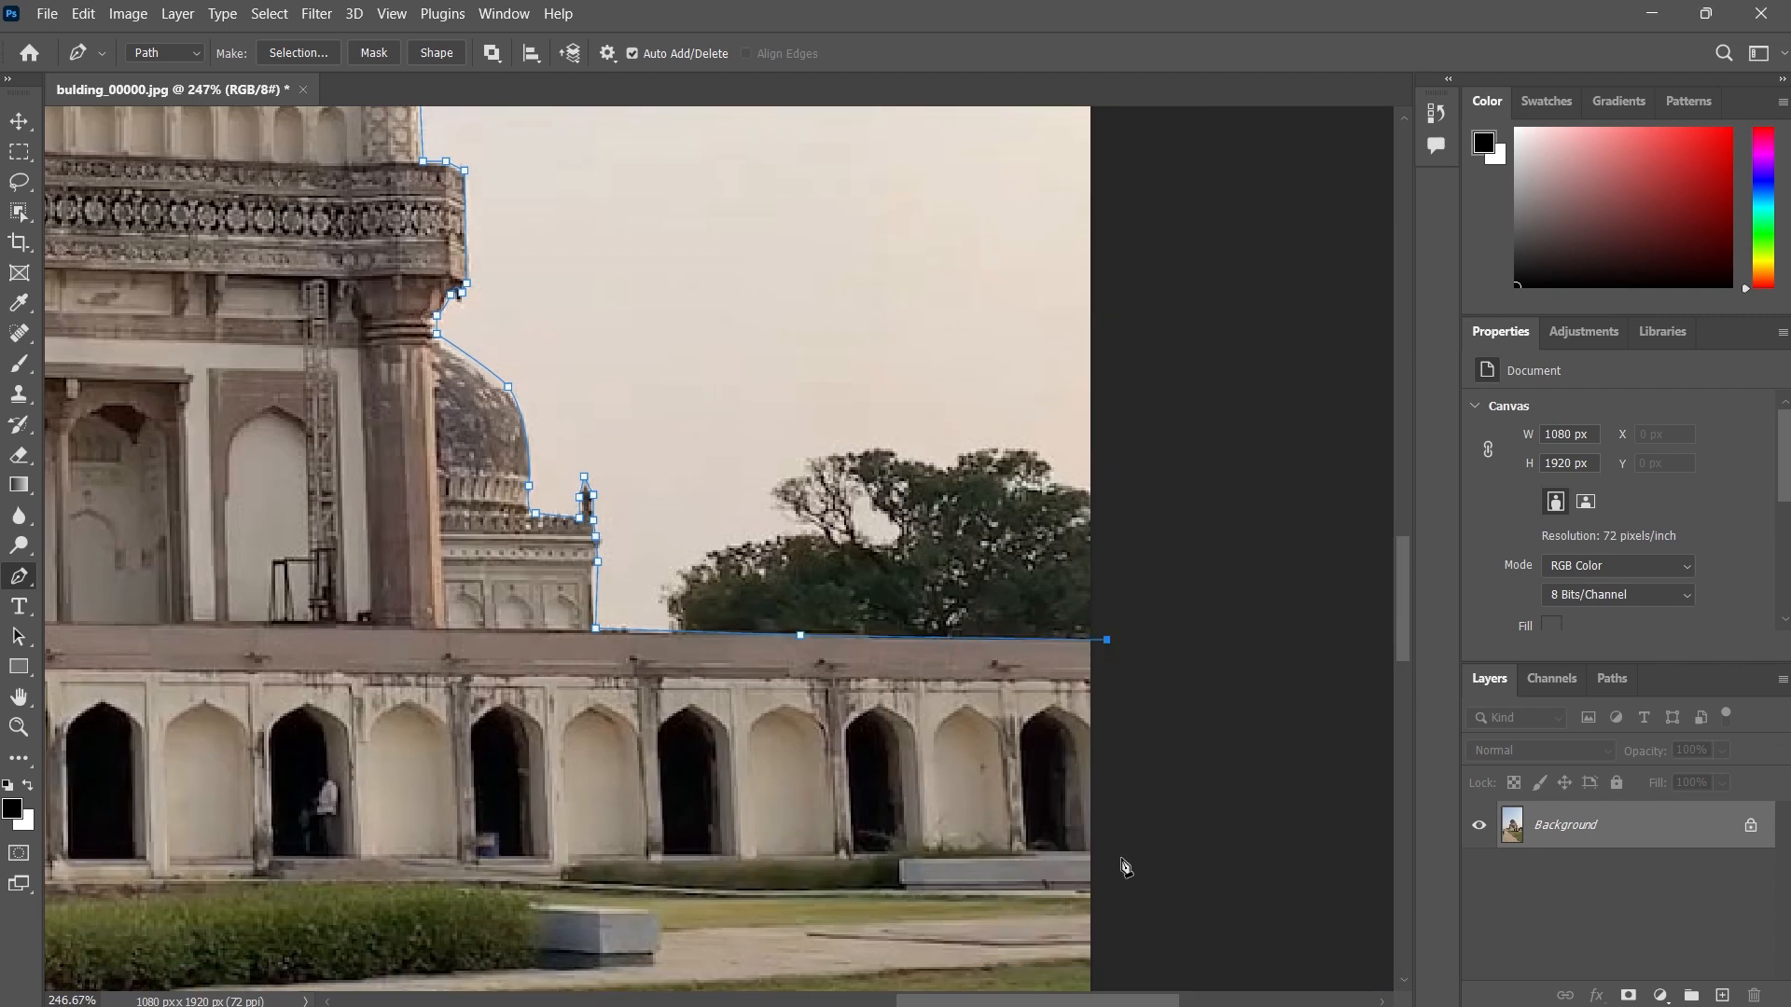
pyautogui.click(1135, 855)
pyautogui.click(565, 861)
pyautogui.click(564, 876)
pyautogui.click(562, 884)
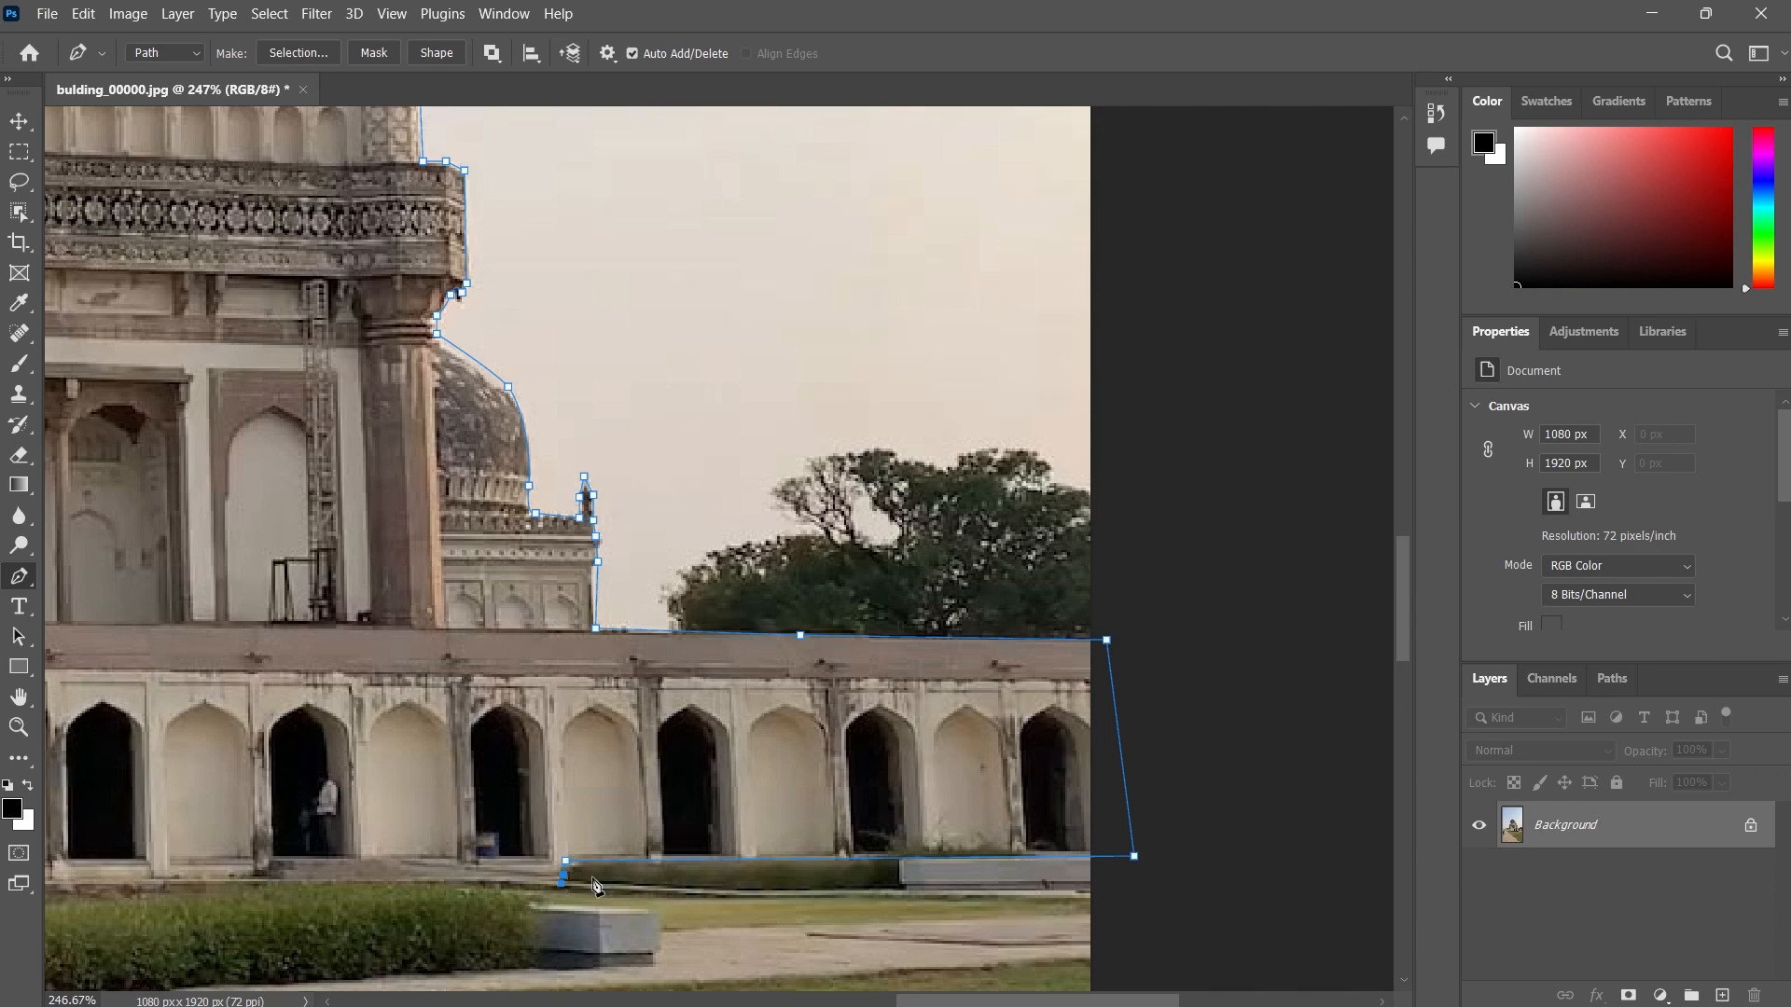
pyautogui.moveTo(571, 870); pyautogui.dragTo(1052, 803)
pyautogui.click(699, 814)
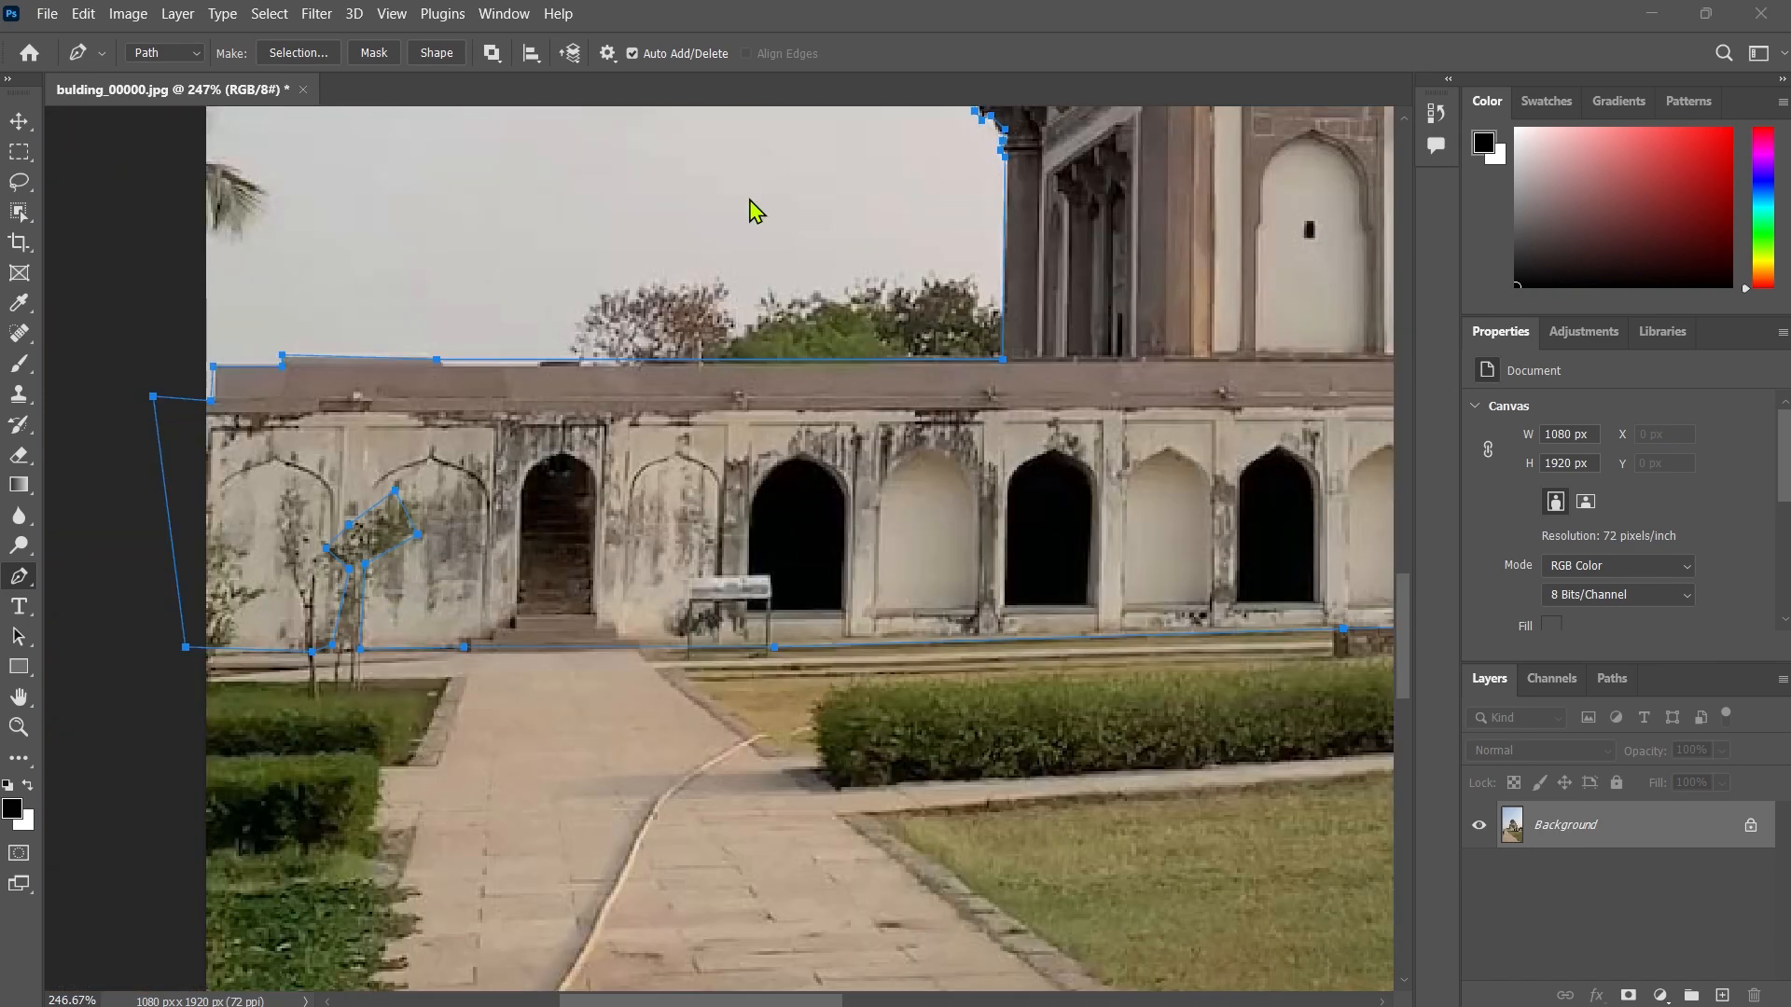
# Convert the closed path into a selection with a 0-pixel feather radius and copy the selected building onto a new layer.
pyautogui.scroll(-3, 772, 467)
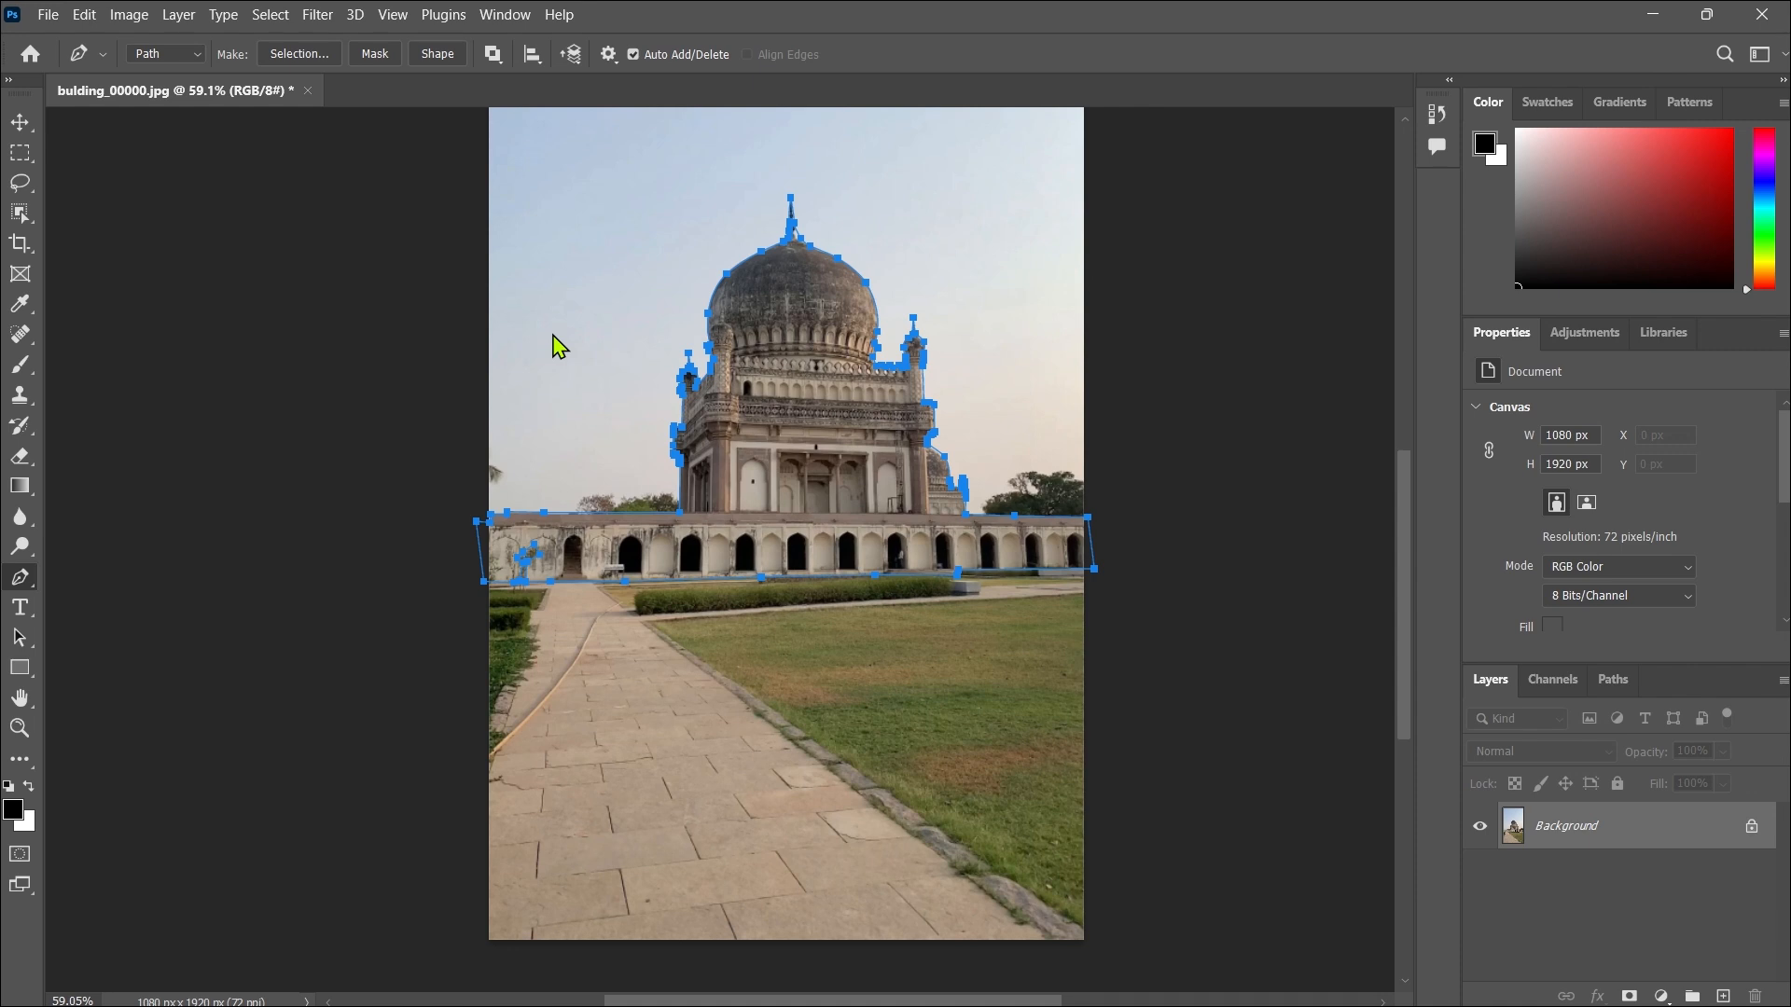
pyautogui.rightClick(554, 336)
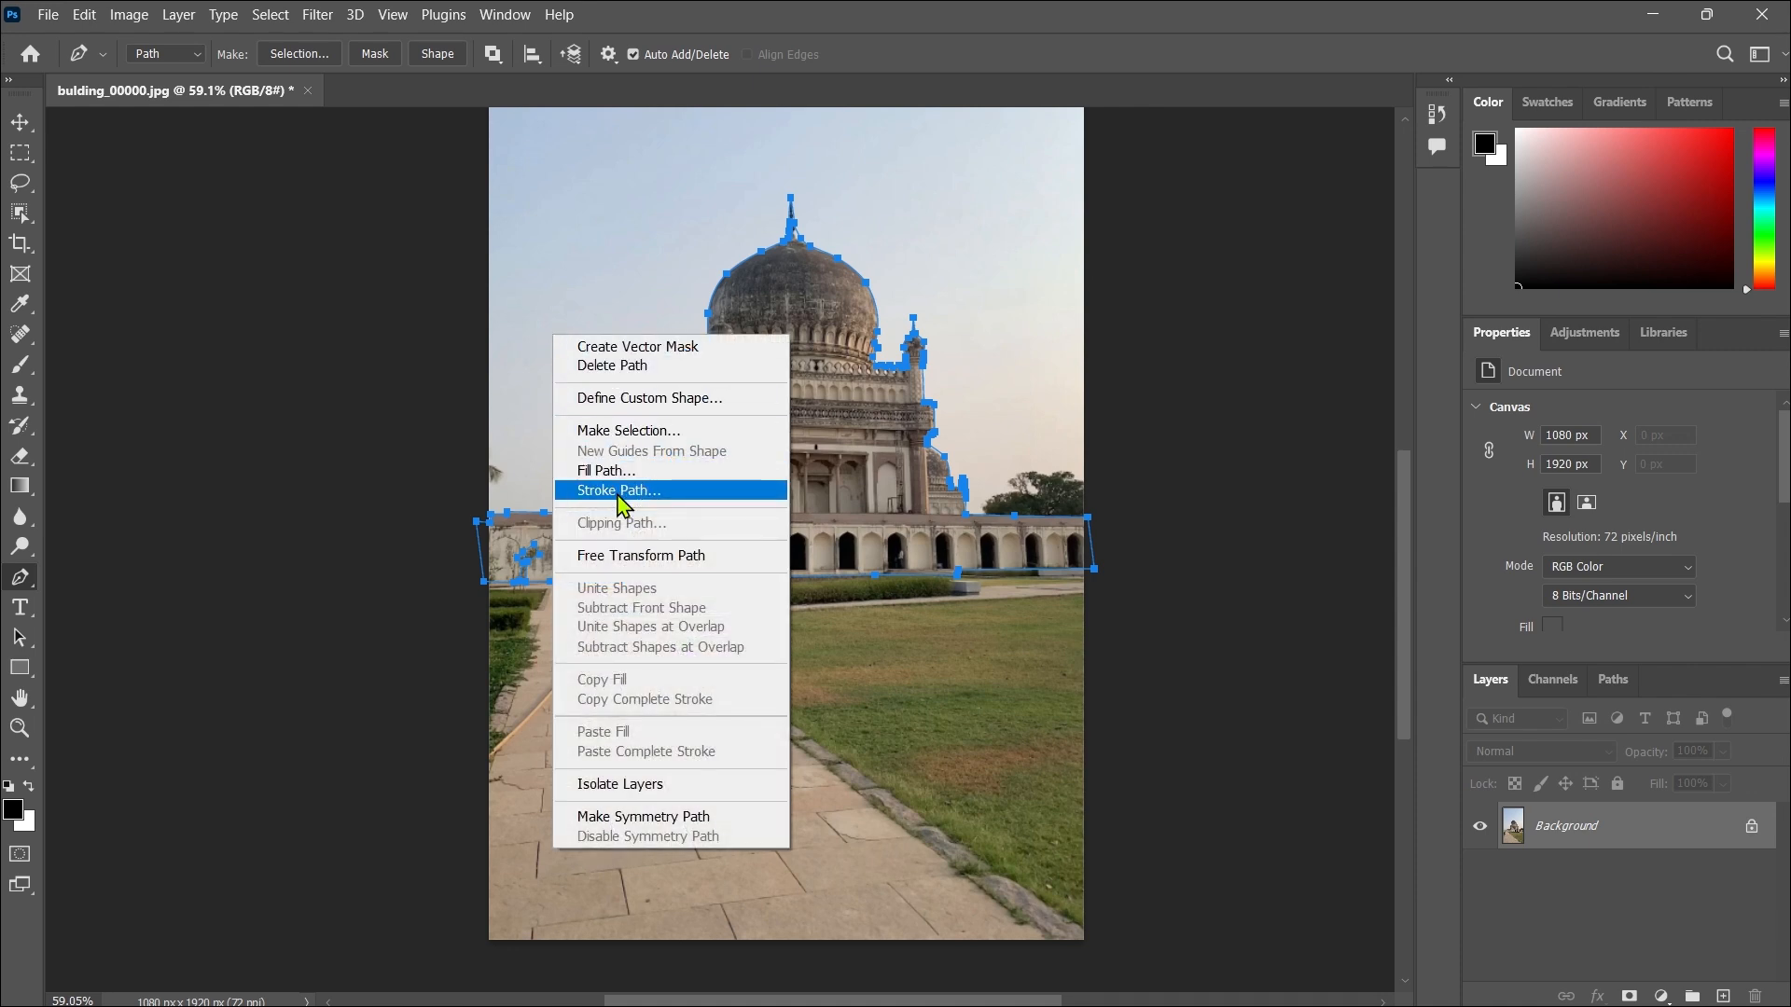
pyautogui.click(642, 432)
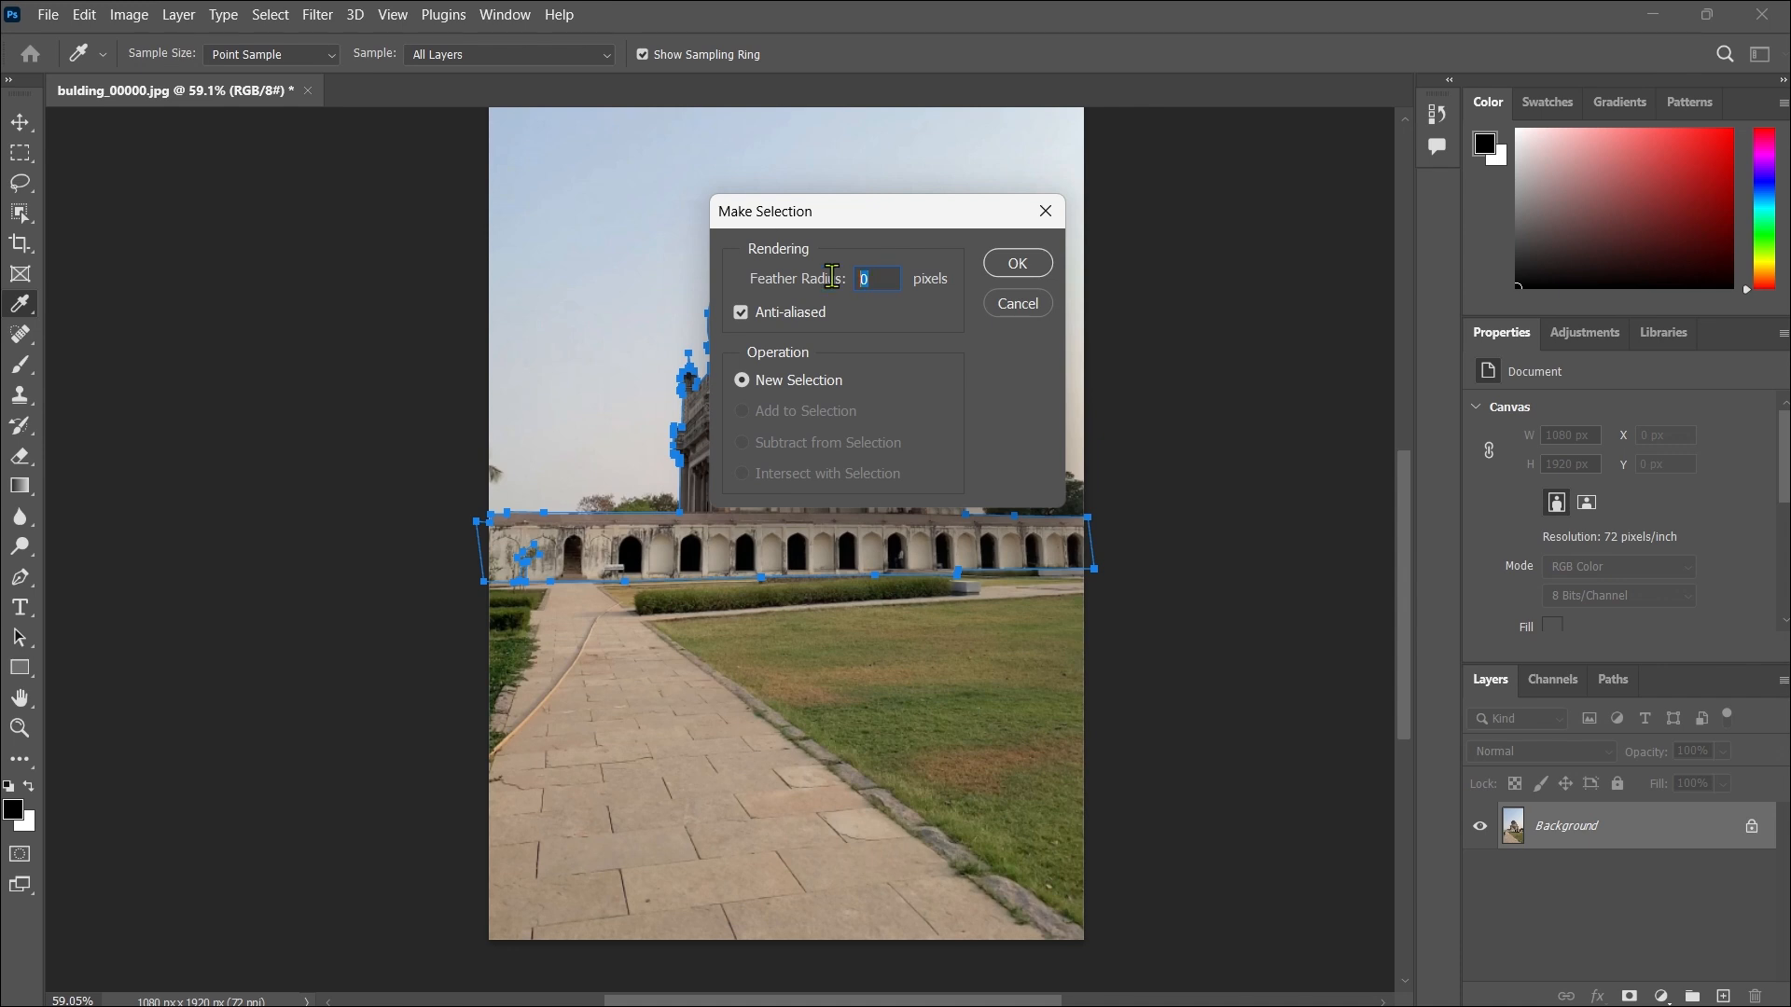
pyautogui.write('0')
pyautogui.press('Return')
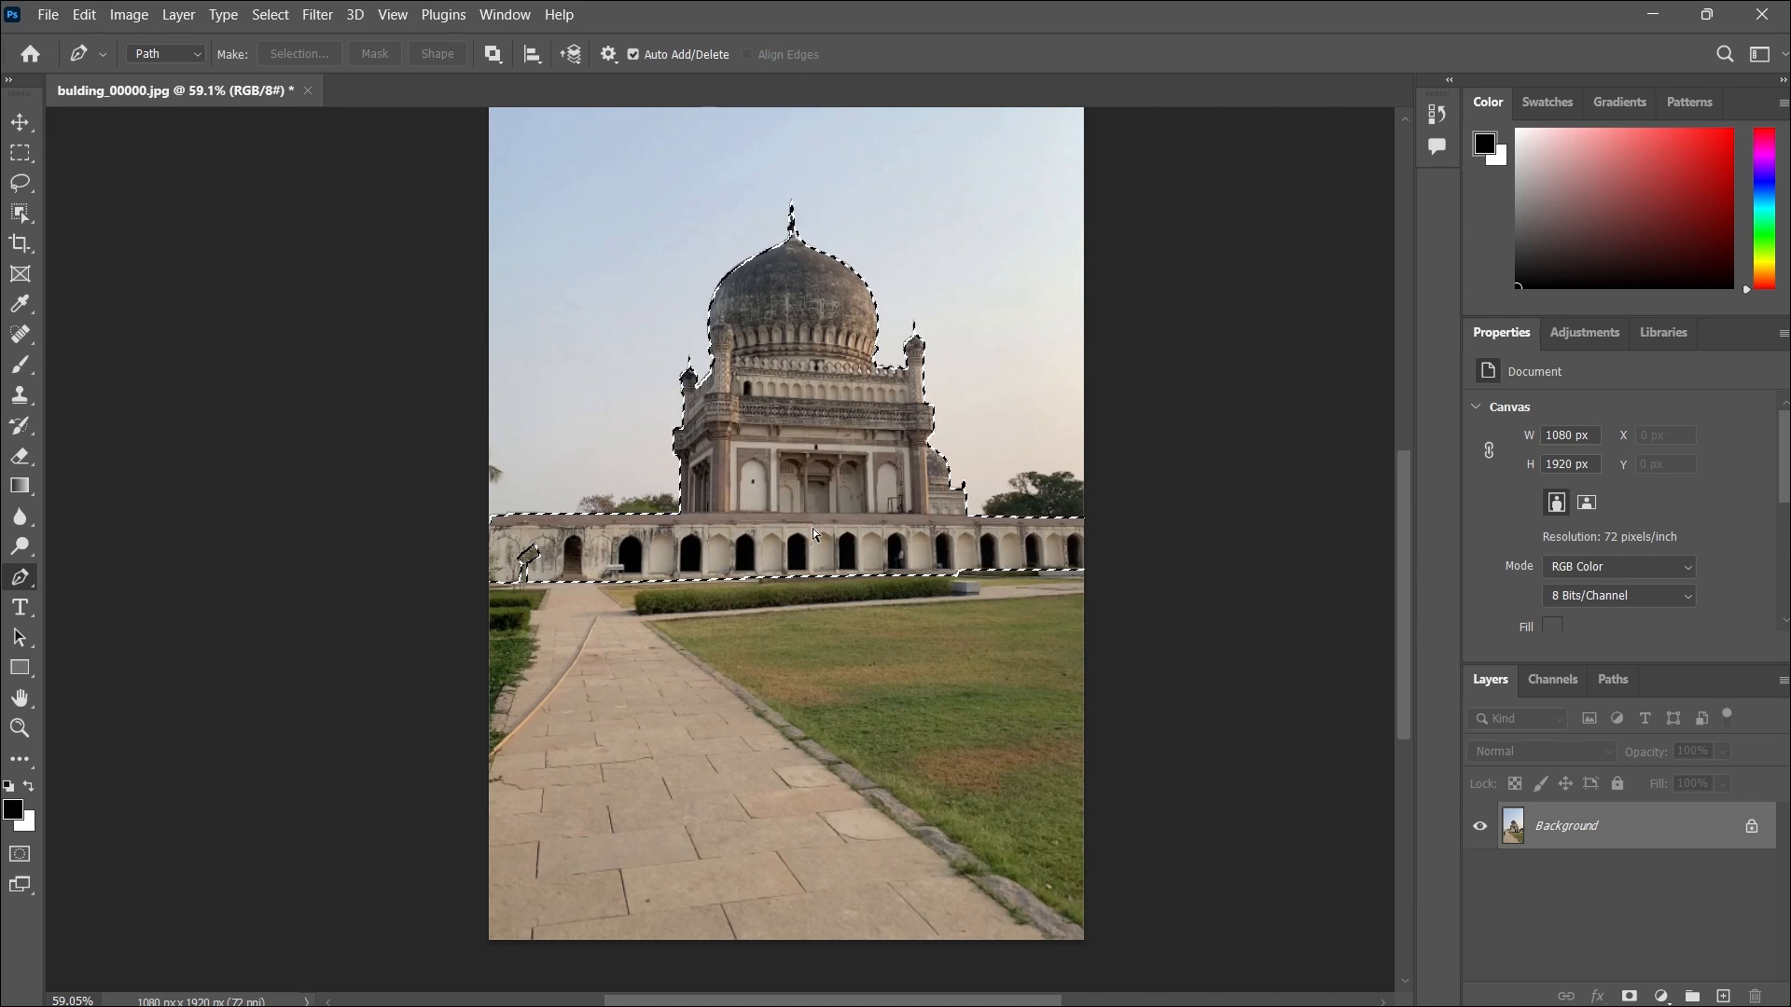
pyautogui.hotkey('ctrl', 'j')
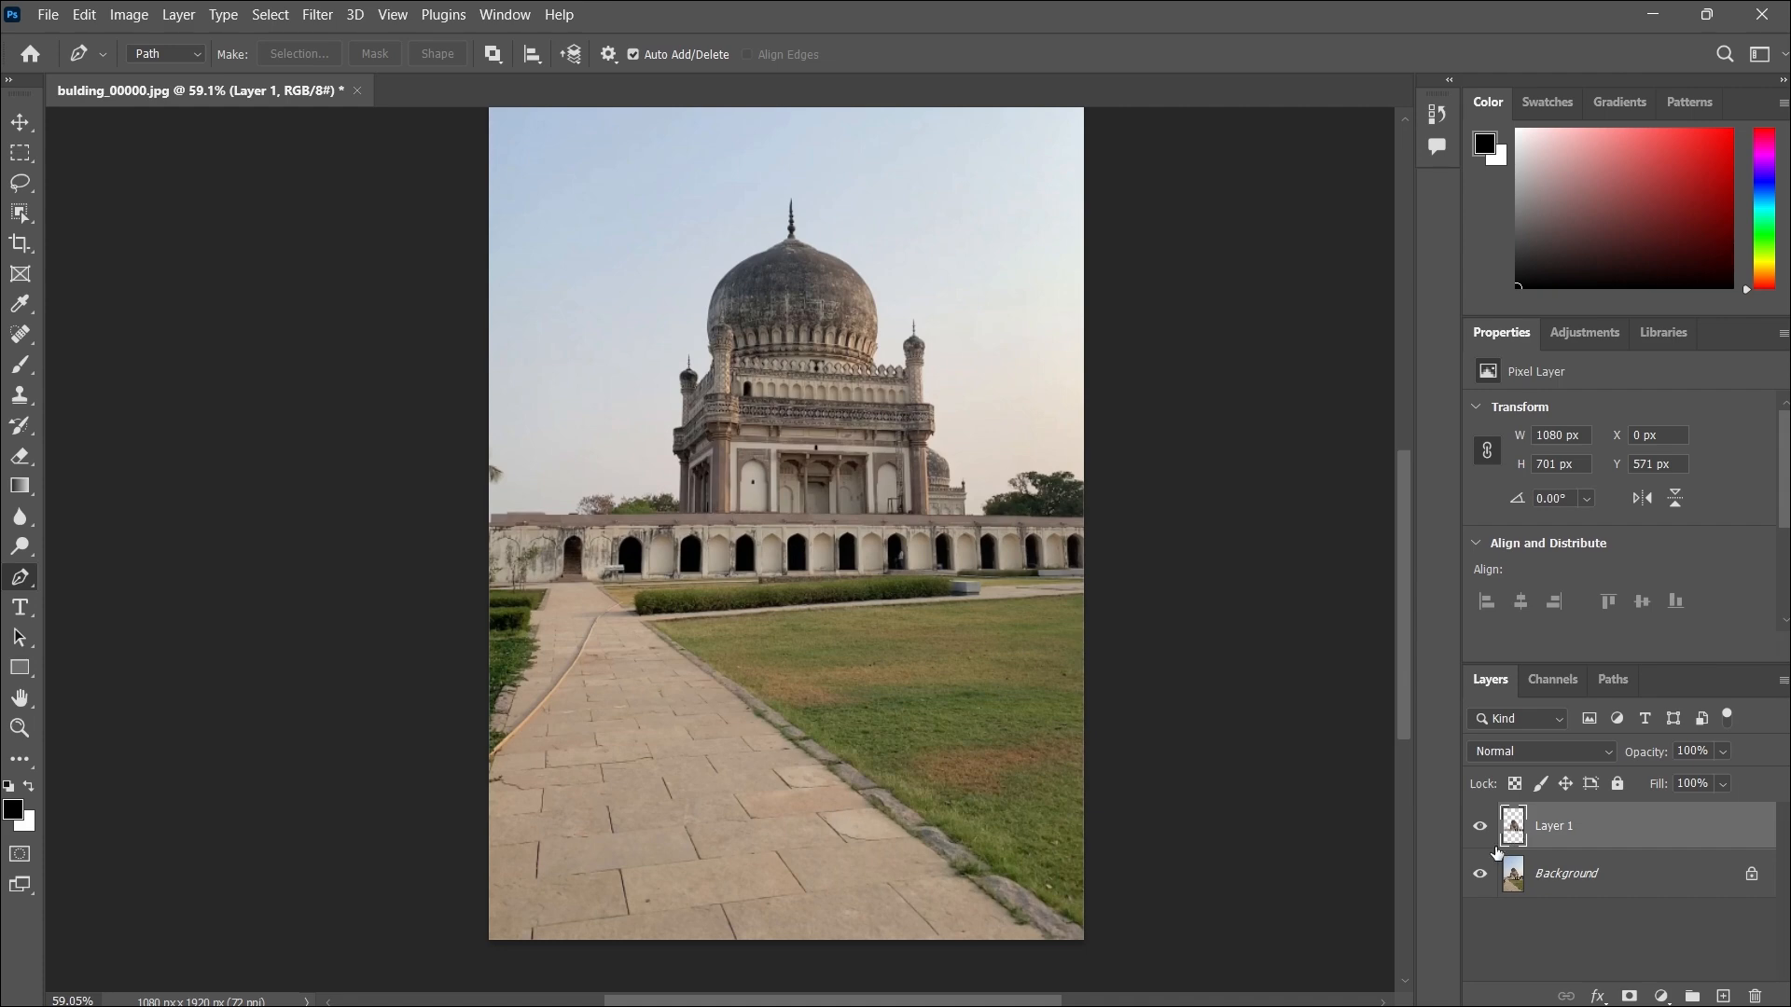
# Check the building cutout on Layer 1 by repeatedly hiding and showing the Background layer.
pyautogui.click(1479, 875)
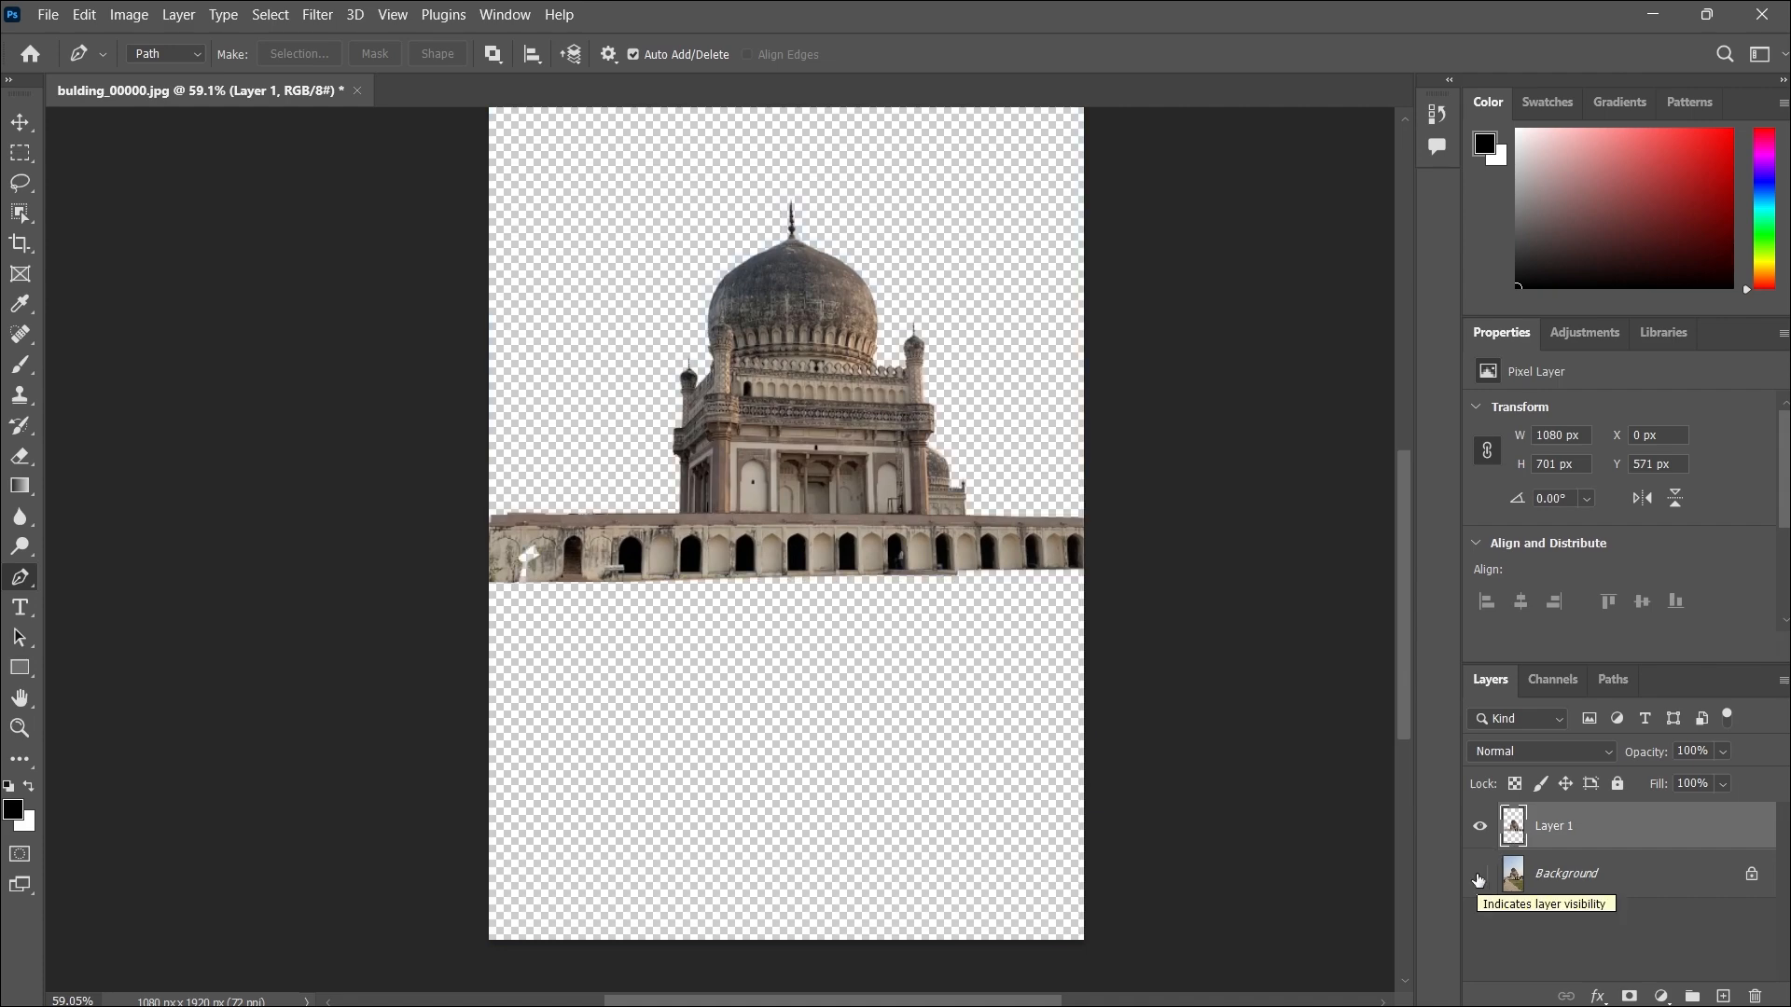
pyautogui.click(1479, 875)
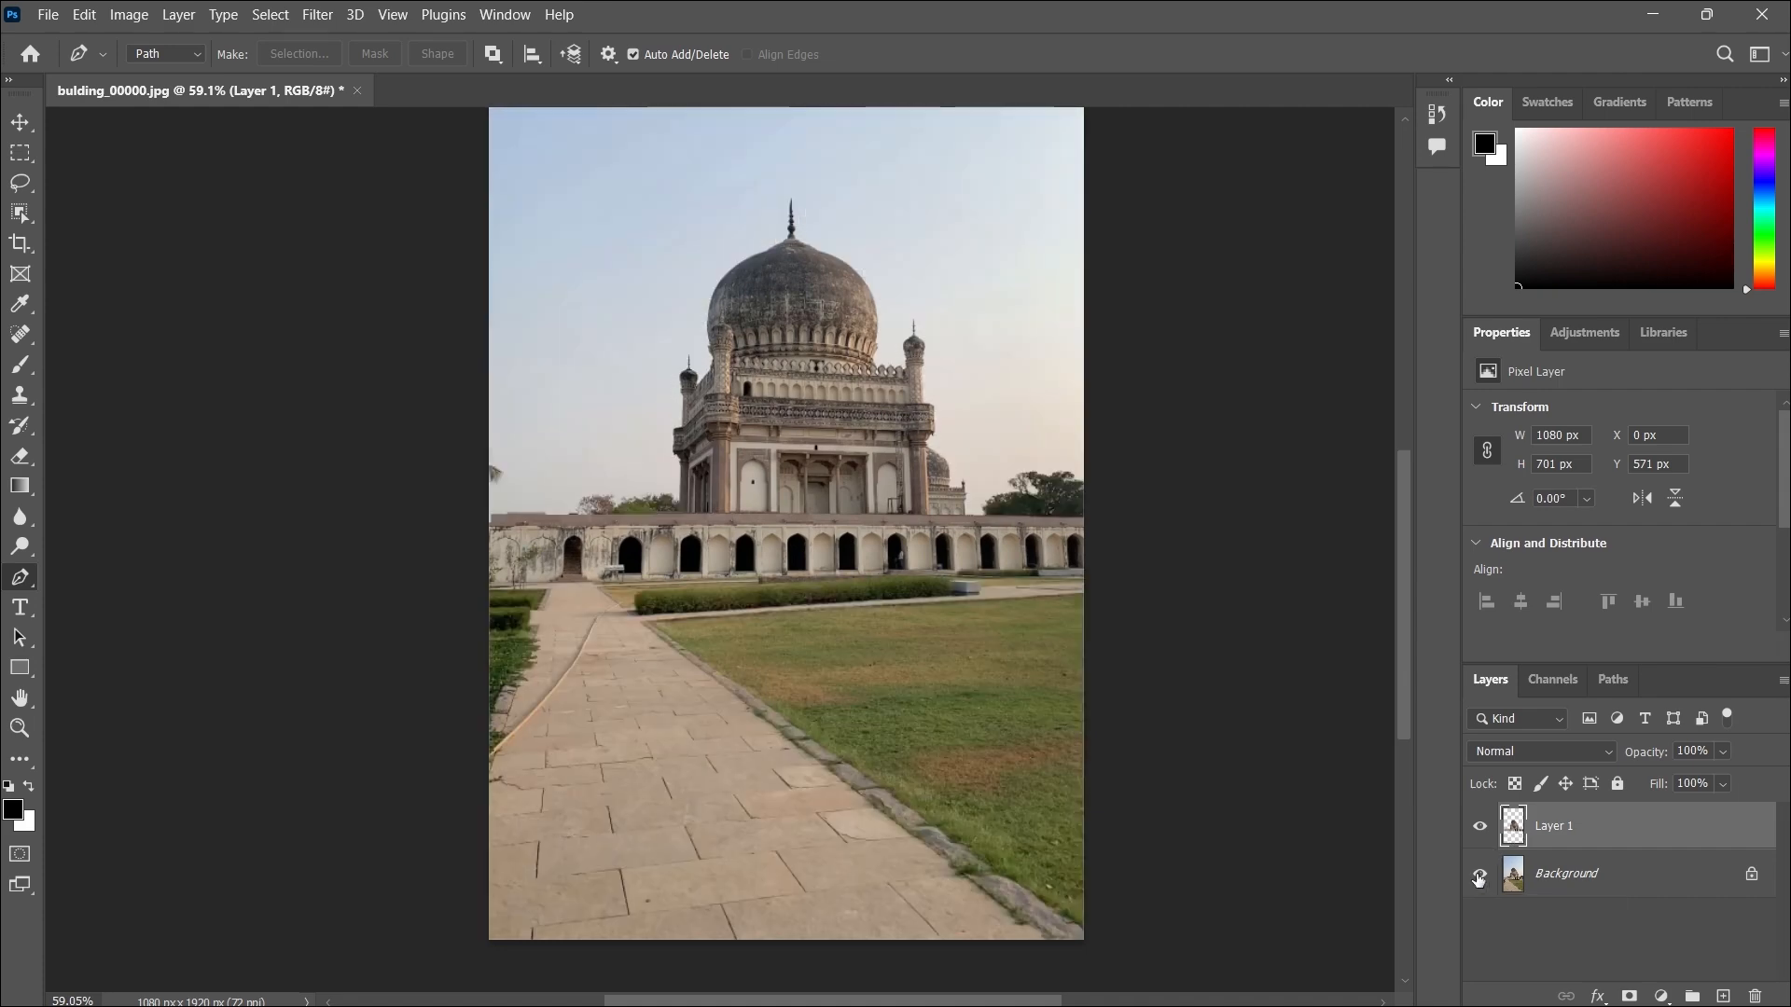
pyautogui.click(1479, 875)
pyautogui.click(1479, 875)
pyautogui.click(1479, 875)
pyautogui.click(1480, 875)
pyautogui.click(1480, 875)
pyautogui.click(1480, 875)
# Duplicate the Background layer and rename the copy "og clean plat".
pyautogui.click(1573, 876)
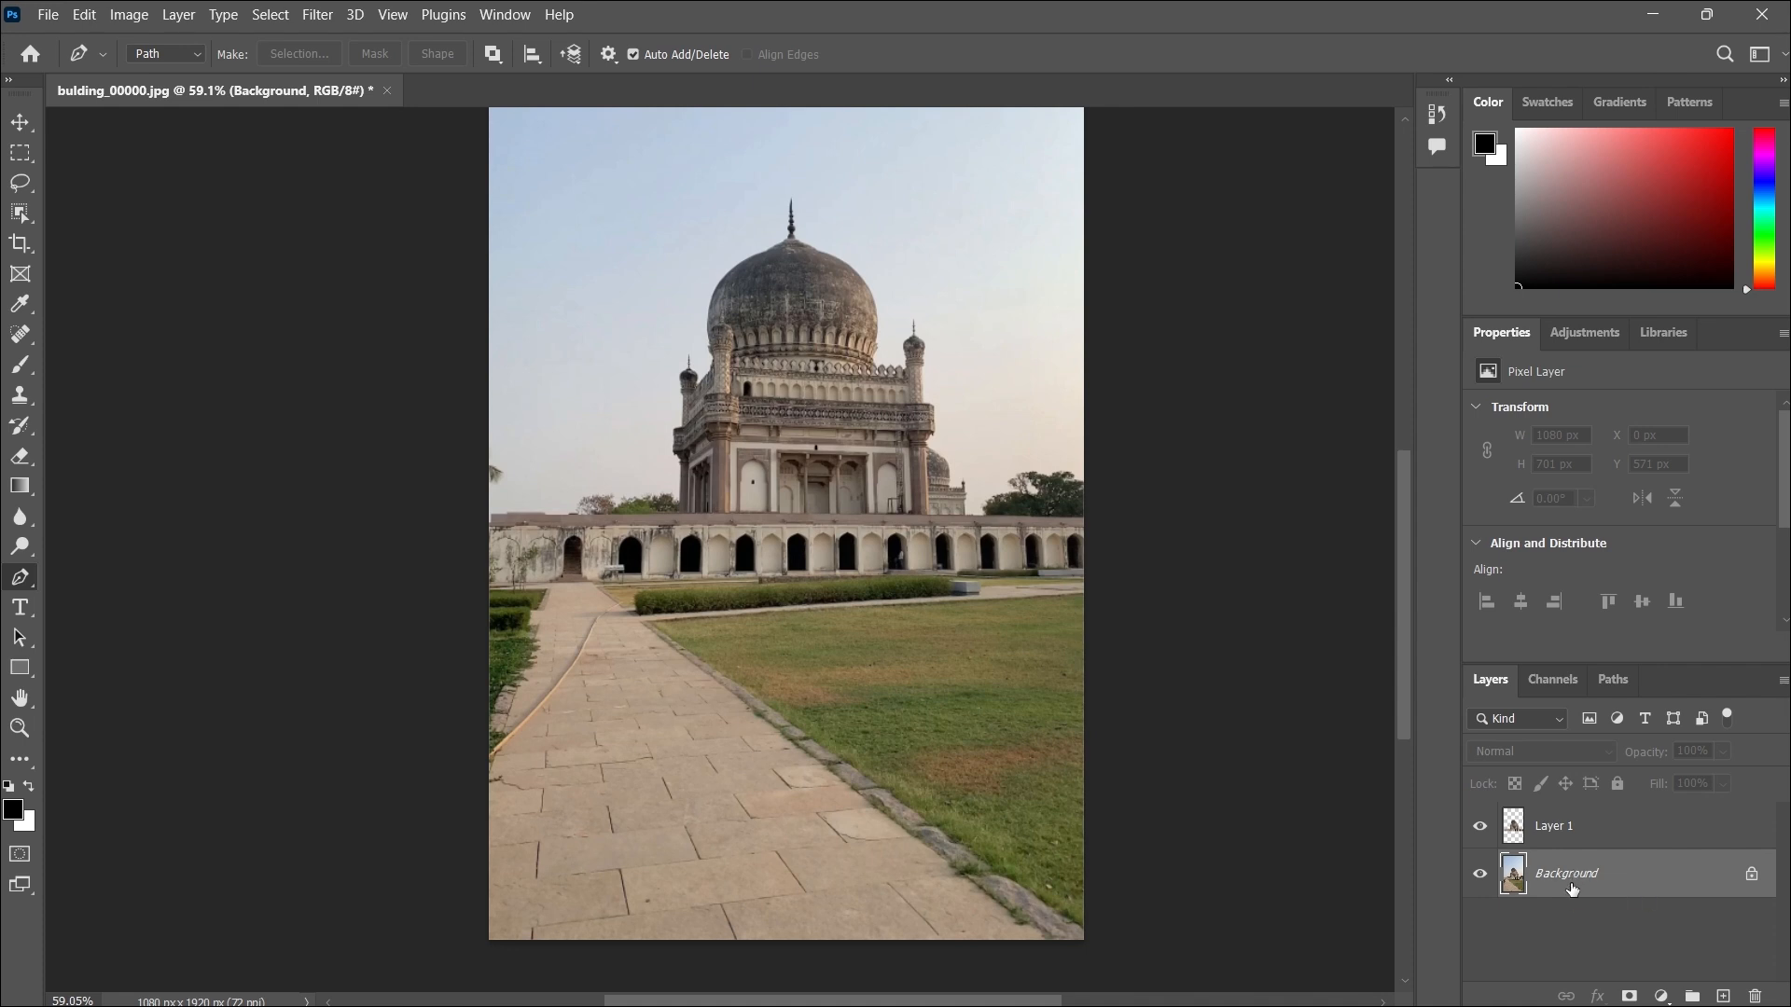
pyautogui.hotkey('ctrl', 'j')
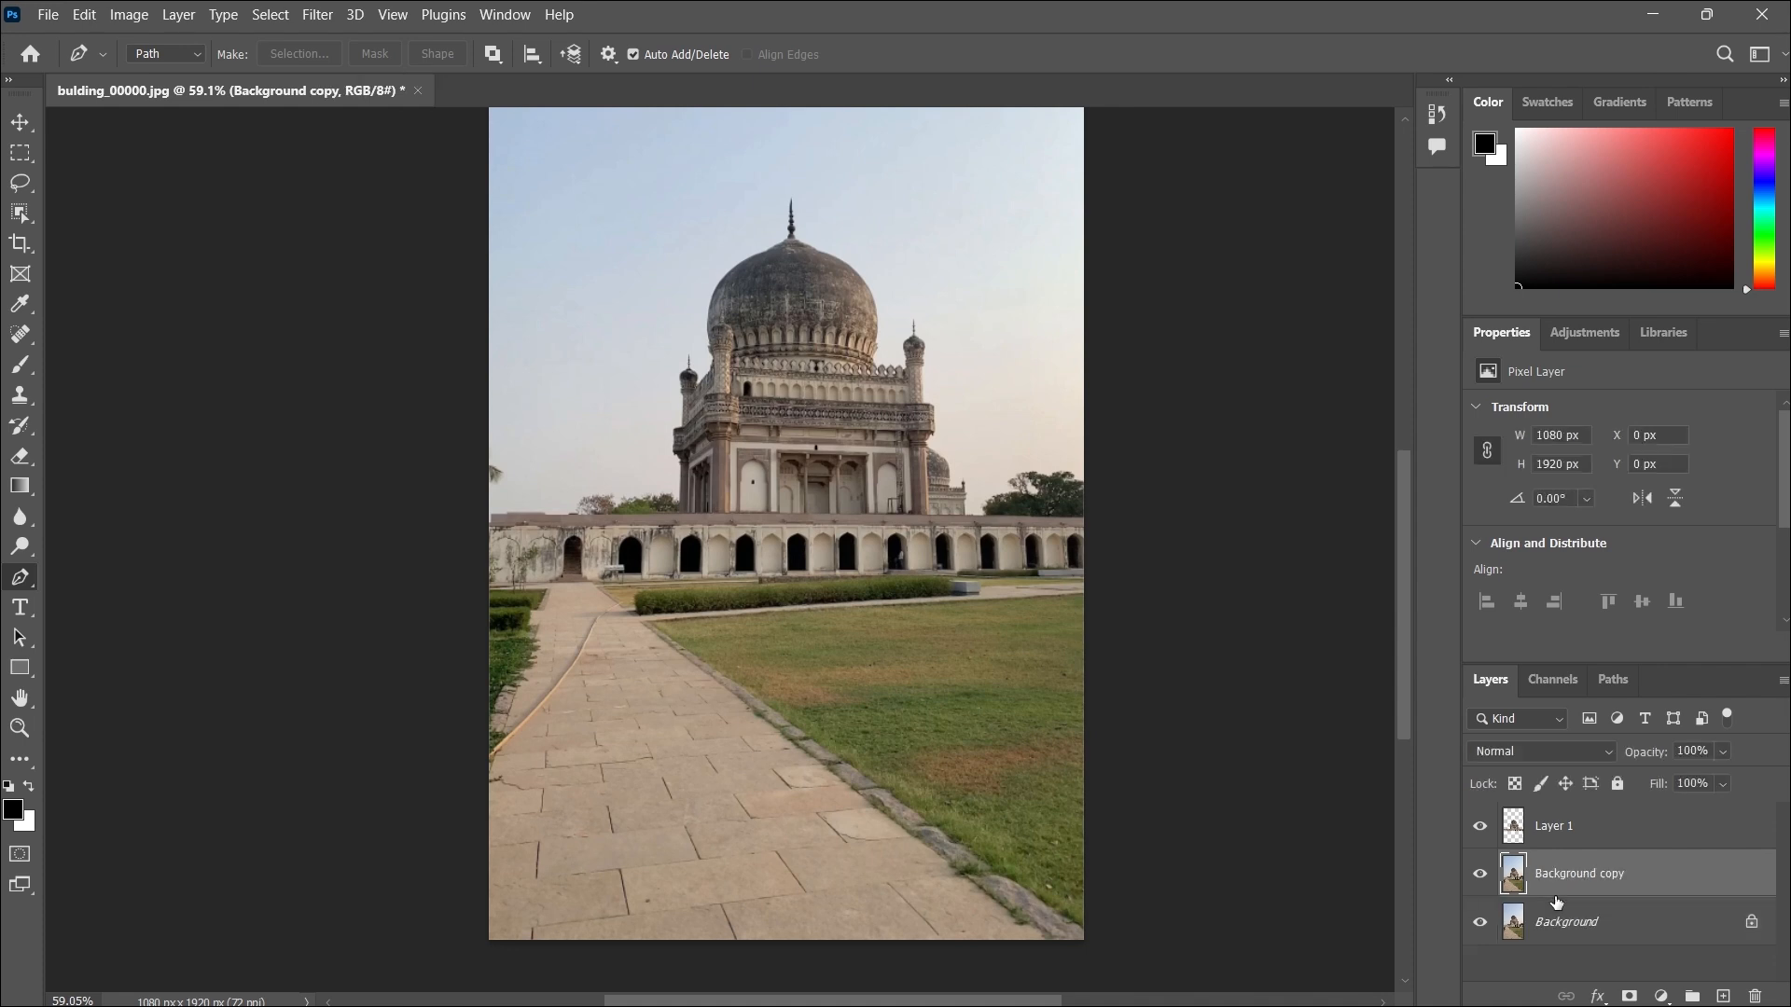
pyautogui.doubleClick(1598, 875)
pyautogui.write('og clean plat')
pyautogui.press('Return')
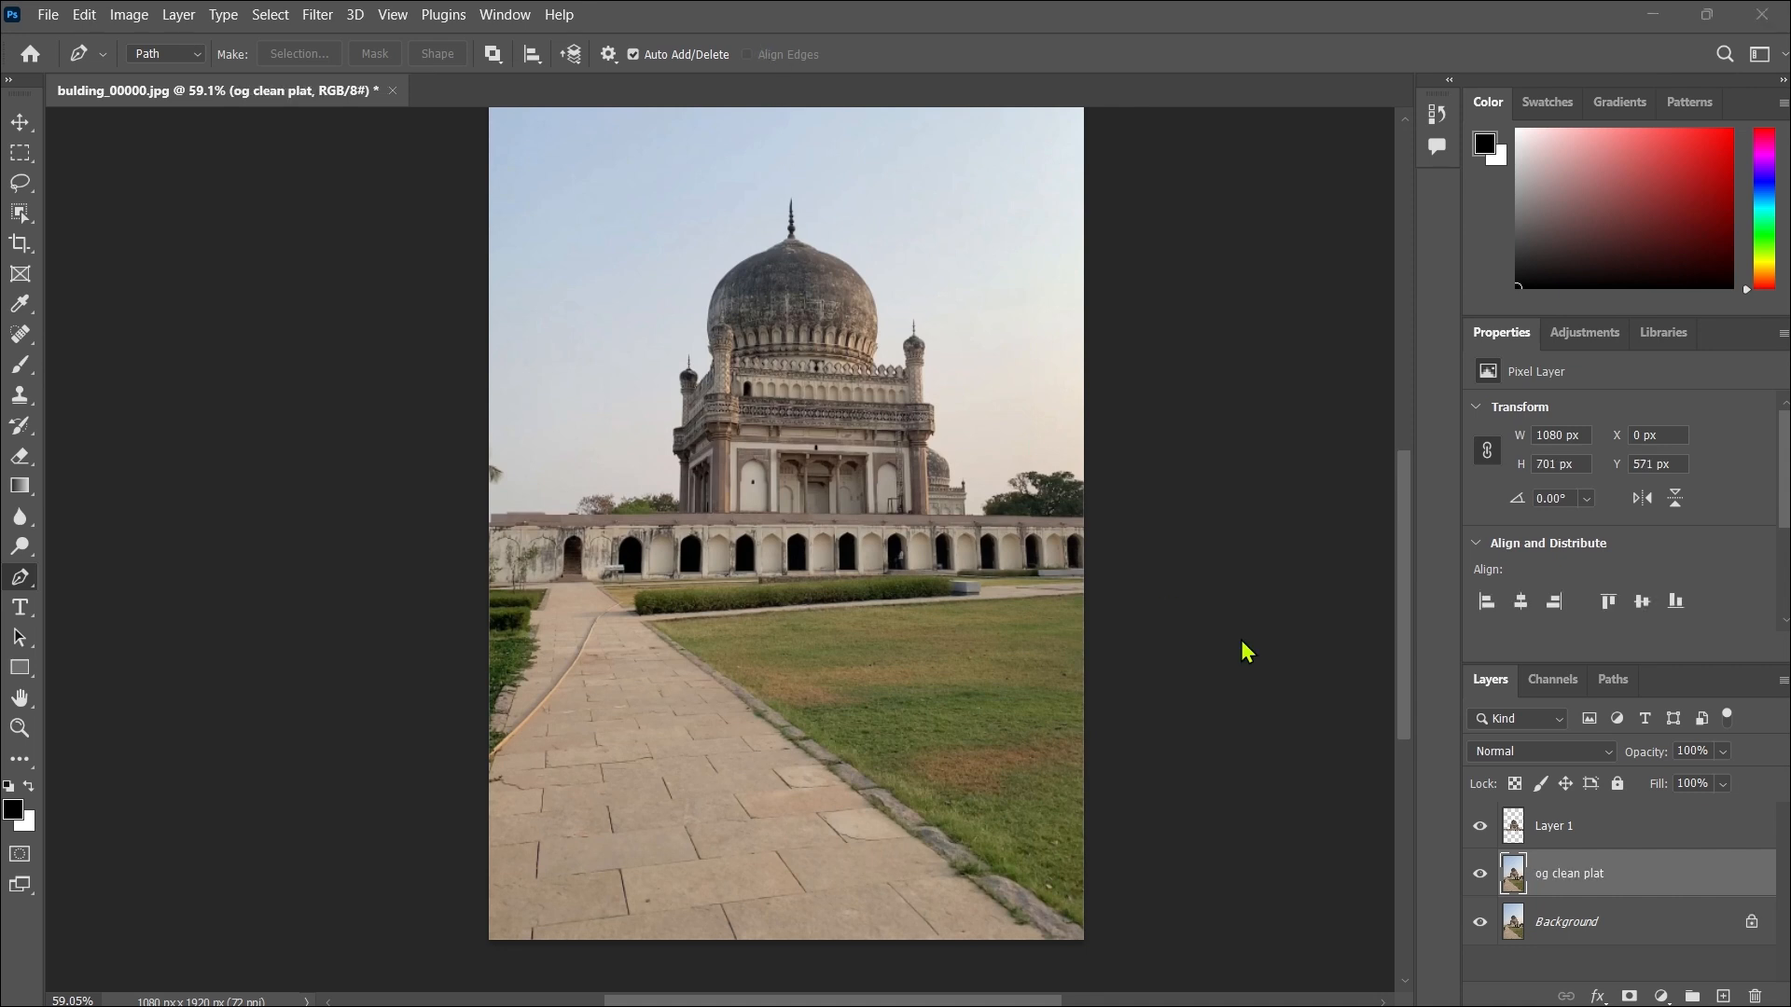
# Load the building outline from Layer 1 as a selection and expand it by 5 pixels.
pyautogui.keyDown('ctrl'); pyautogui.click(1513, 827); pyautogui.keyUp('ctrl')
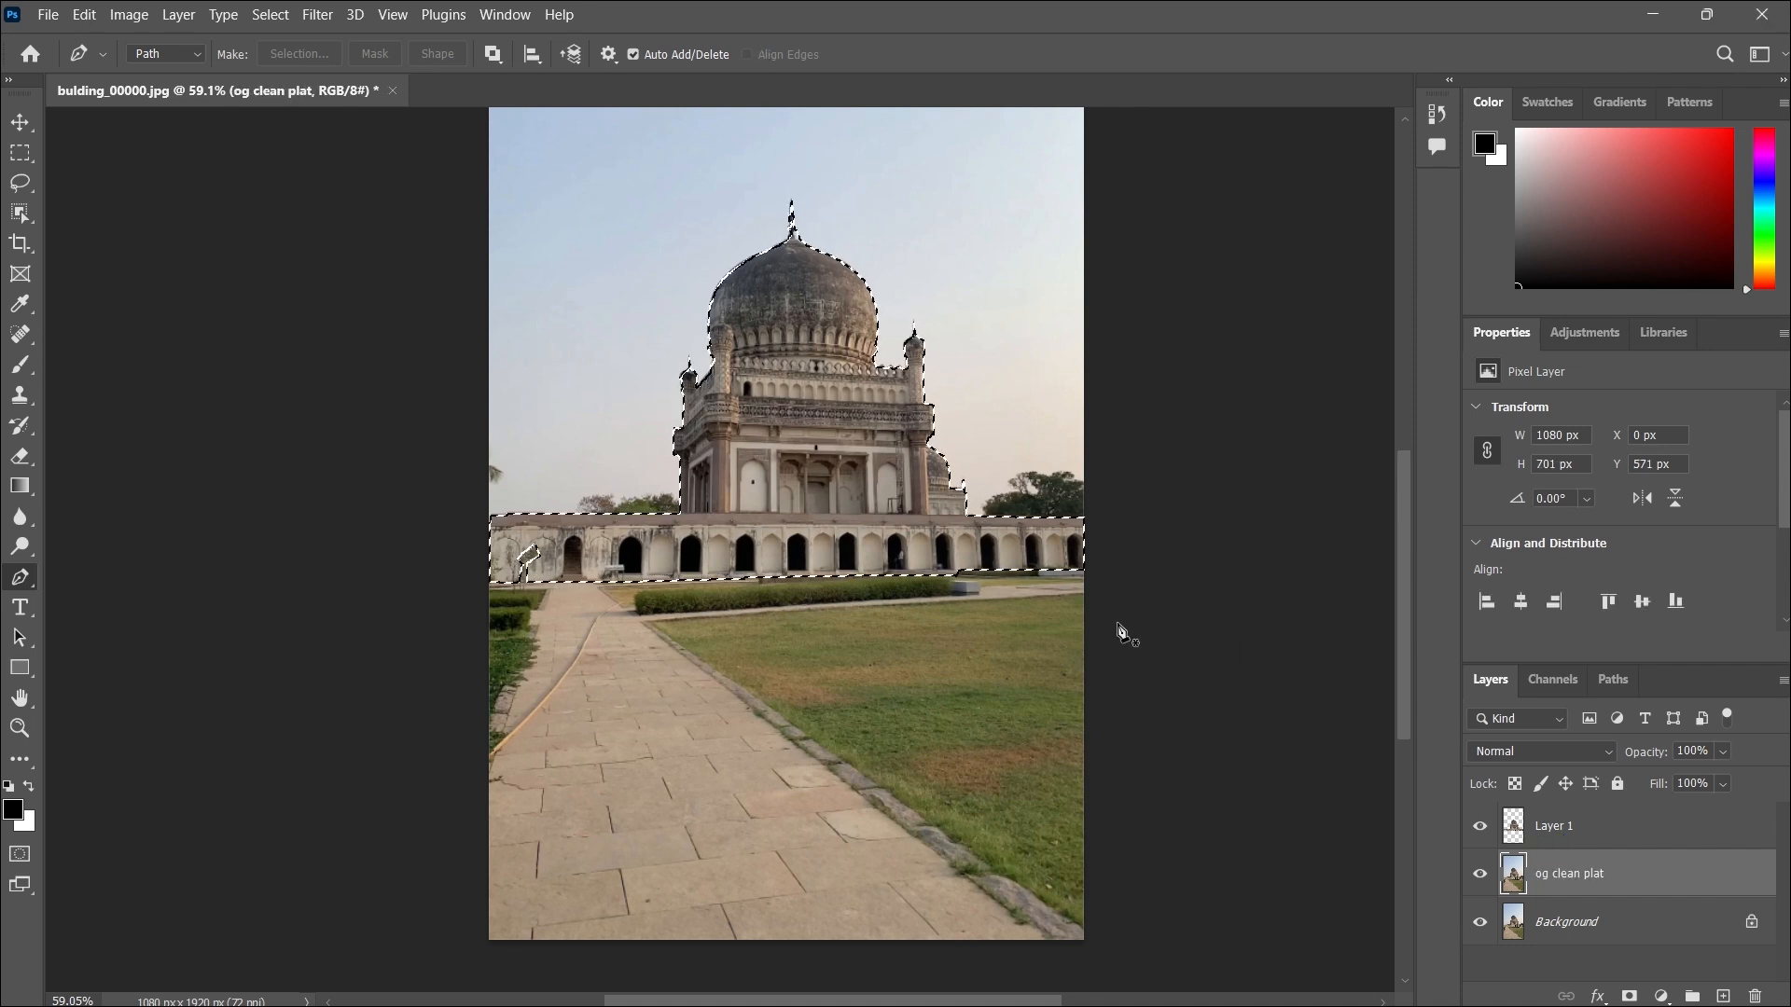
pyautogui.click(270, 15)
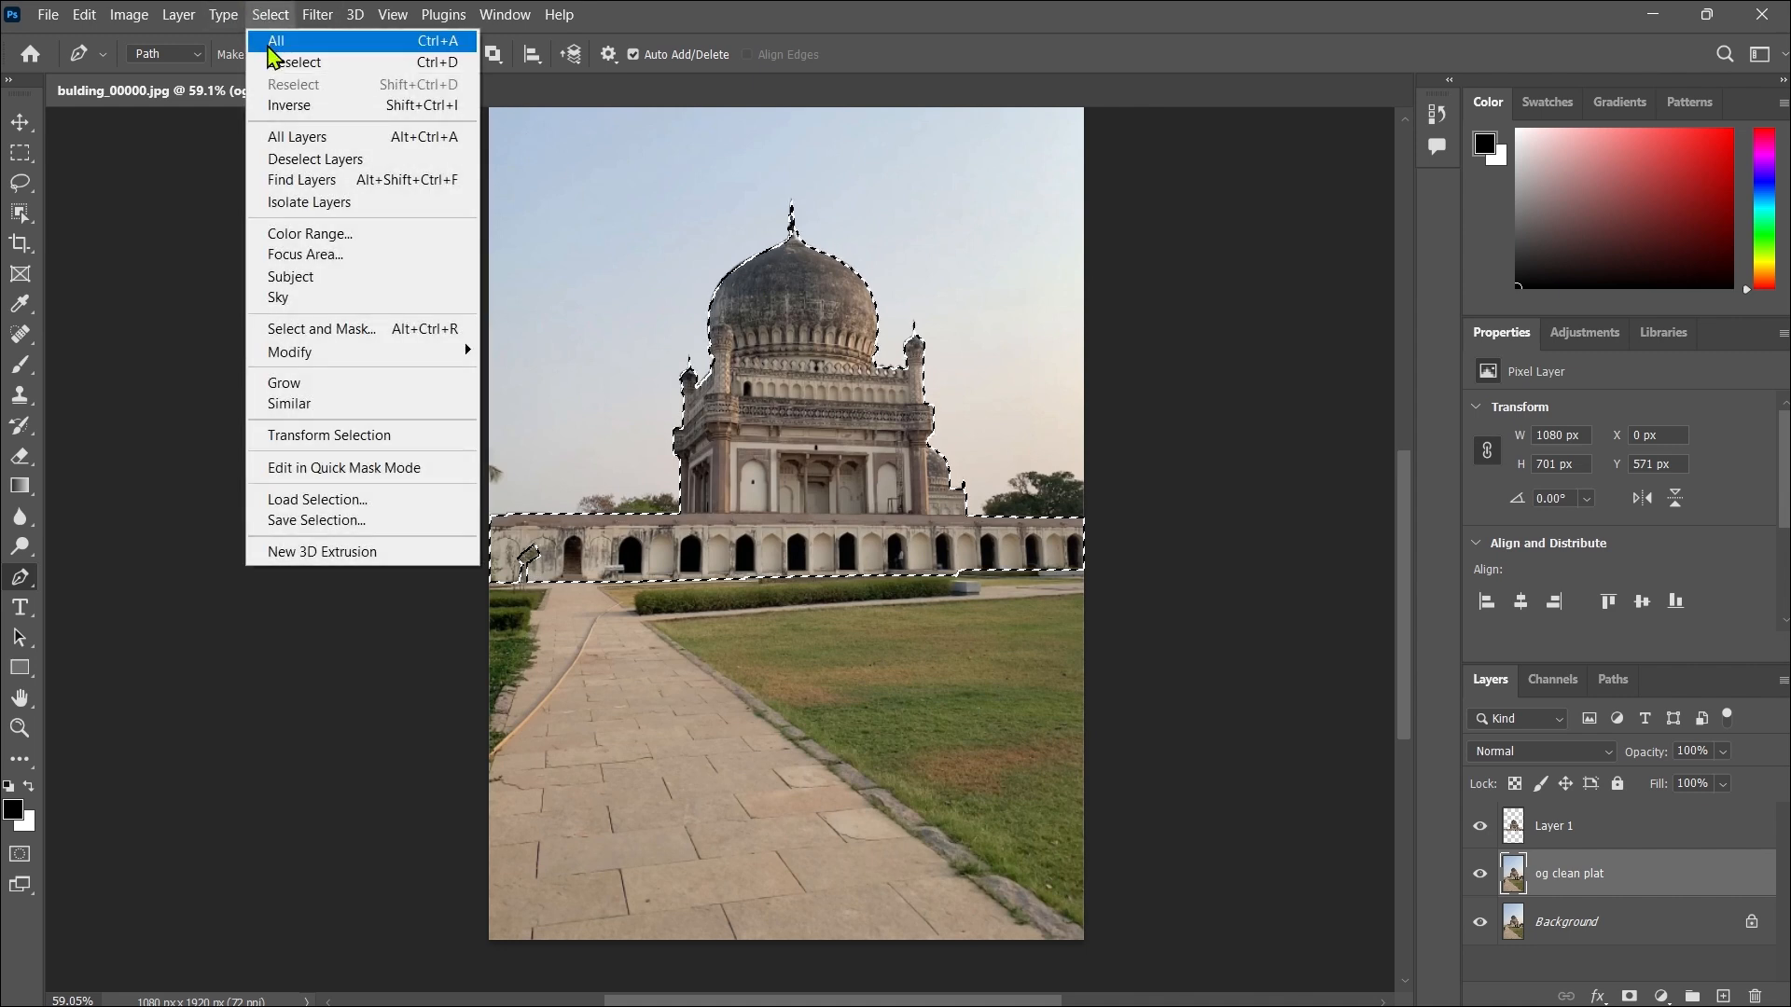
pyautogui.moveTo(314, 366)
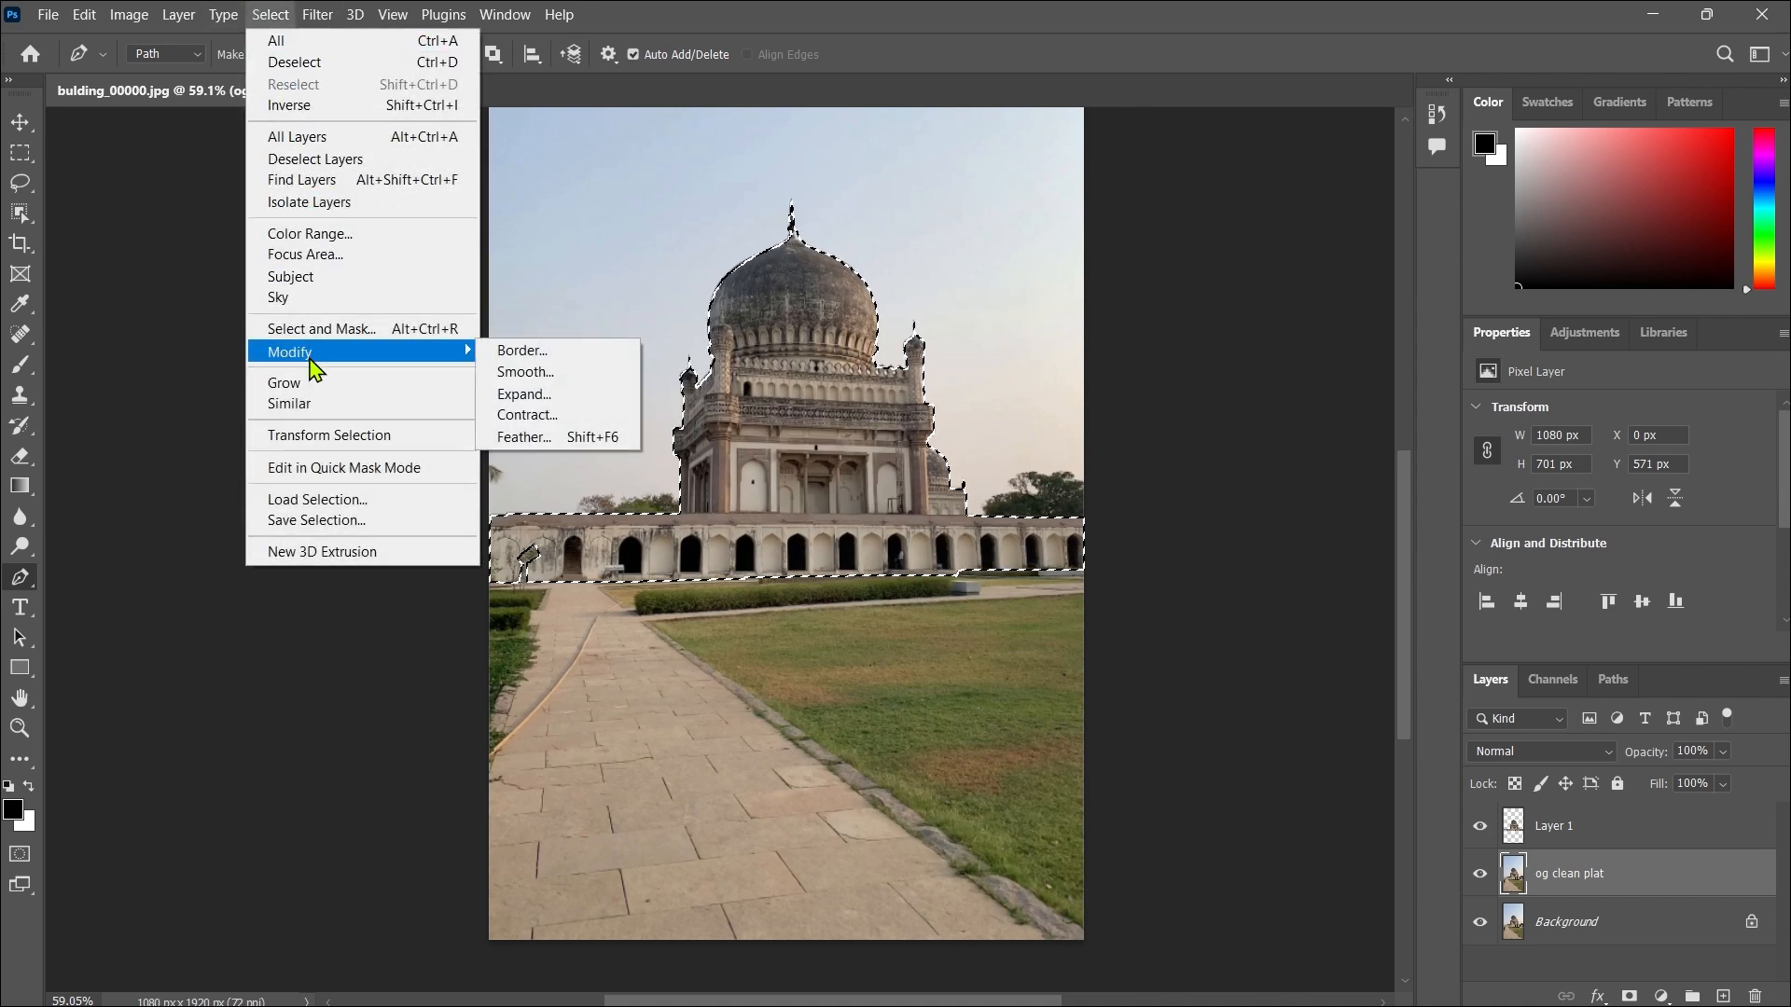
pyautogui.click(524, 394)
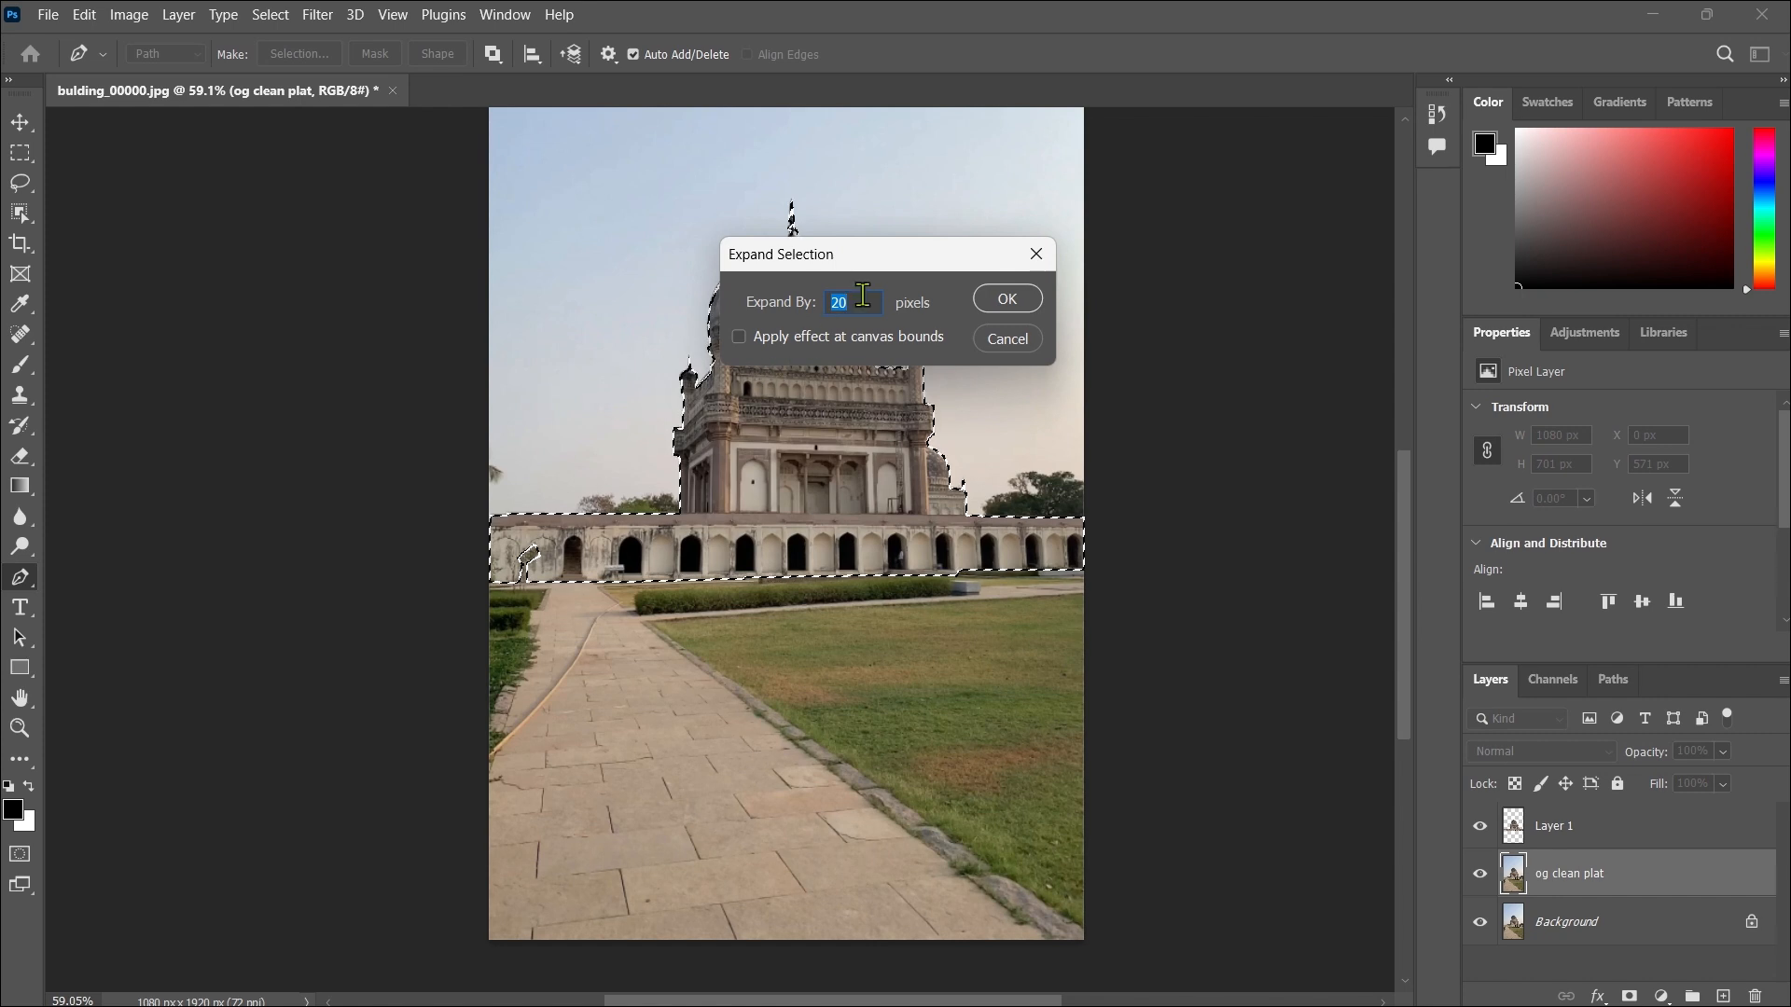
pyautogui.write('5')
pyautogui.click(1008, 300)
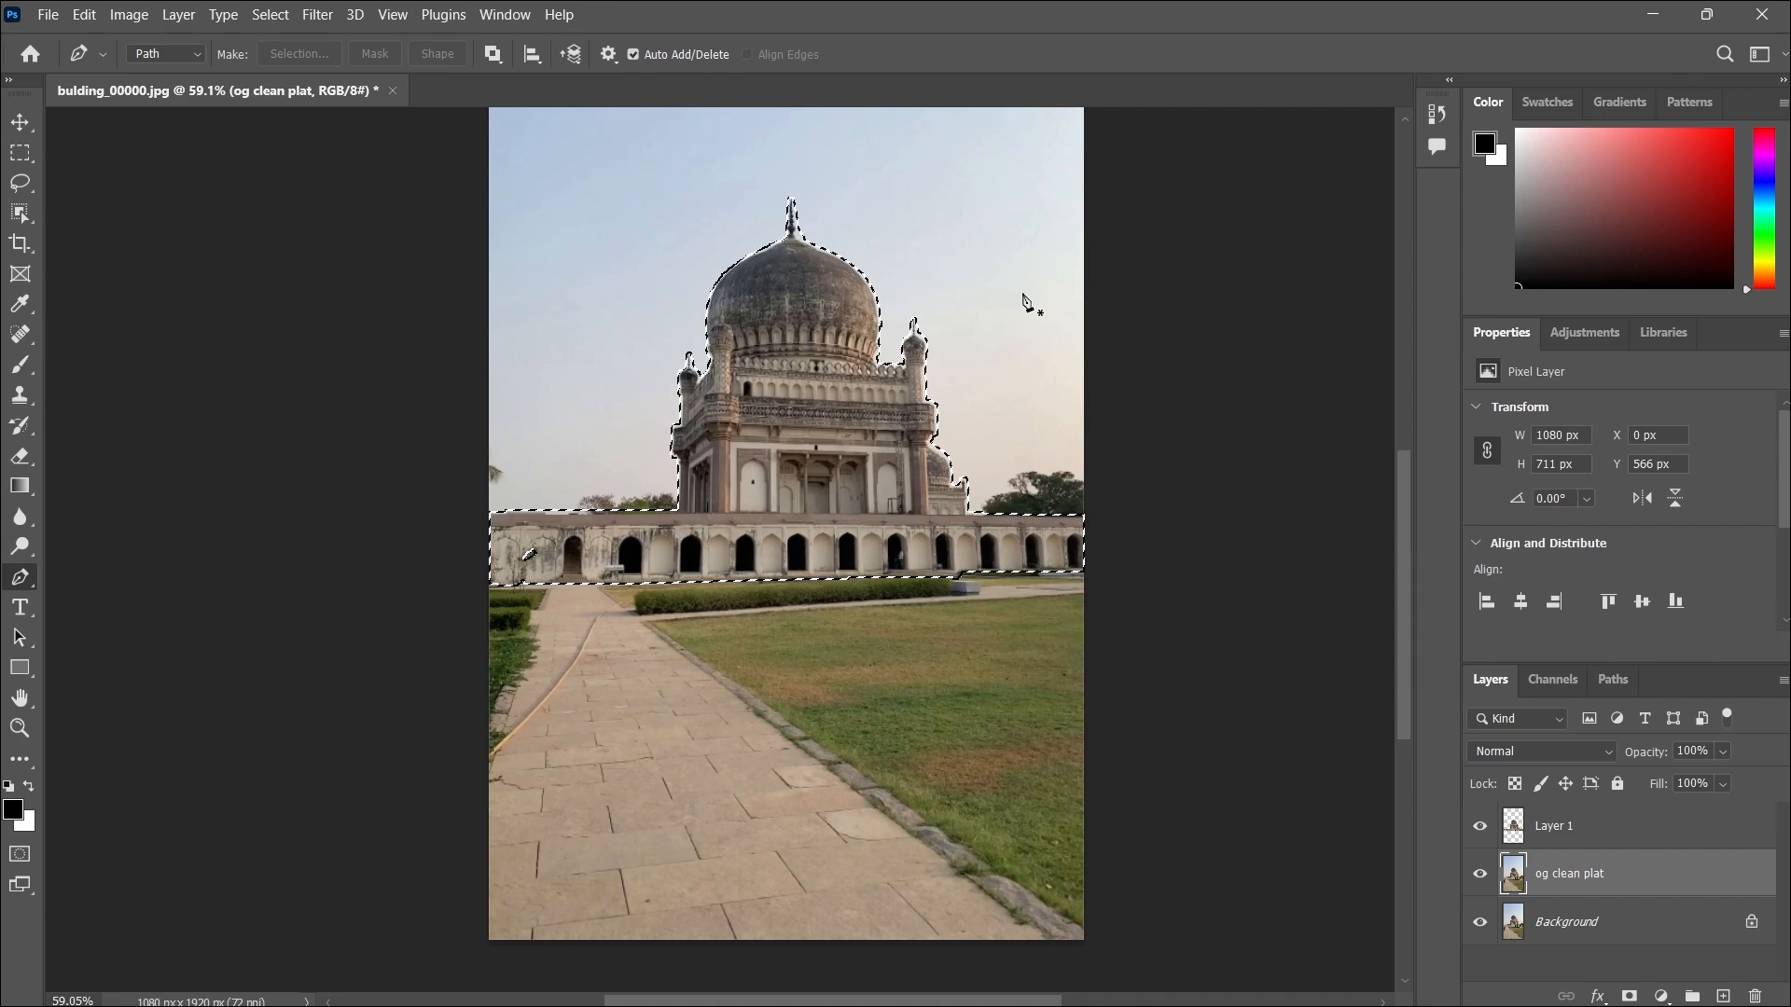
# Fill the building area on the "og clean plat" layer with Content-Aware at 100% opacity, and check the fill with Layer 1 hidden.
pyautogui.press('m')
pyautogui.rightClick(719, 292)
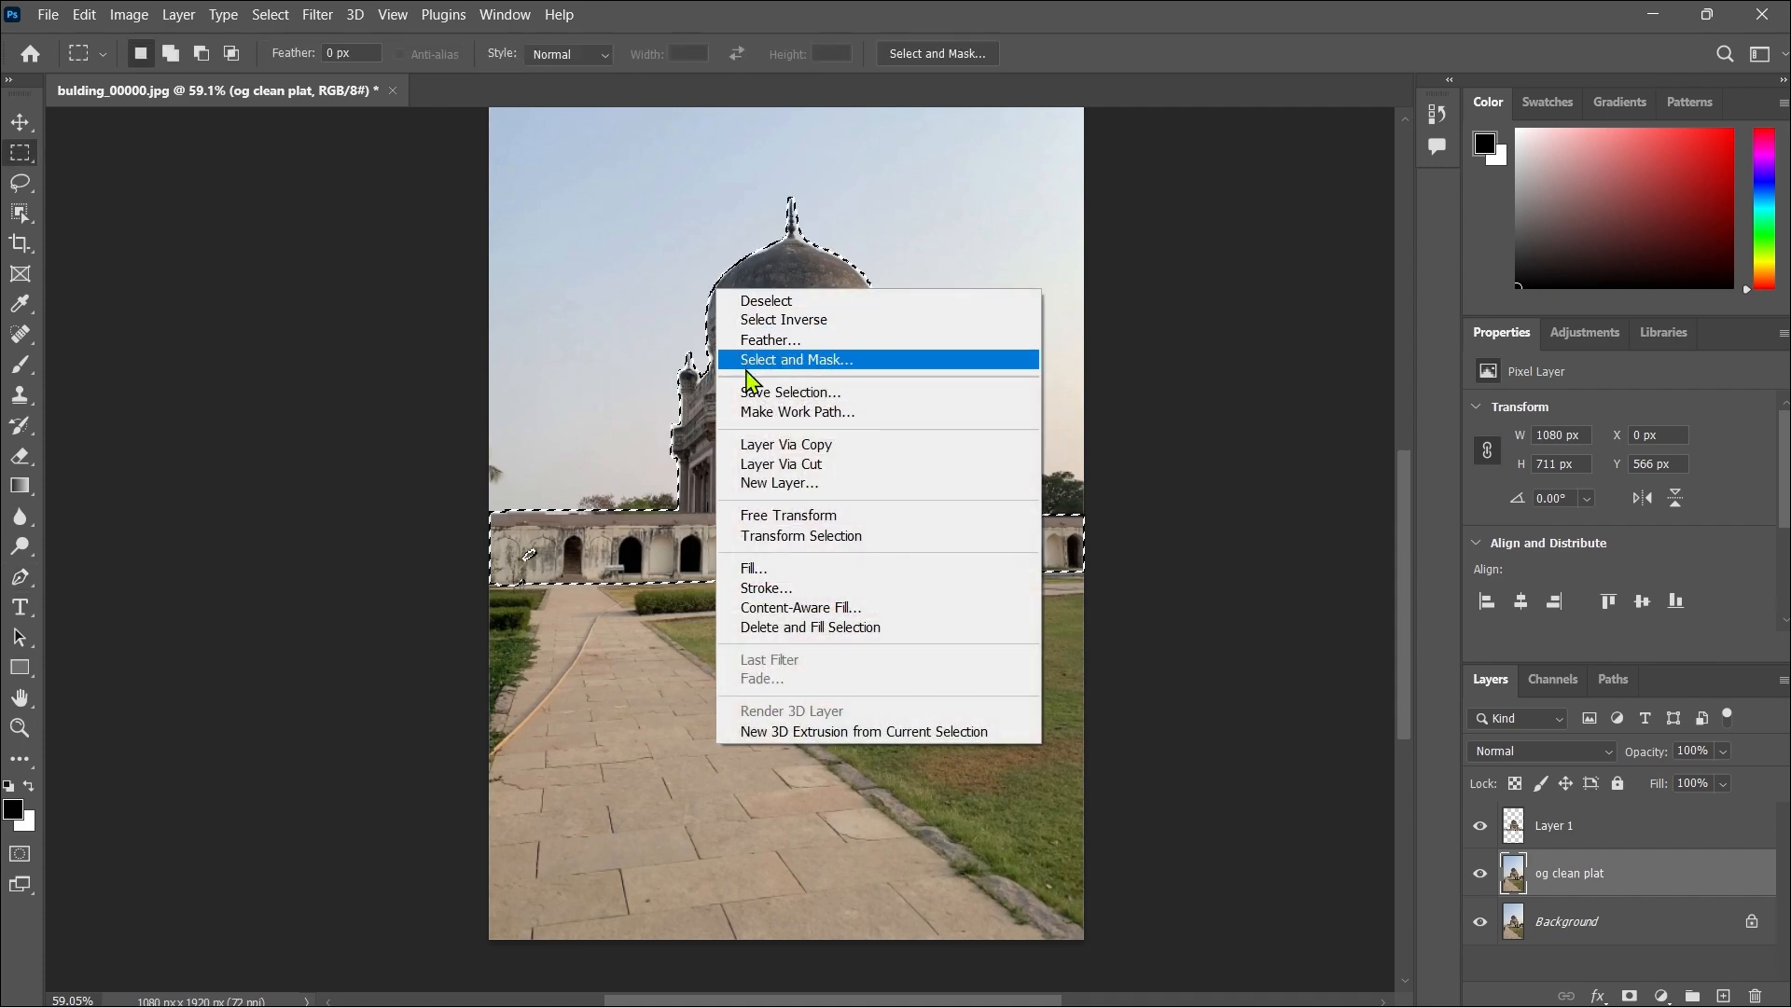
pyautogui.click(760, 571)
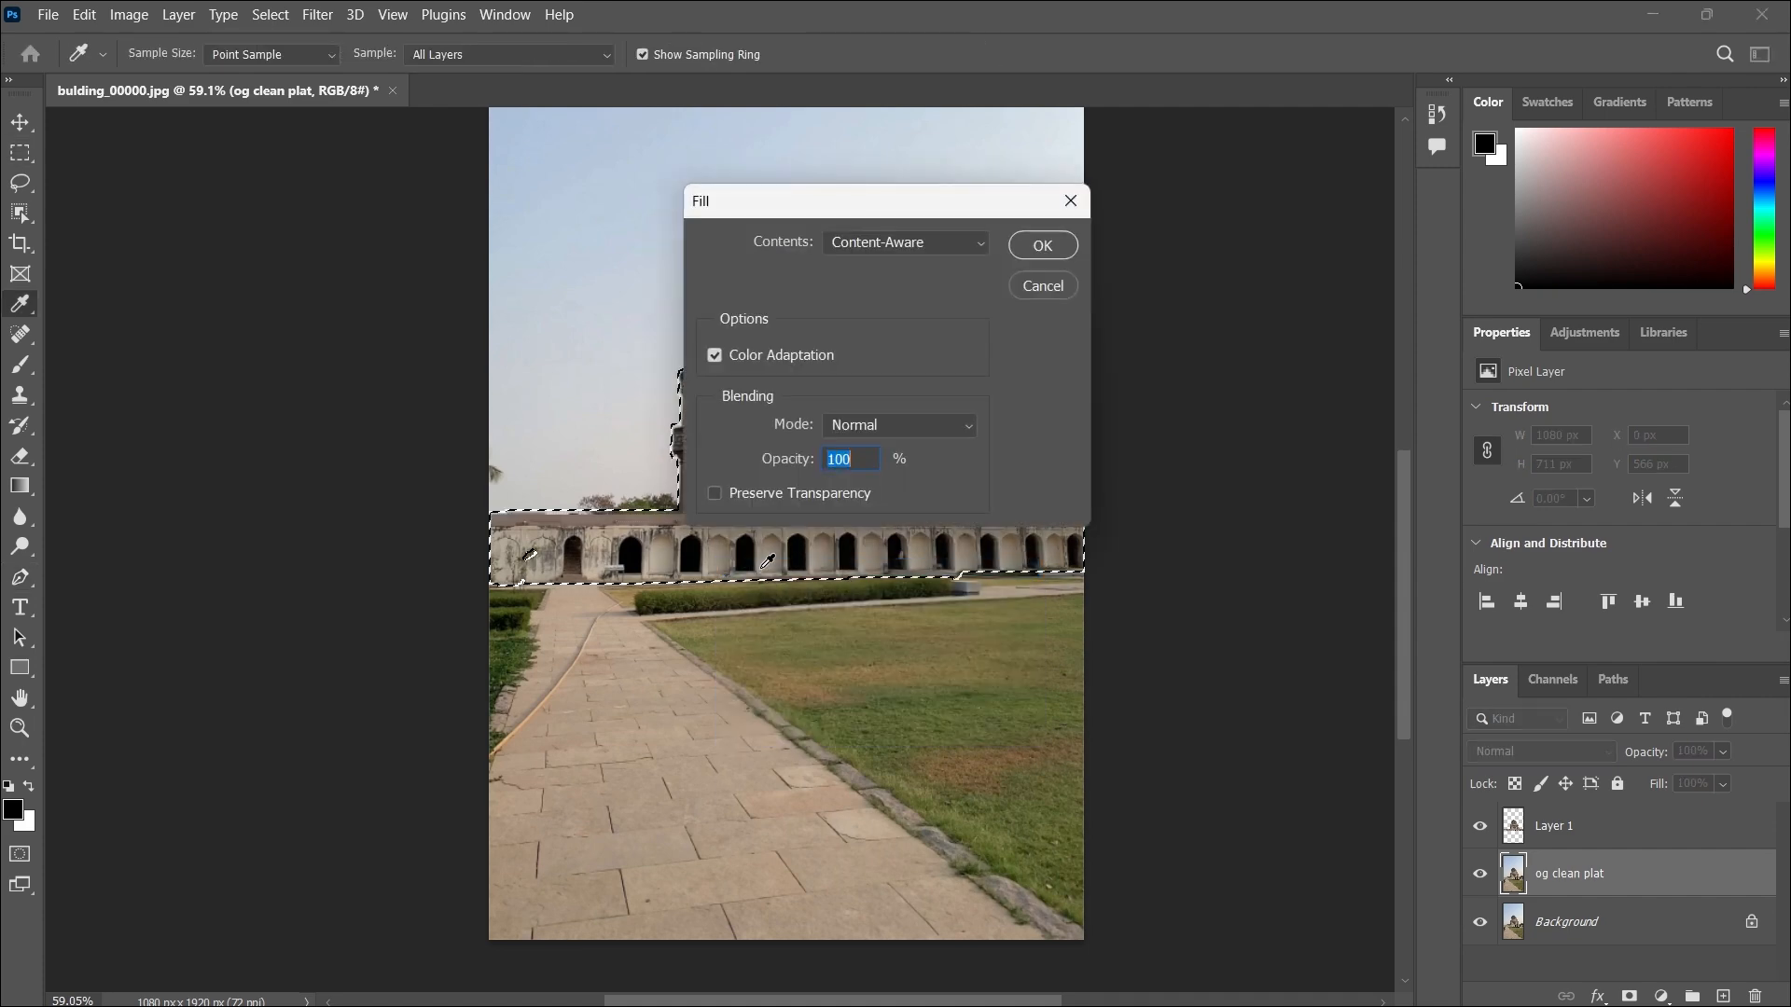
pyautogui.click(1031, 241)
pyautogui.click(1480, 826)
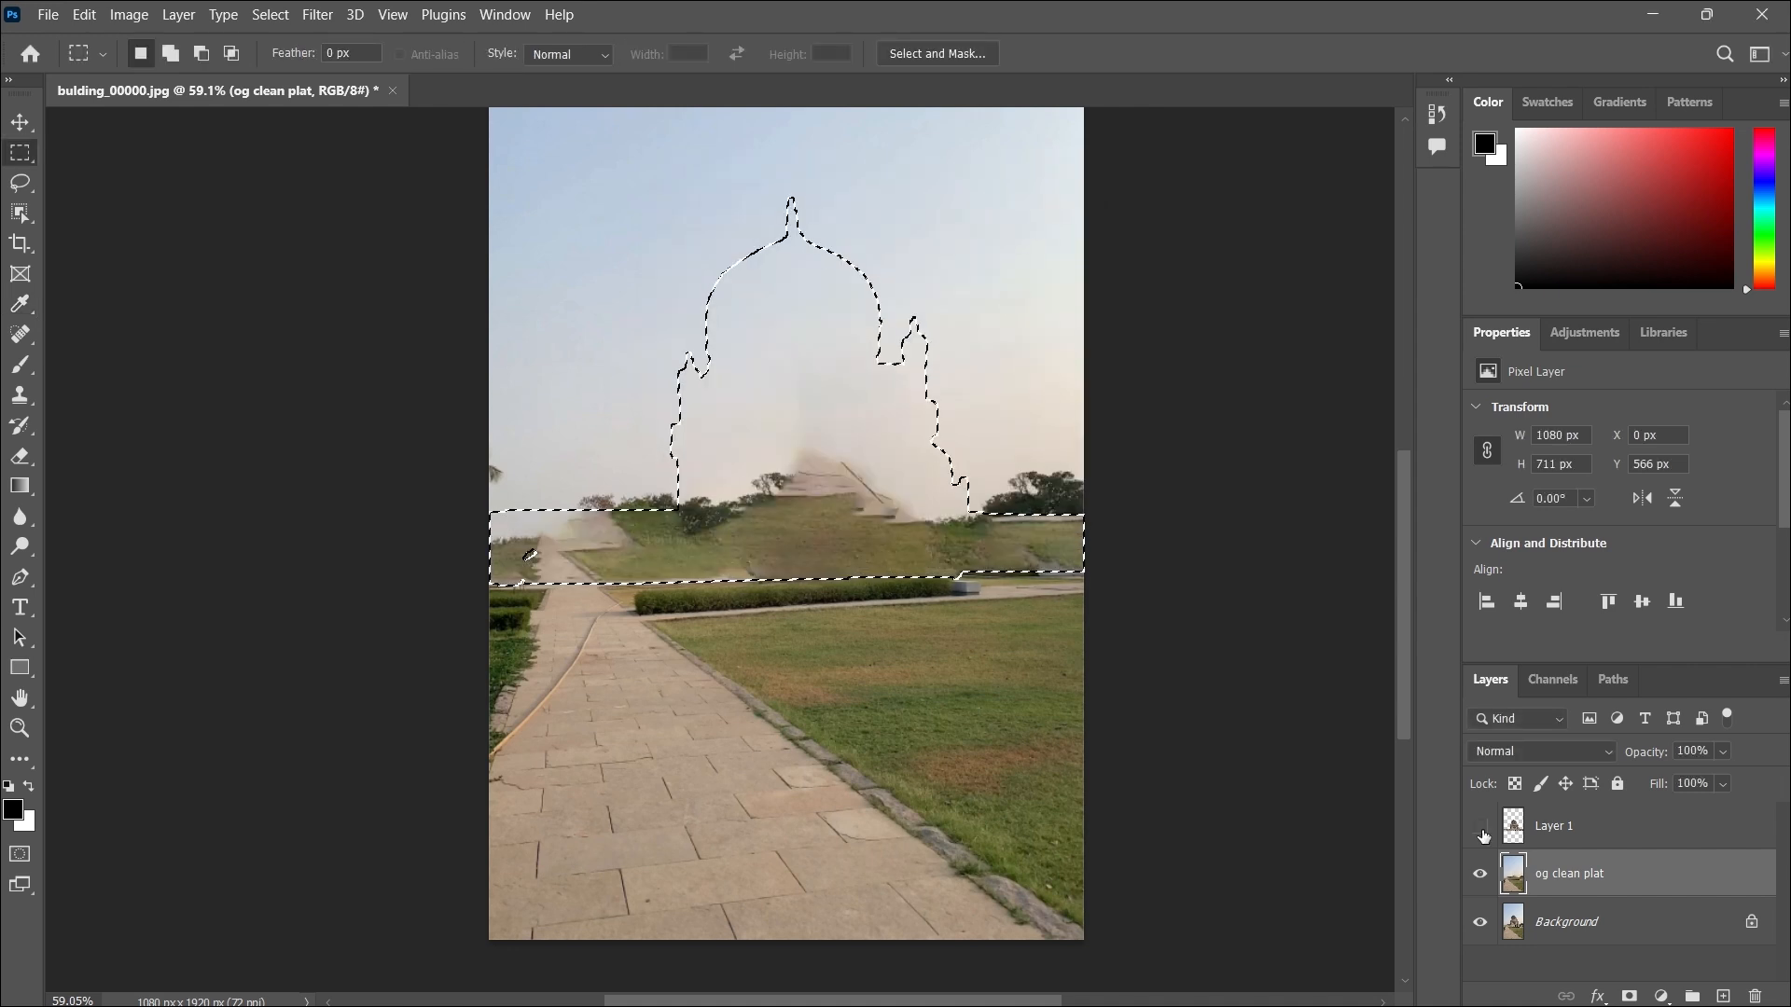
pyautogui.click(1480, 827)
# Mask the building out of the Background layer using the inverted selection, and hide Layer 1 and "og clean plat".
pyautogui.click(1585, 921)
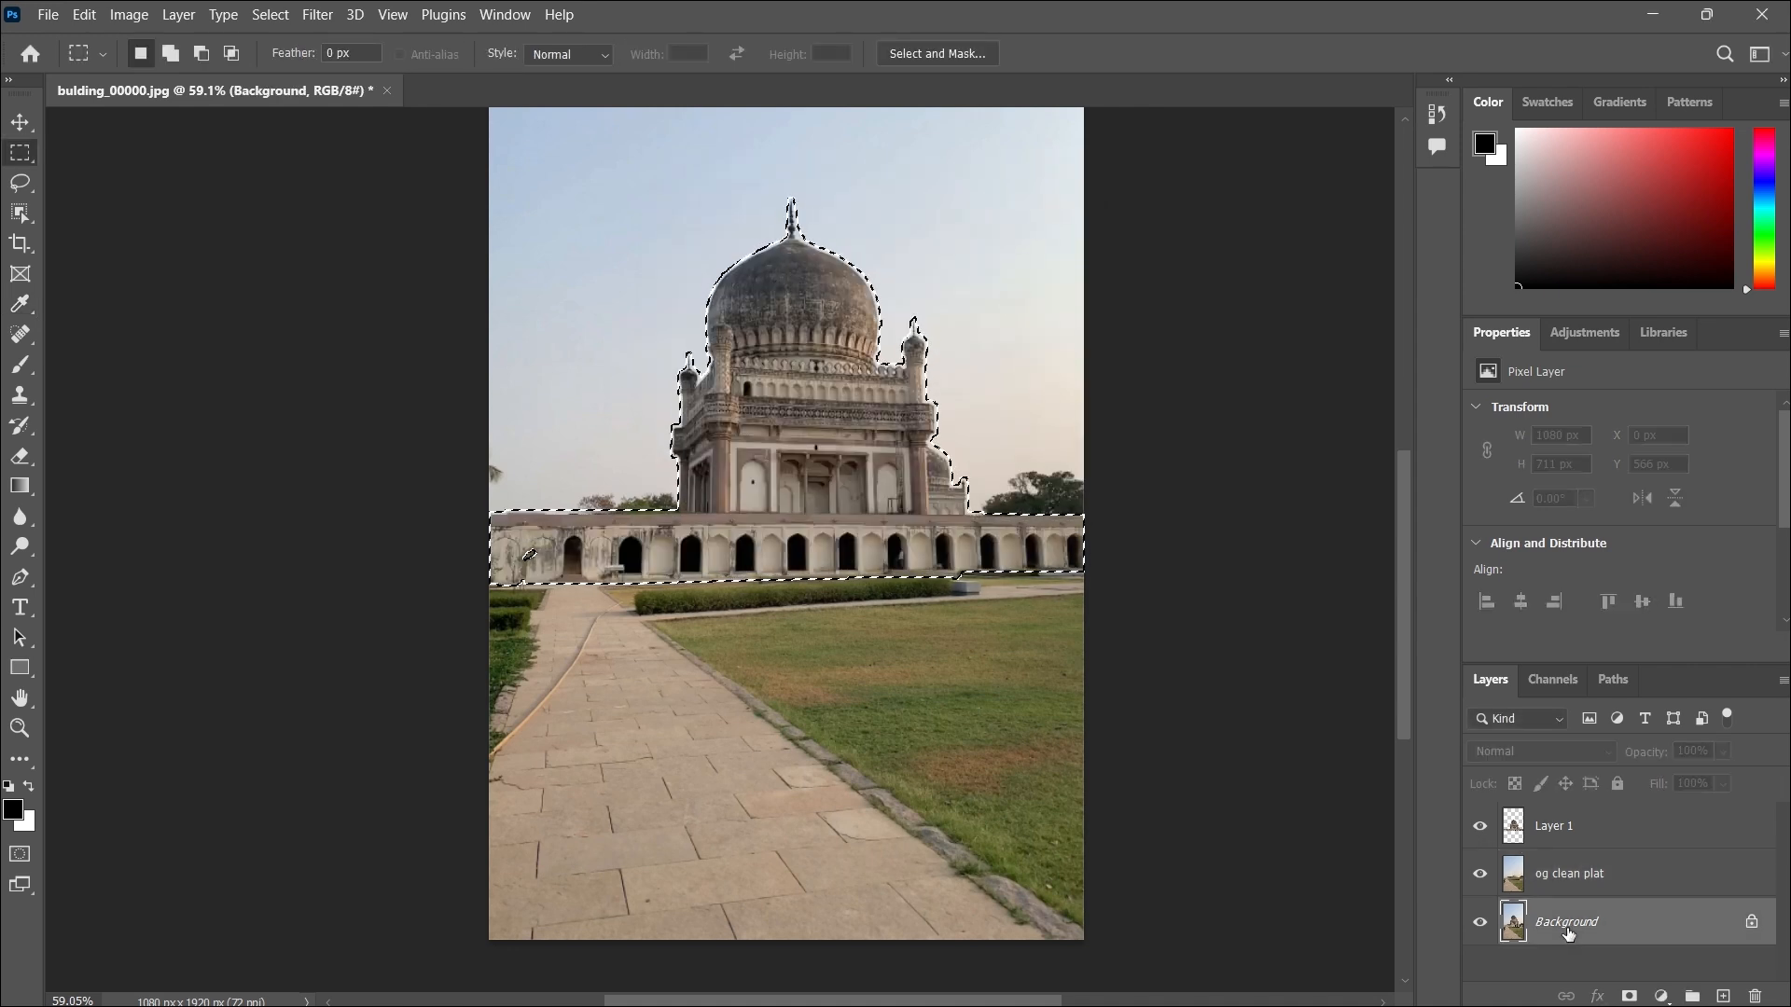
pyautogui.hotkey('ctrl', 'd')
pyautogui.click(270, 14)
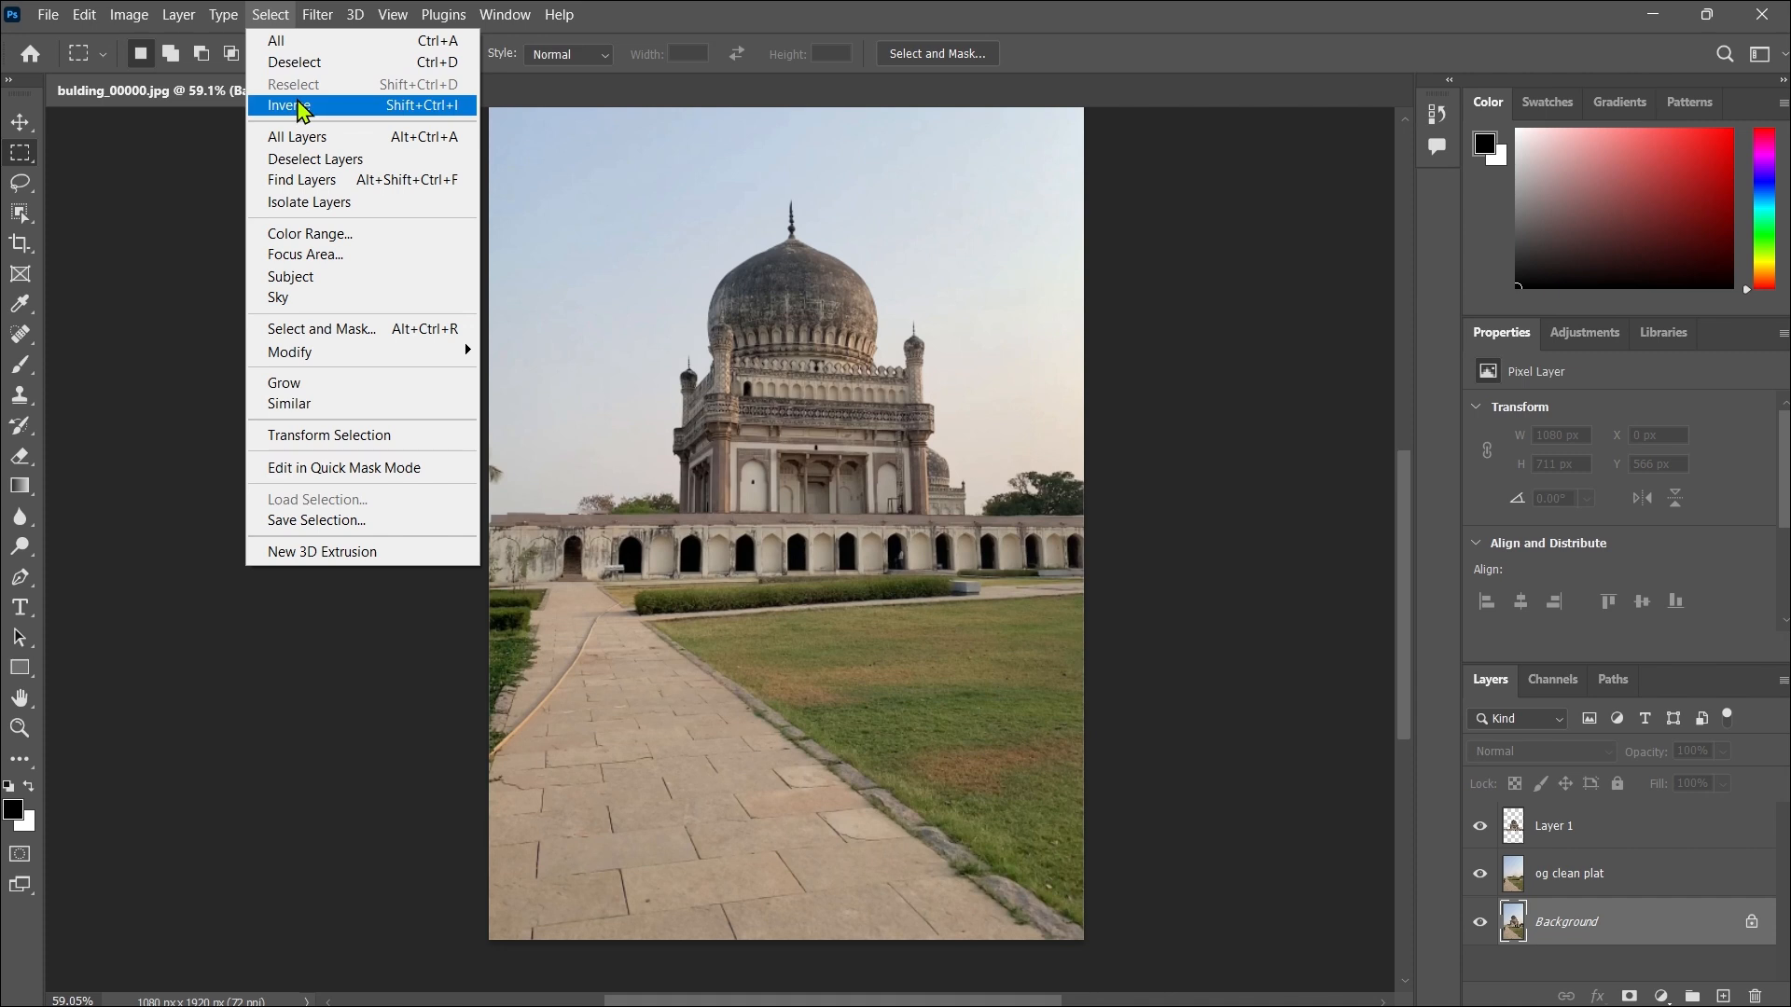
pyautogui.click(298, 105)
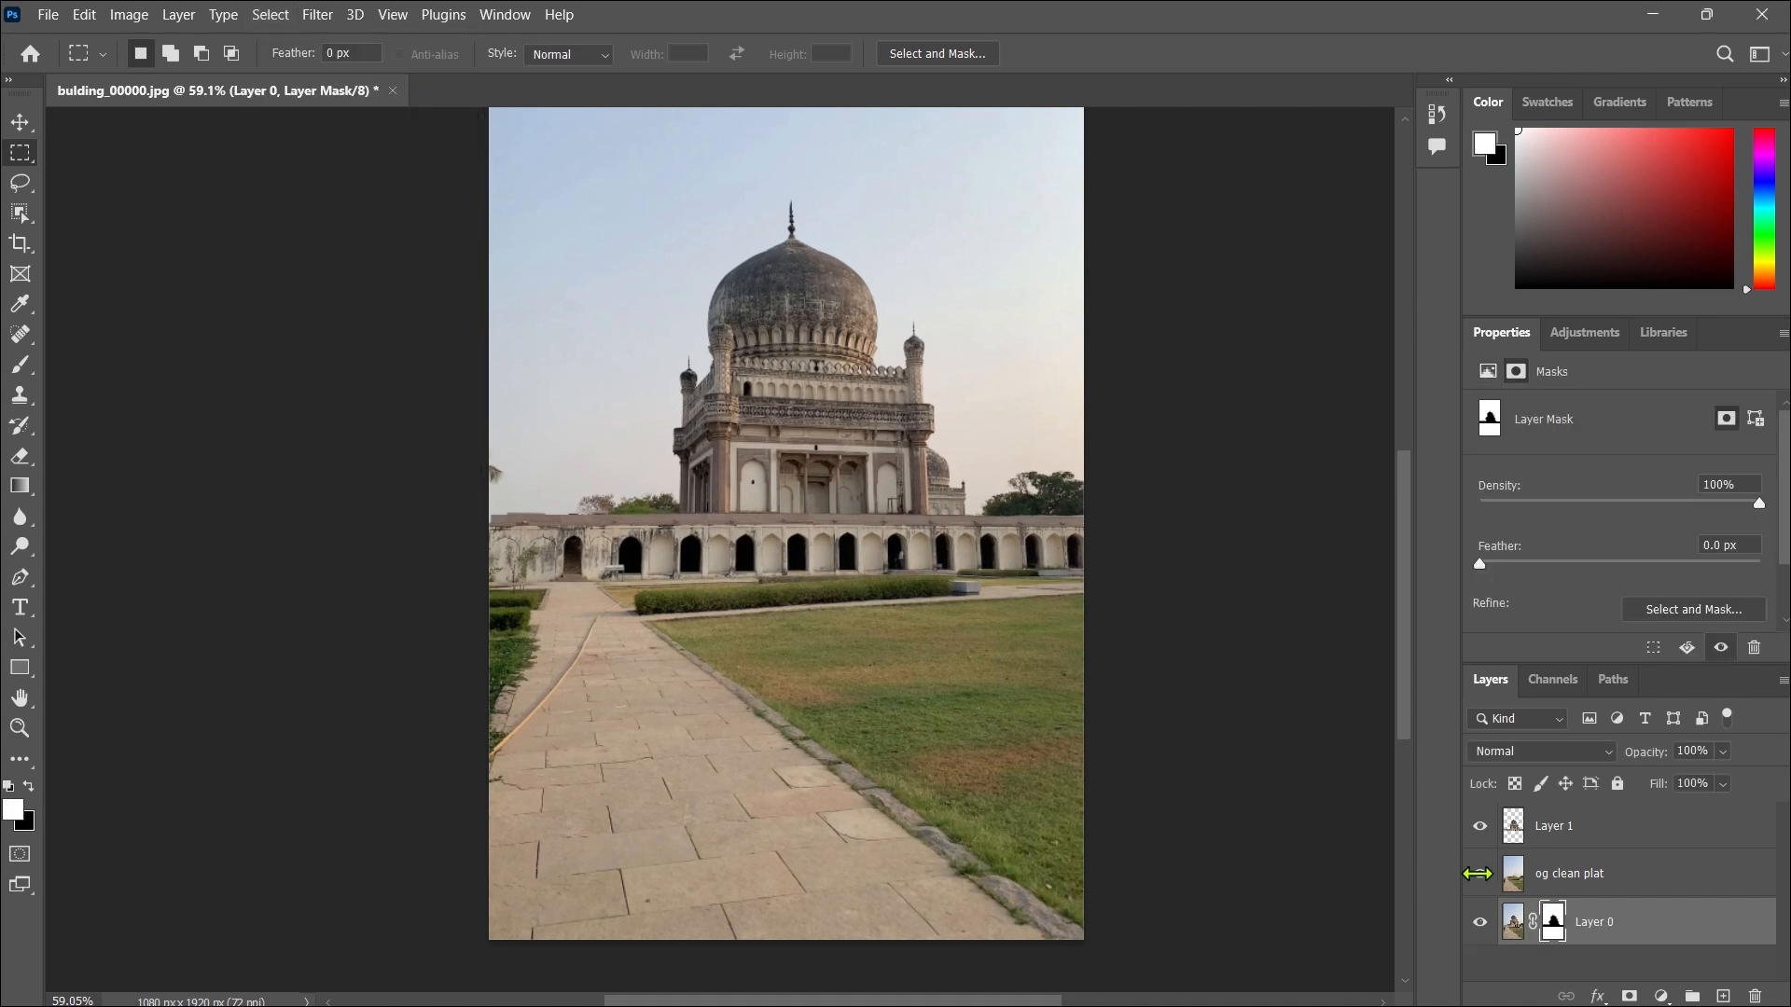
pyautogui.click(1480, 874)
pyautogui.click(1483, 827)
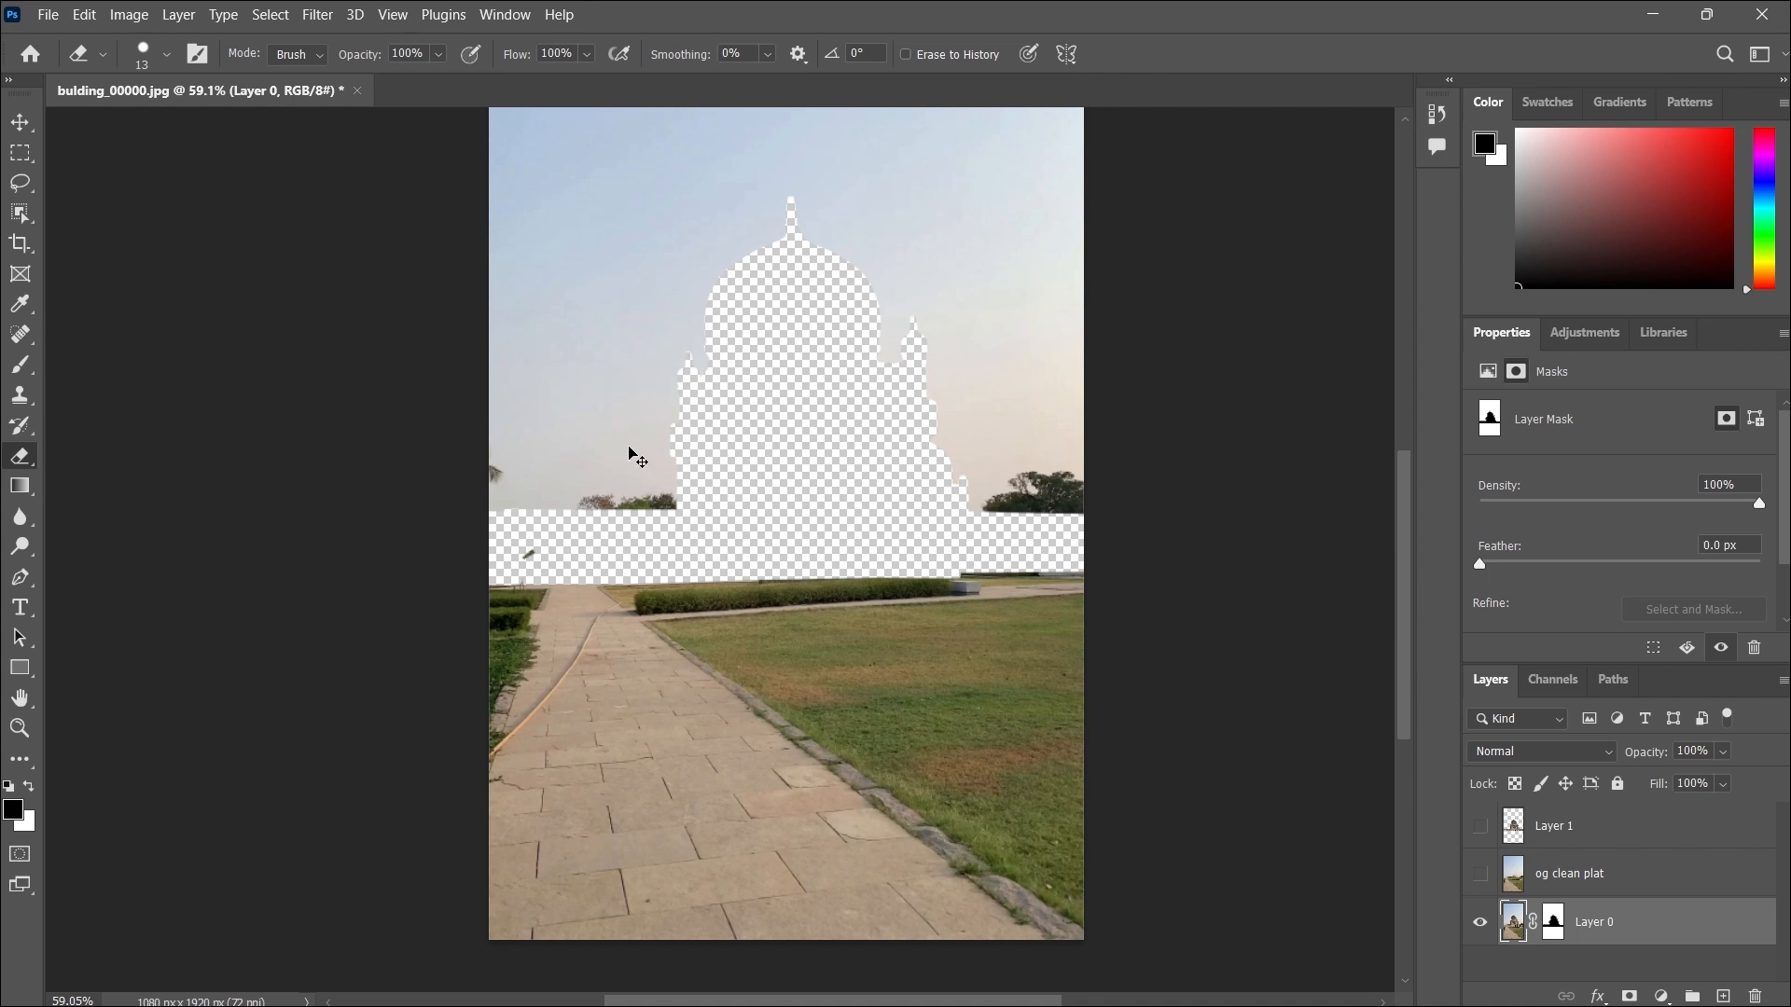
# Erase all the sky and trees above the ground on Layer 0 with the Eraser, enlarging the brush to 92.
pyautogui.hotkey('ctrl', '+')
pyautogui.hotkey('ctrl', '+')
pyautogui.hotkey('ctrl', '-')
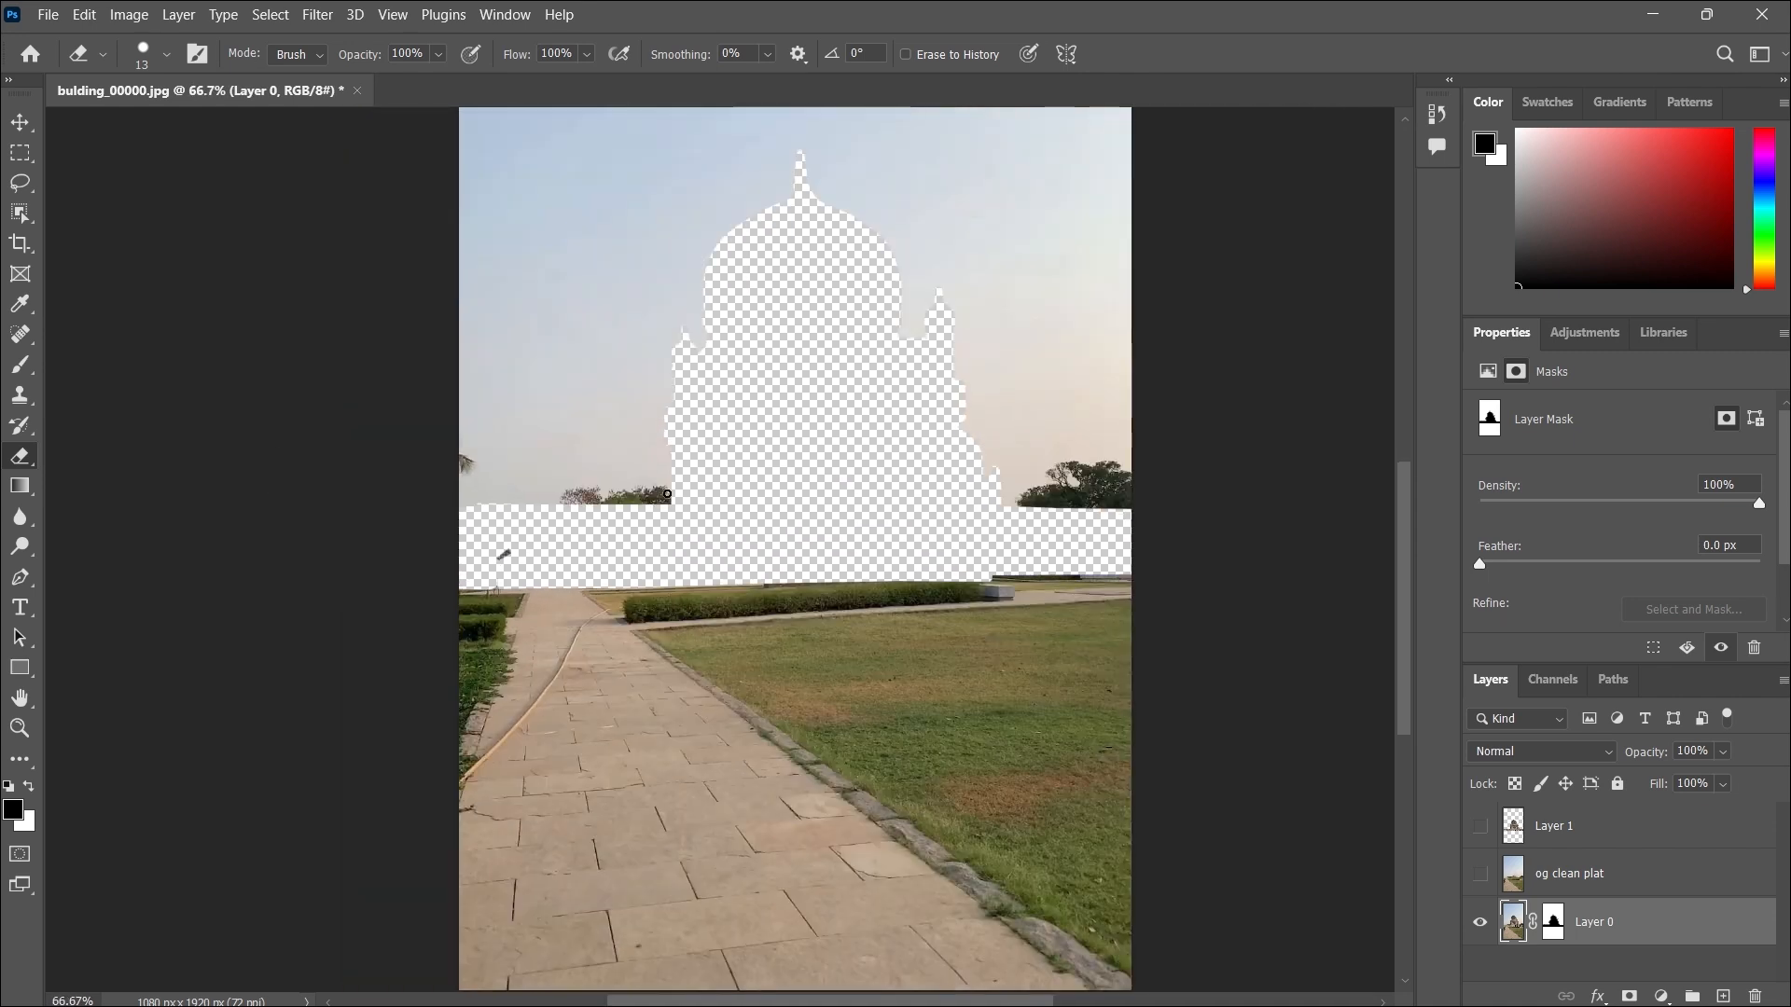
pyautogui.moveTo(667, 494)
pyautogui.mouseDown()
pyautogui.moveTo(634, 485)
pyautogui.moveTo(643, 512)
pyautogui.moveTo(584, 495)
pyautogui.moveTo(717, 225)
pyautogui.moveTo(915, 316)
pyautogui.moveTo(959, 268)
pyautogui.moveTo(946, 168)
pyautogui.mouseUp()
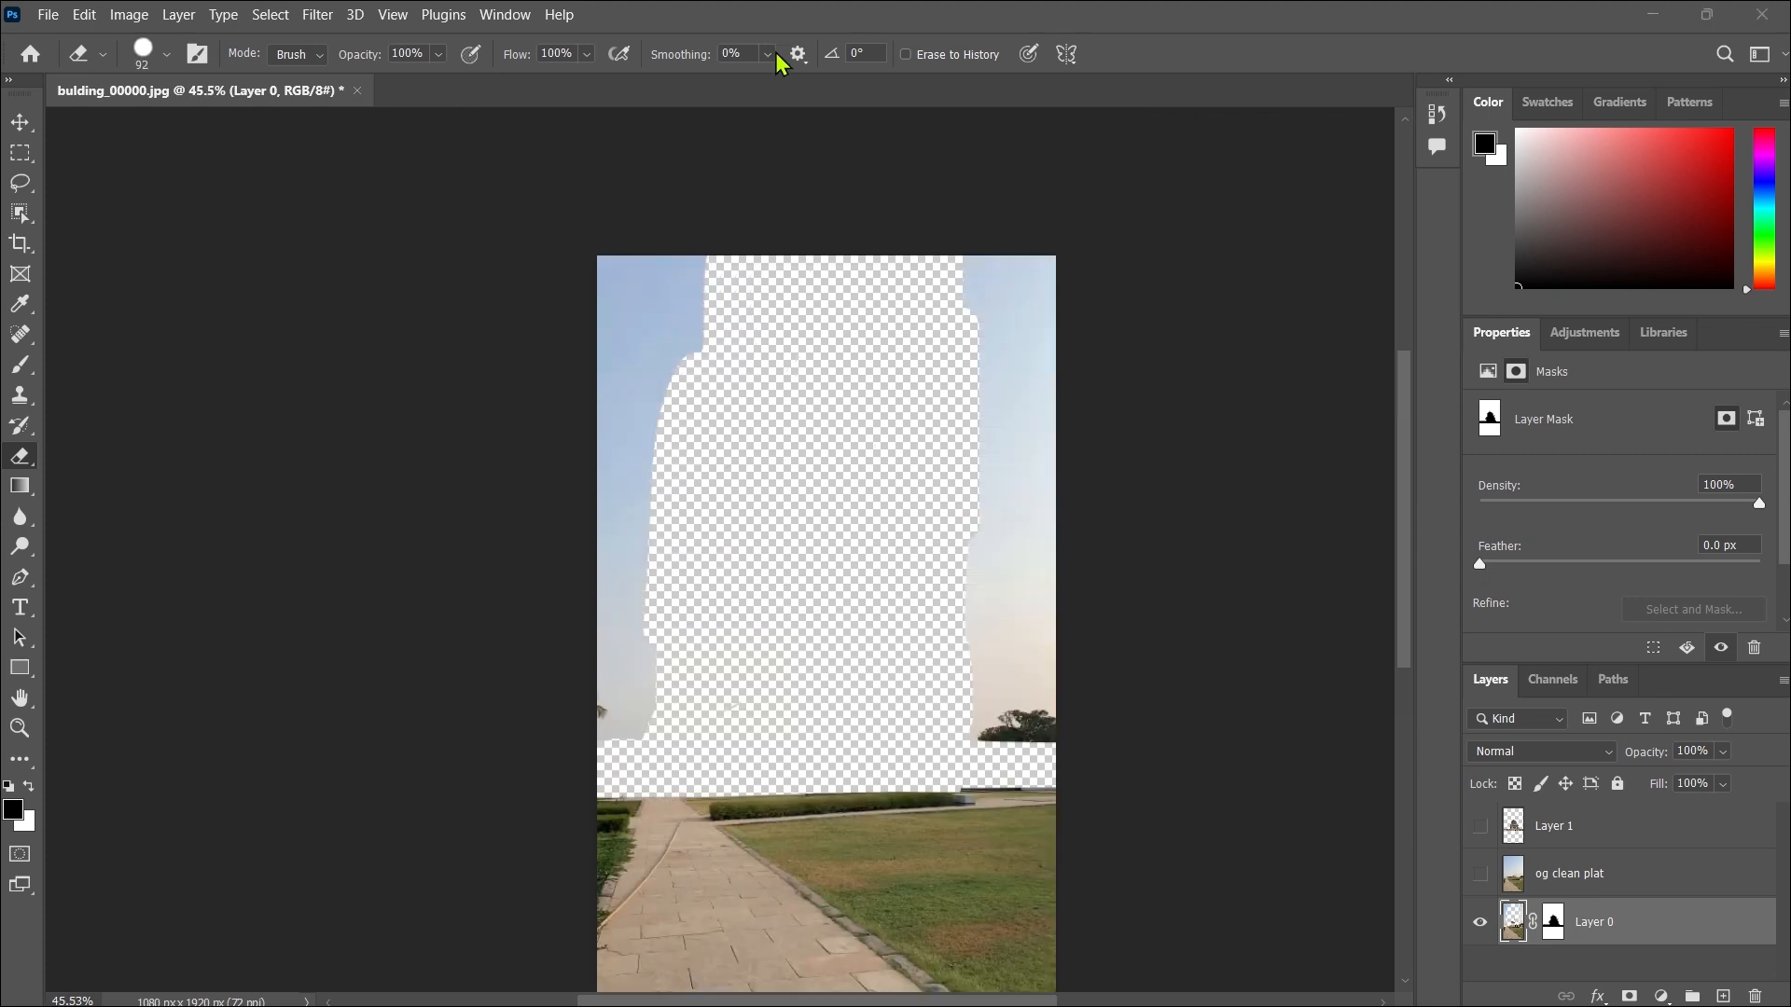
pyautogui.moveTo(642, 653)
pyautogui.mouseDown()
pyautogui.moveTo(634, 611)
pyautogui.moveTo(606, 726)
pyautogui.moveTo(629, 274)
pyautogui.moveTo(693, 236)
pyautogui.moveTo(861, 506)
pyautogui.moveTo(951, 261)
pyautogui.moveTo(1060, 314)
pyautogui.moveTo(1078, 424)
pyautogui.moveTo(877, 673)
pyautogui.moveTo(1086, 605)
pyautogui.moveTo(980, 727)
pyautogui.mouseUp()
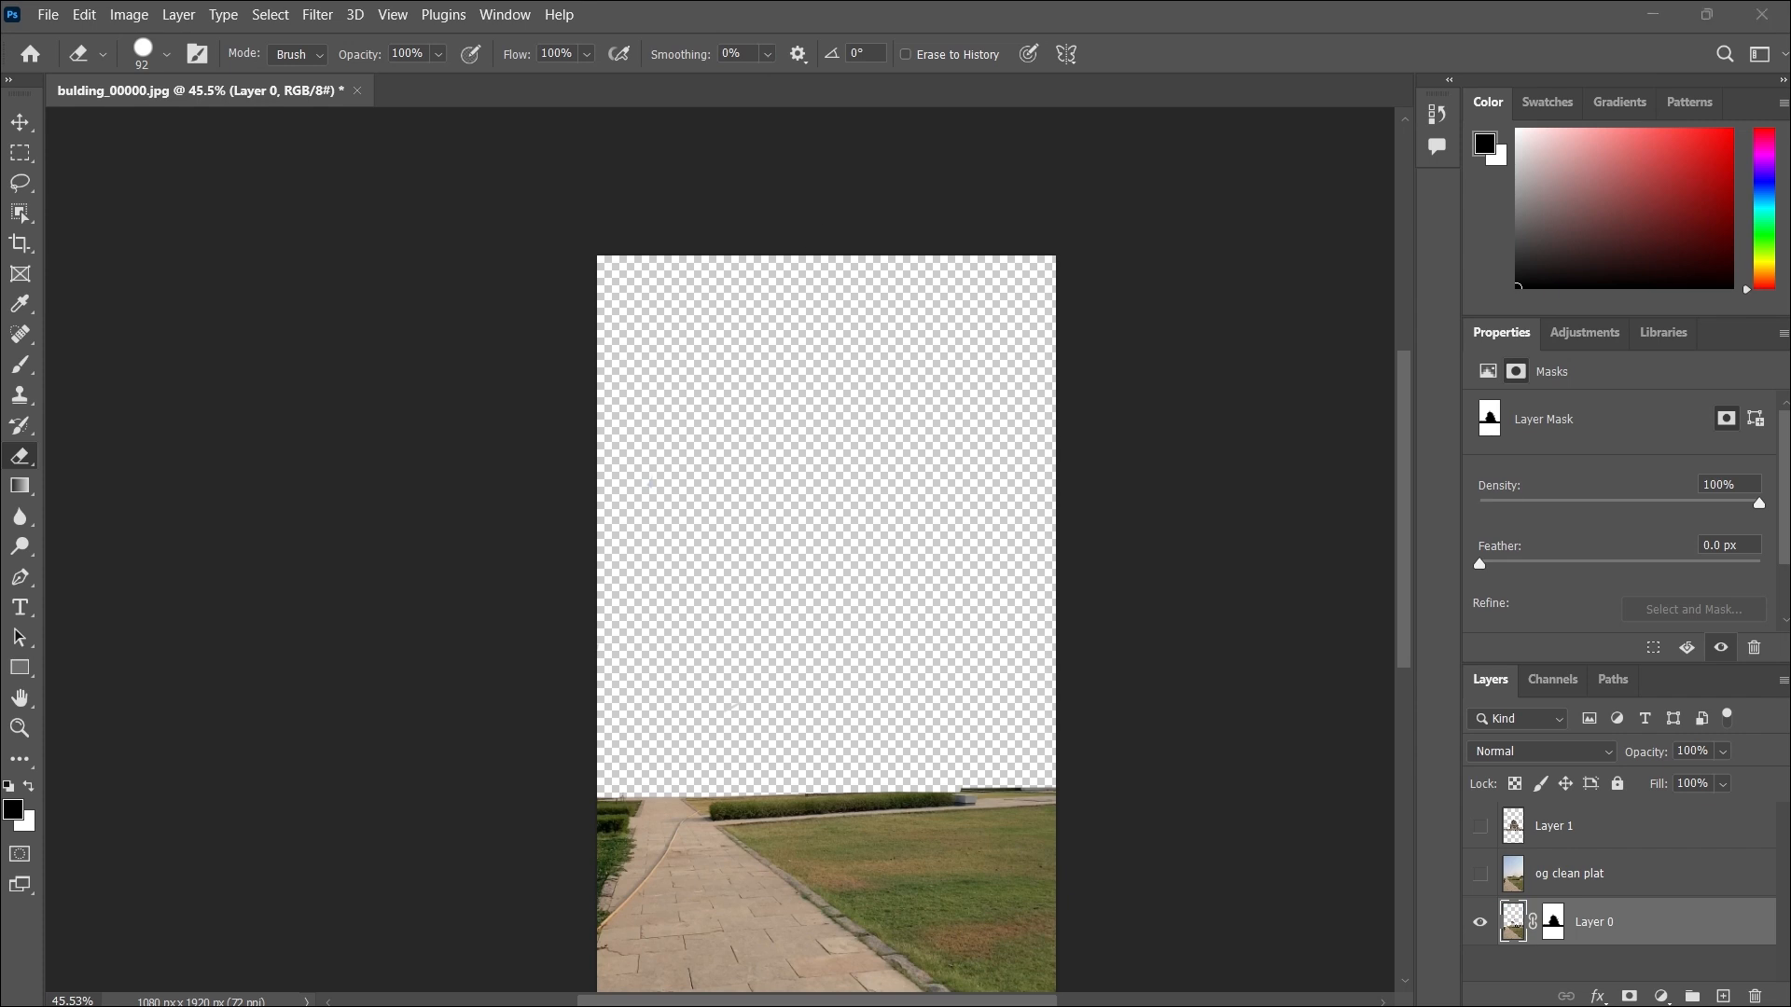
# Show only the building cutout by displaying Layer 1 and hiding Layer 0, and make Layer 1 active.
pyautogui.click(1480, 827)
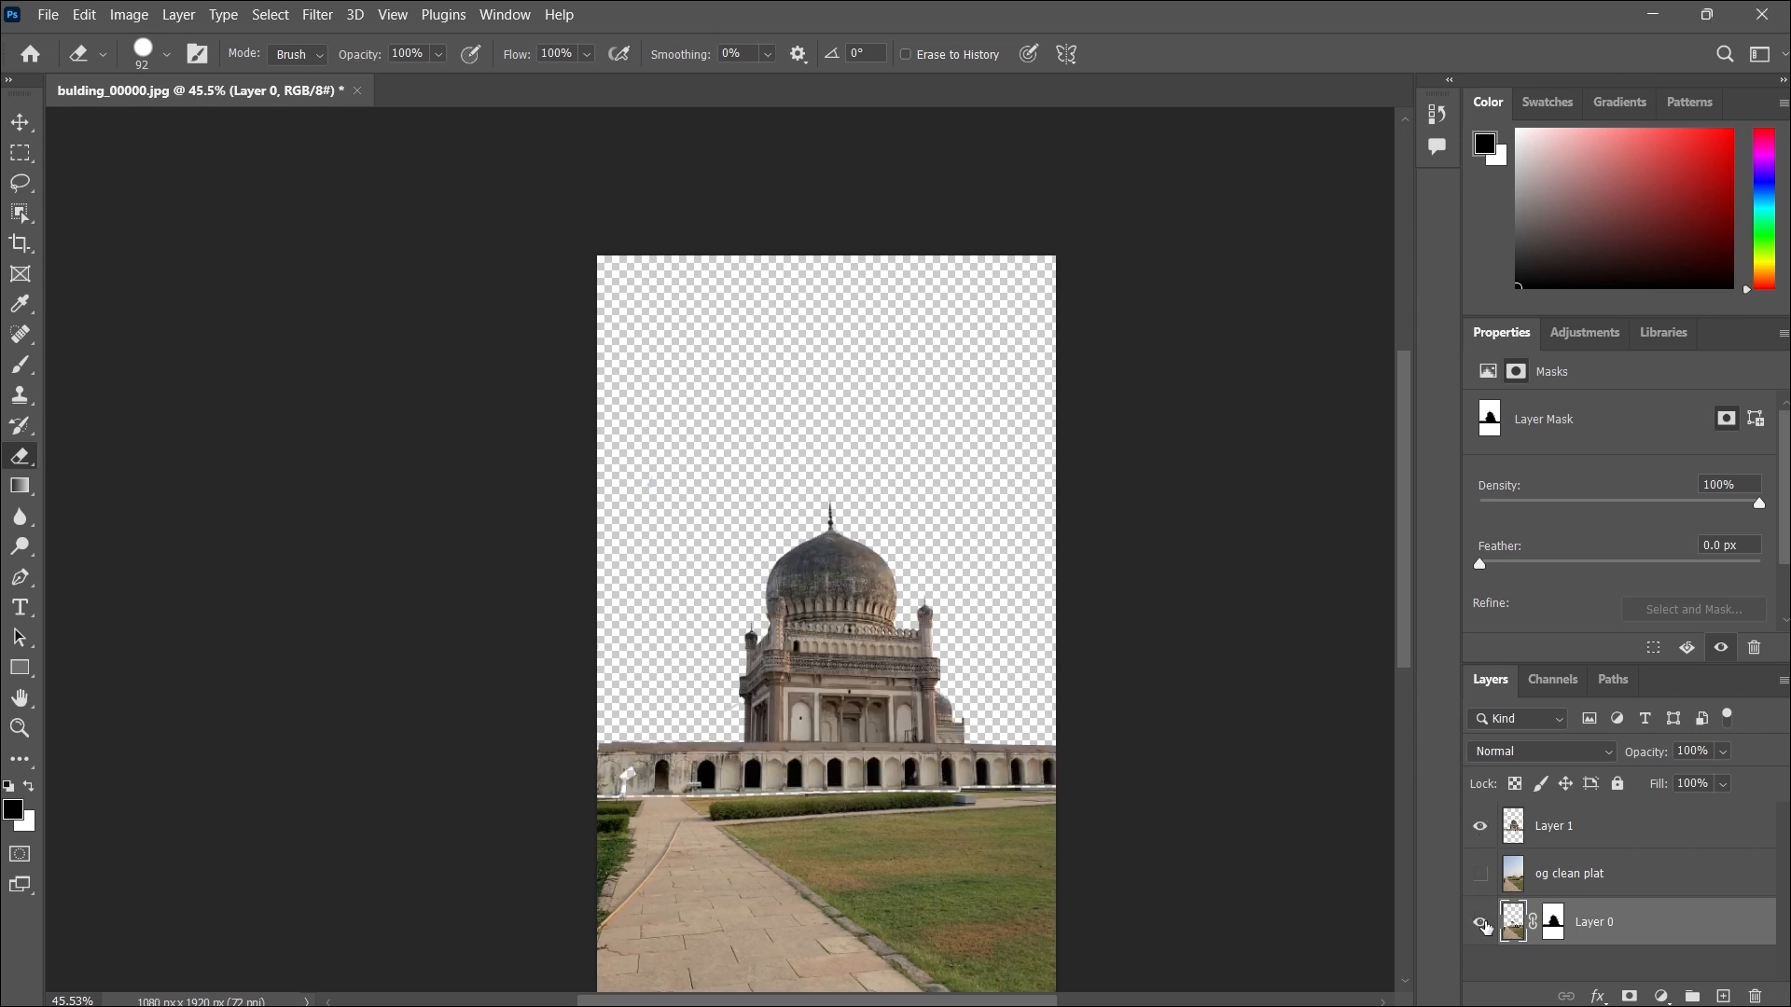
pyautogui.click(1481, 923)
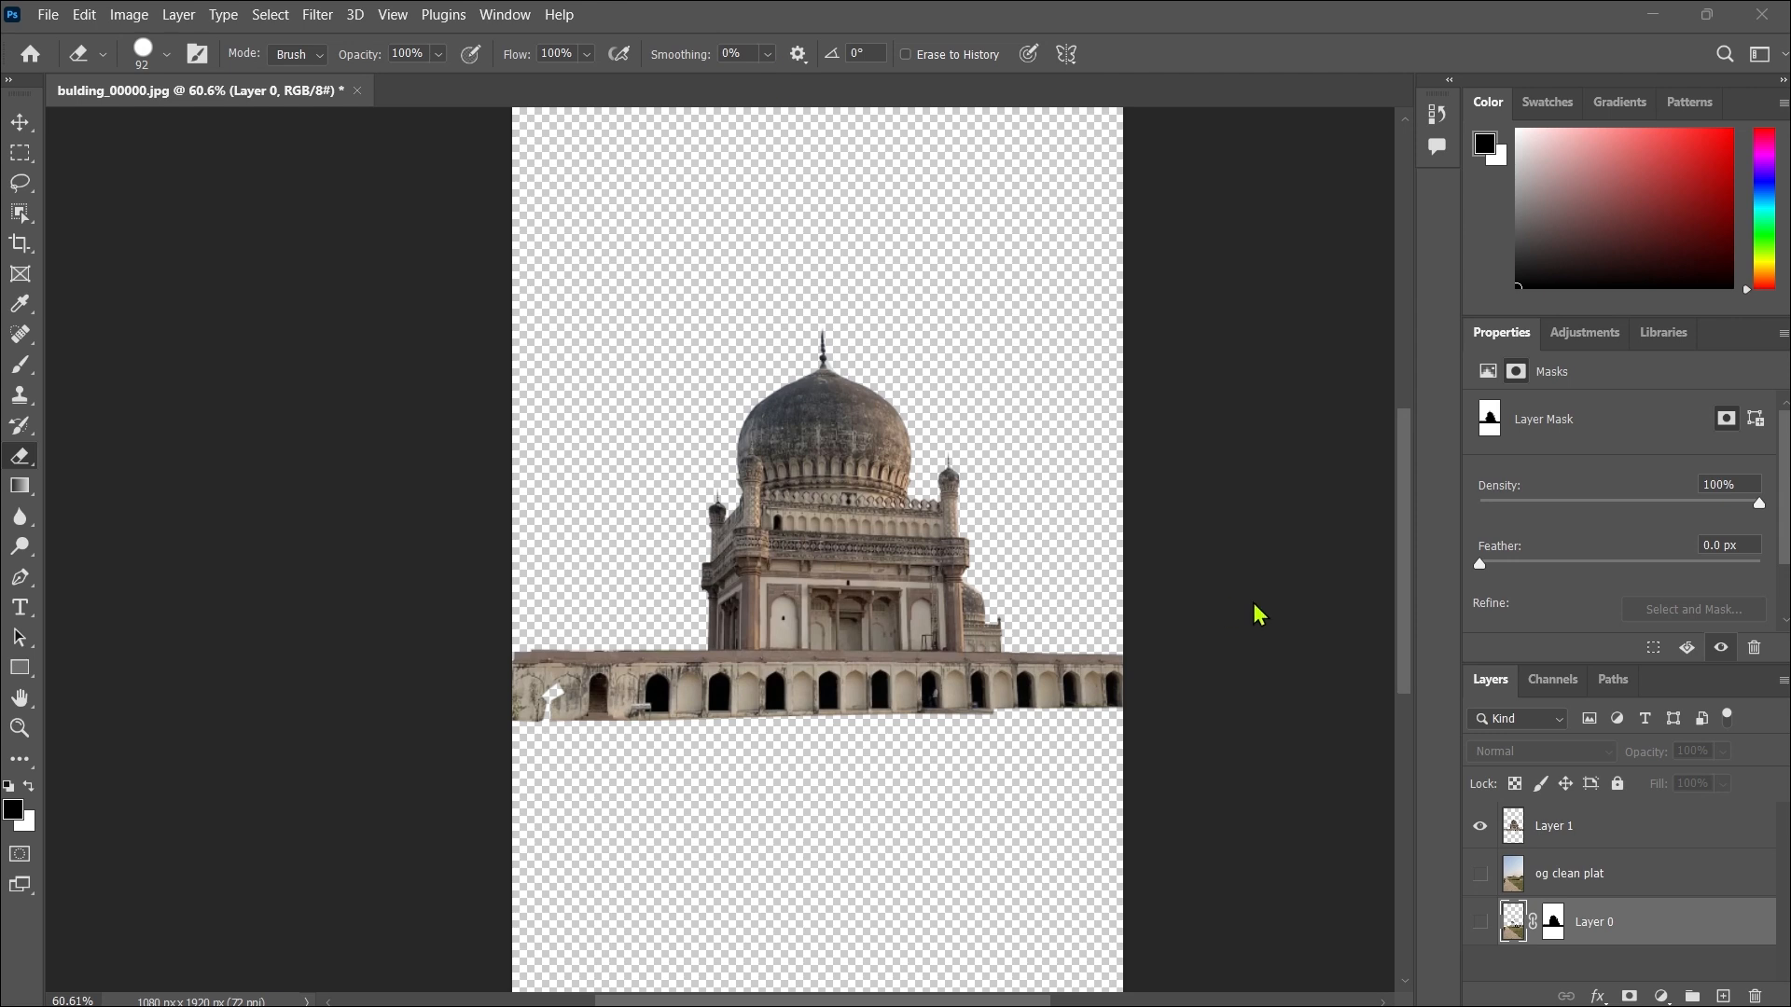
pyautogui.click(1571, 833)
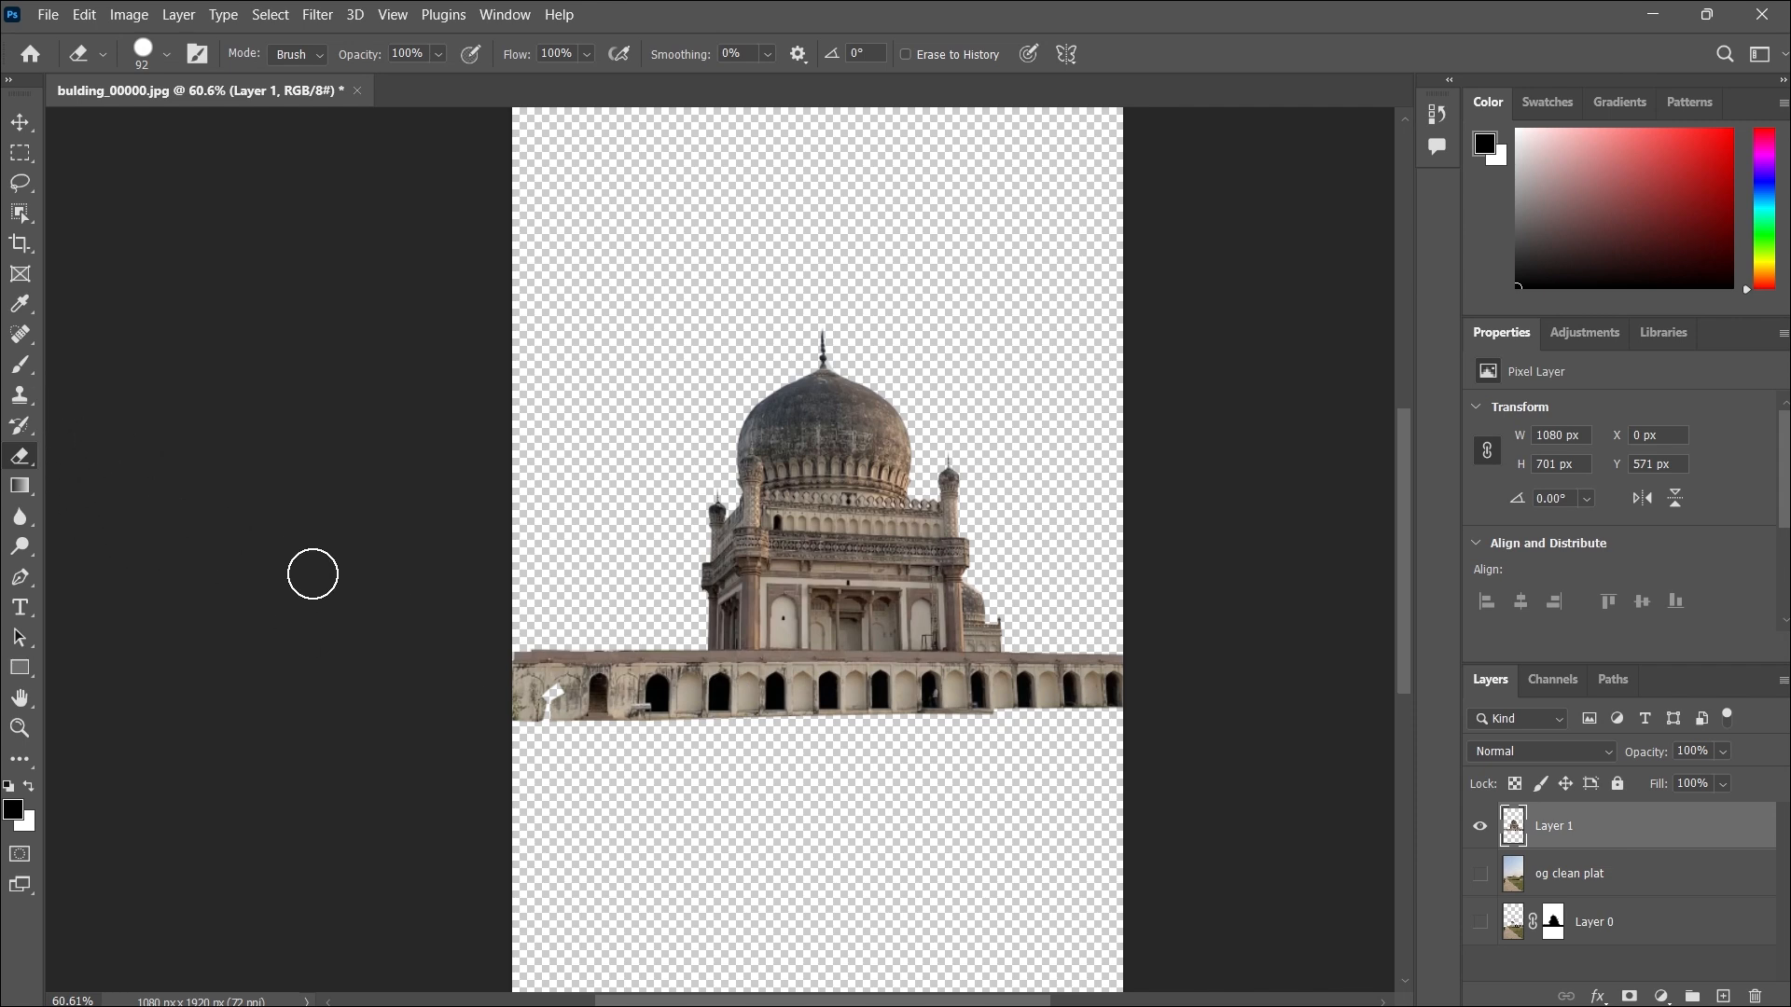
# Trace a closed Pen path around the full-width arched wall at the building's base.
pyautogui.press('p')
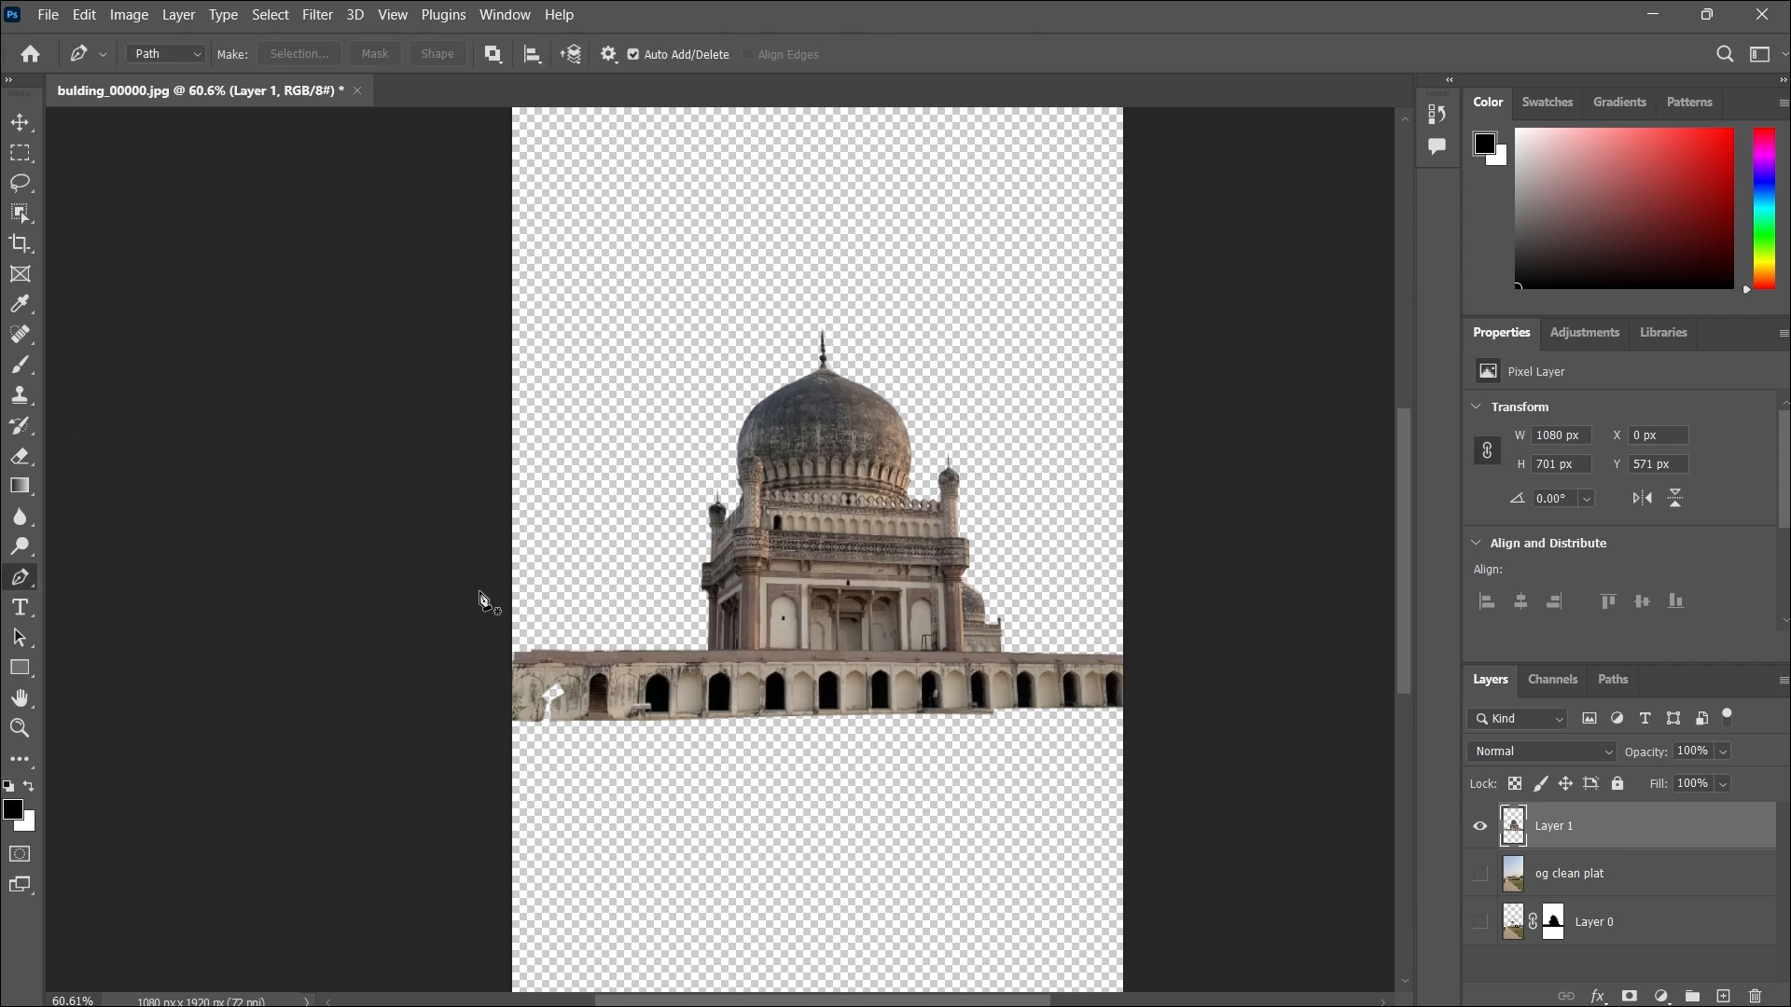
pyautogui.scroll(2, 529, 683)
pyautogui.scroll(-1, 530, 683)
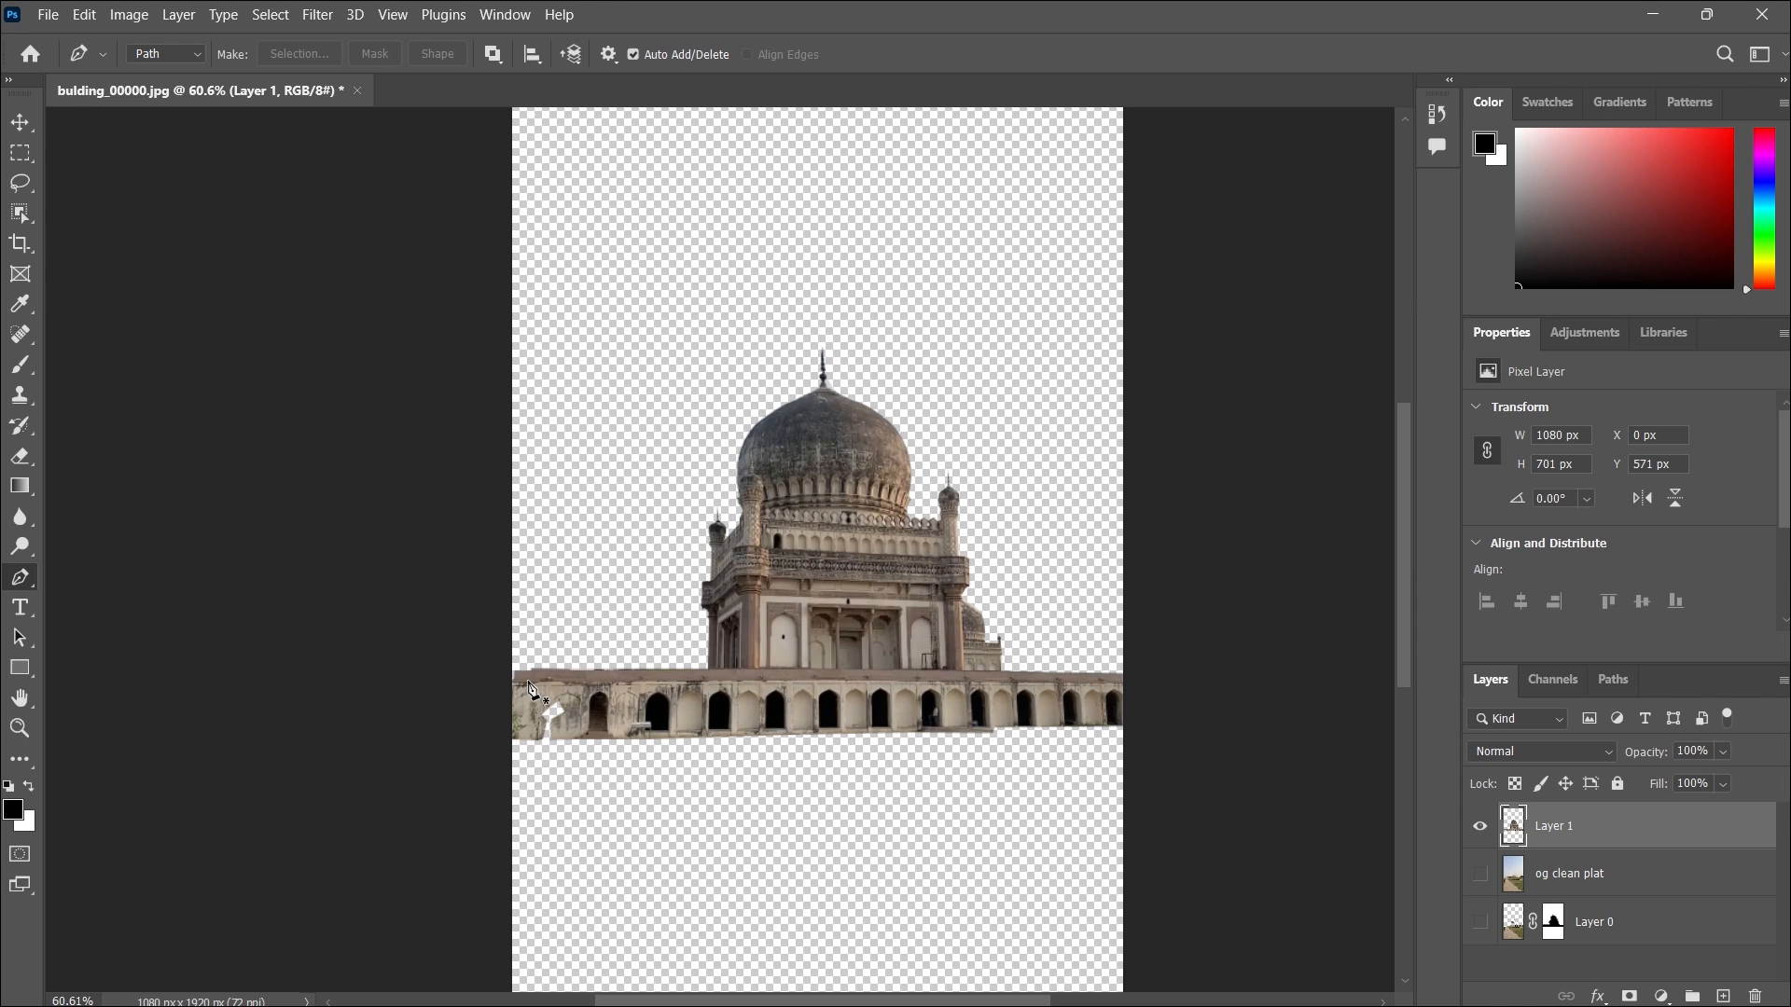
pyautogui.click(494, 674)
pyautogui.click(531, 674)
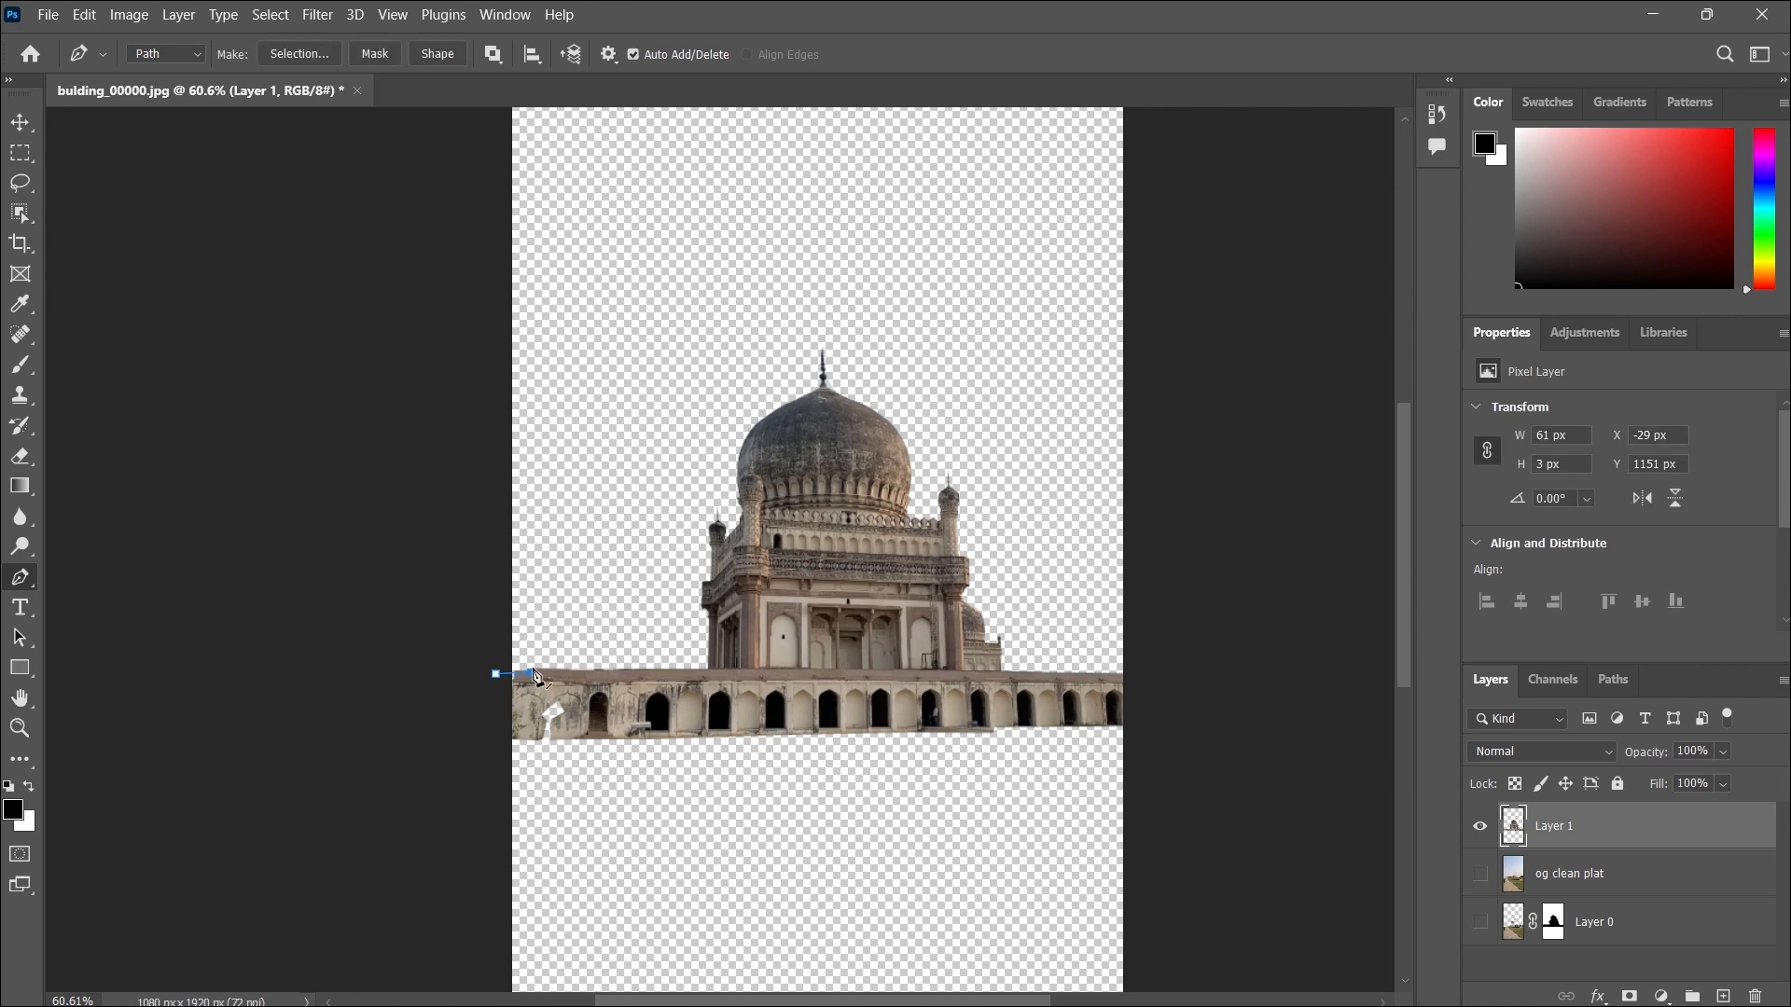
pyautogui.click(537, 667)
pyautogui.click(1062, 669)
pyautogui.click(1130, 671)
pyautogui.click(1133, 728)
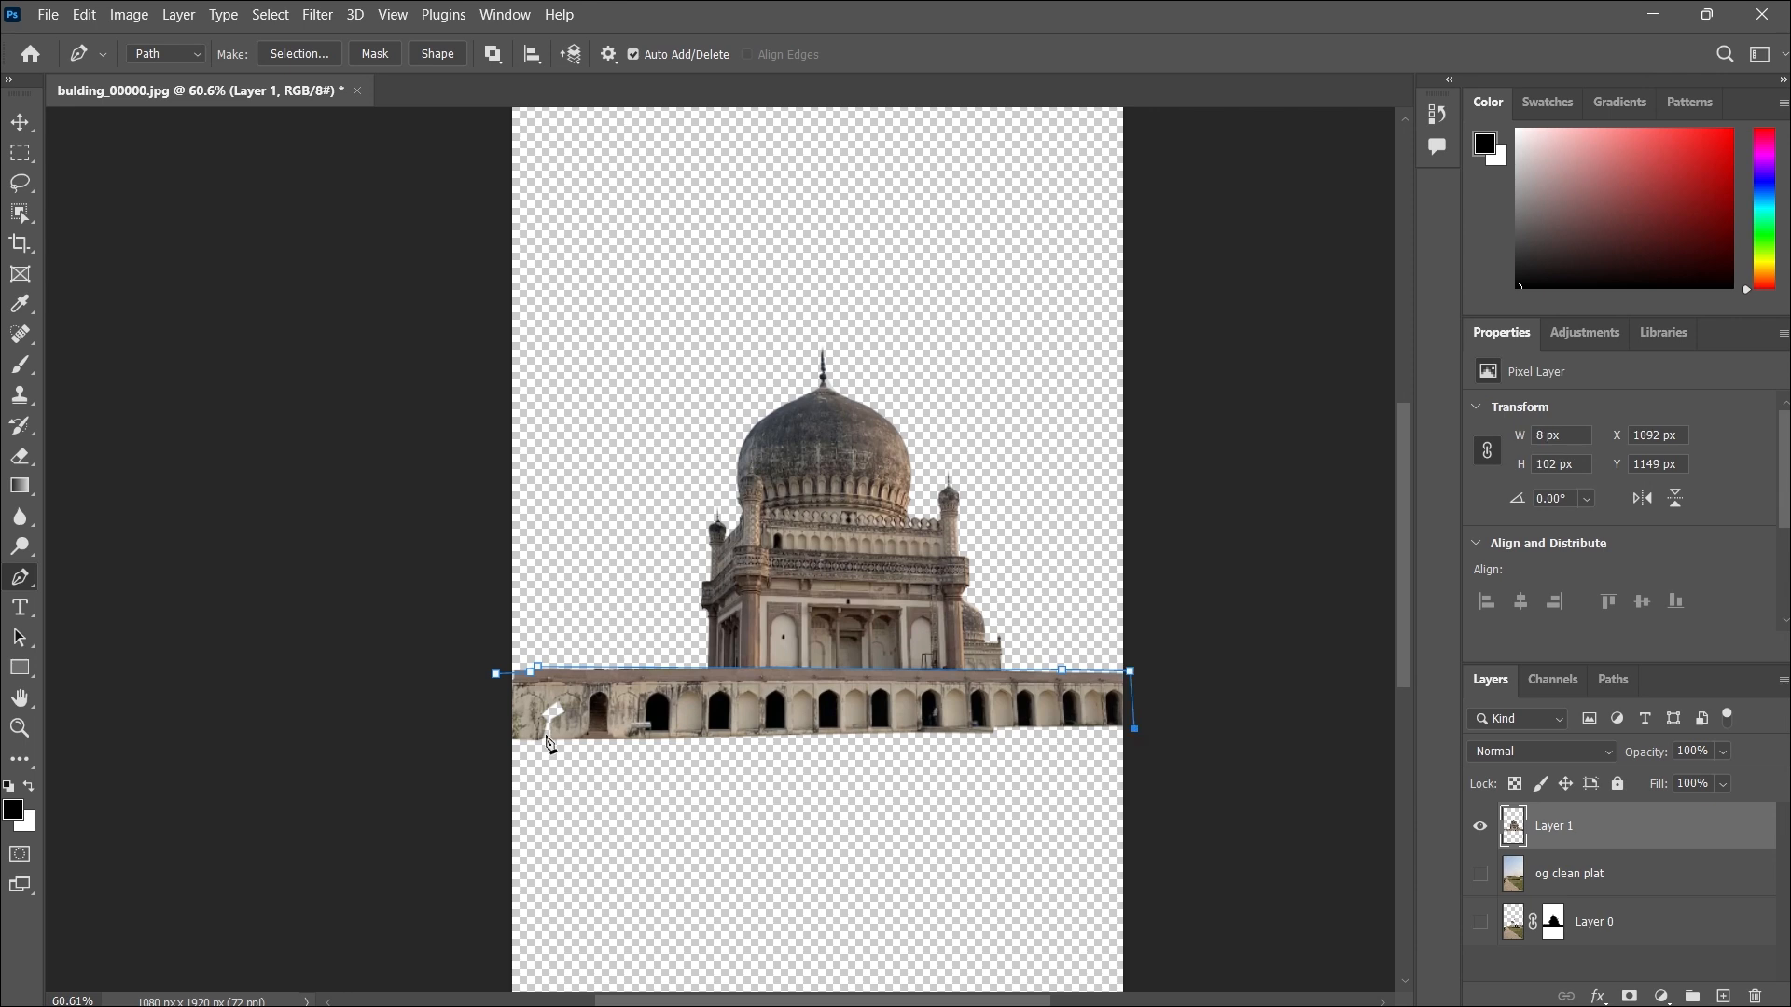
pyautogui.click(493, 754)
pyautogui.click(494, 673)
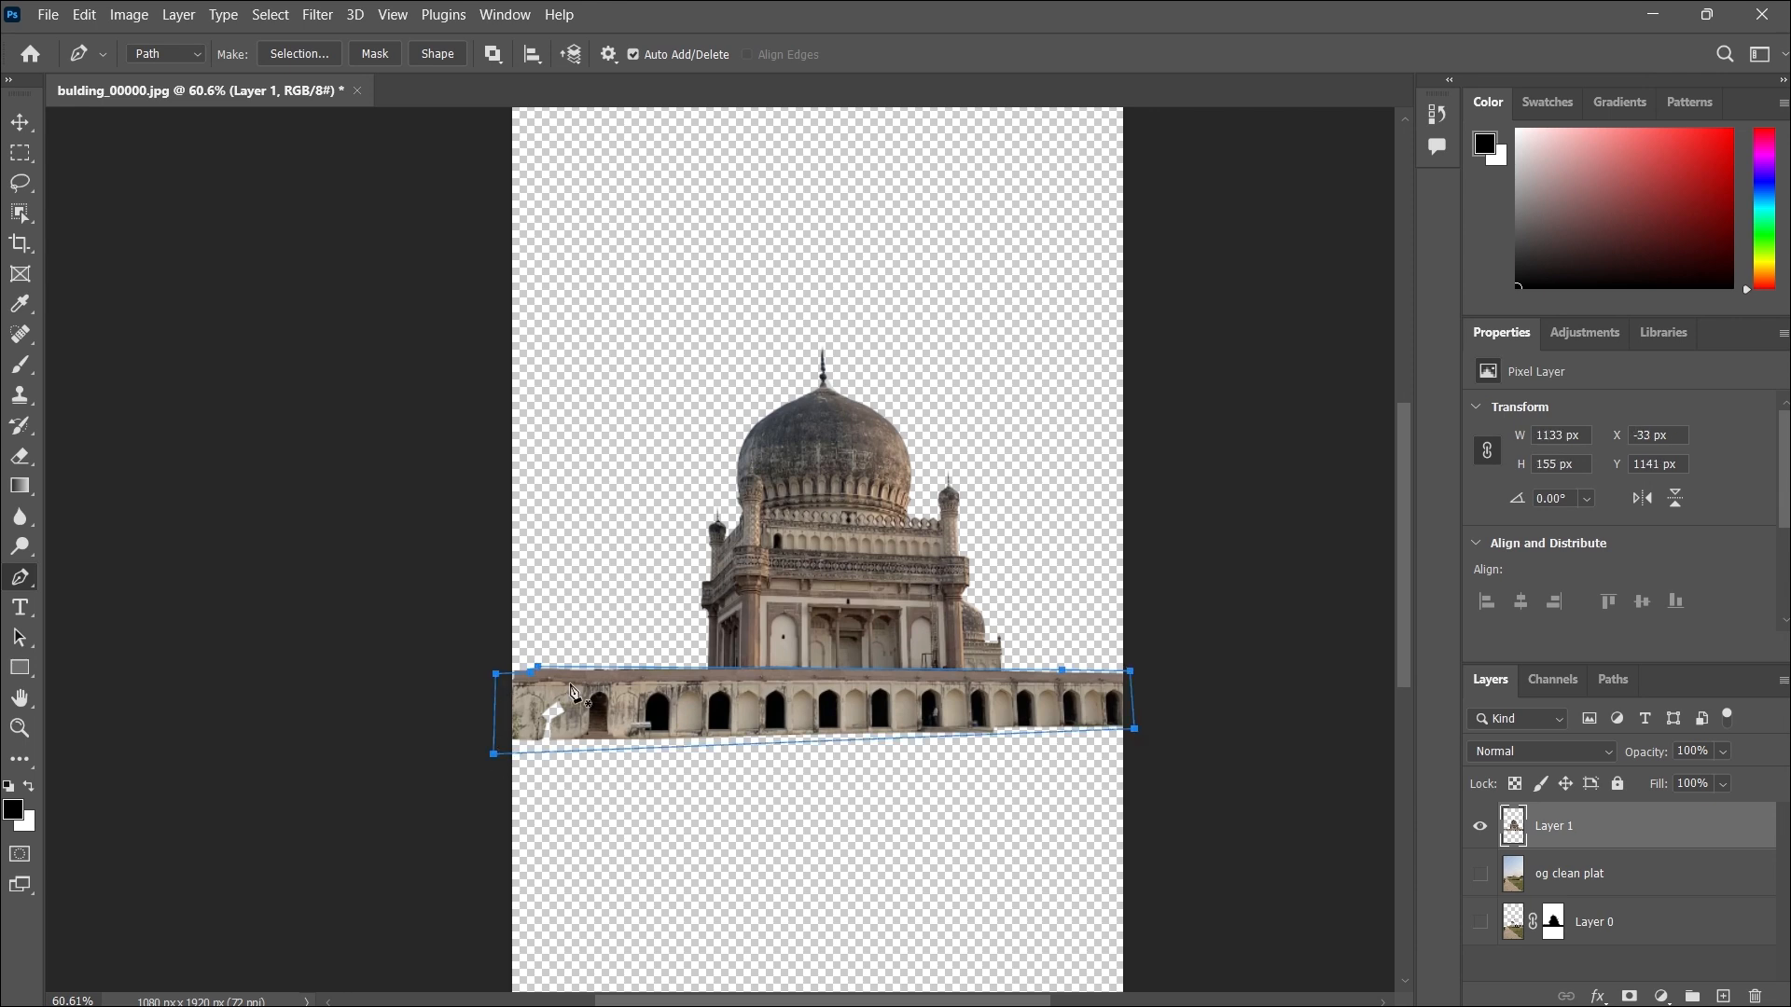
# Convert the wall path into a selection with a 0.2-pixel feather, copy it to a new layer and name that layer "base 1".
pyautogui.rightClick(571, 691)
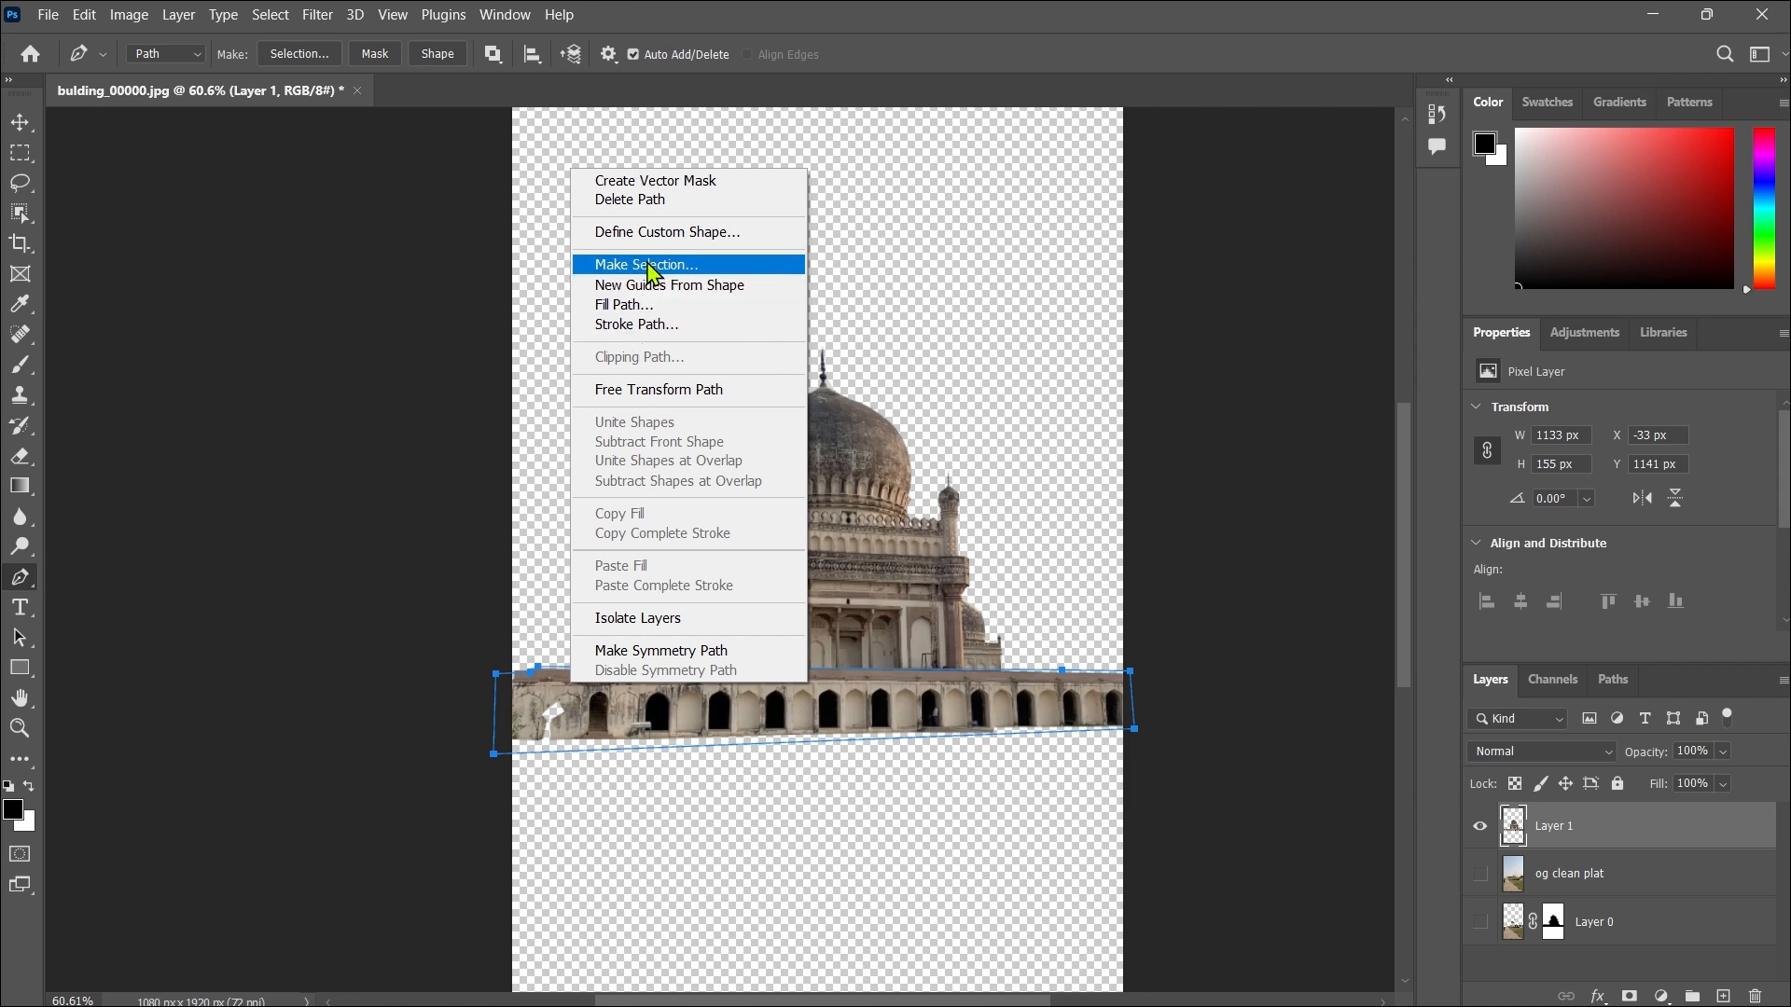
pyautogui.click(641, 264)
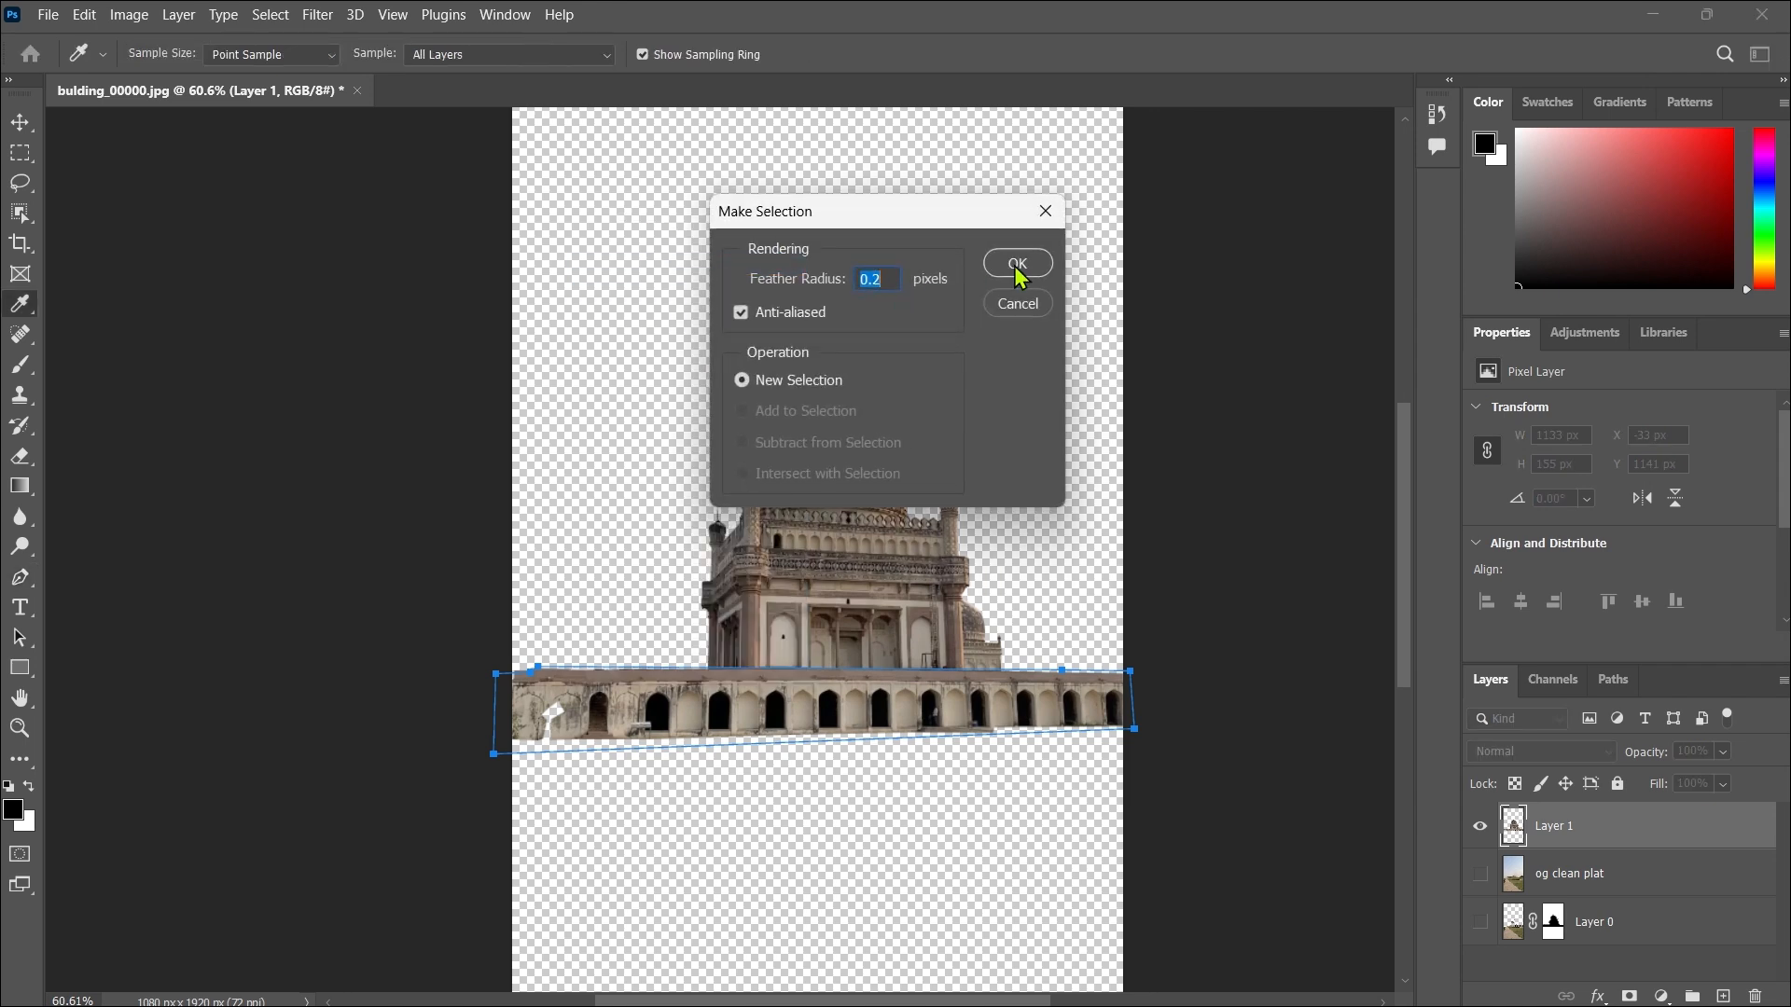
pyautogui.click(1018, 272)
pyautogui.hotkey('ctrl', 'j')
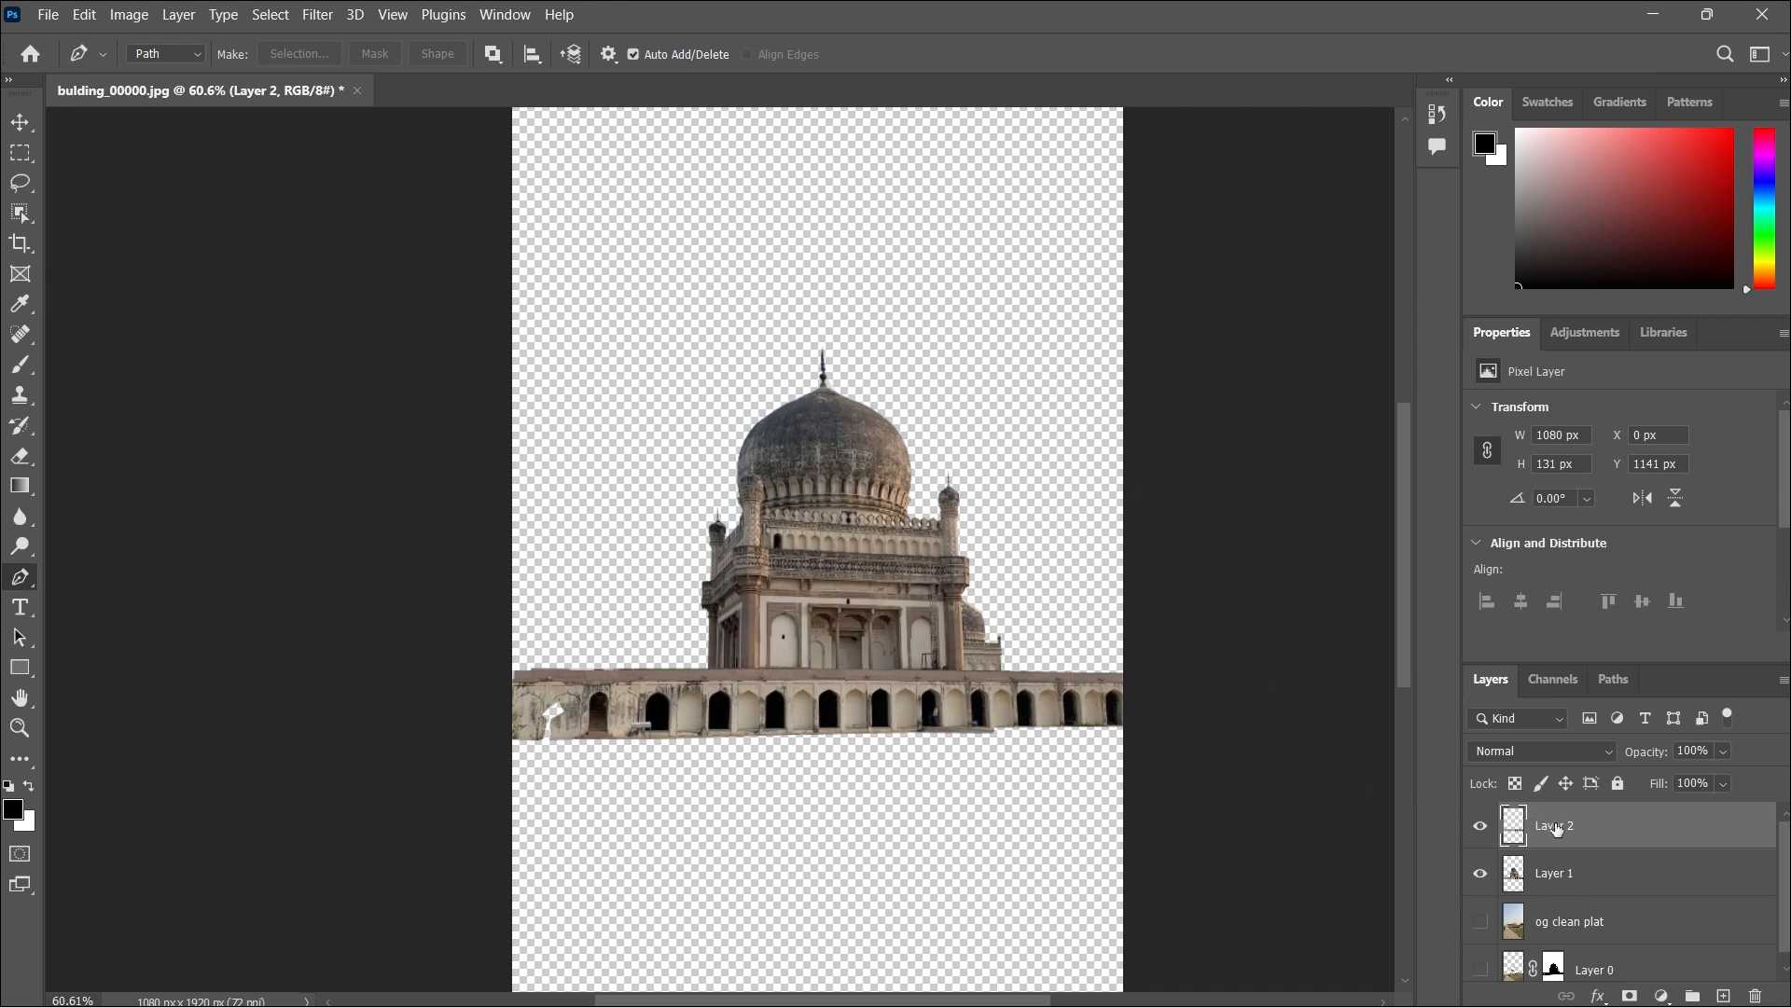
pyautogui.doubleClick(1554, 826)
pyautogui.write('base 1')
pyautogui.press('Return')
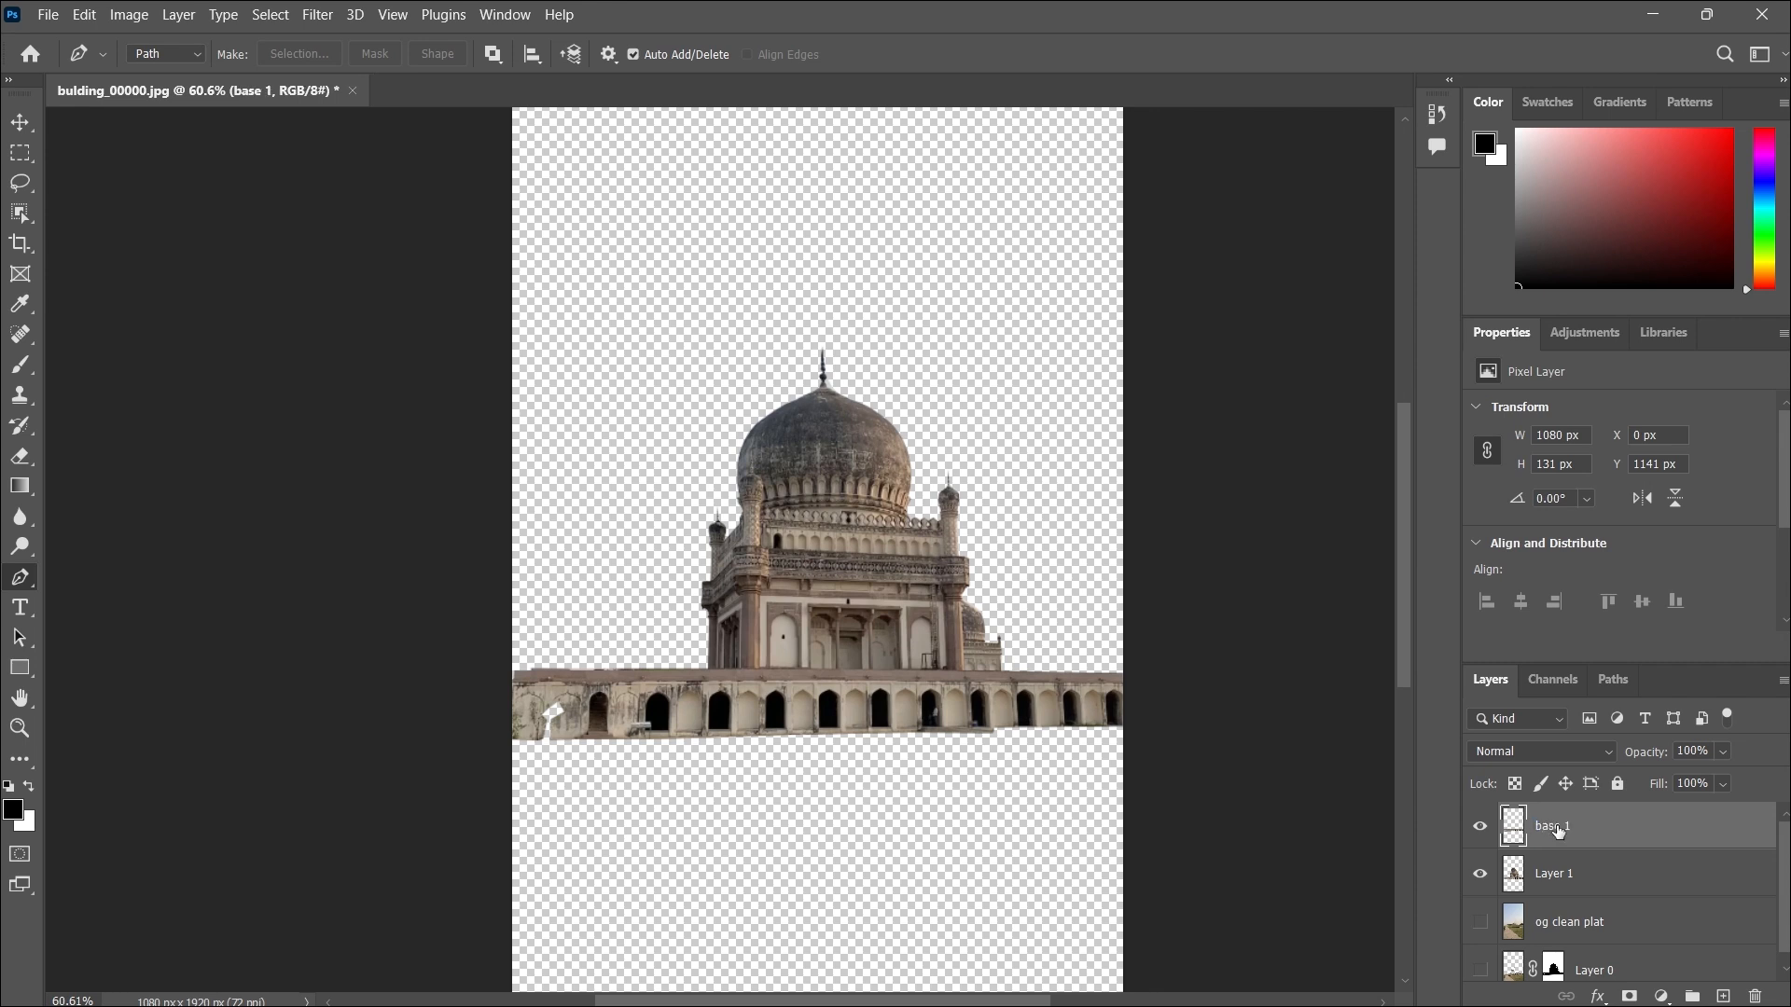
# Hide the base 1, base 2, base 3, Layer 2 and Layer 1 layers so that the canvas is empty.
pyautogui.click(1481, 828)
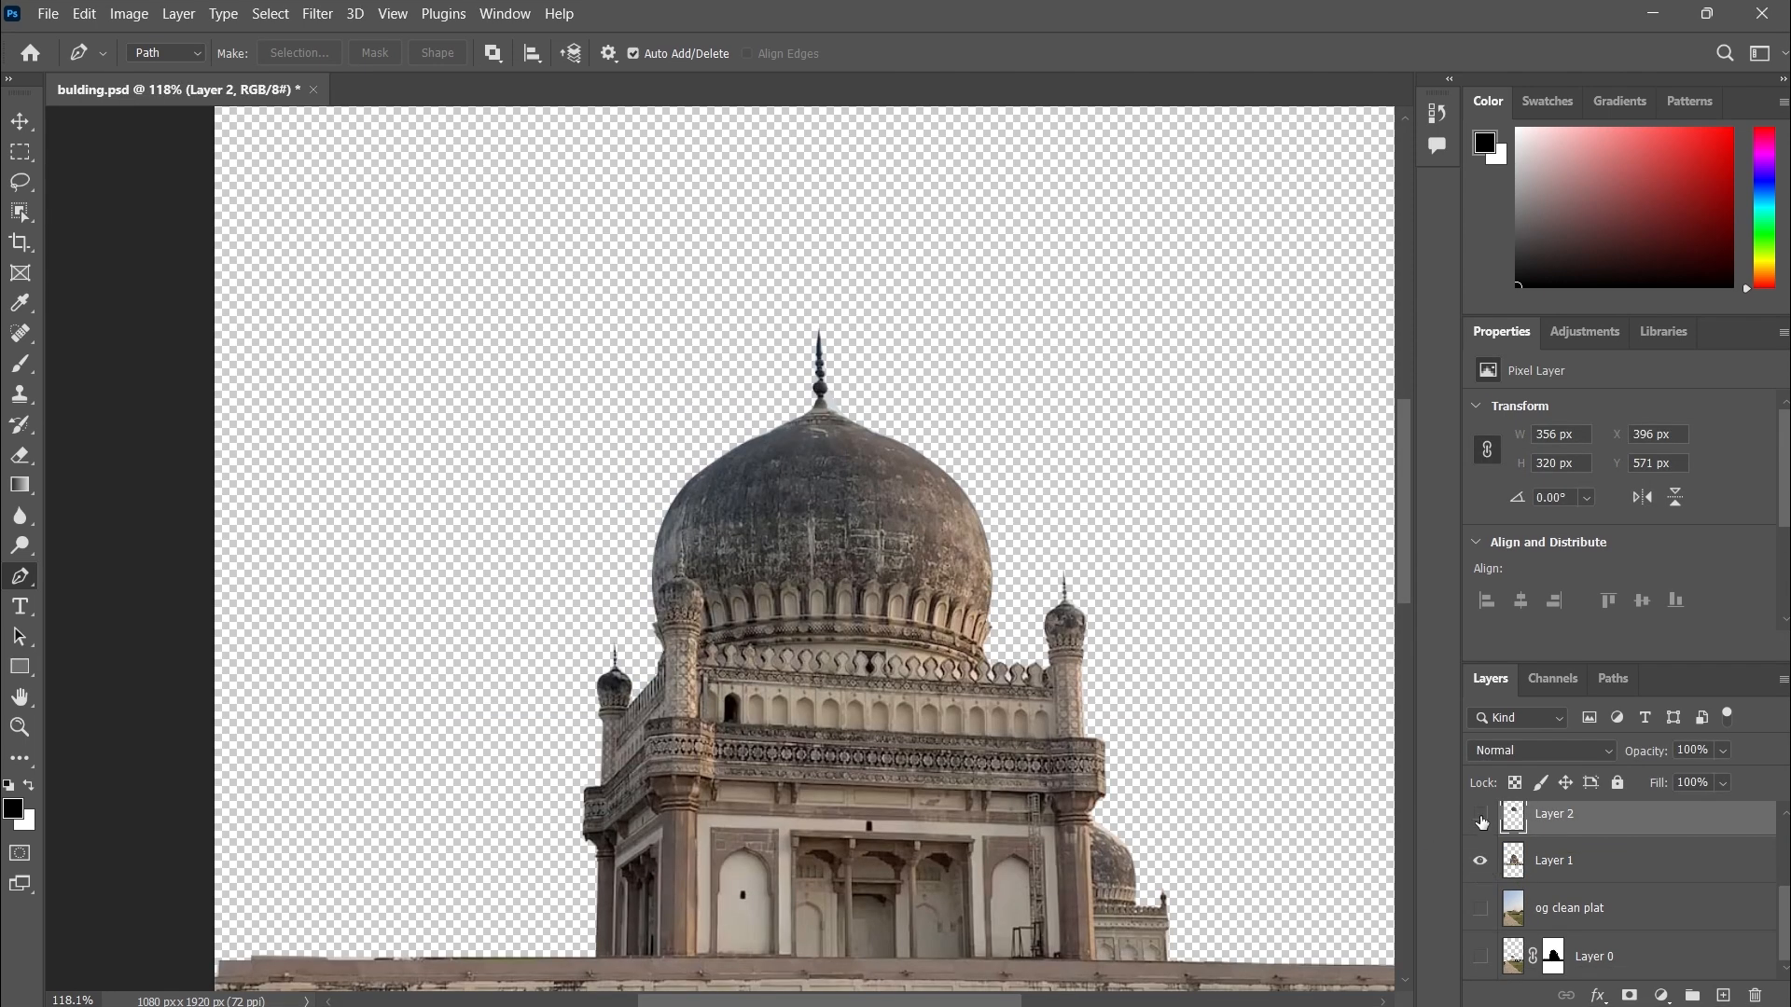
pyautogui.click(1480, 815)
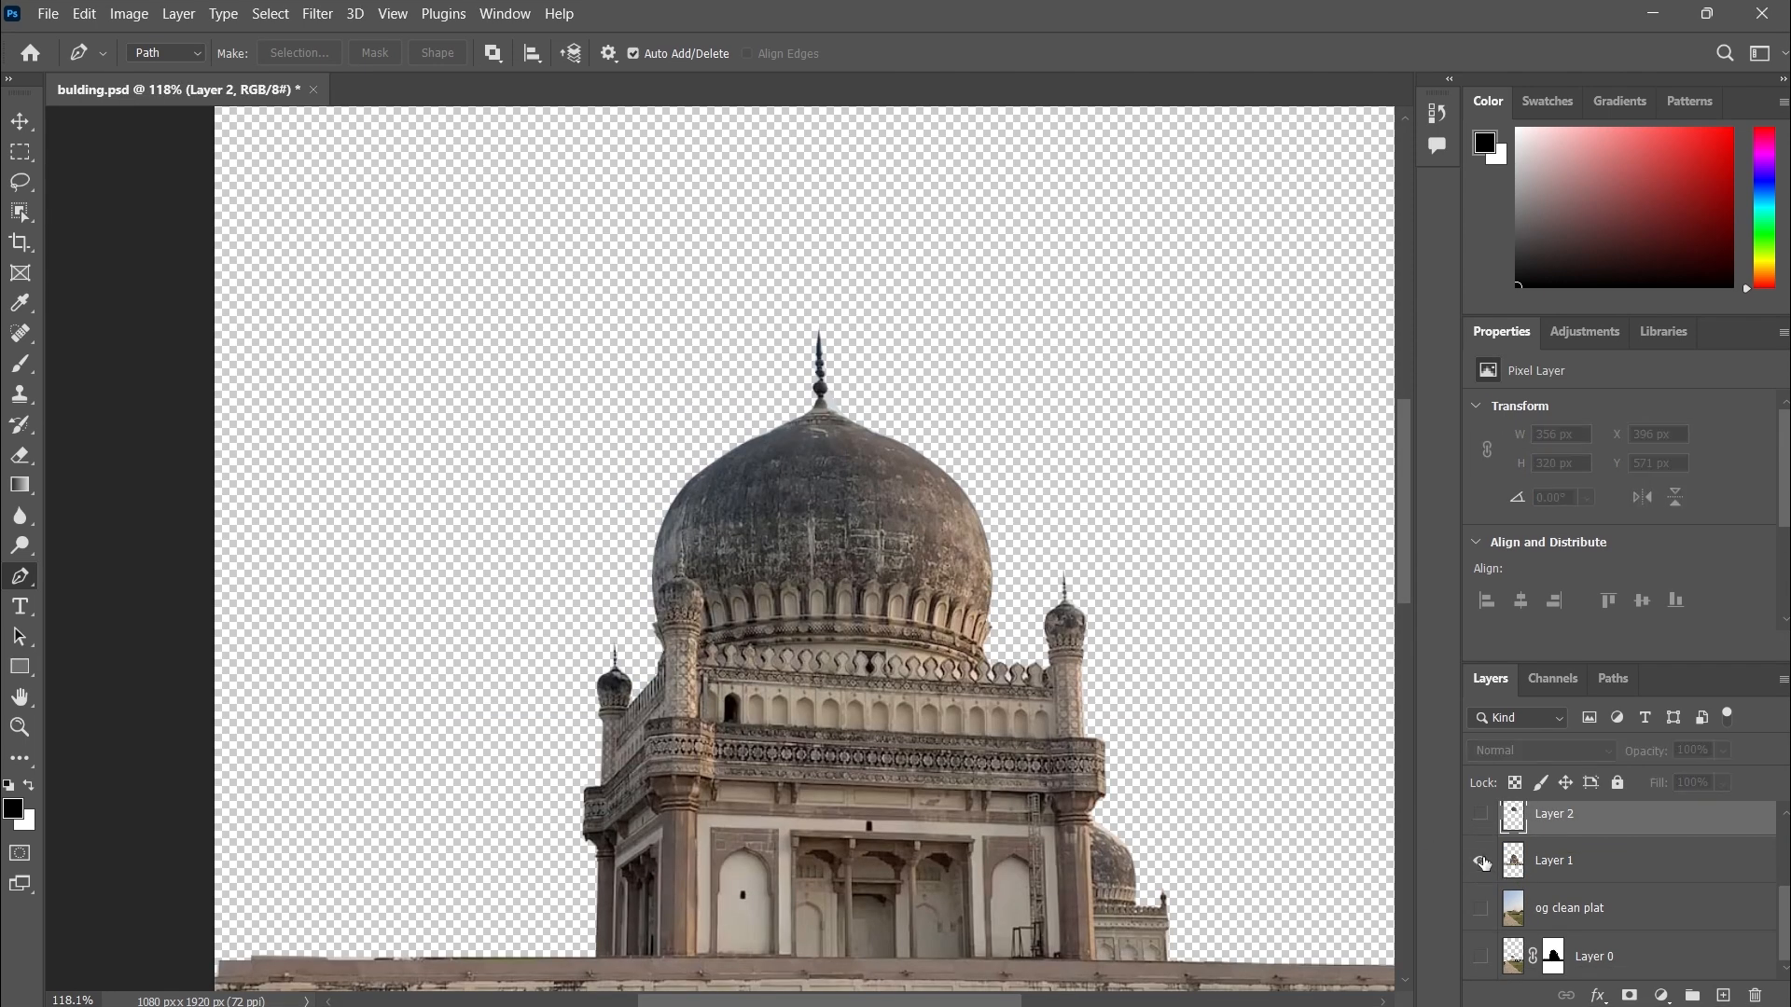
pyautogui.click(1480, 860)
pyautogui.scroll(3, 1481, 863)
pyautogui.click(1480, 869)
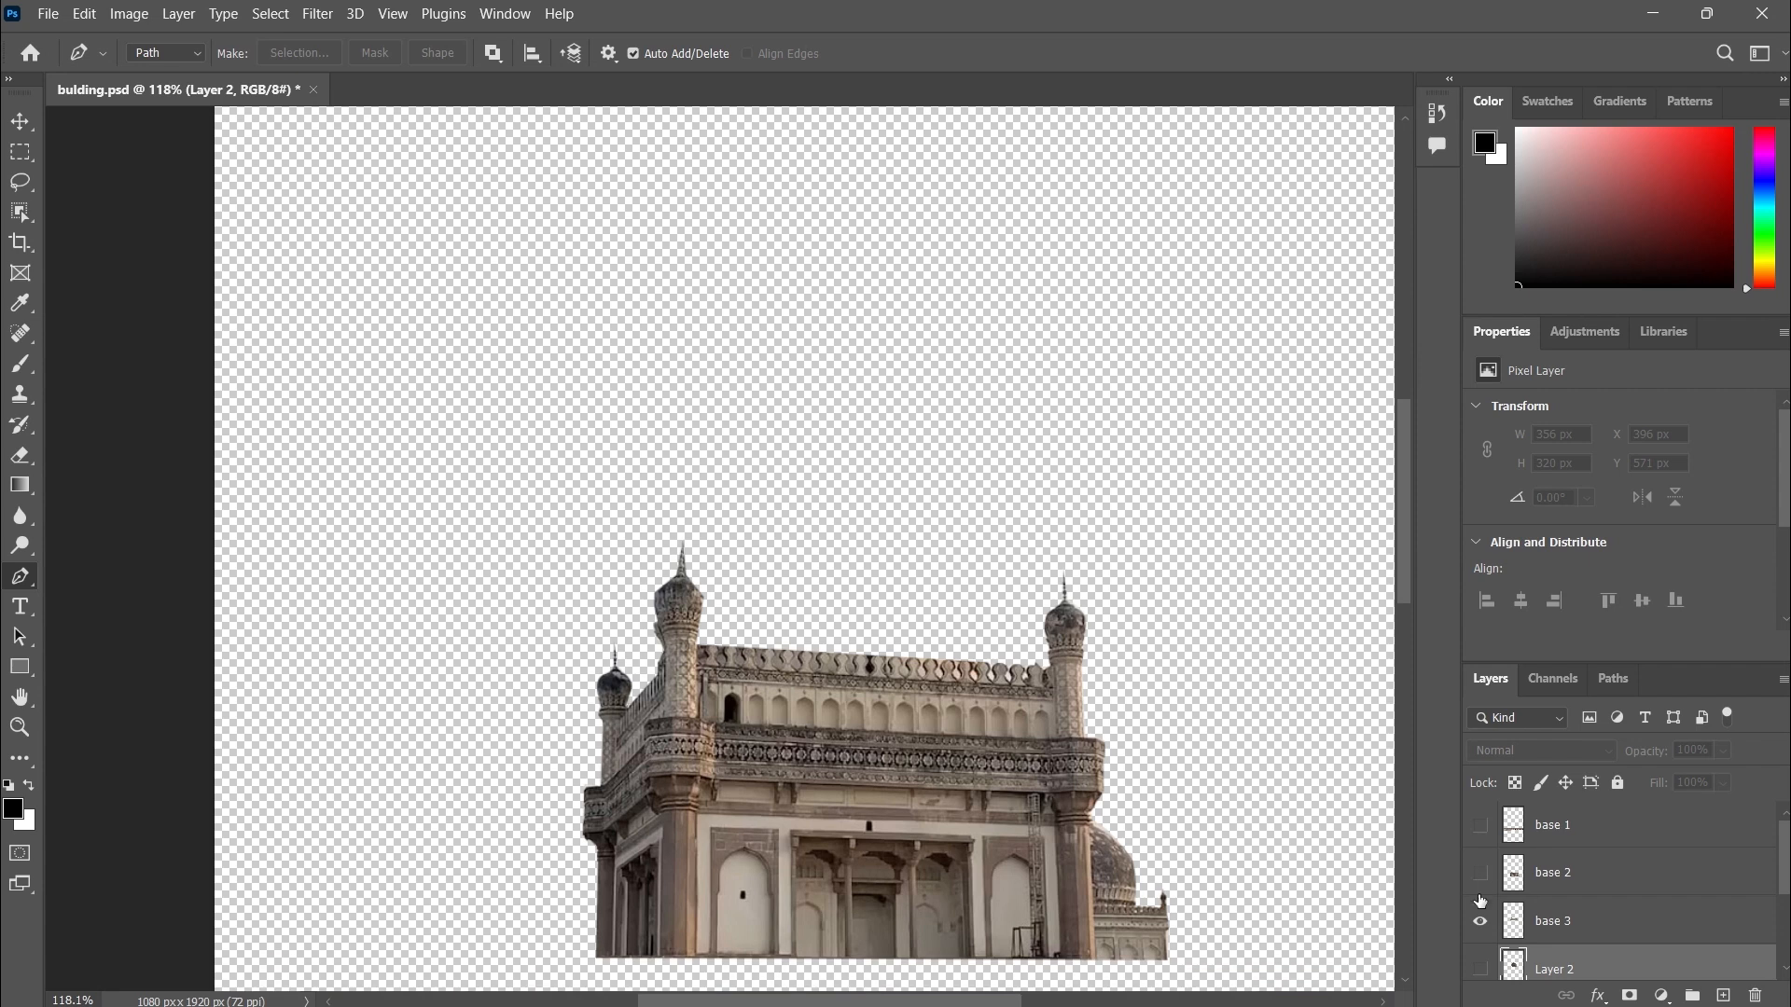
pyautogui.click(1481, 921)
pyautogui.scroll(-2, 1488, 924)
pyautogui.scroll(2, 1487, 901)
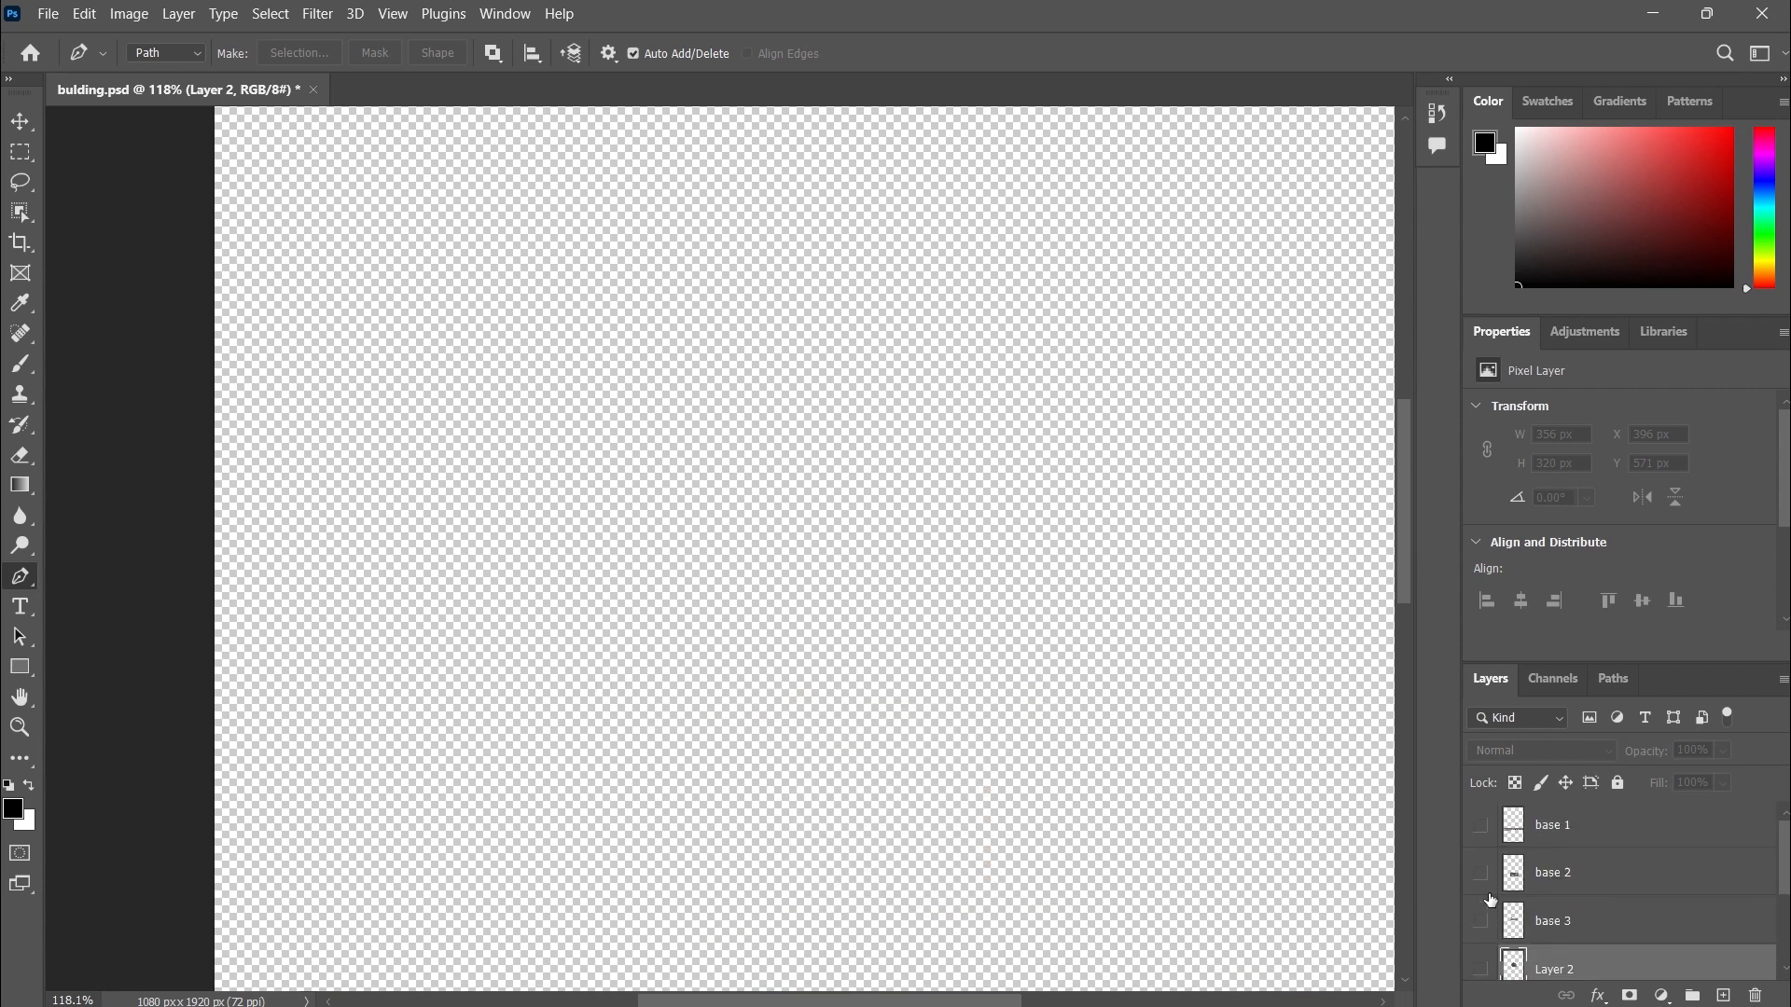
# Show the separated building parts one at a time from the bottom up: base 1, base 2, base 3 and Layer 2.
pyautogui.click(1480, 824)
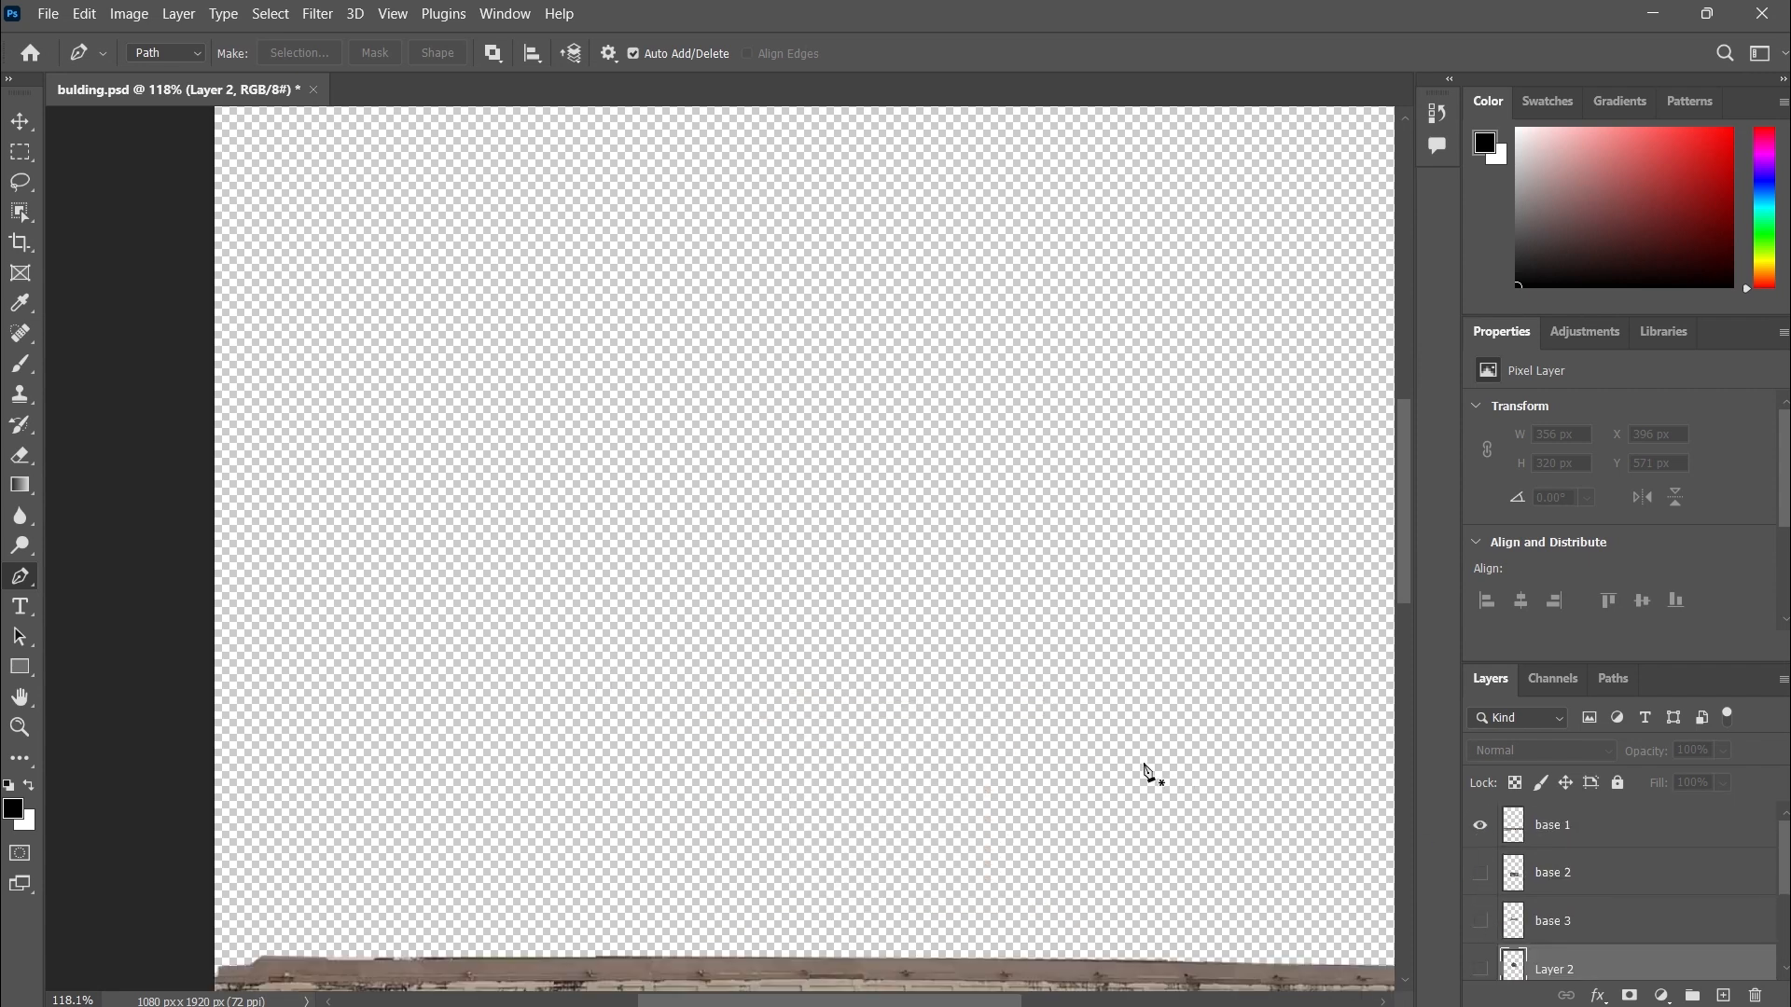
pyautogui.scroll(-2, 1048, 737)
pyautogui.scroll(-1, 1048, 737)
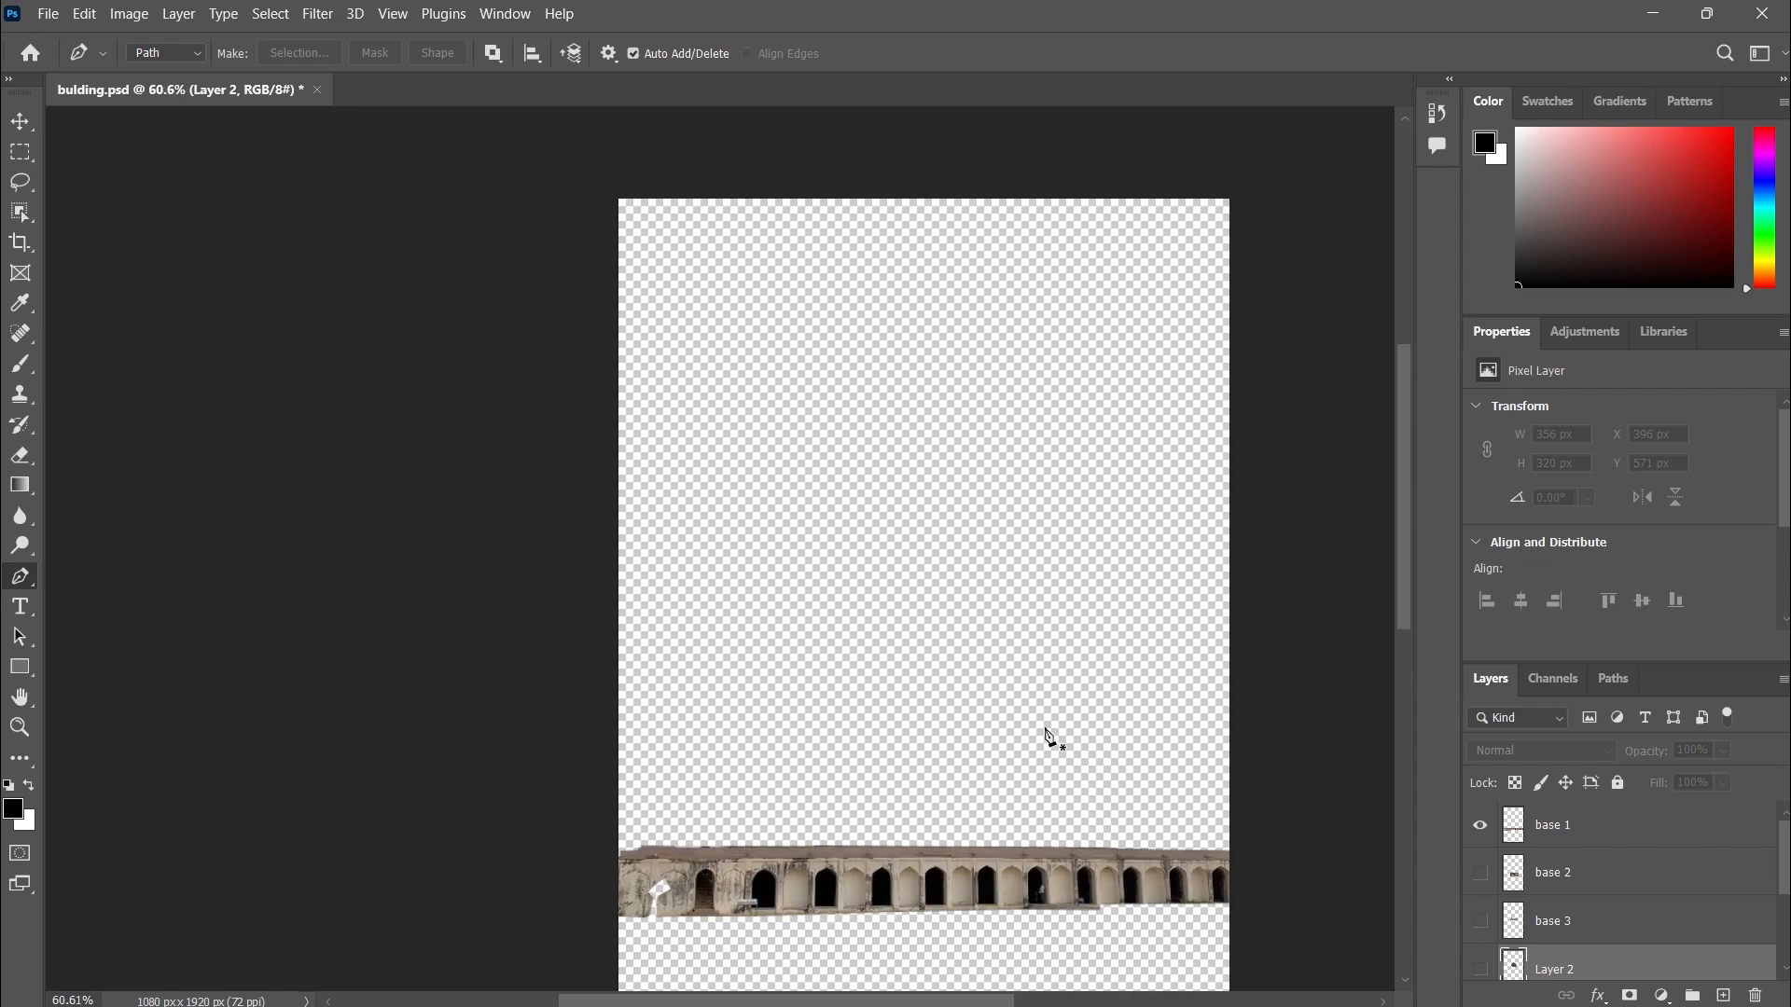
pyautogui.click(1481, 875)
pyautogui.scroll(-1, 1482, 886)
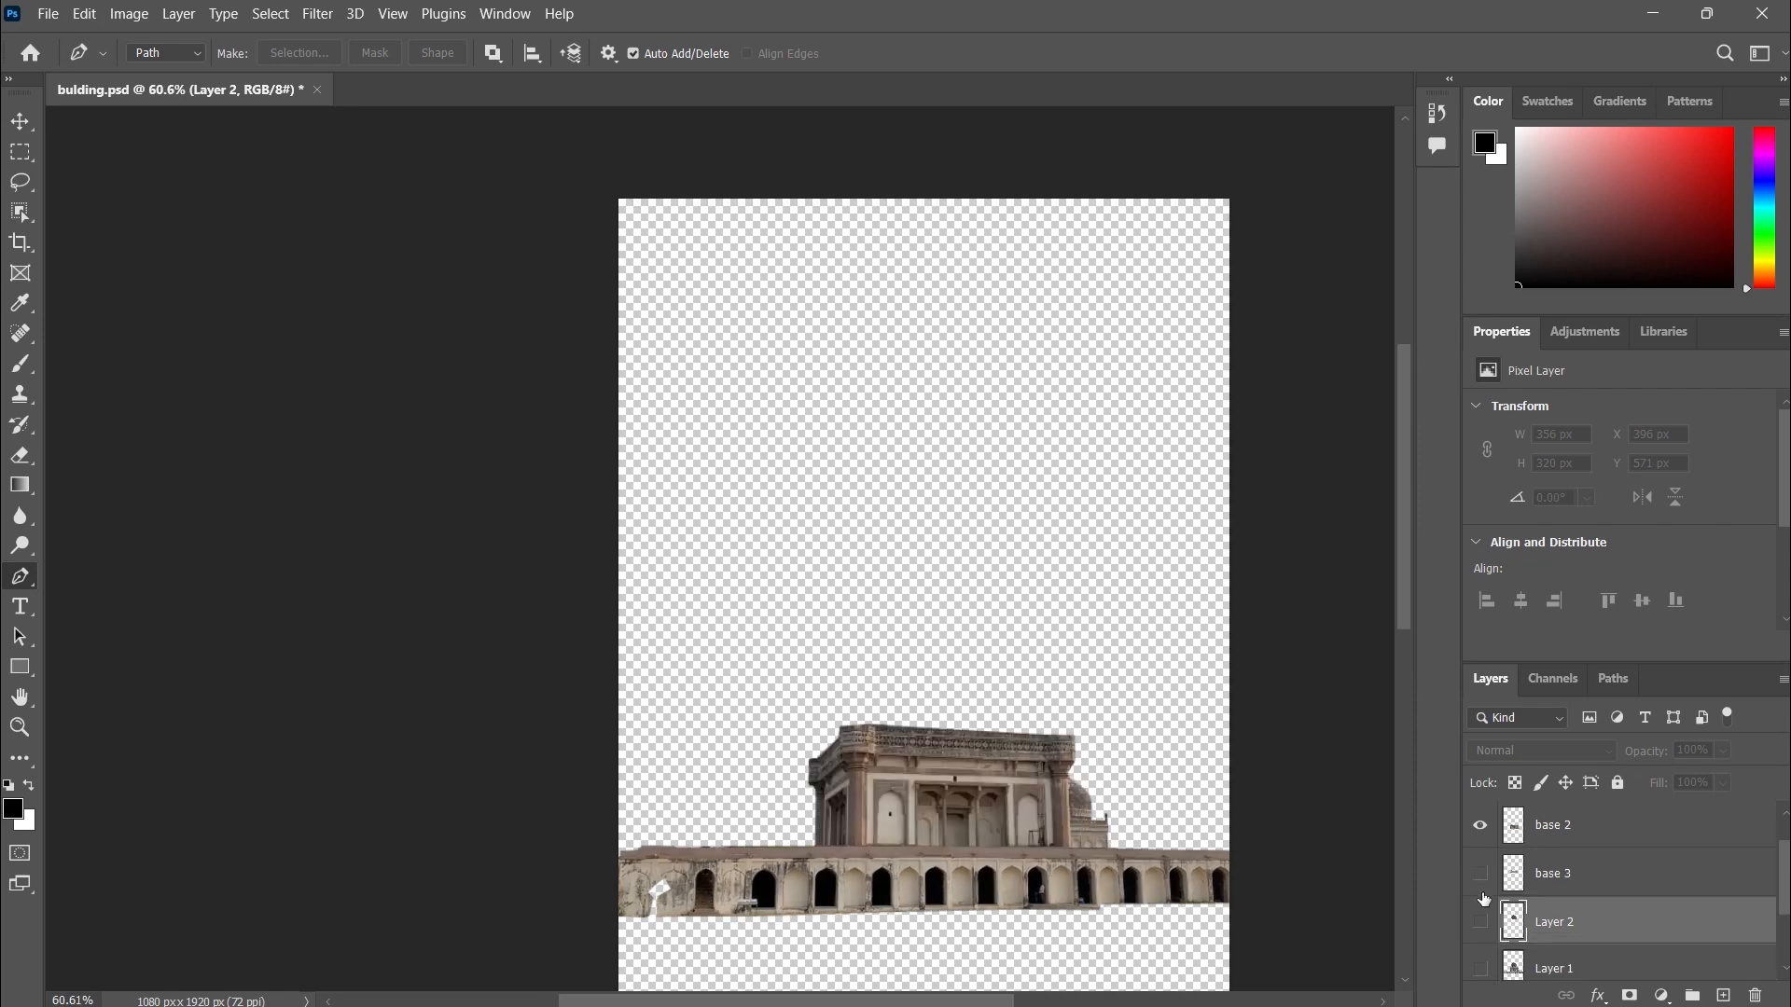
pyautogui.click(1480, 875)
pyautogui.click(1482, 923)
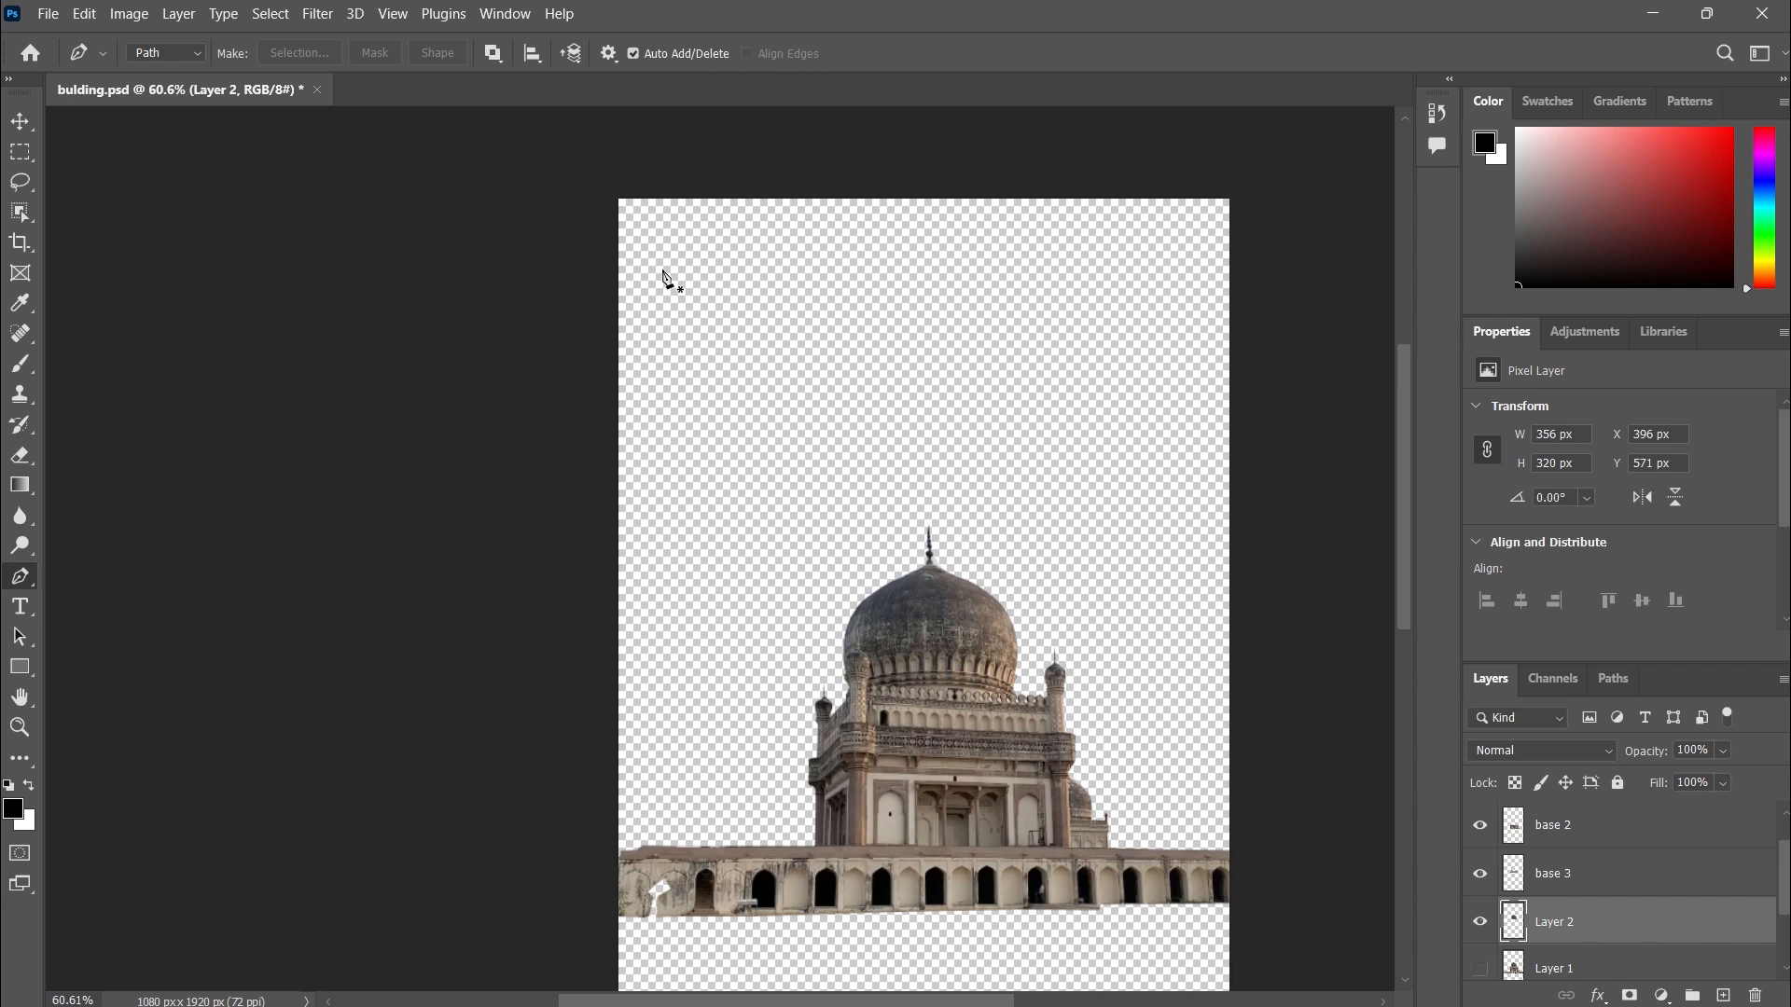
# Switch to After Effects and bring up the timeline of the video 2 composition.
pyautogui.scroll(-2, 664, 278)
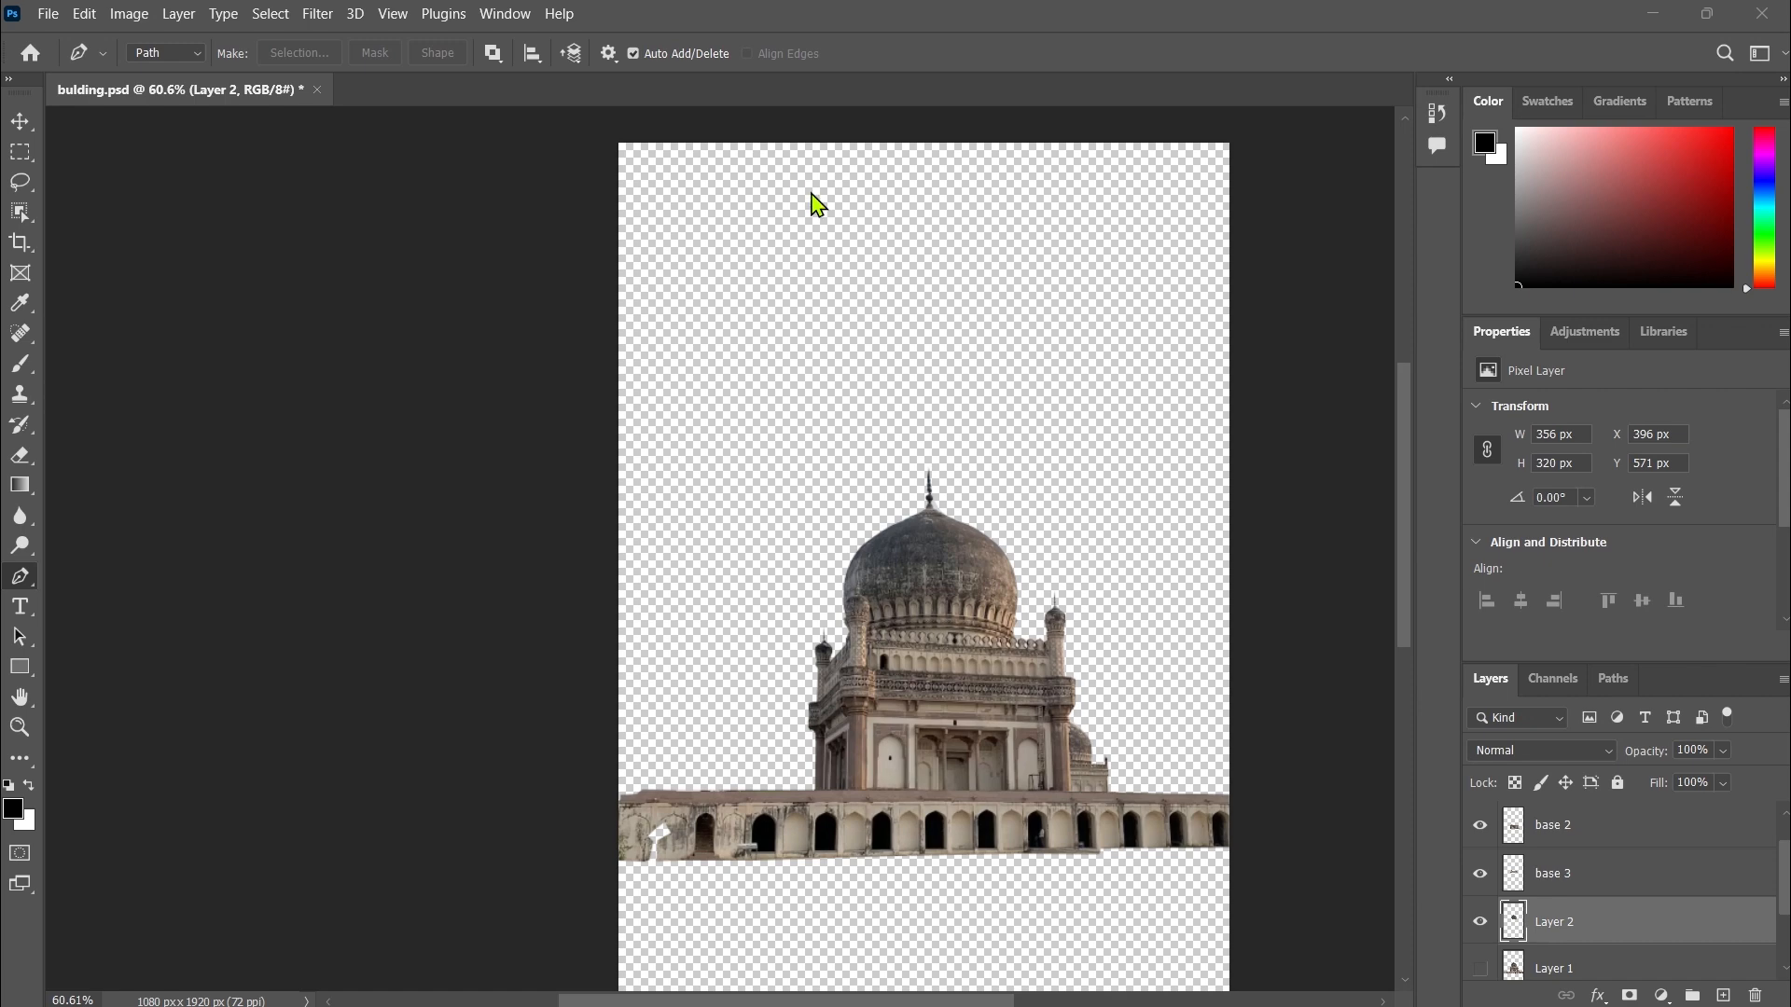
pyautogui.press('super+d')
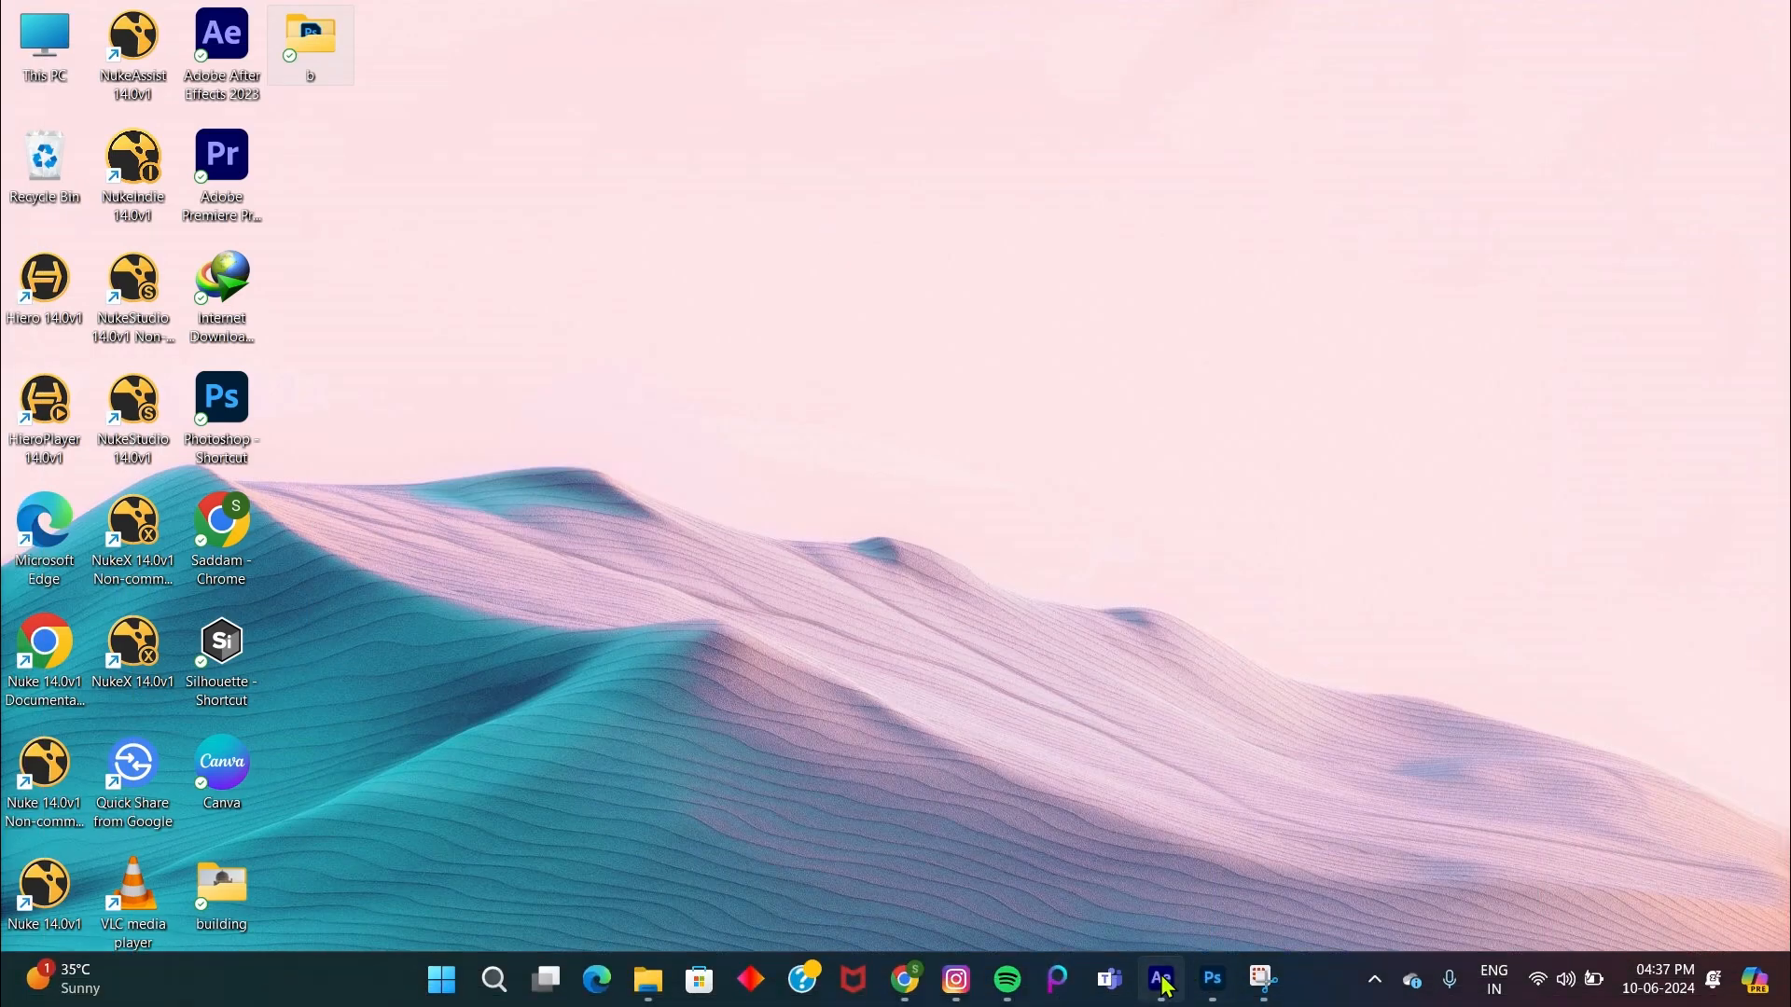
pyautogui.click(1161, 981)
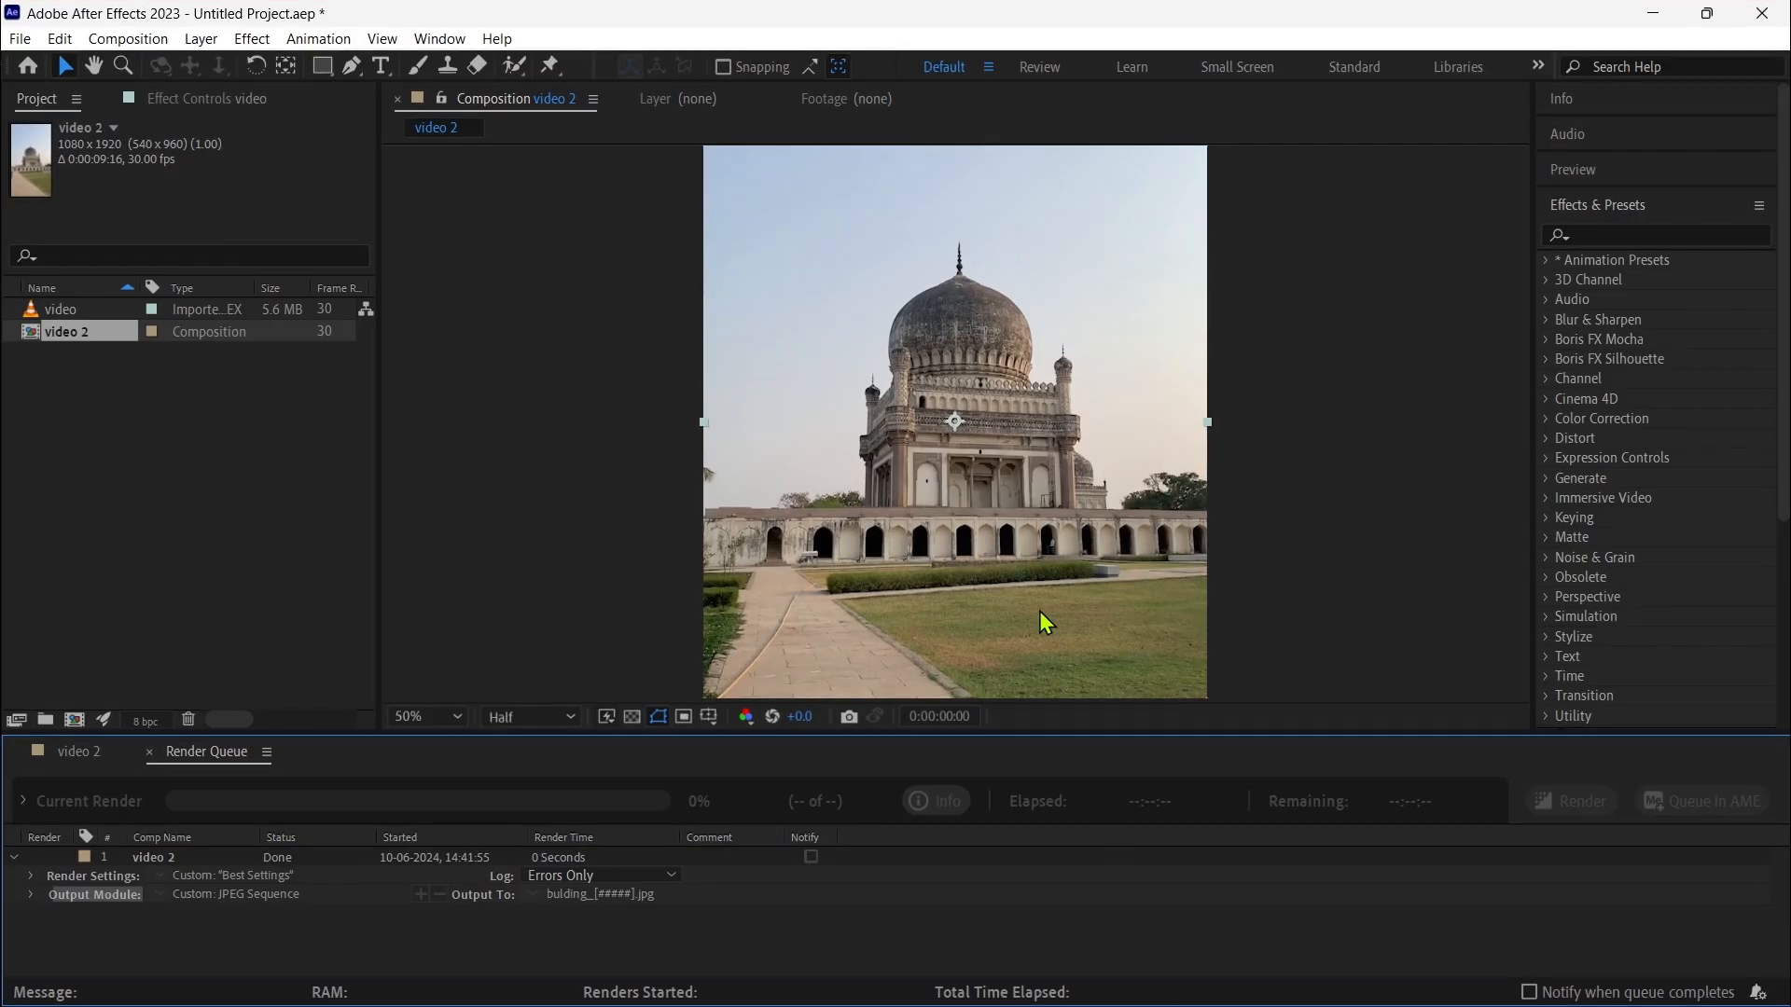
pyautogui.click(76, 751)
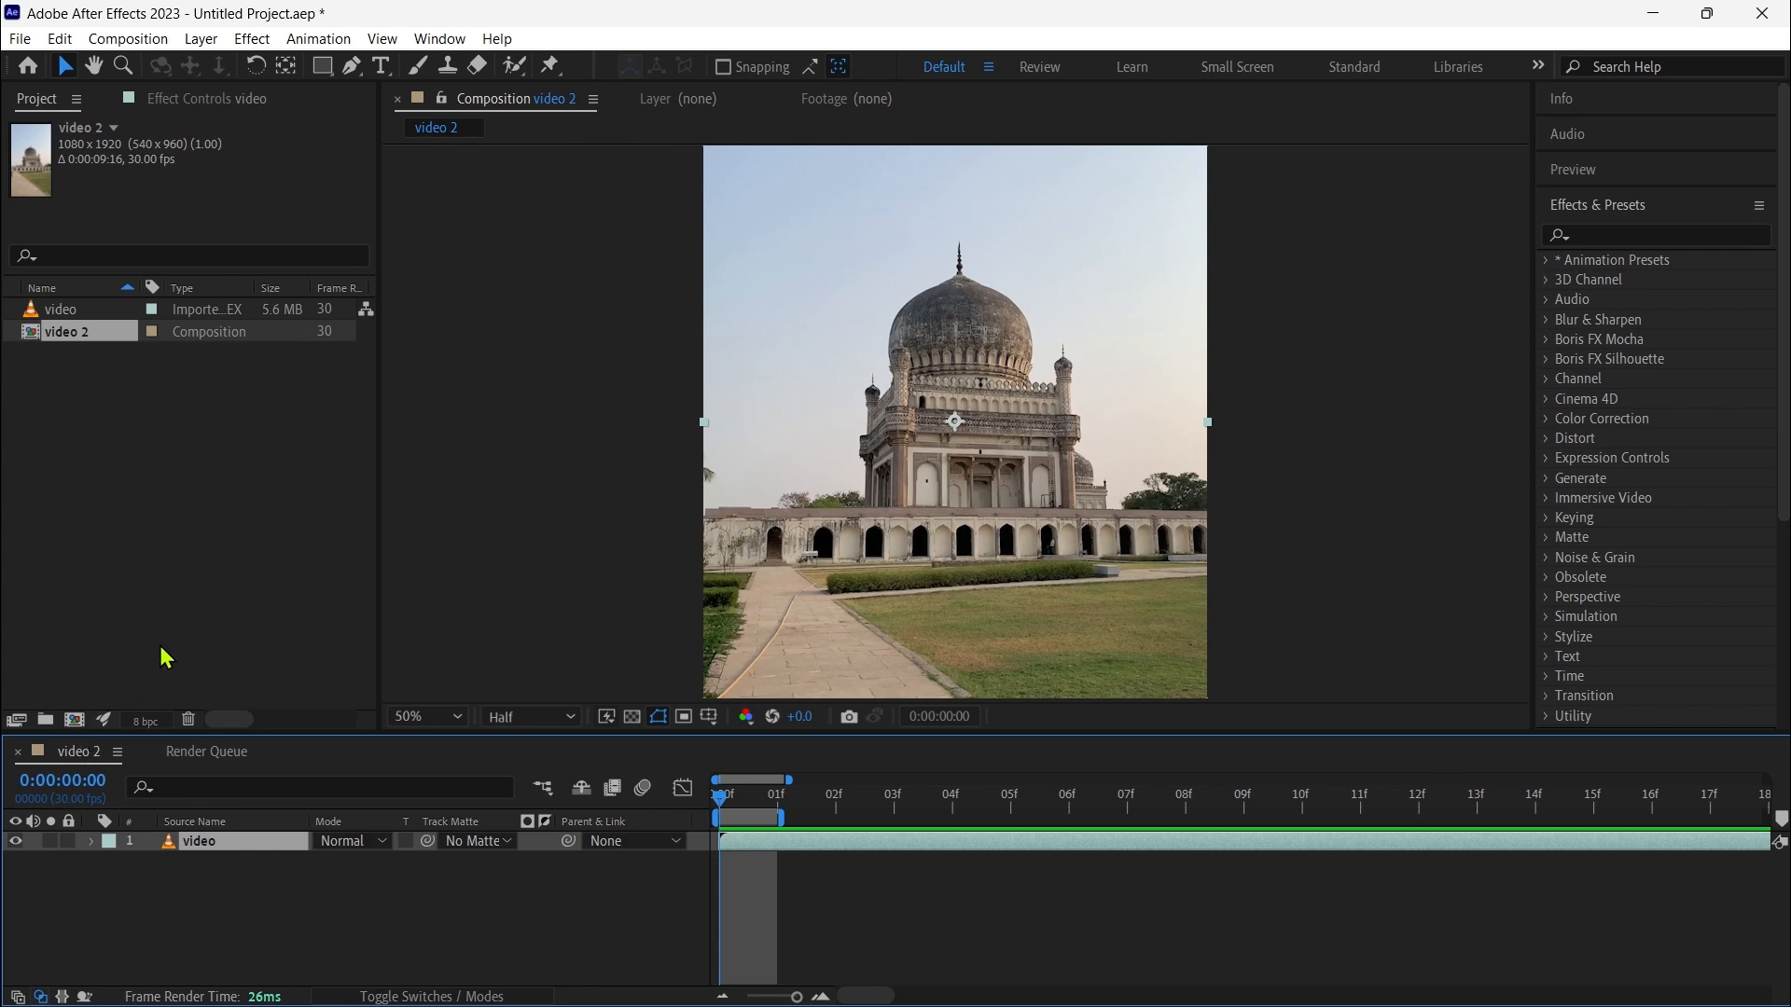
# Import bulding.psd from the Desktop folder b as a Composition with editable layer styles.
pyautogui.doubleClick(197, 516)
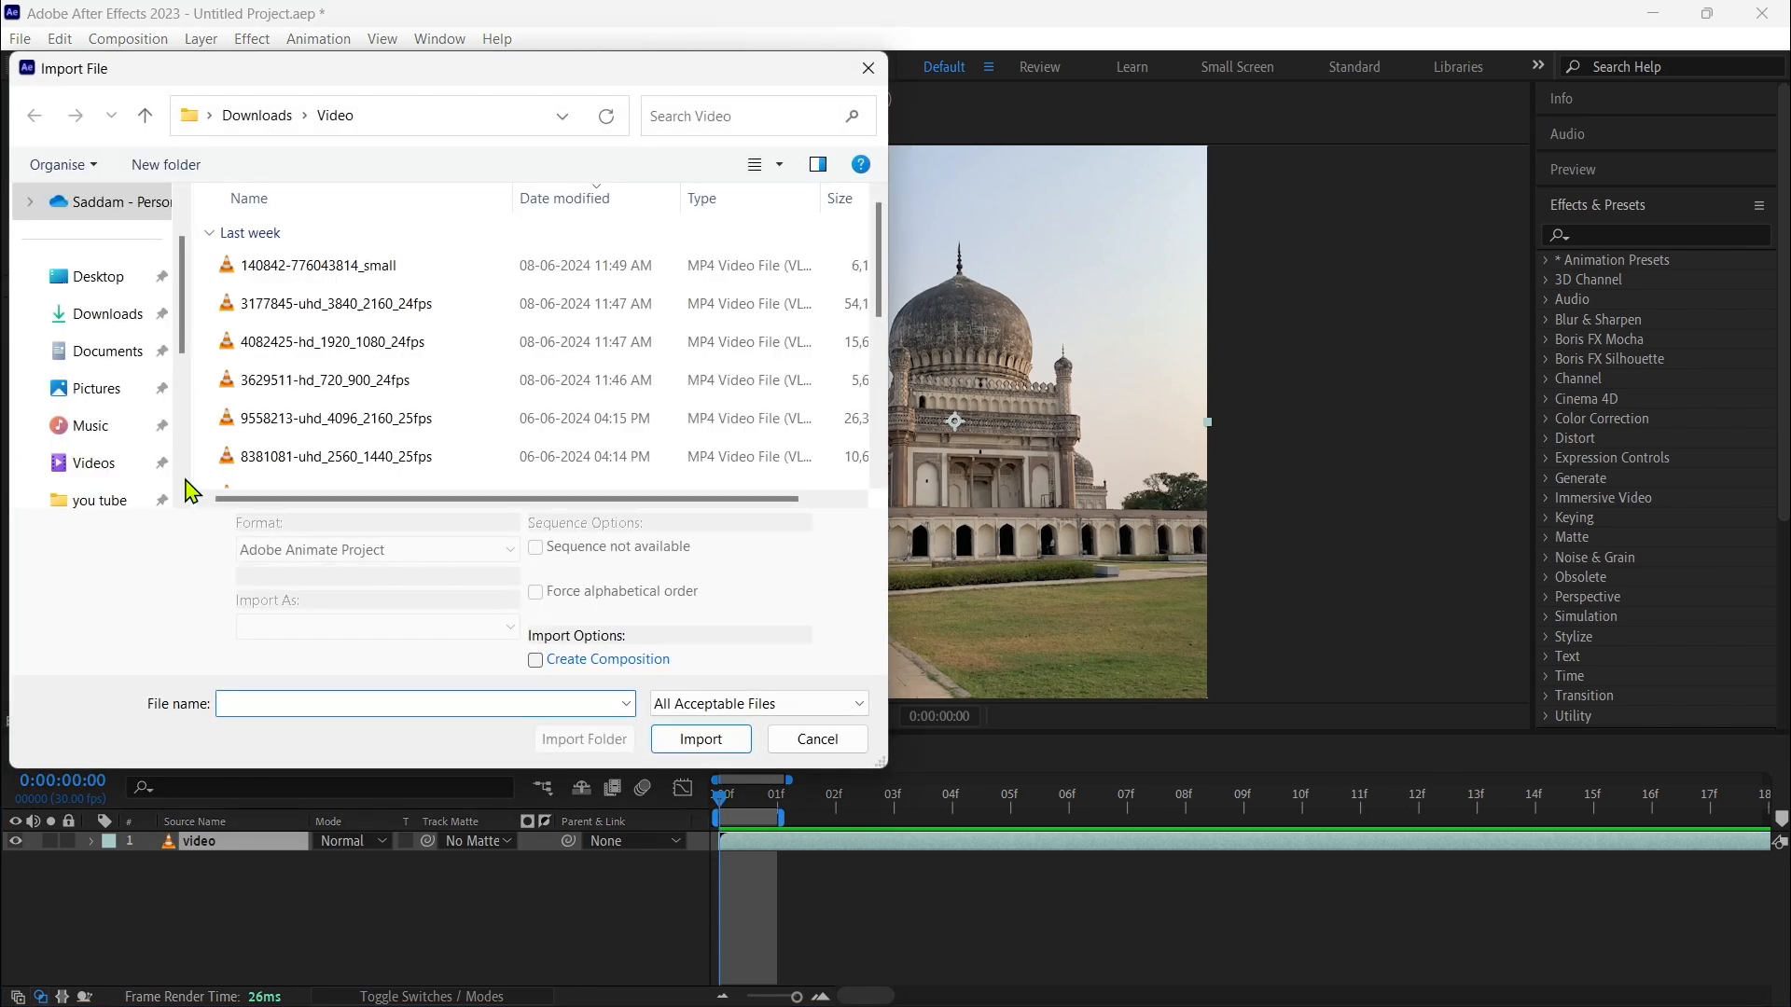
pyautogui.click(112, 280)
pyautogui.doubleClick(295, 250)
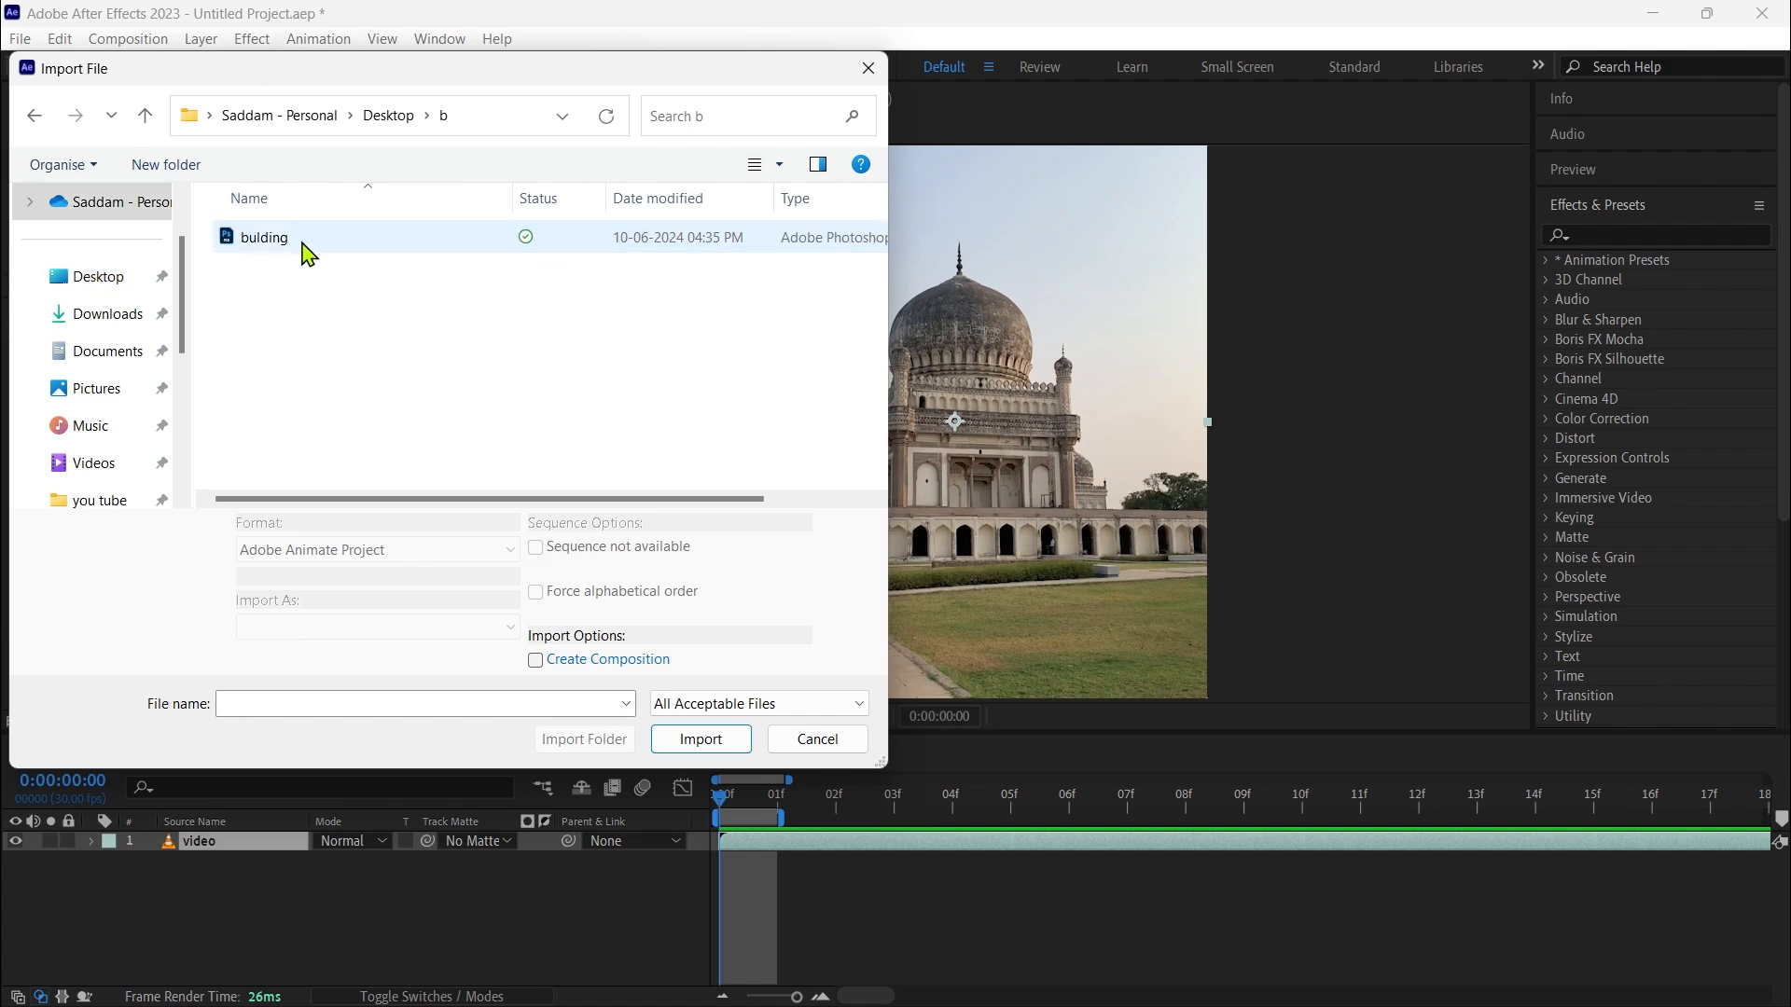
pyautogui.click(300, 245)
pyautogui.click(700, 720)
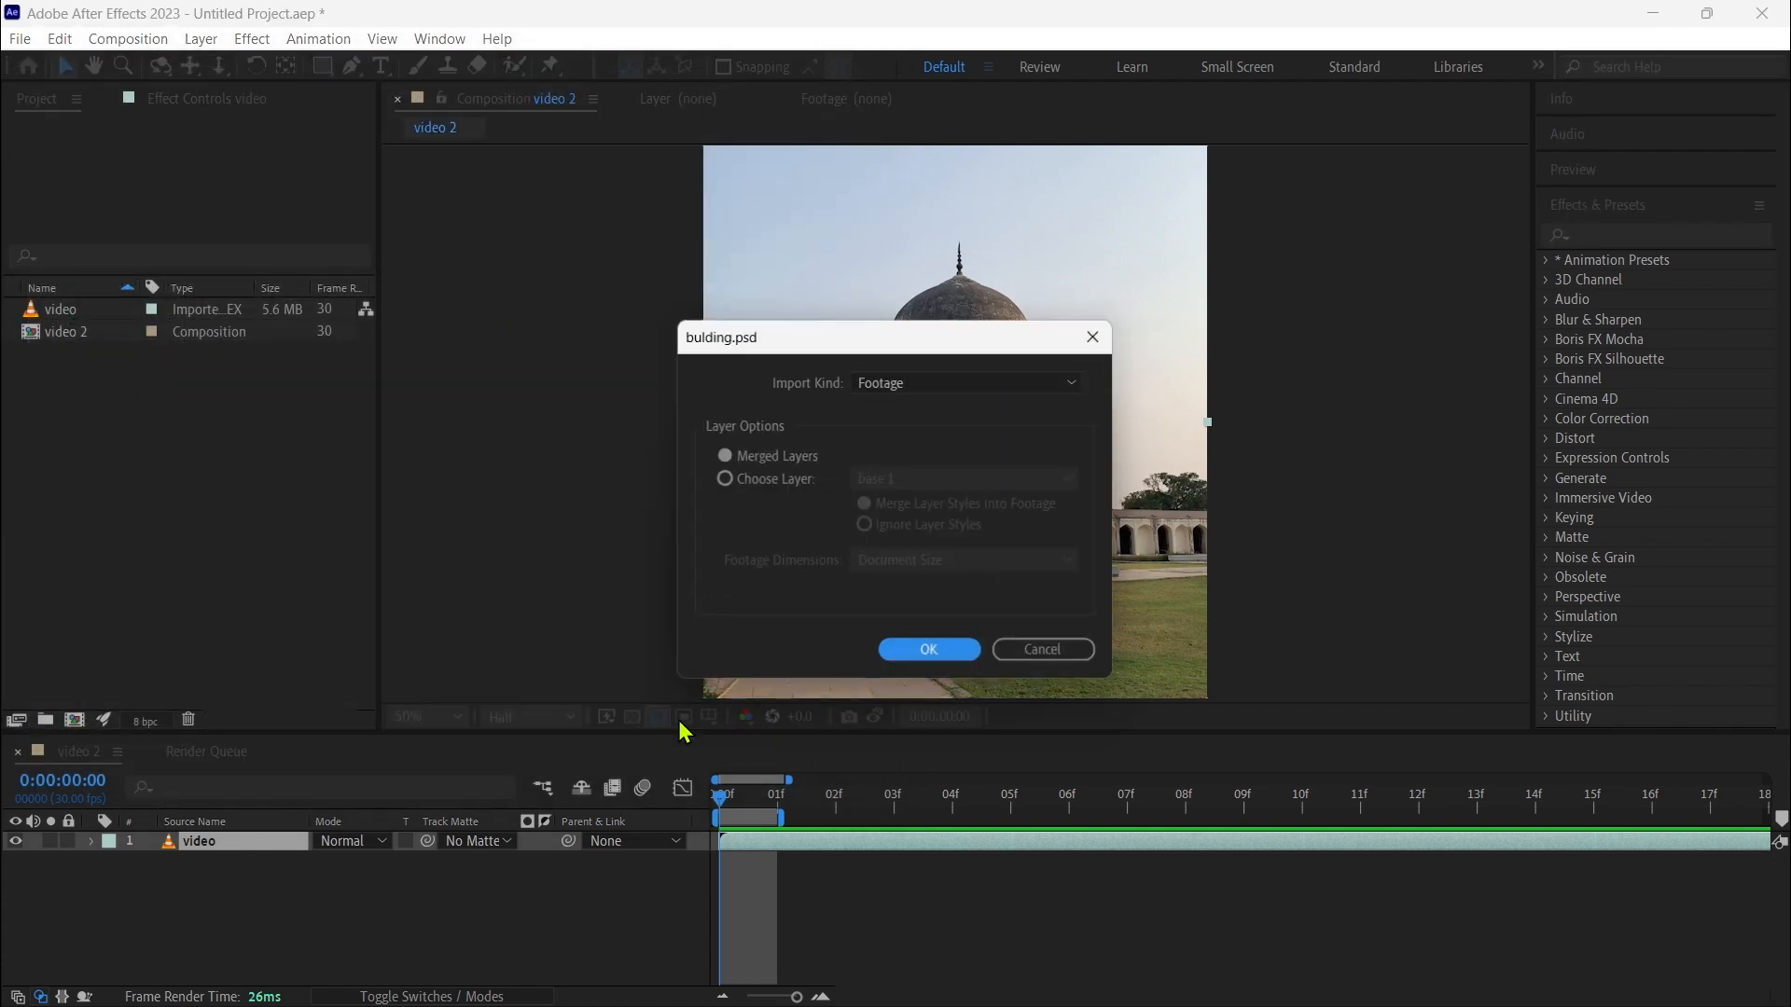
pyautogui.click(1081, 384)
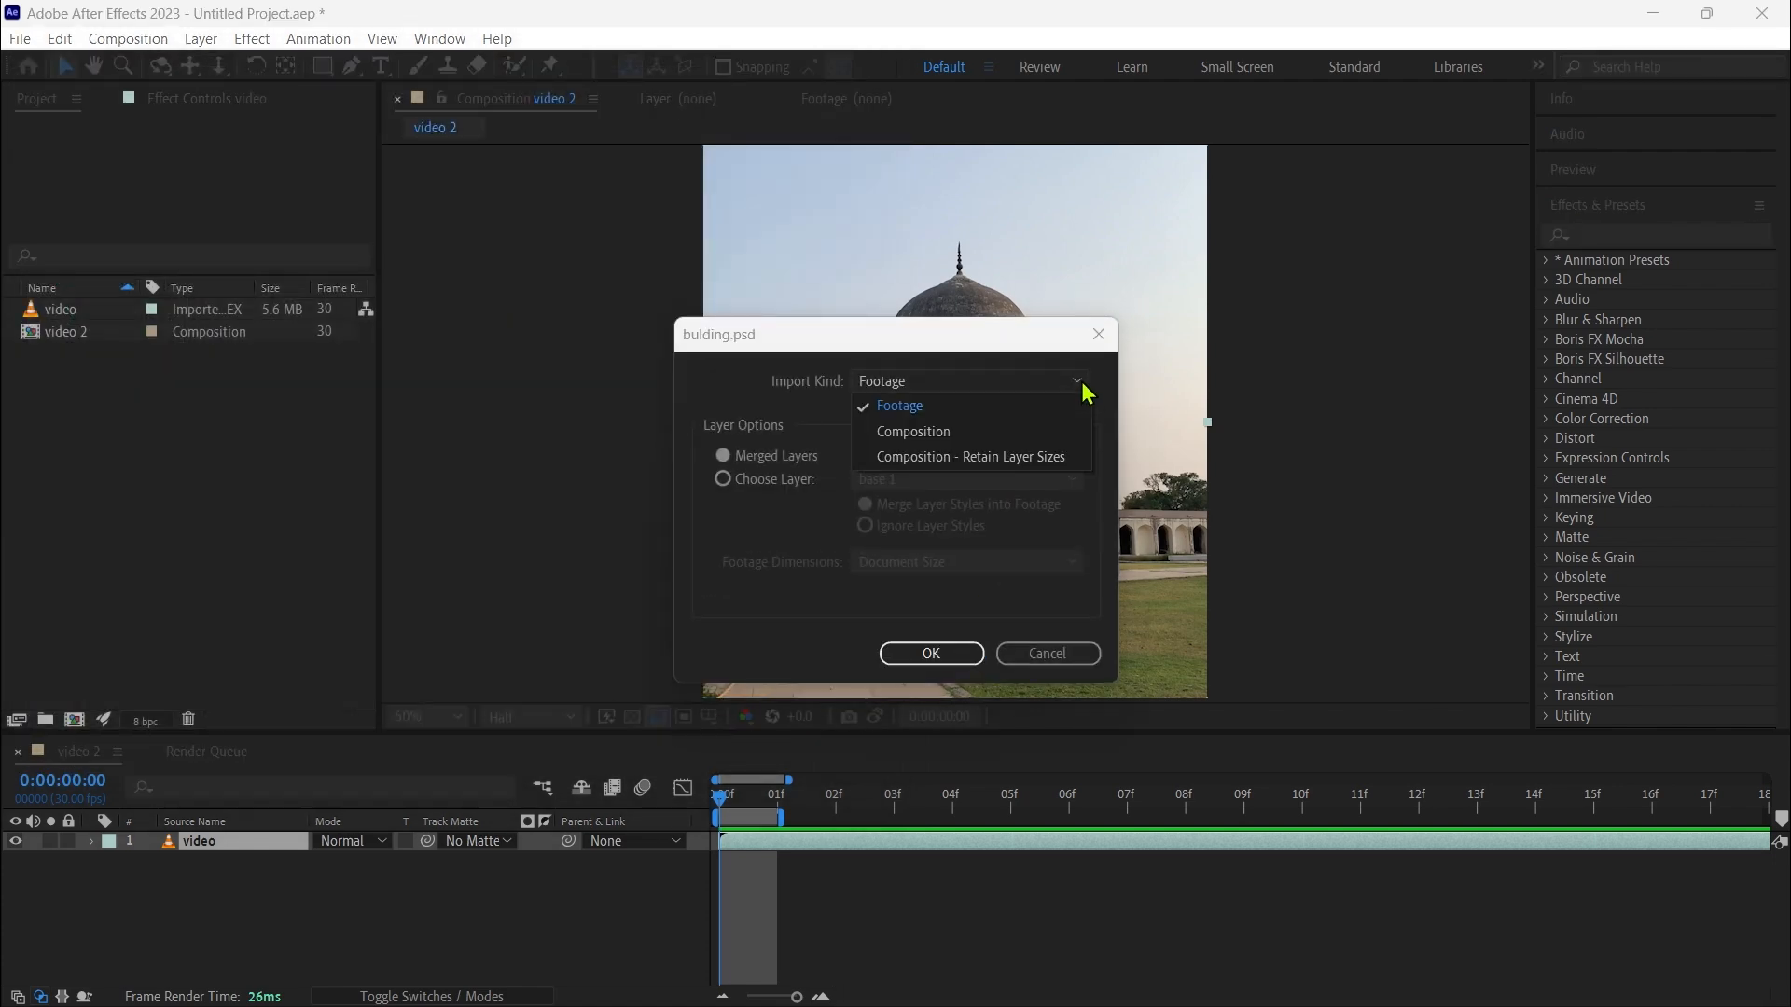
pyautogui.click(996, 432)
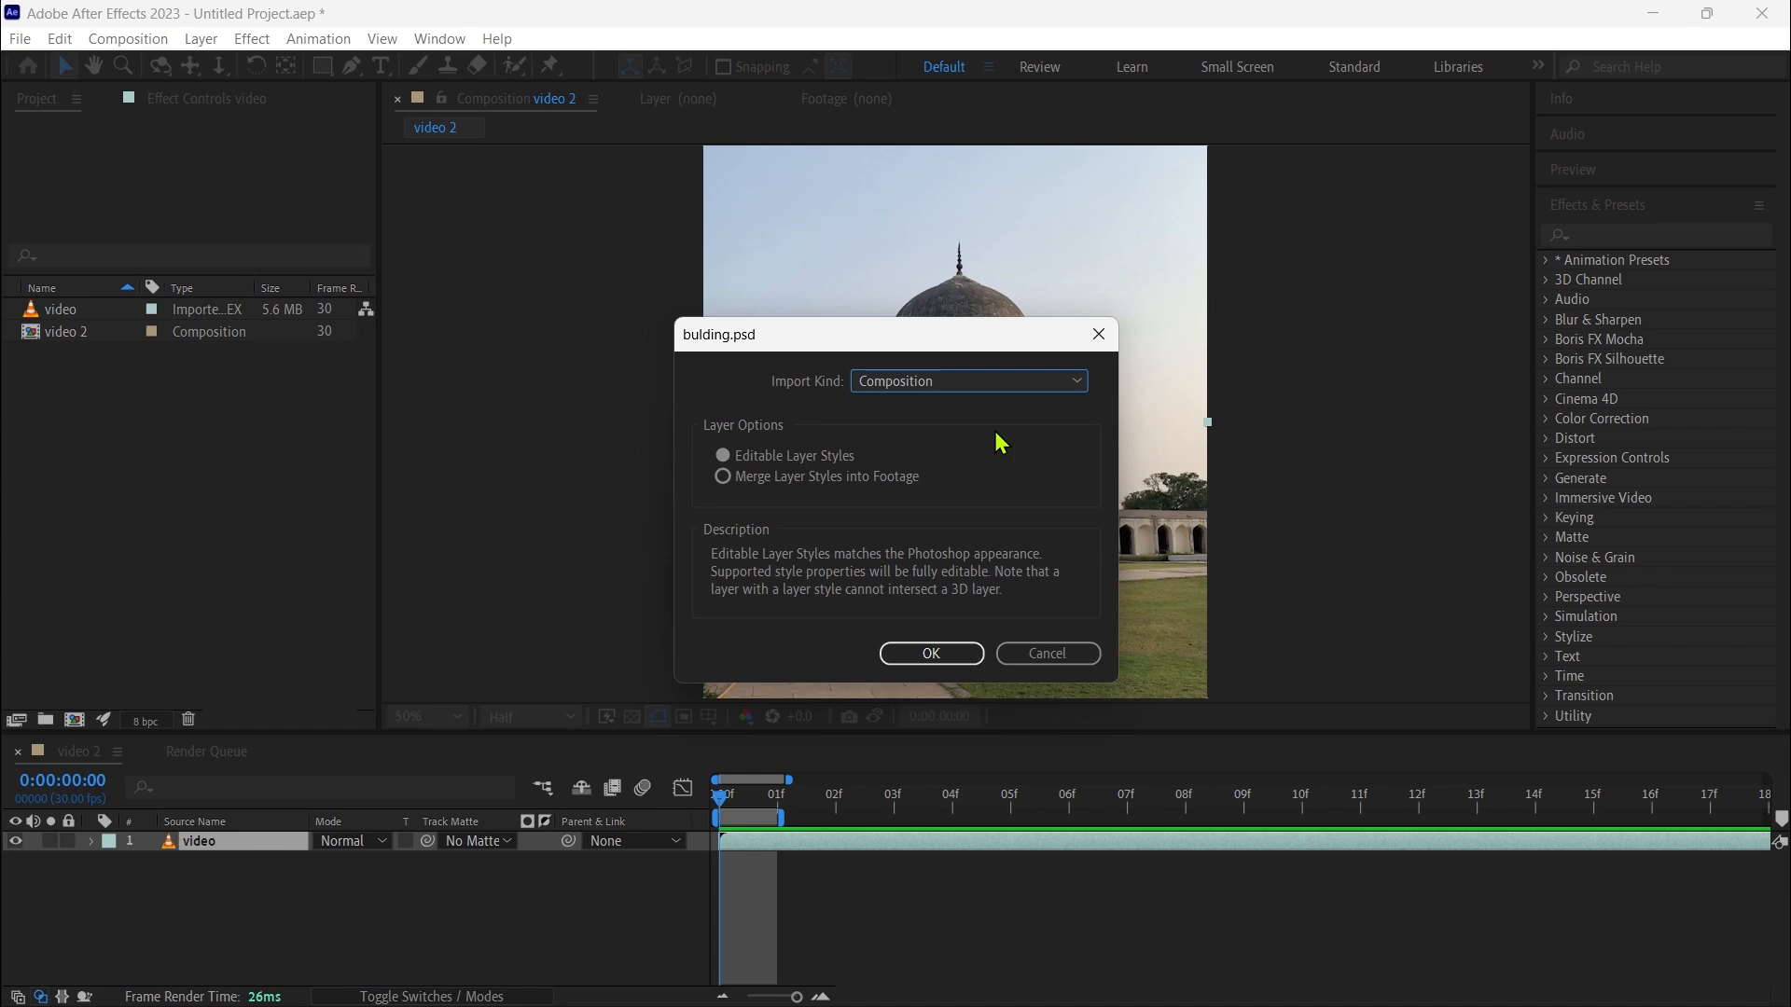
pyautogui.click(931, 654)
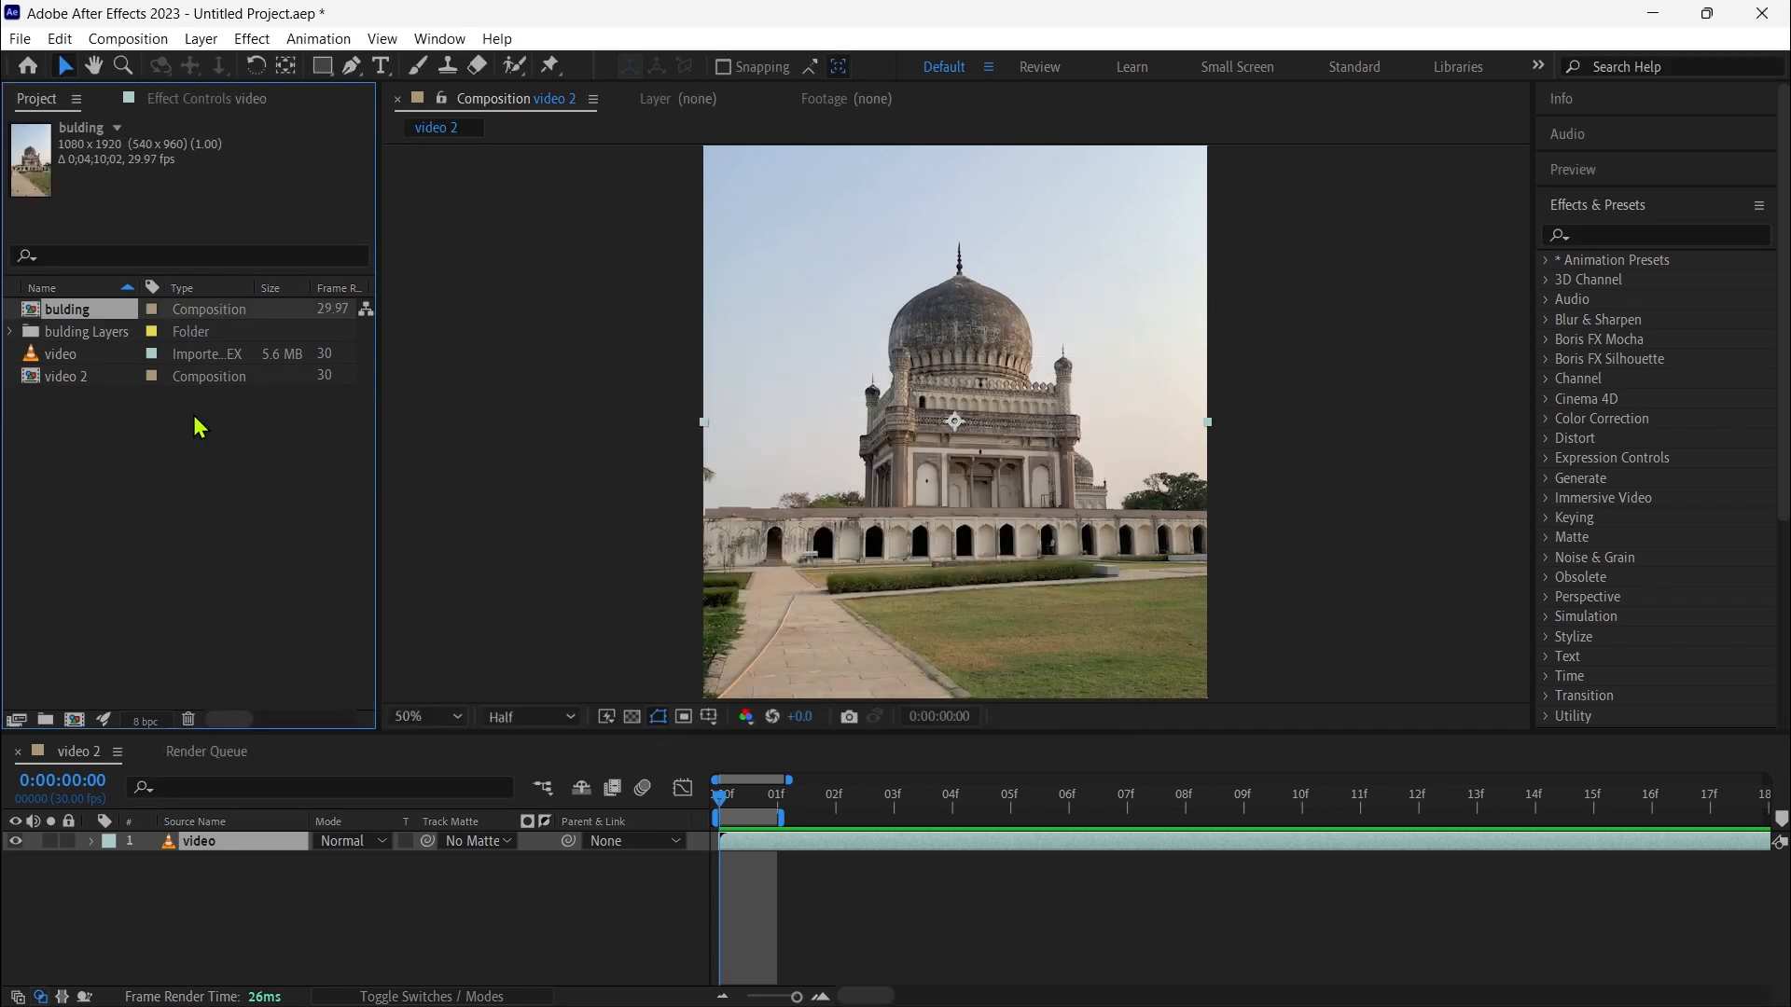
# Place the bulding composition above the video layer in video 2 and open it, enlarging the timeline area.
pyautogui.moveTo(89, 315); pyautogui.dragTo(231, 844)
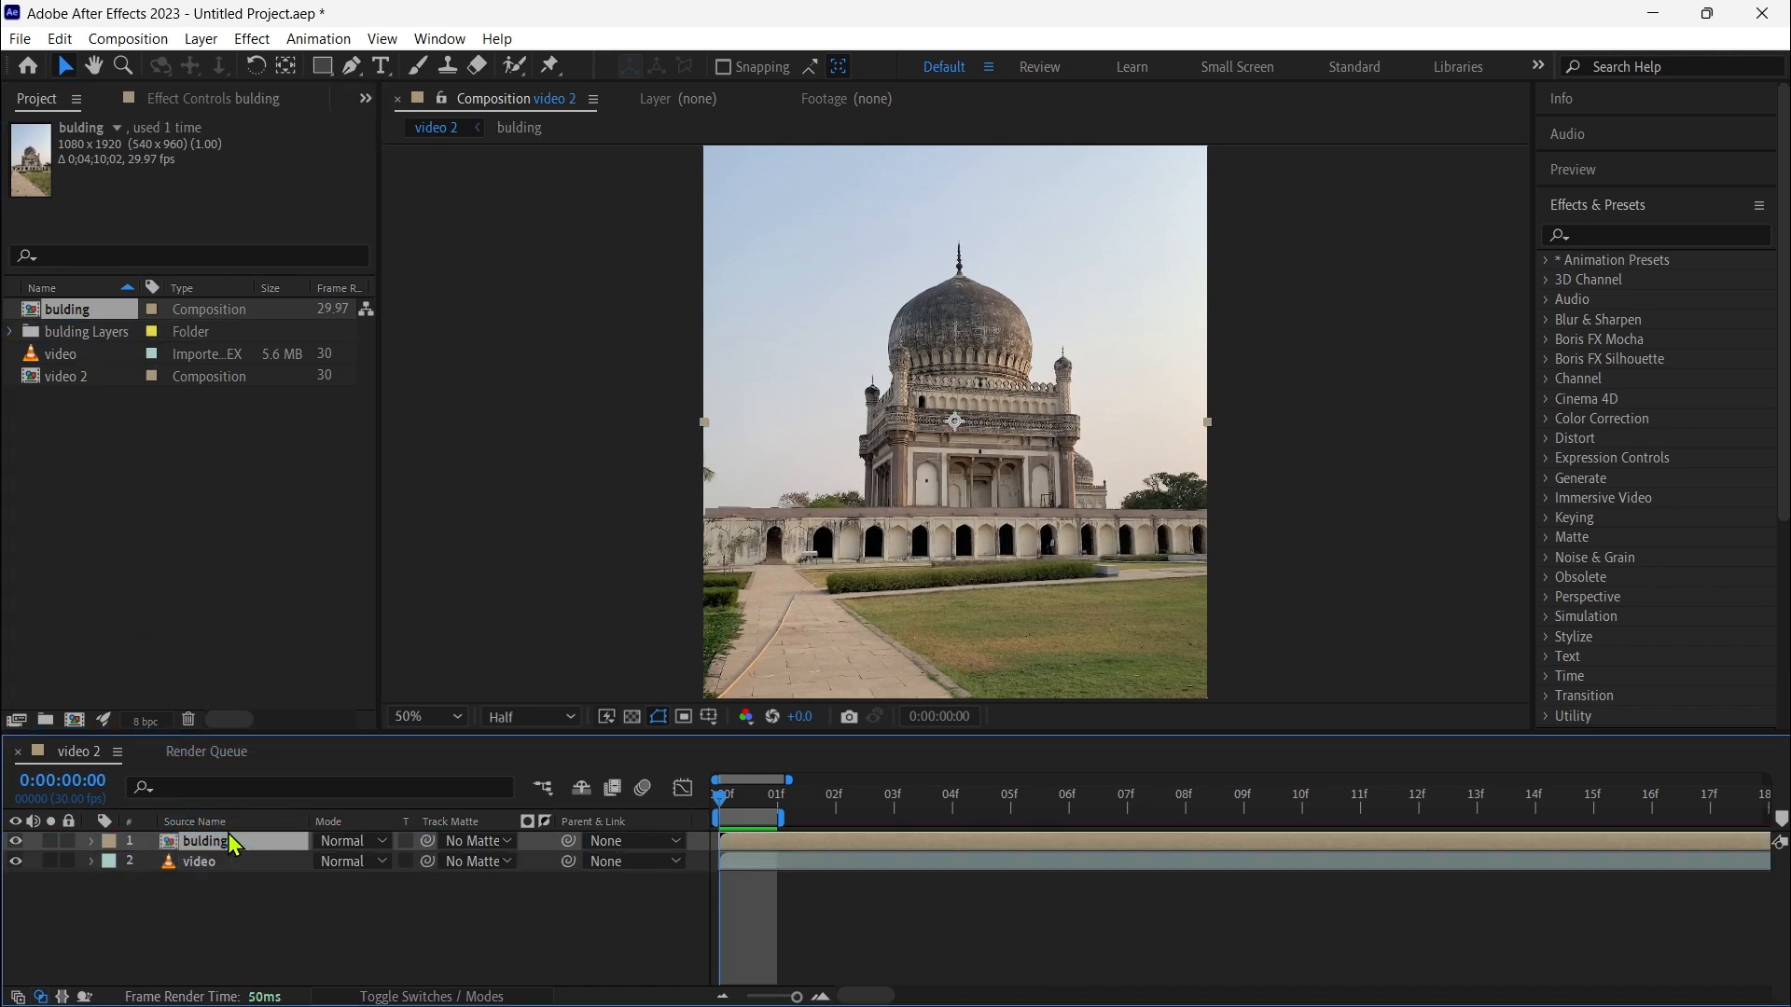
pyautogui.doubleClick(231, 844)
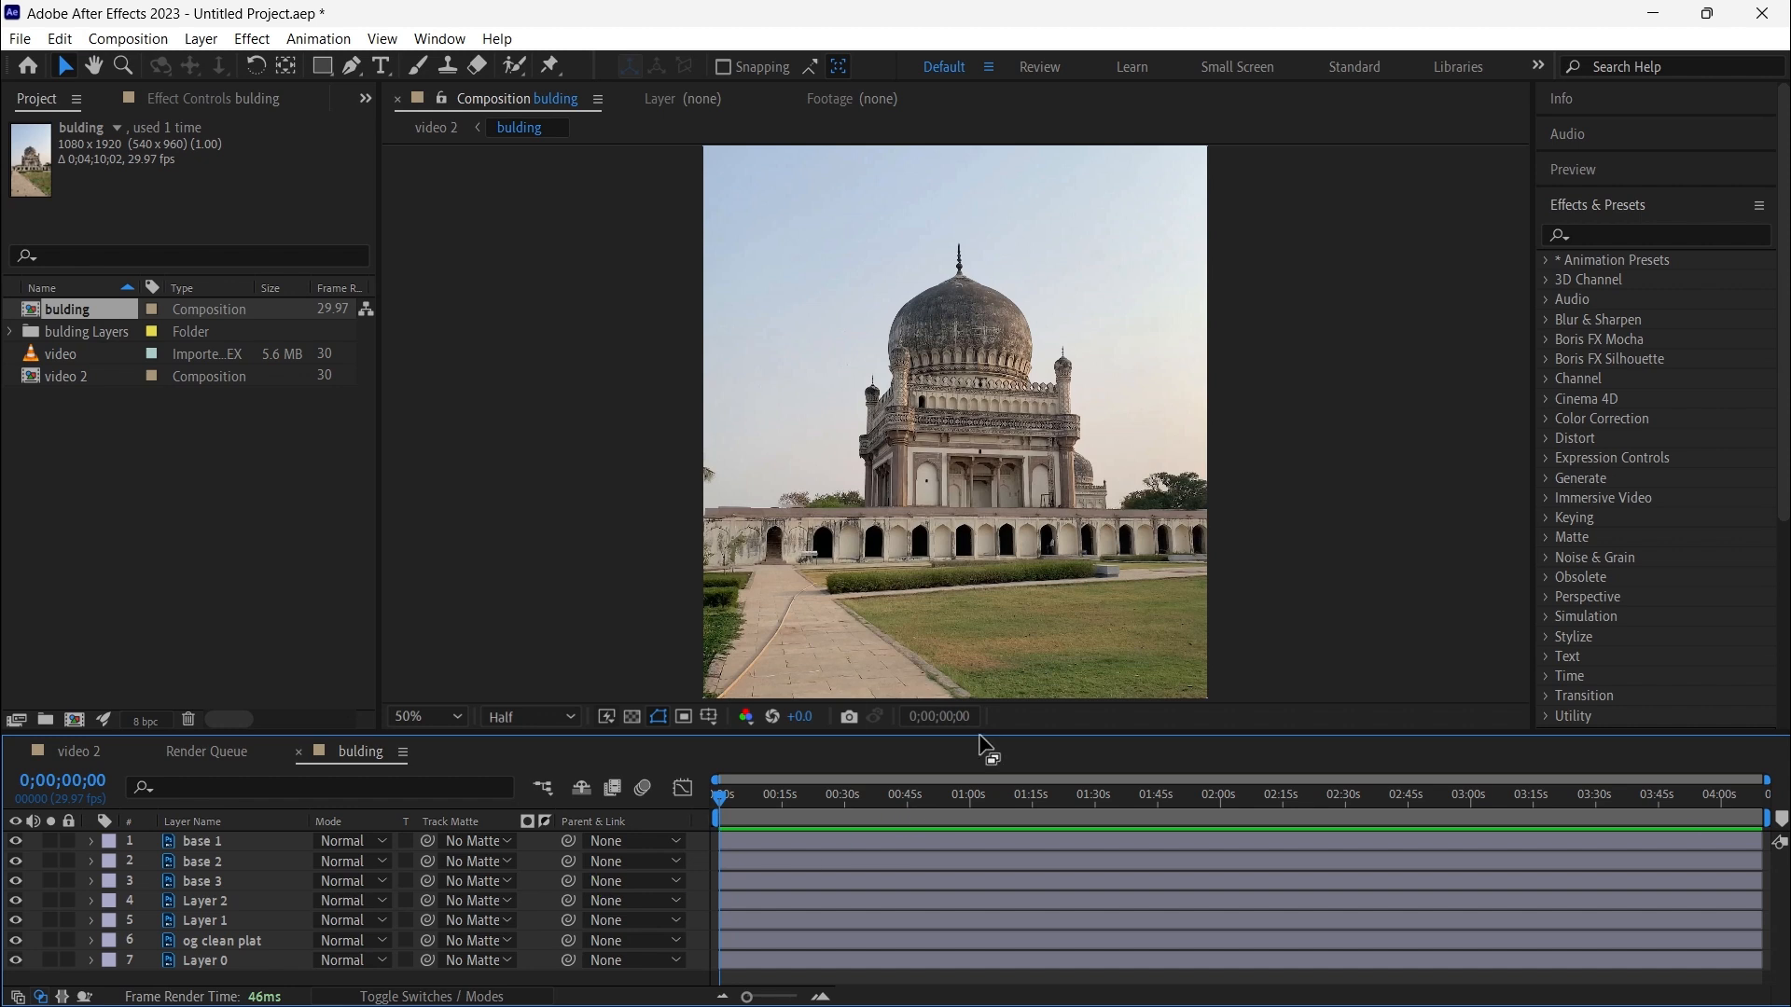
pyautogui.moveTo(981, 734); pyautogui.dragTo(983, 683)
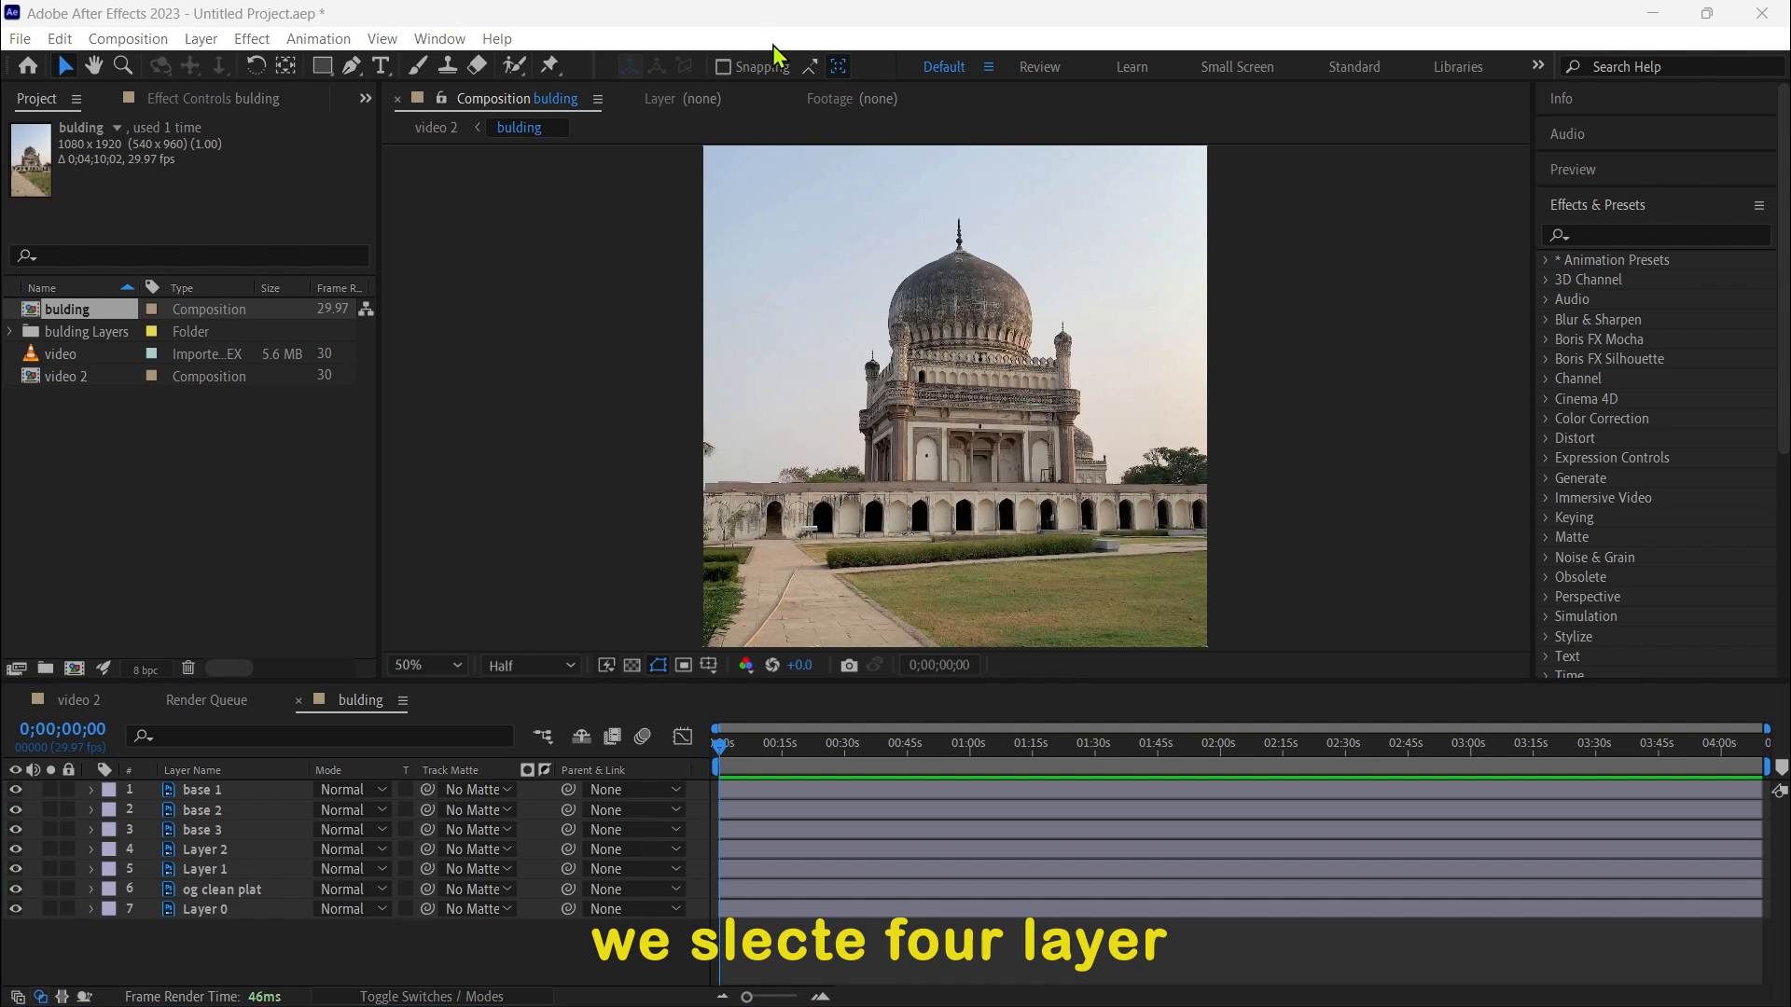
# Create Position keyframes at frame 0 on the base 1, base 2, base 3 and Layer 2 layers.
pyautogui.click(206, 797)
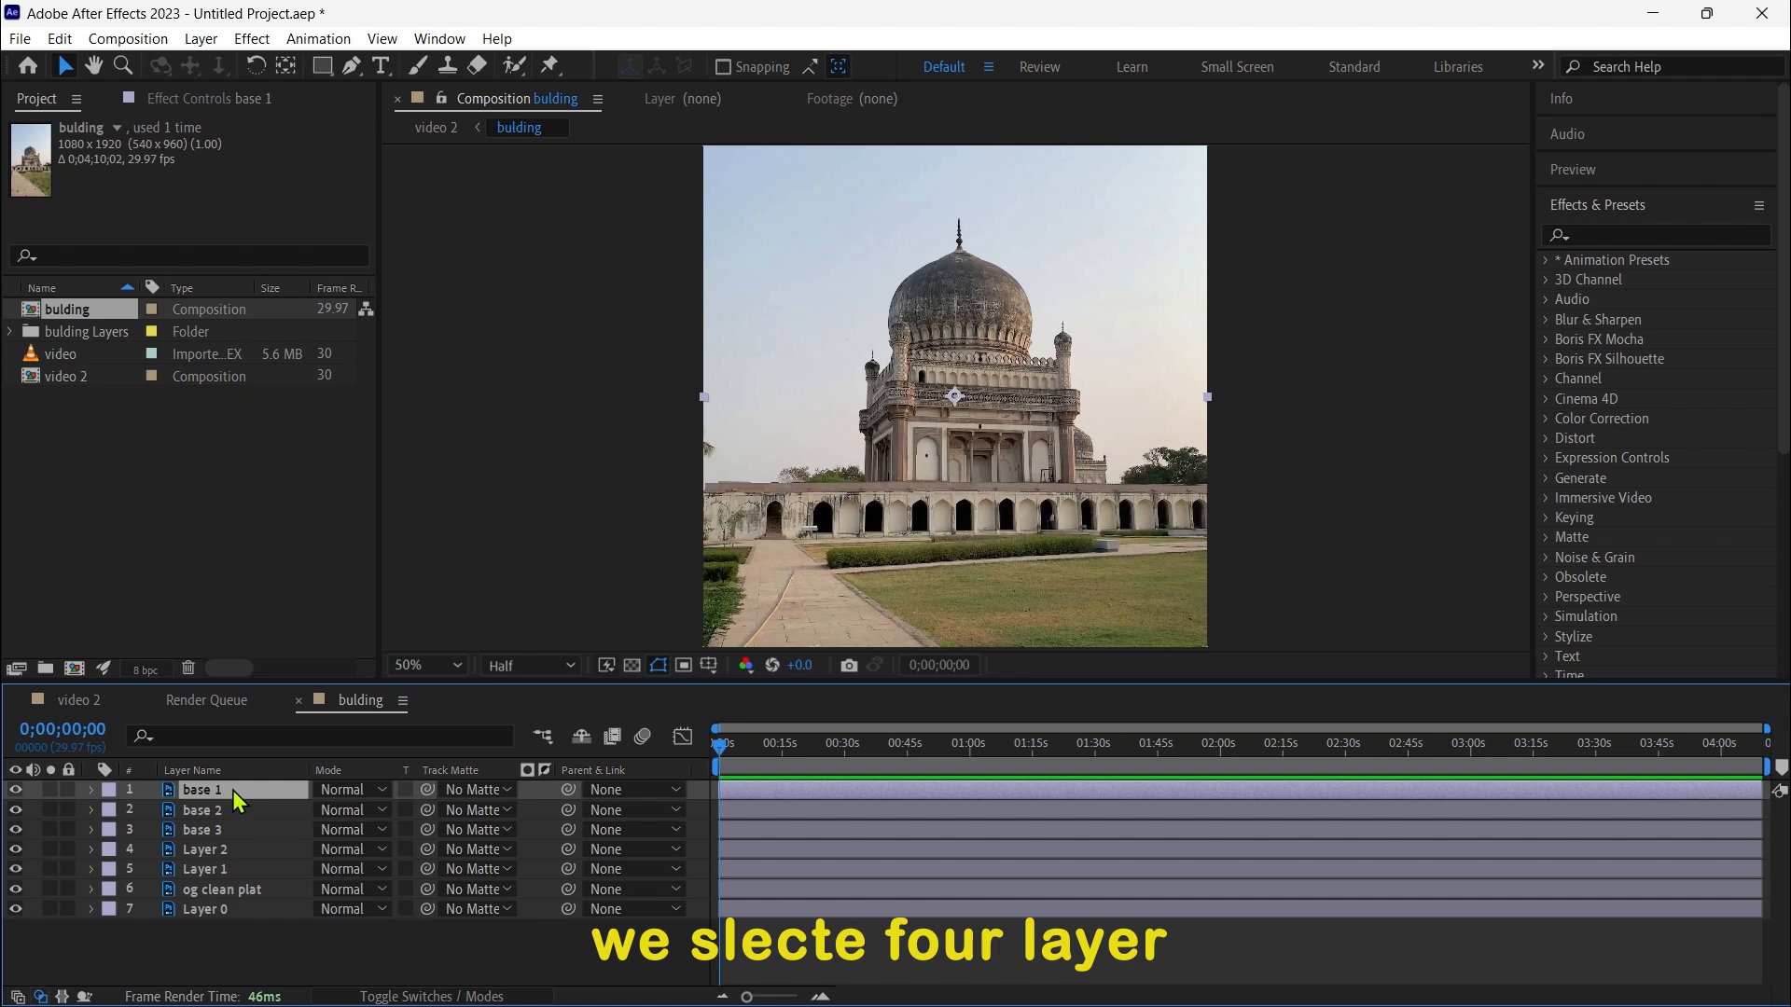
pyautogui.keyDown('shift'); pyautogui.click(244, 851); pyautogui.keyUp('shift')
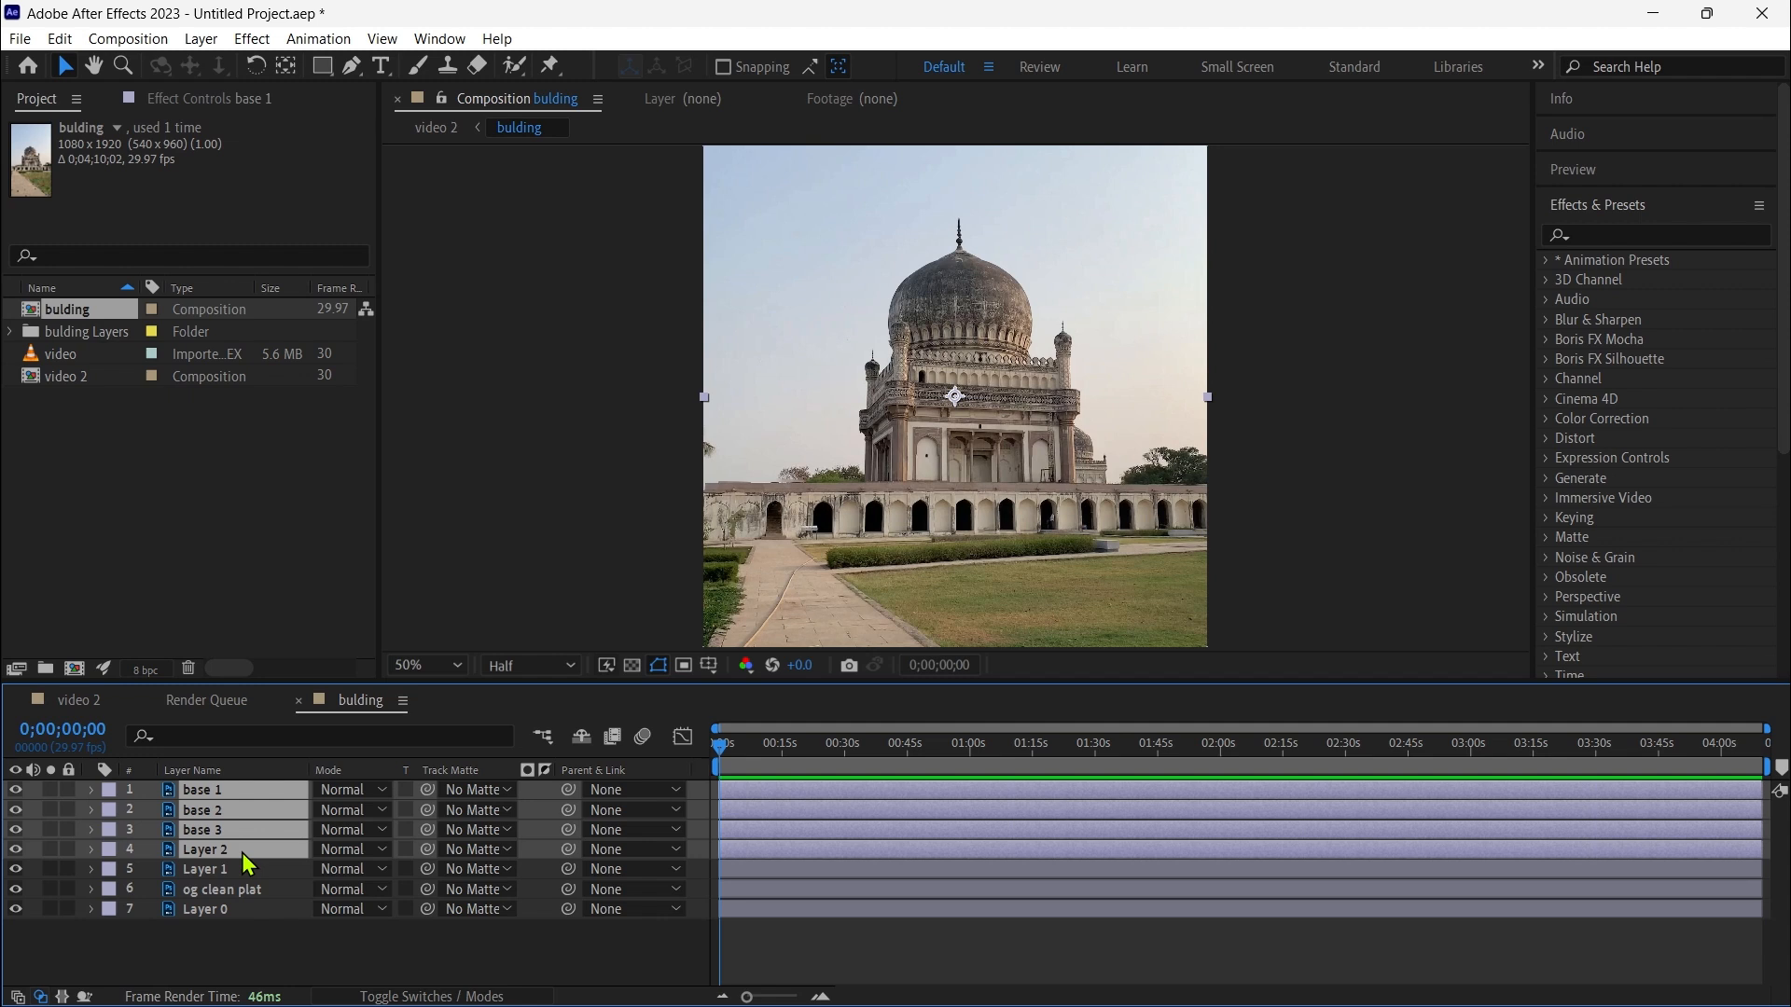
pyautogui.press('p')
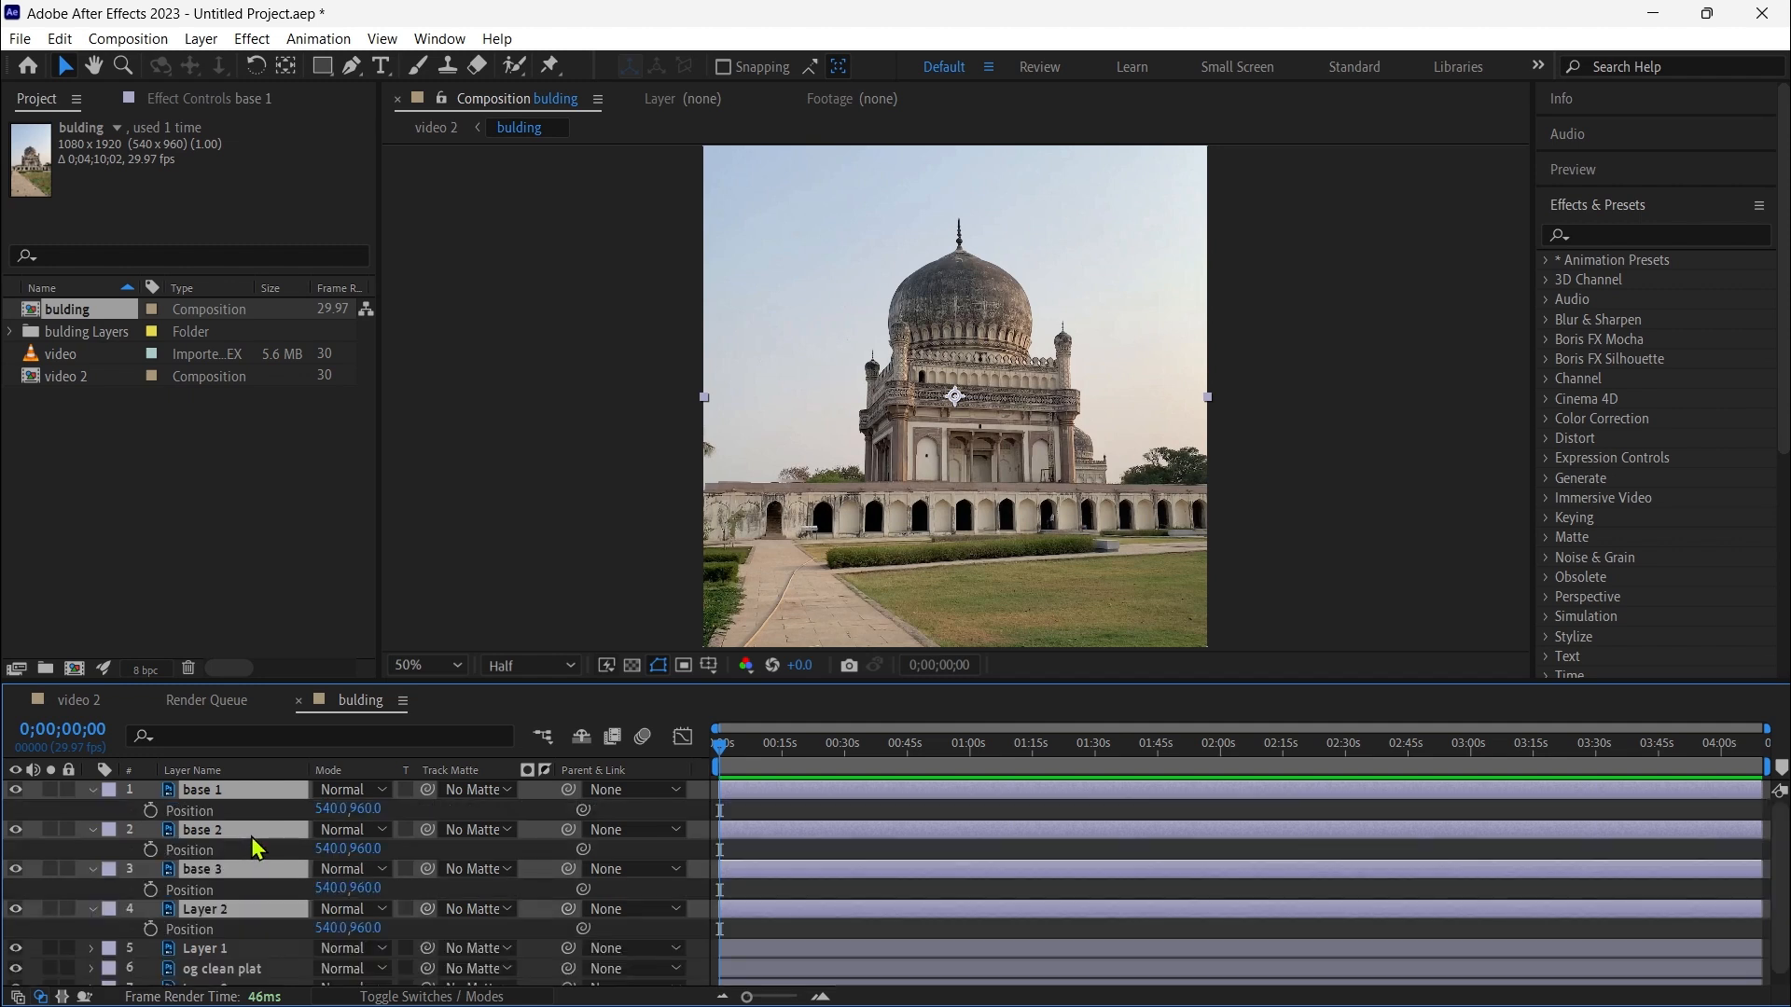
pyautogui.click(151, 810)
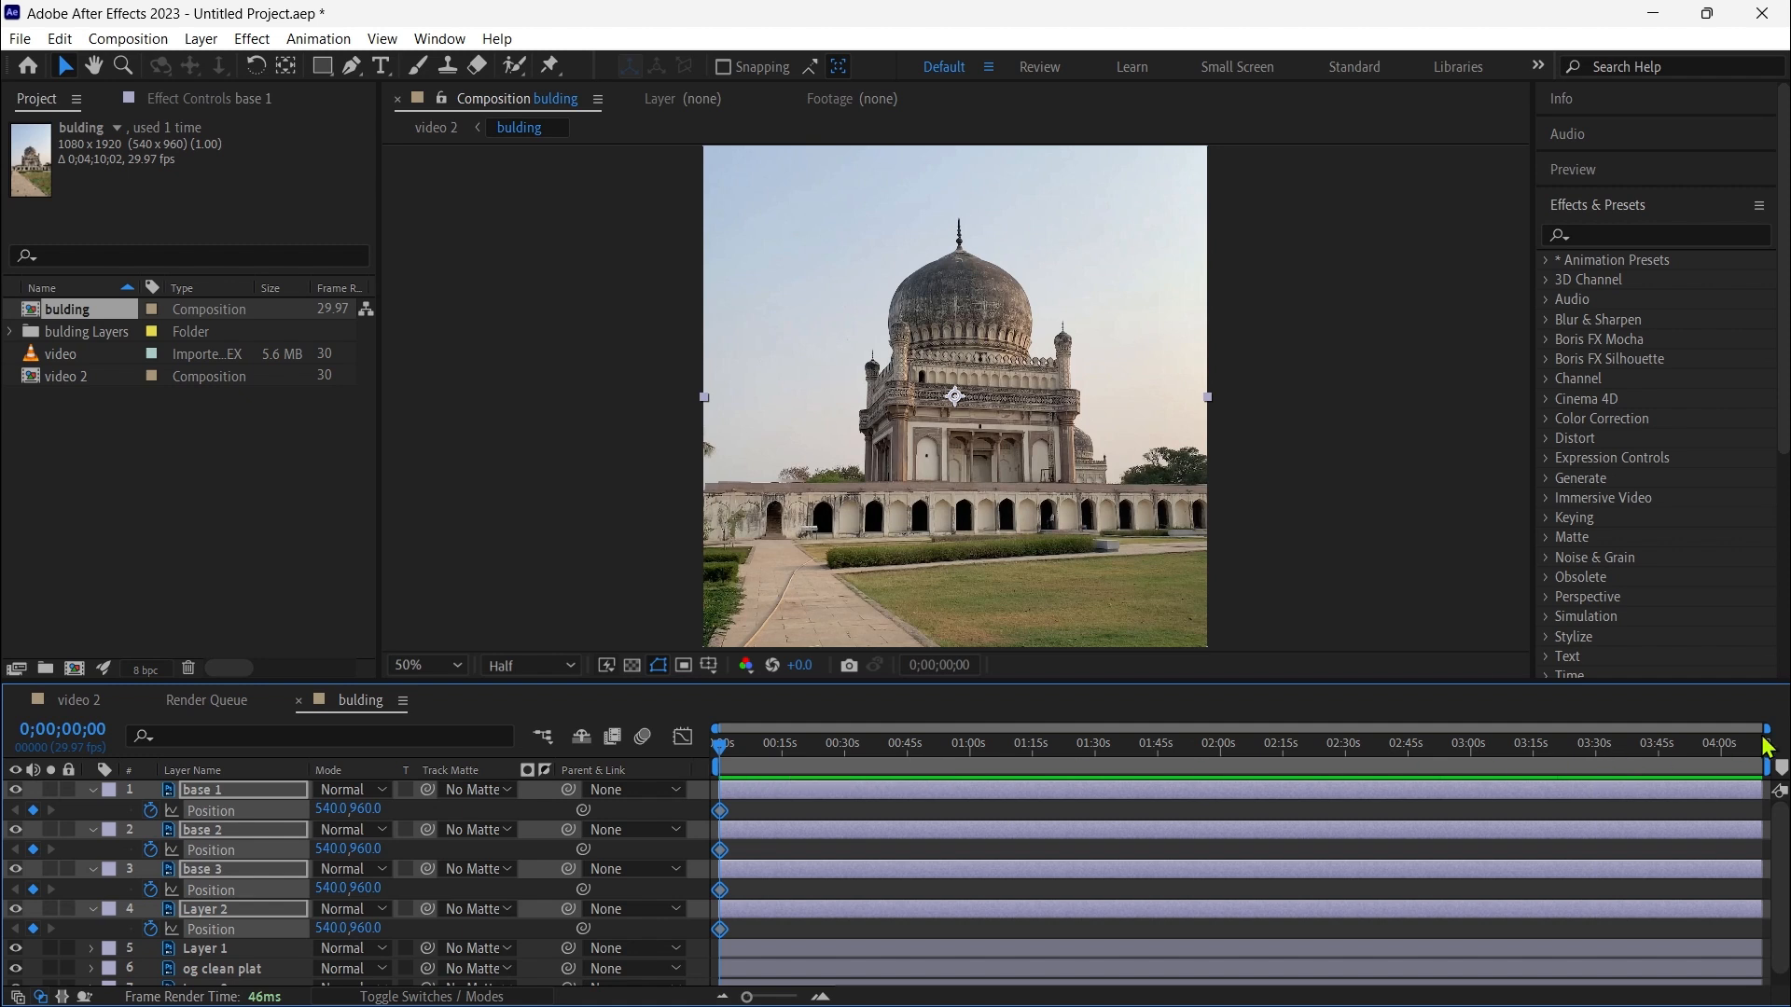
# Add Position keyframes at frame 5 on base 1, base 2, base 3 and Layer 2, and collapse the layers.
pyautogui.moveTo(1766, 726); pyautogui.dragTo(726, 729)
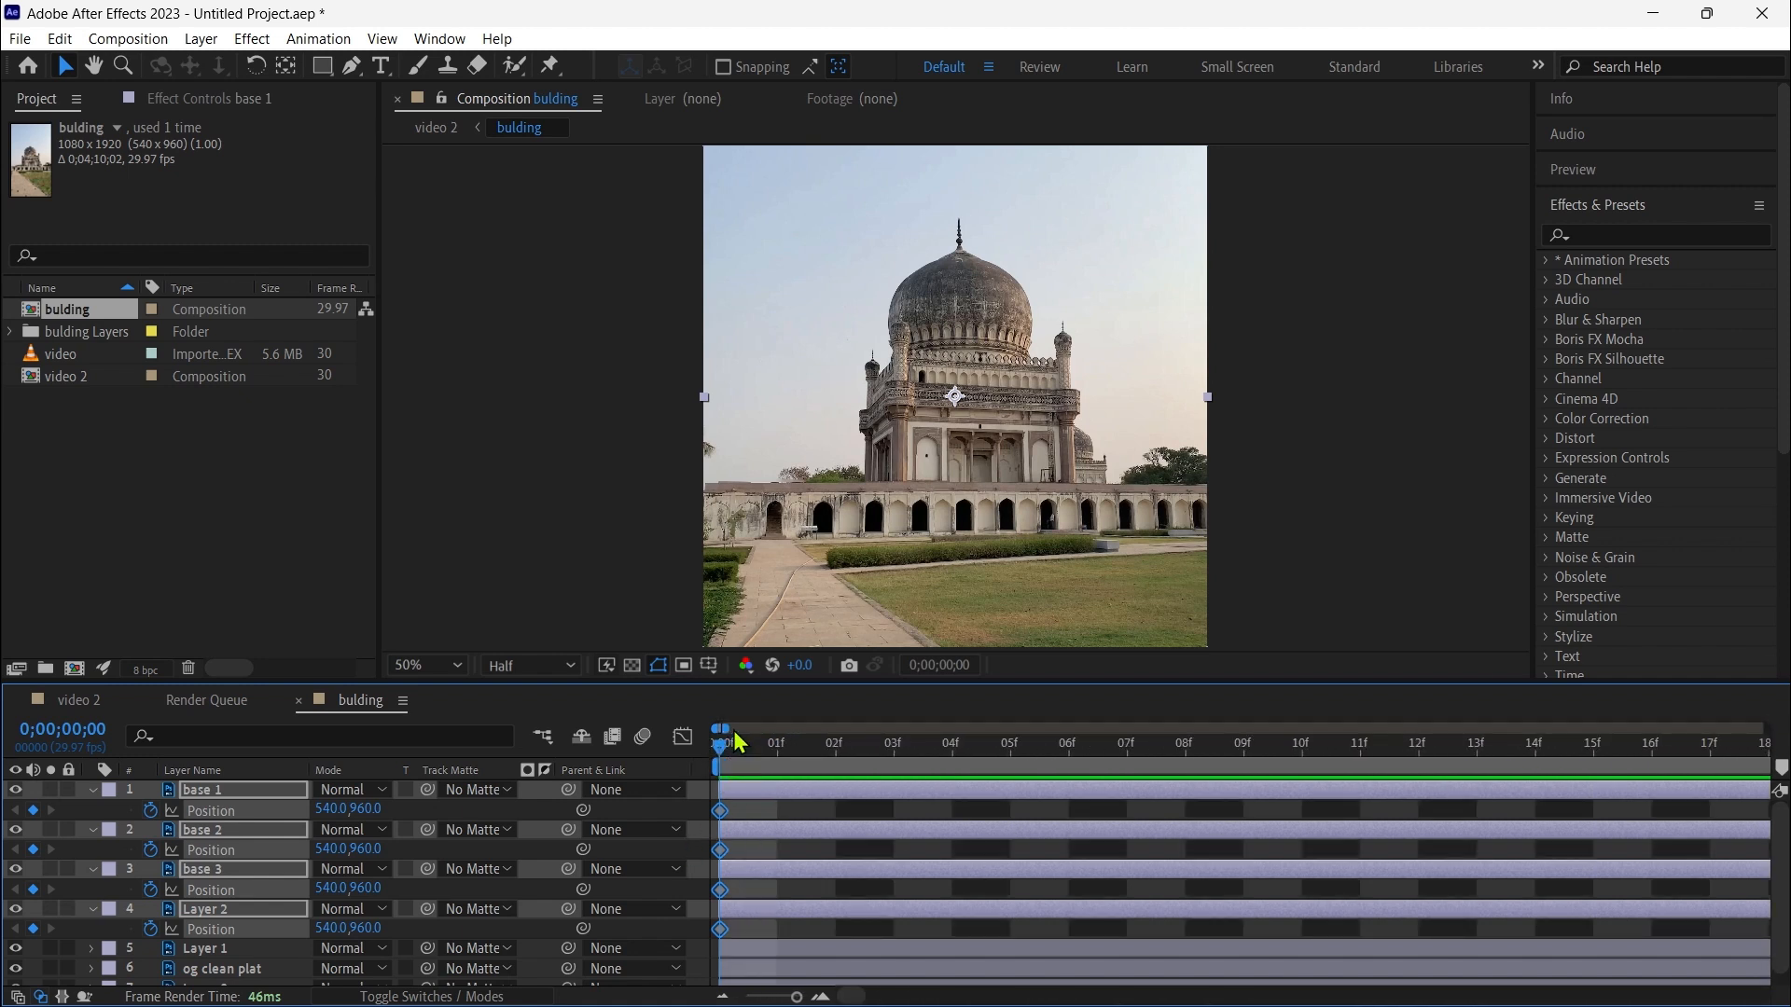
pyautogui.moveTo(728, 728); pyautogui.dragTo(903, 760)
pyautogui.click(34, 812)
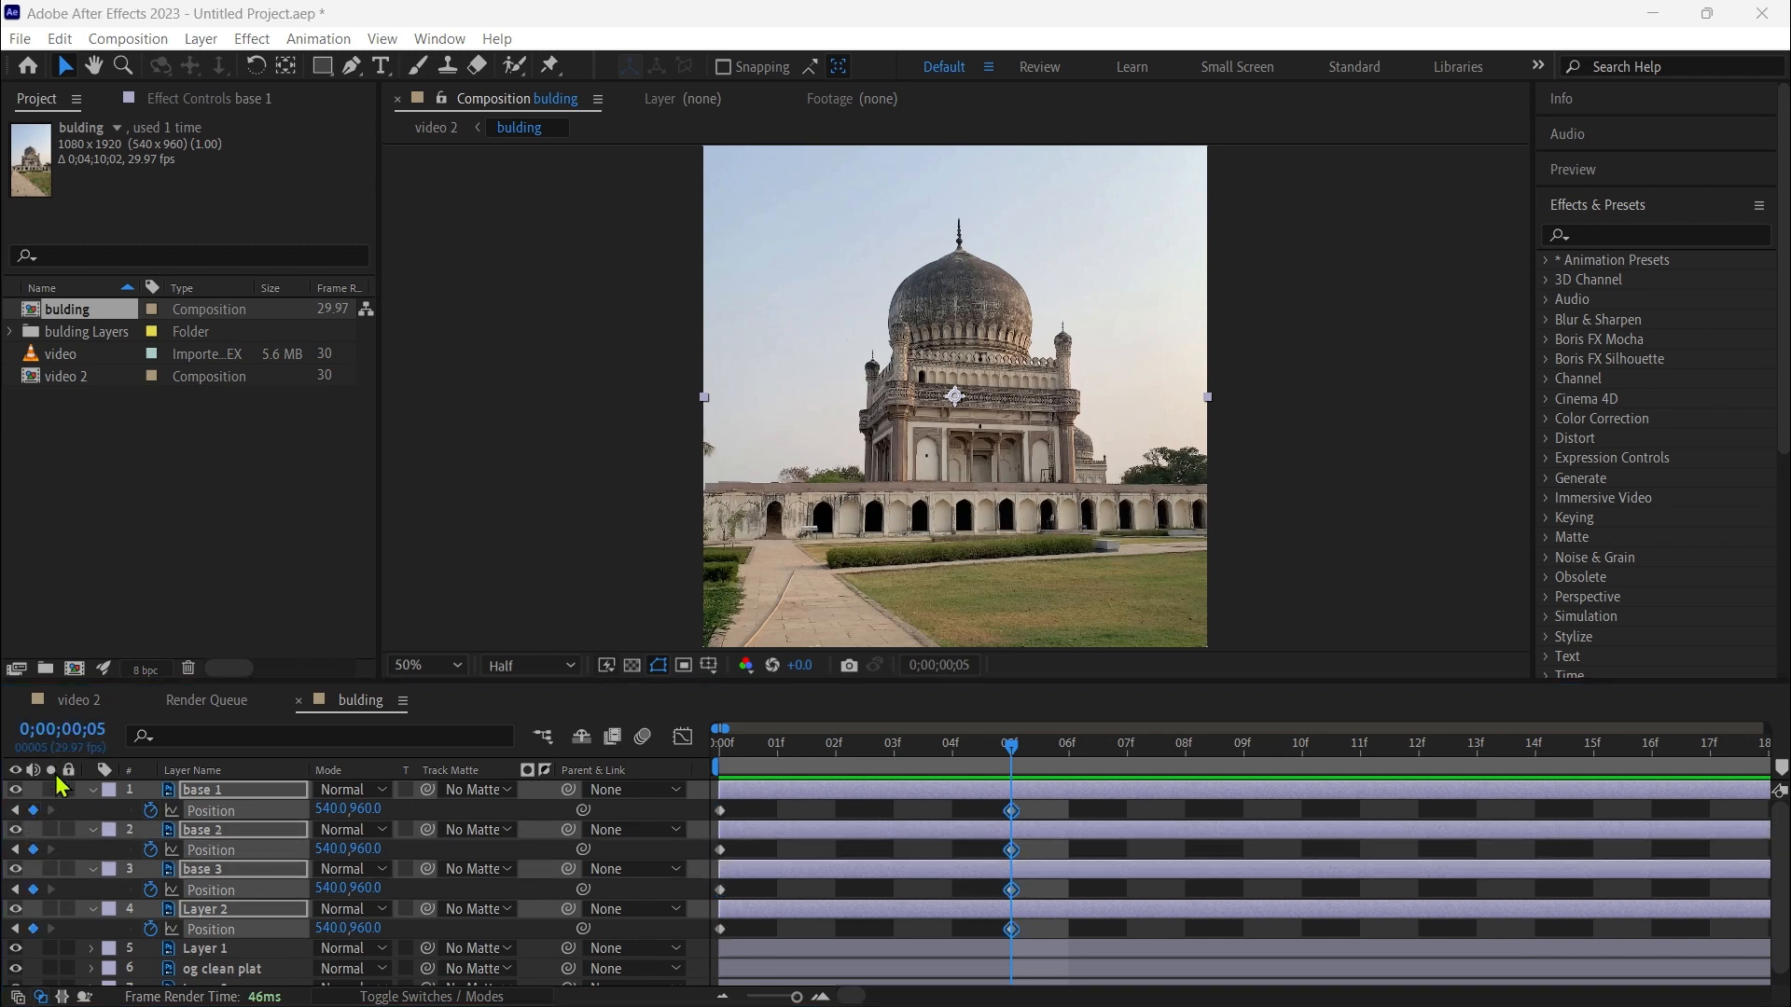
pyautogui.click(93, 790)
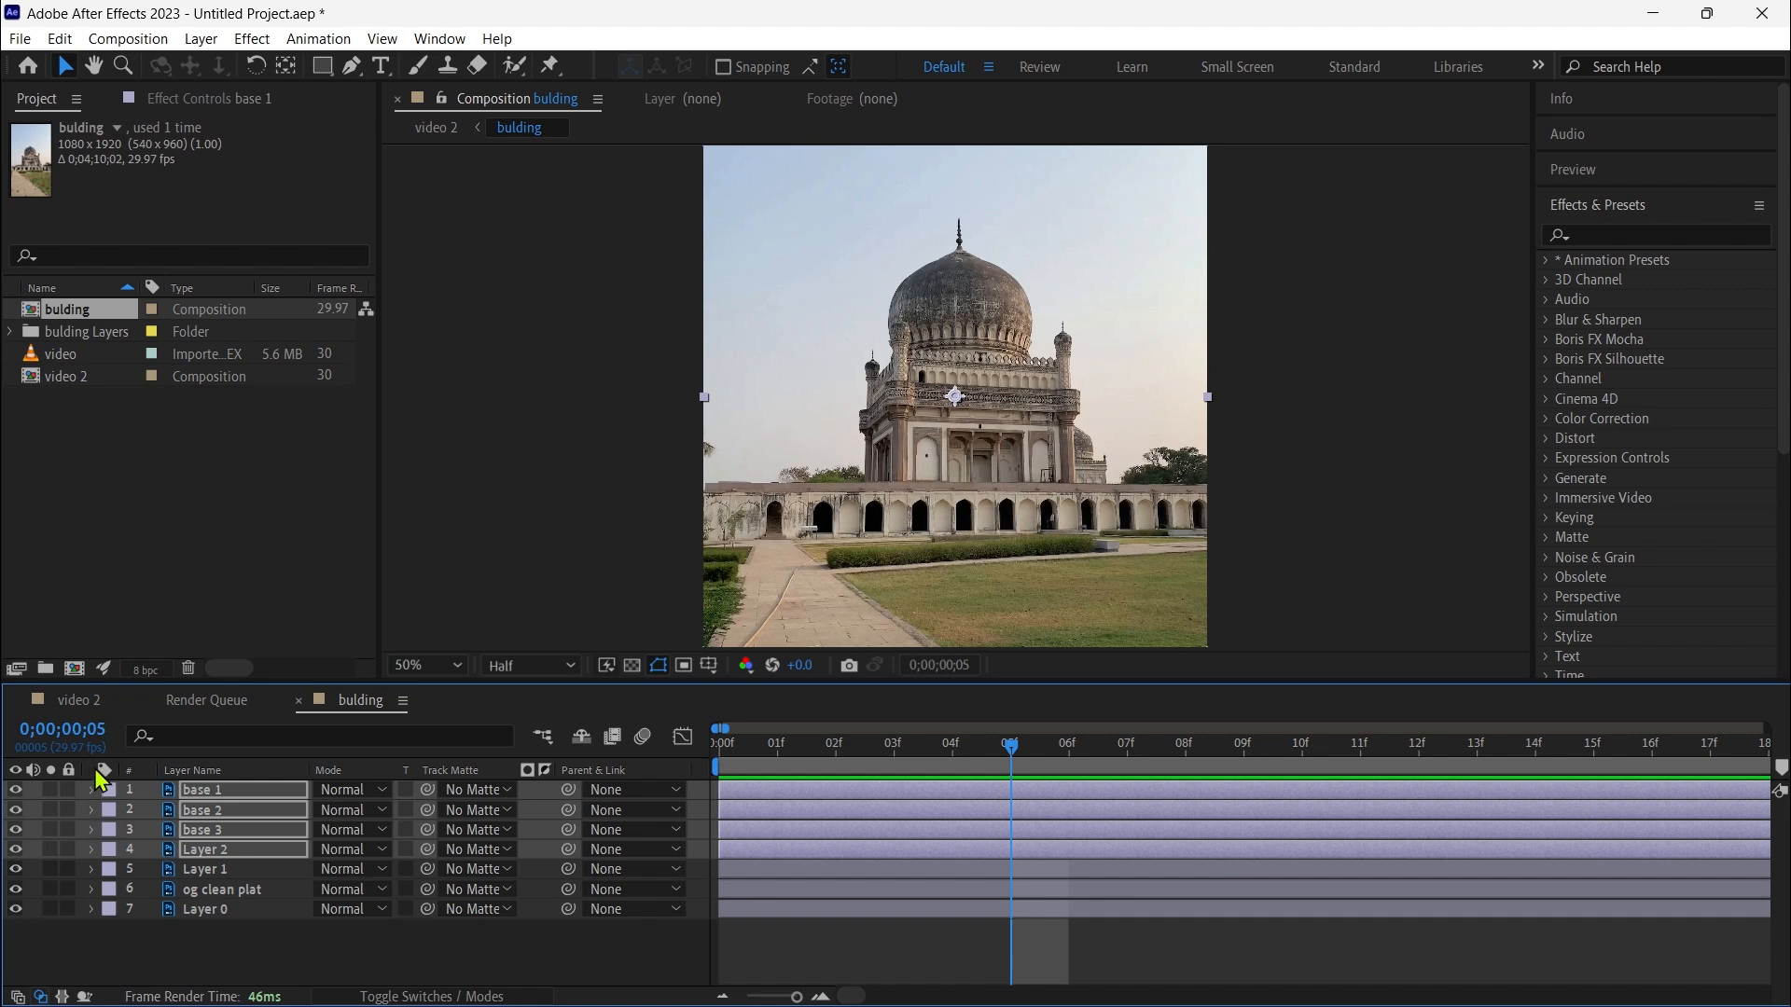
# Hide base 2, base 3, Layer 2, Layer 1 and Layer 0, leaving only base 1 and og clean plat shown.
pyautogui.click(252, 788)
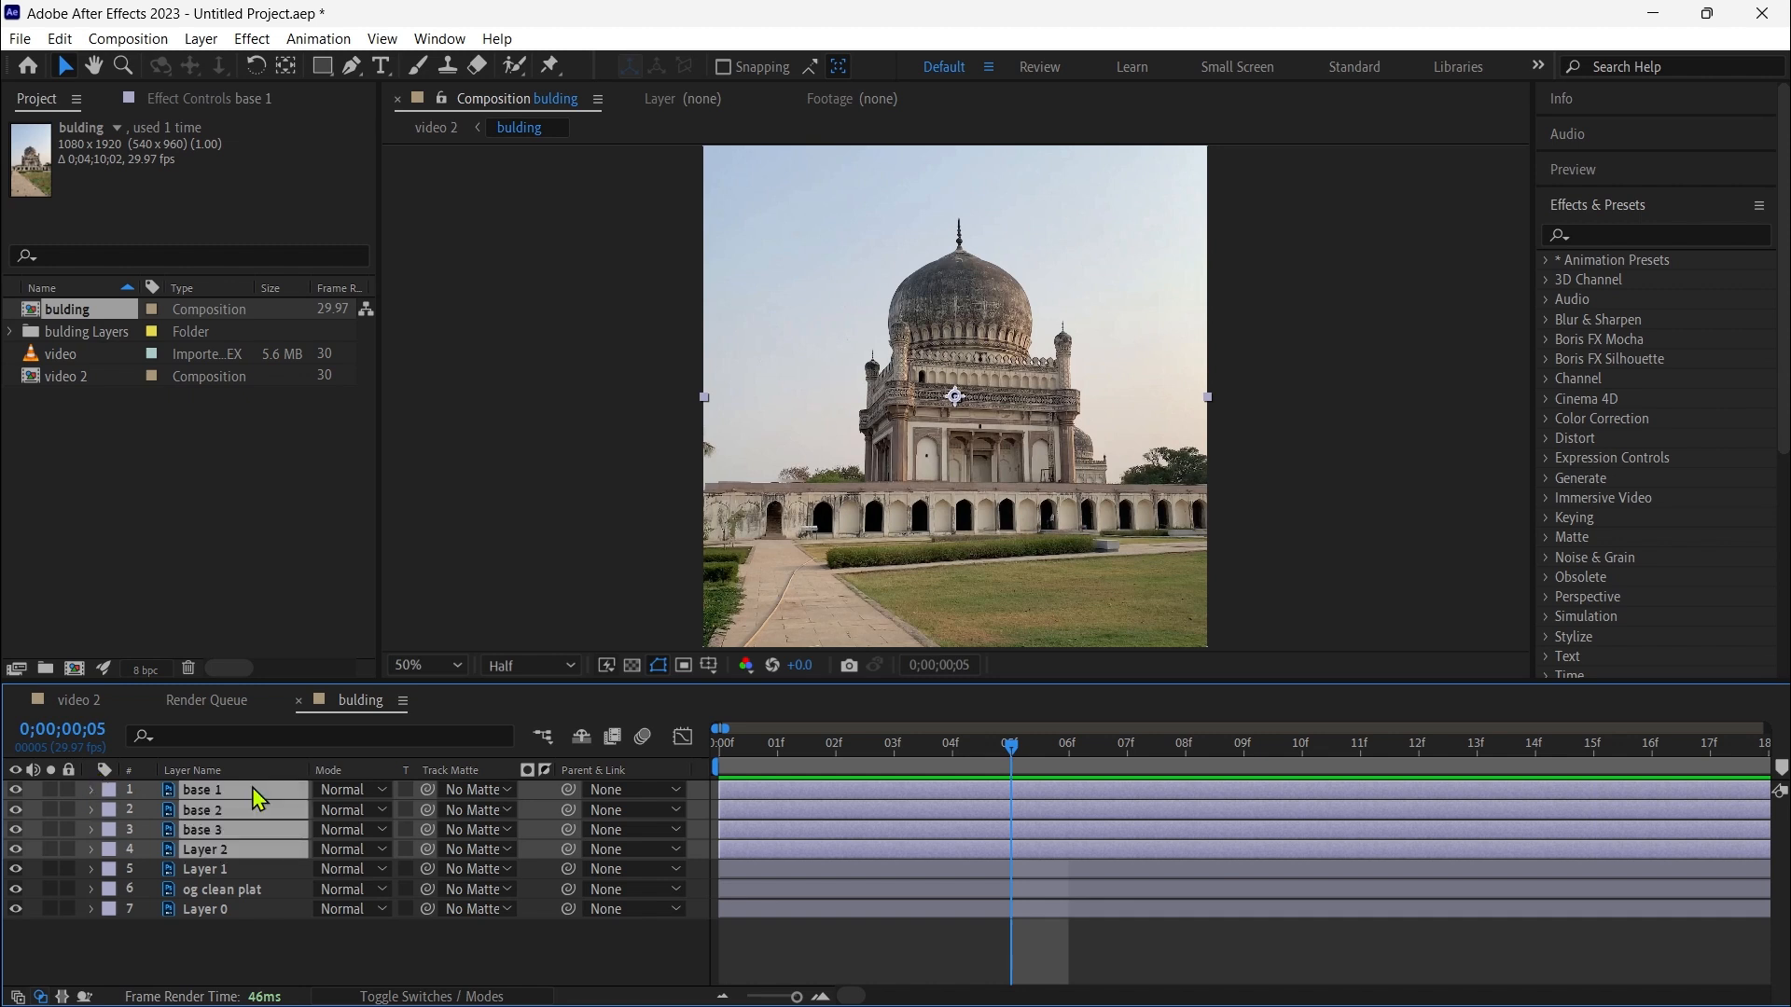
pyautogui.click(87, 946)
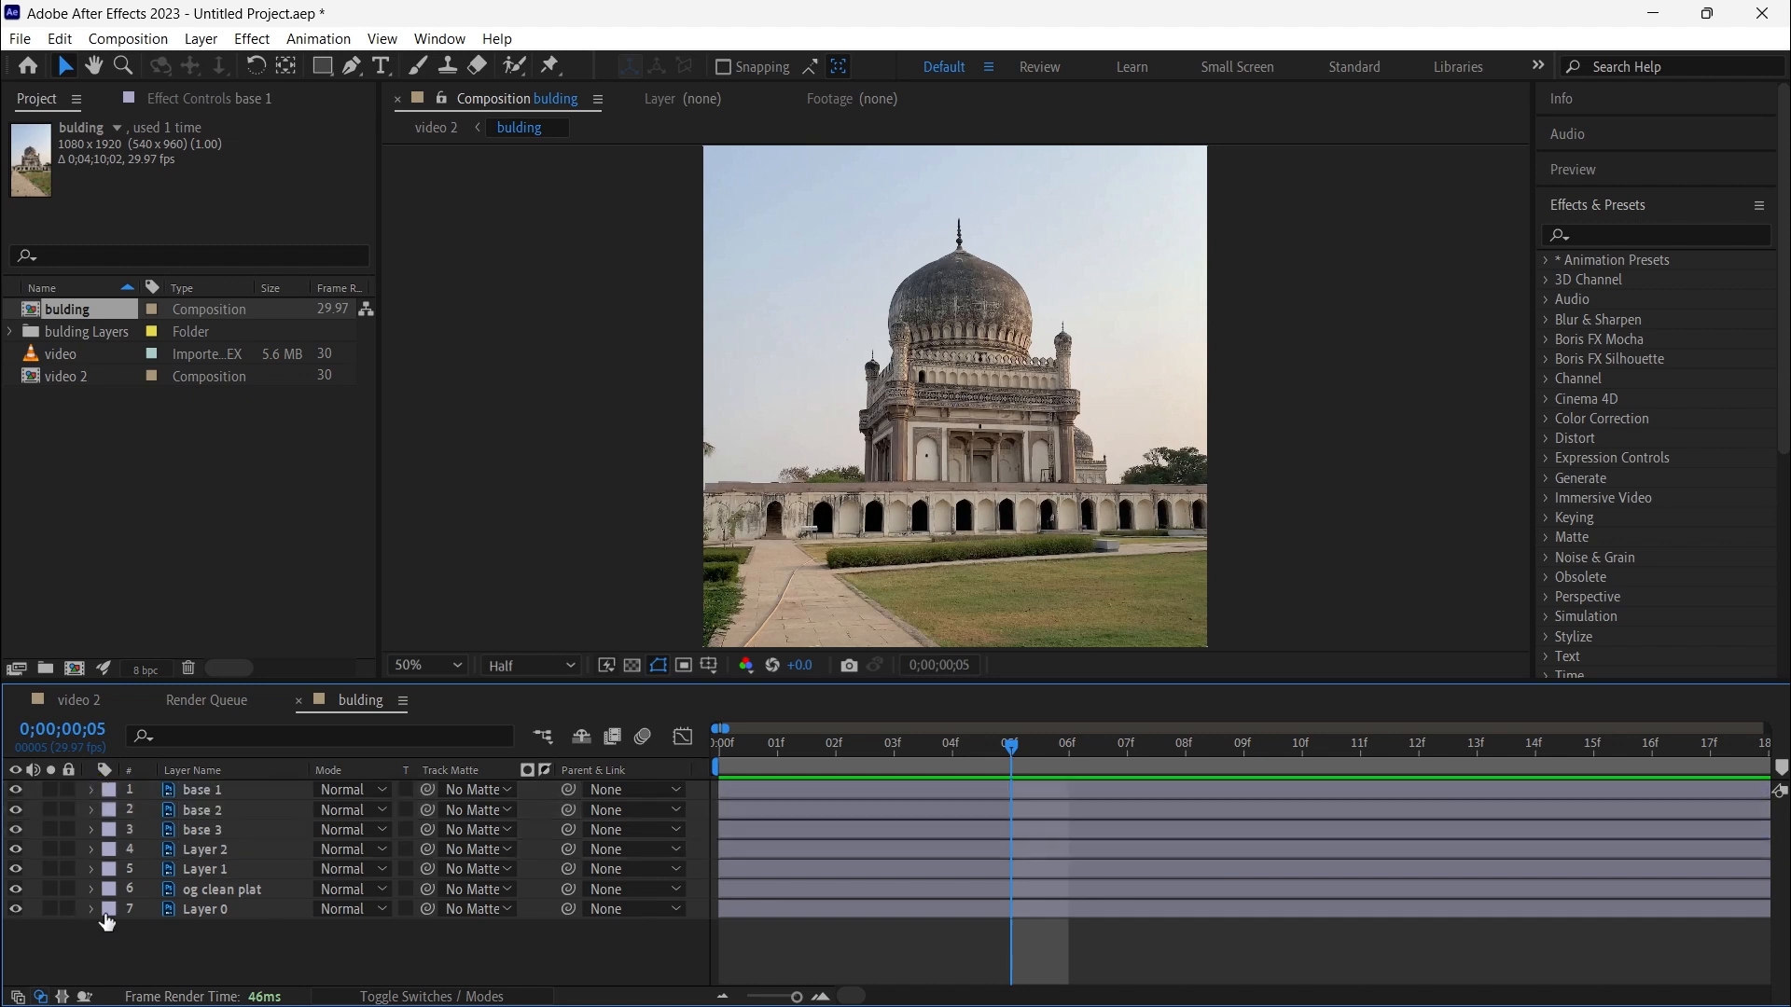
pyautogui.click(15, 811)
pyautogui.click(16, 868)
pyautogui.click(16, 849)
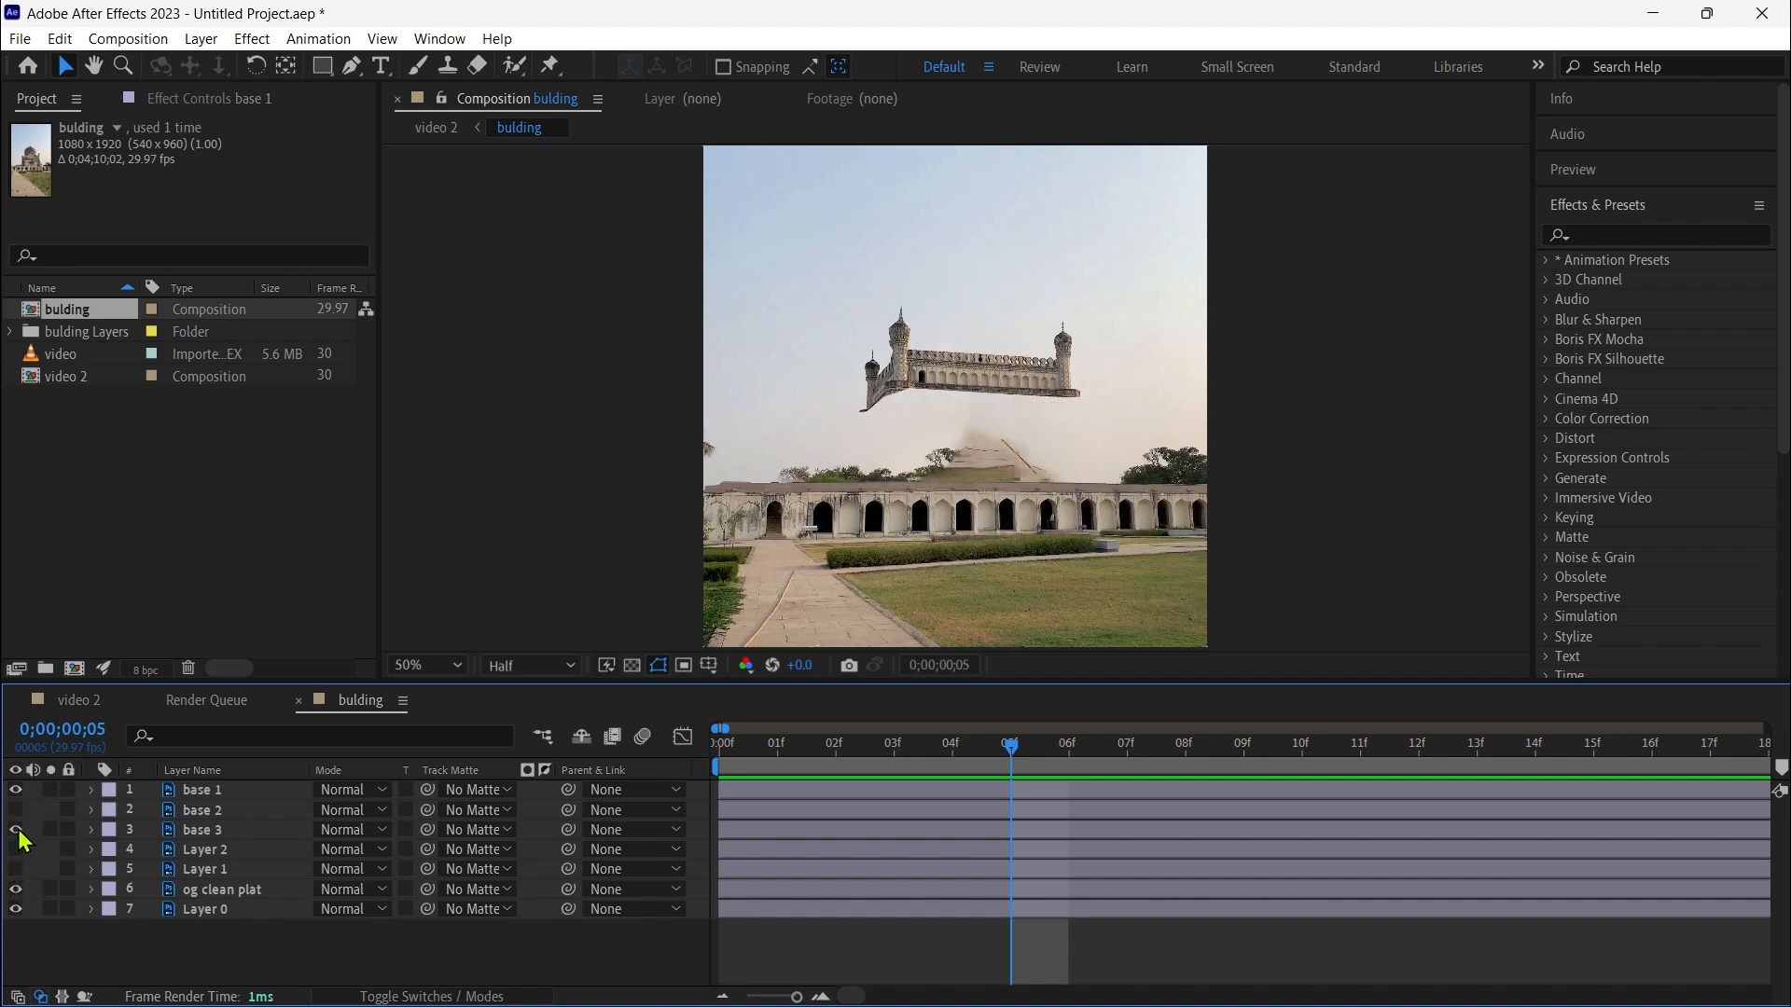
pyautogui.click(18, 830)
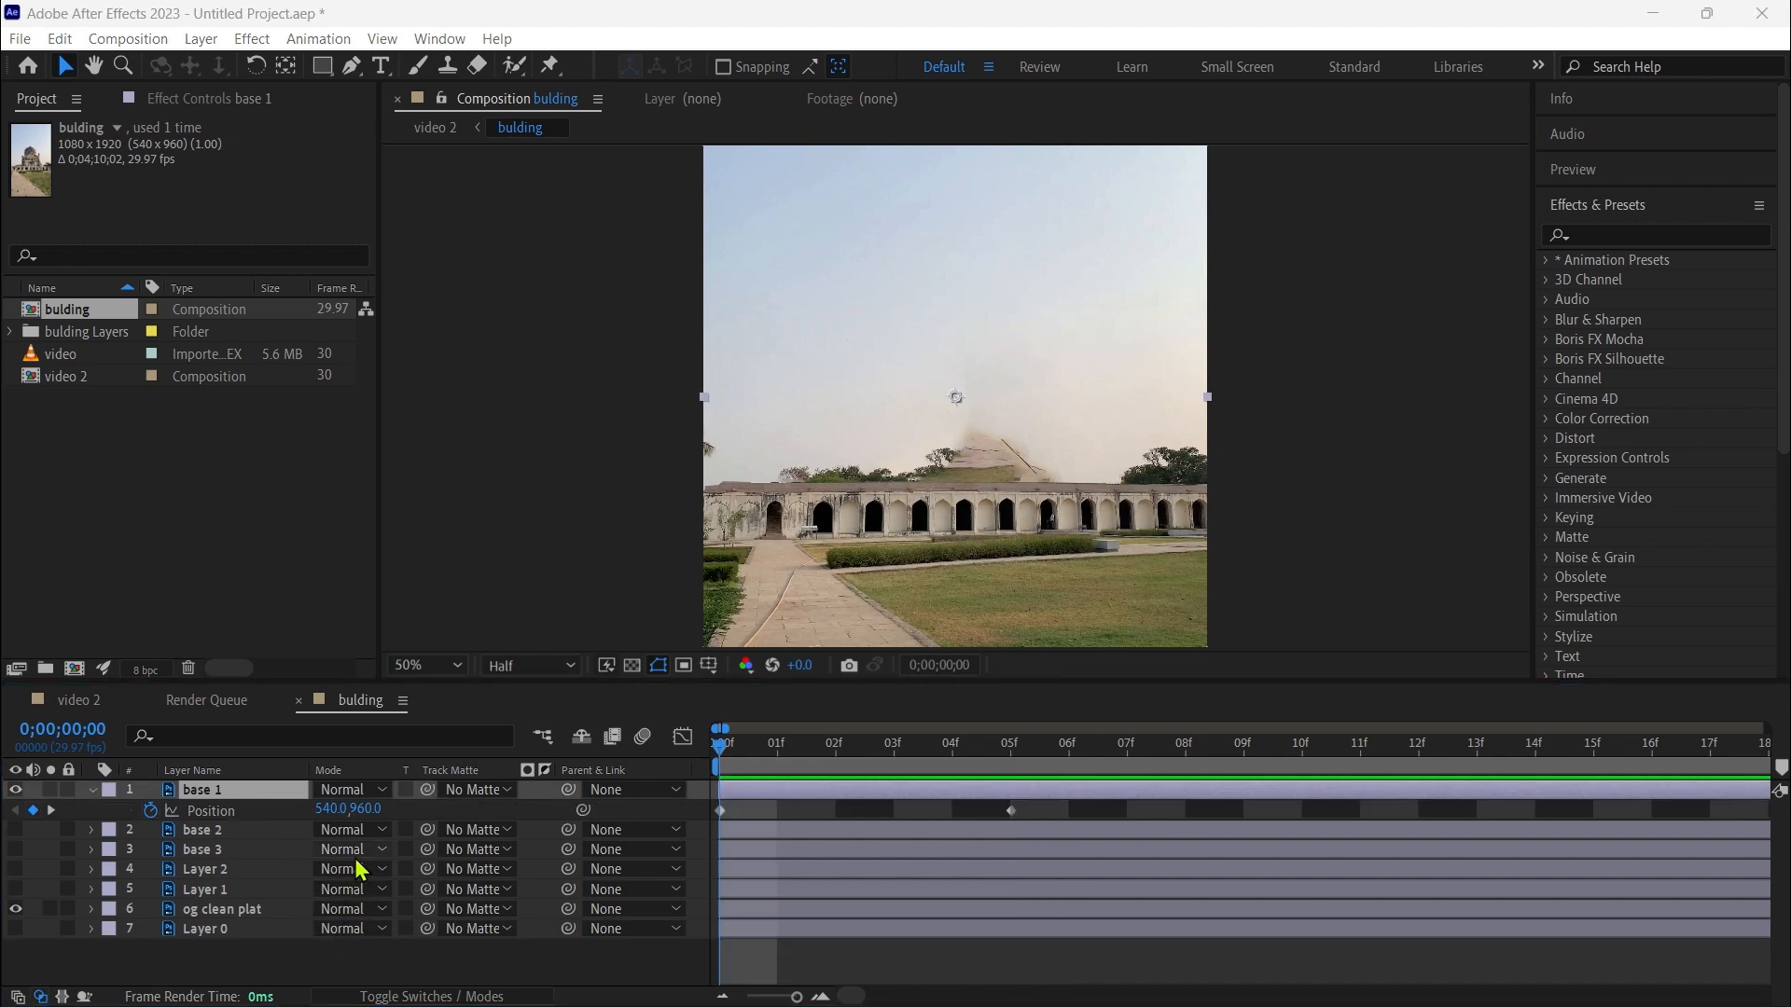
# Raise the base 1 wall out of the frame at frame 0 by setting its Position to 540, 58.
pyautogui.moveTo(362, 808); pyautogui.dragTo(192, 793)
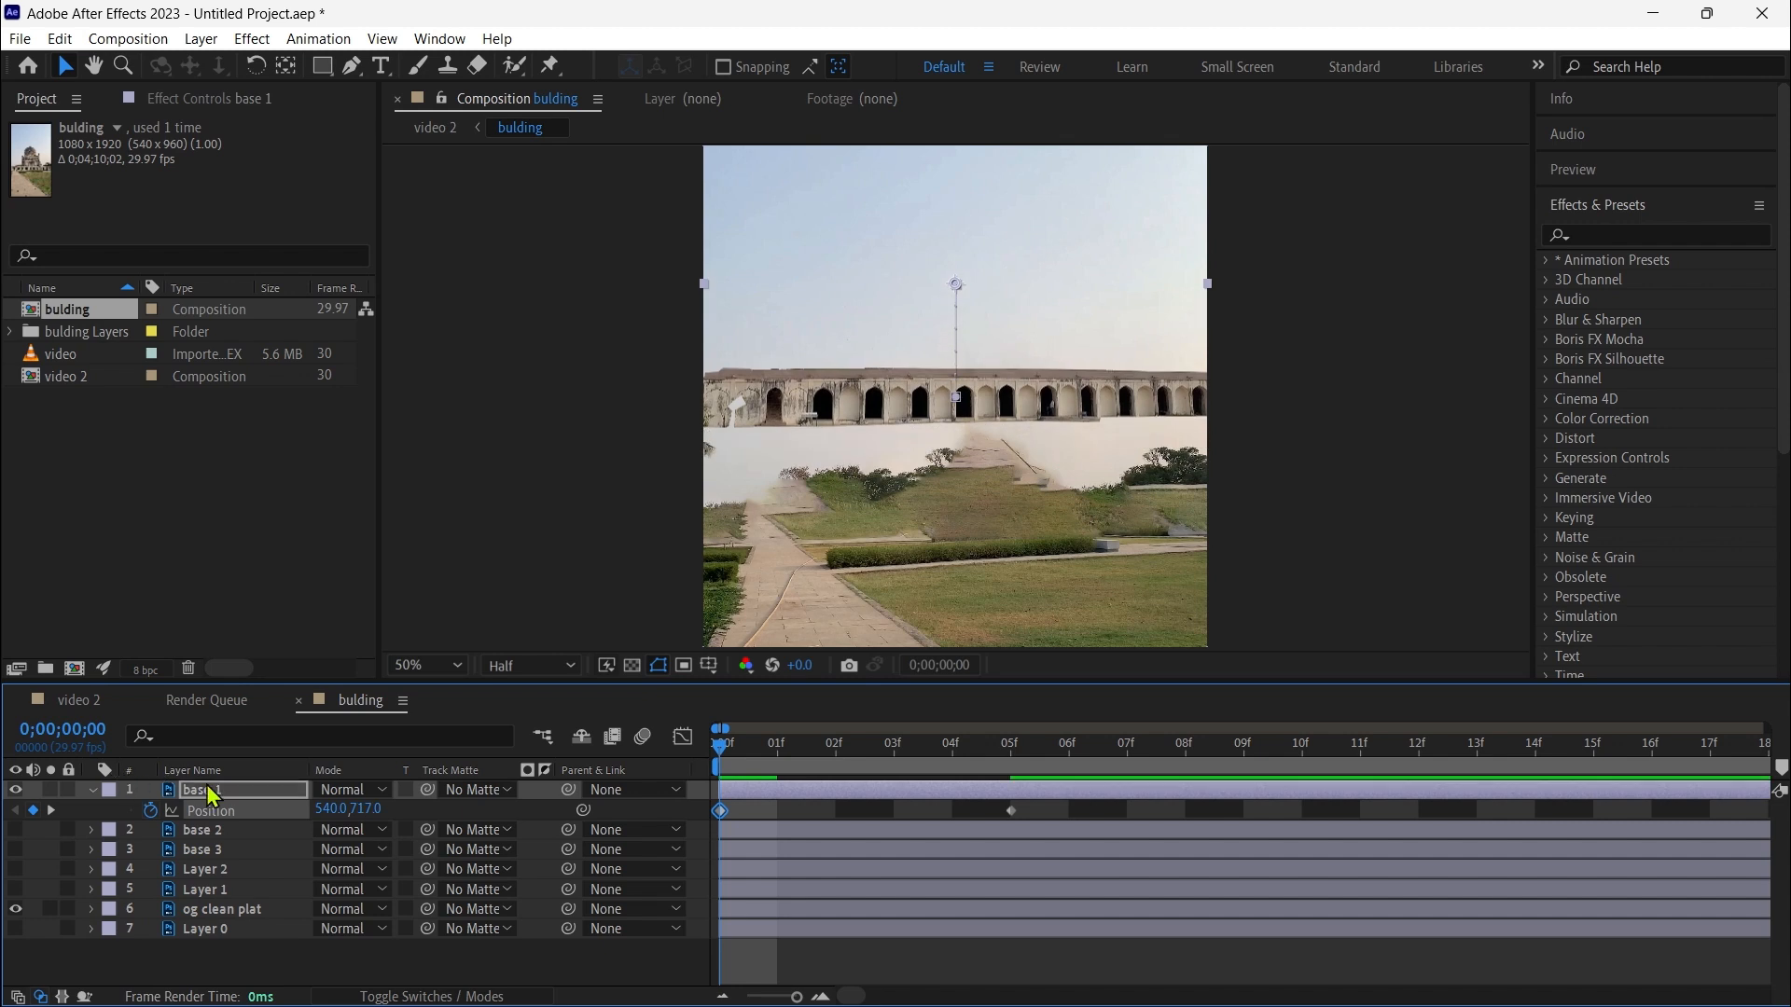
pyautogui.moveTo(312, 810); pyautogui.dragTo(163, 835)
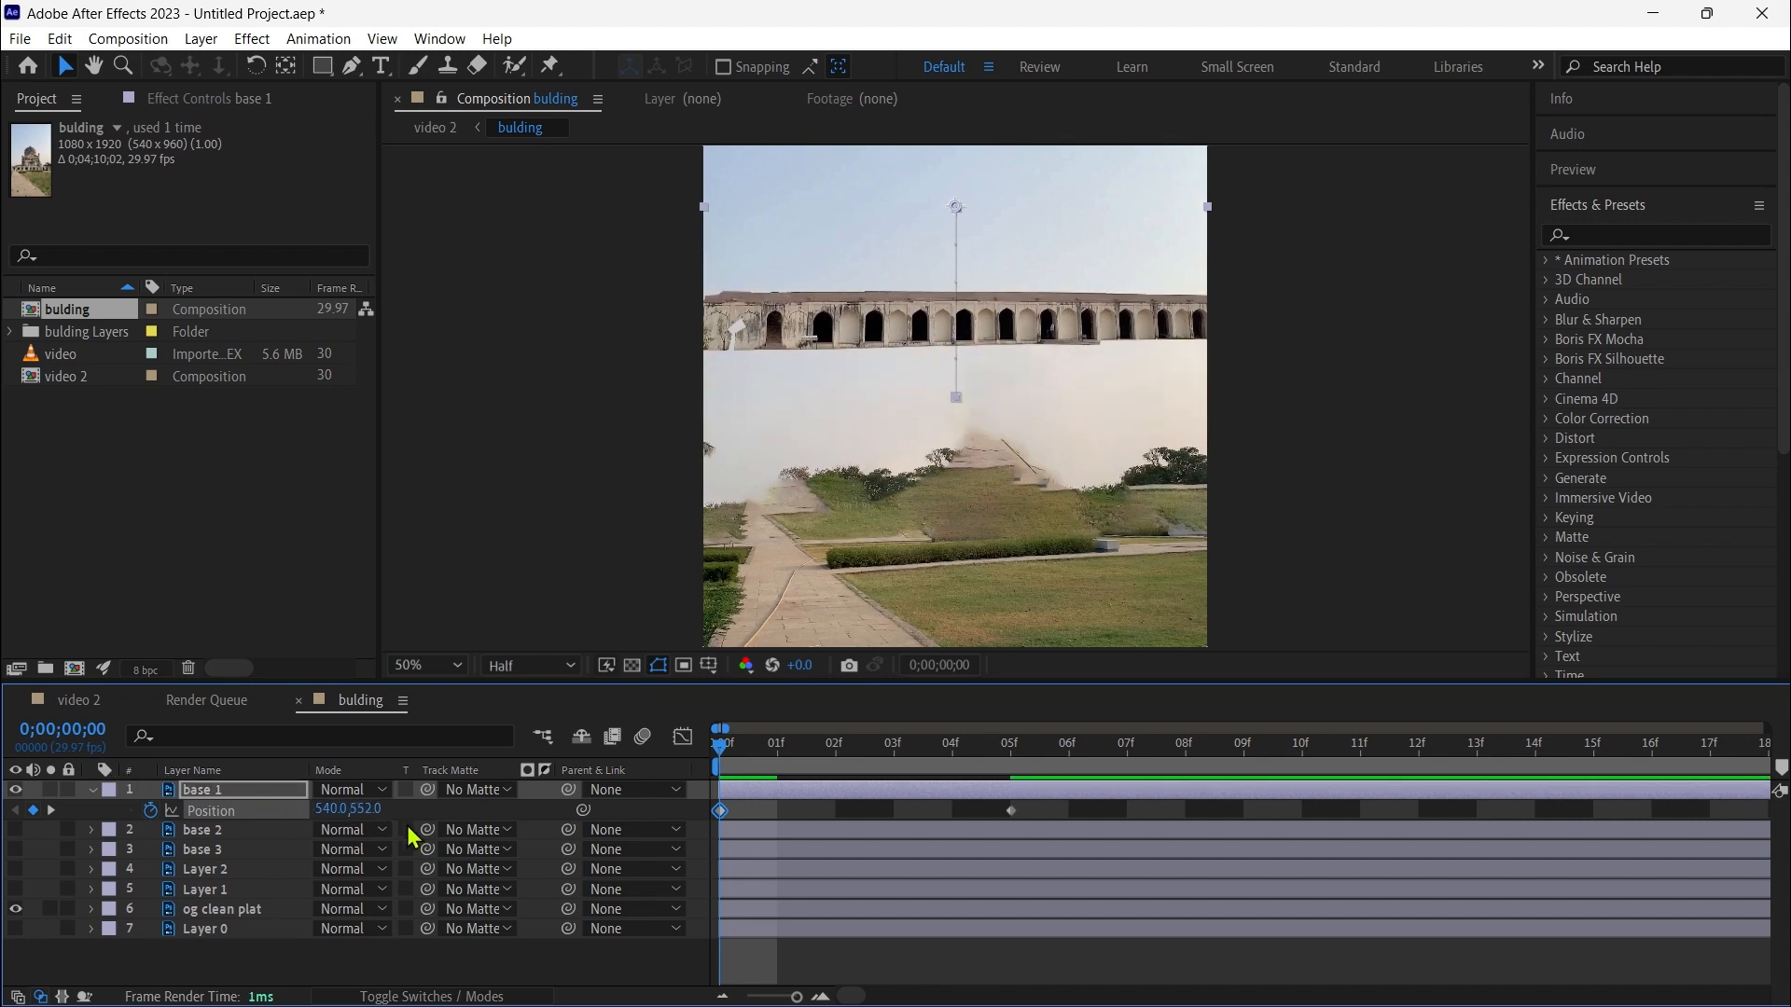
pyautogui.moveTo(364, 811); pyautogui.dragTo(1, 829)
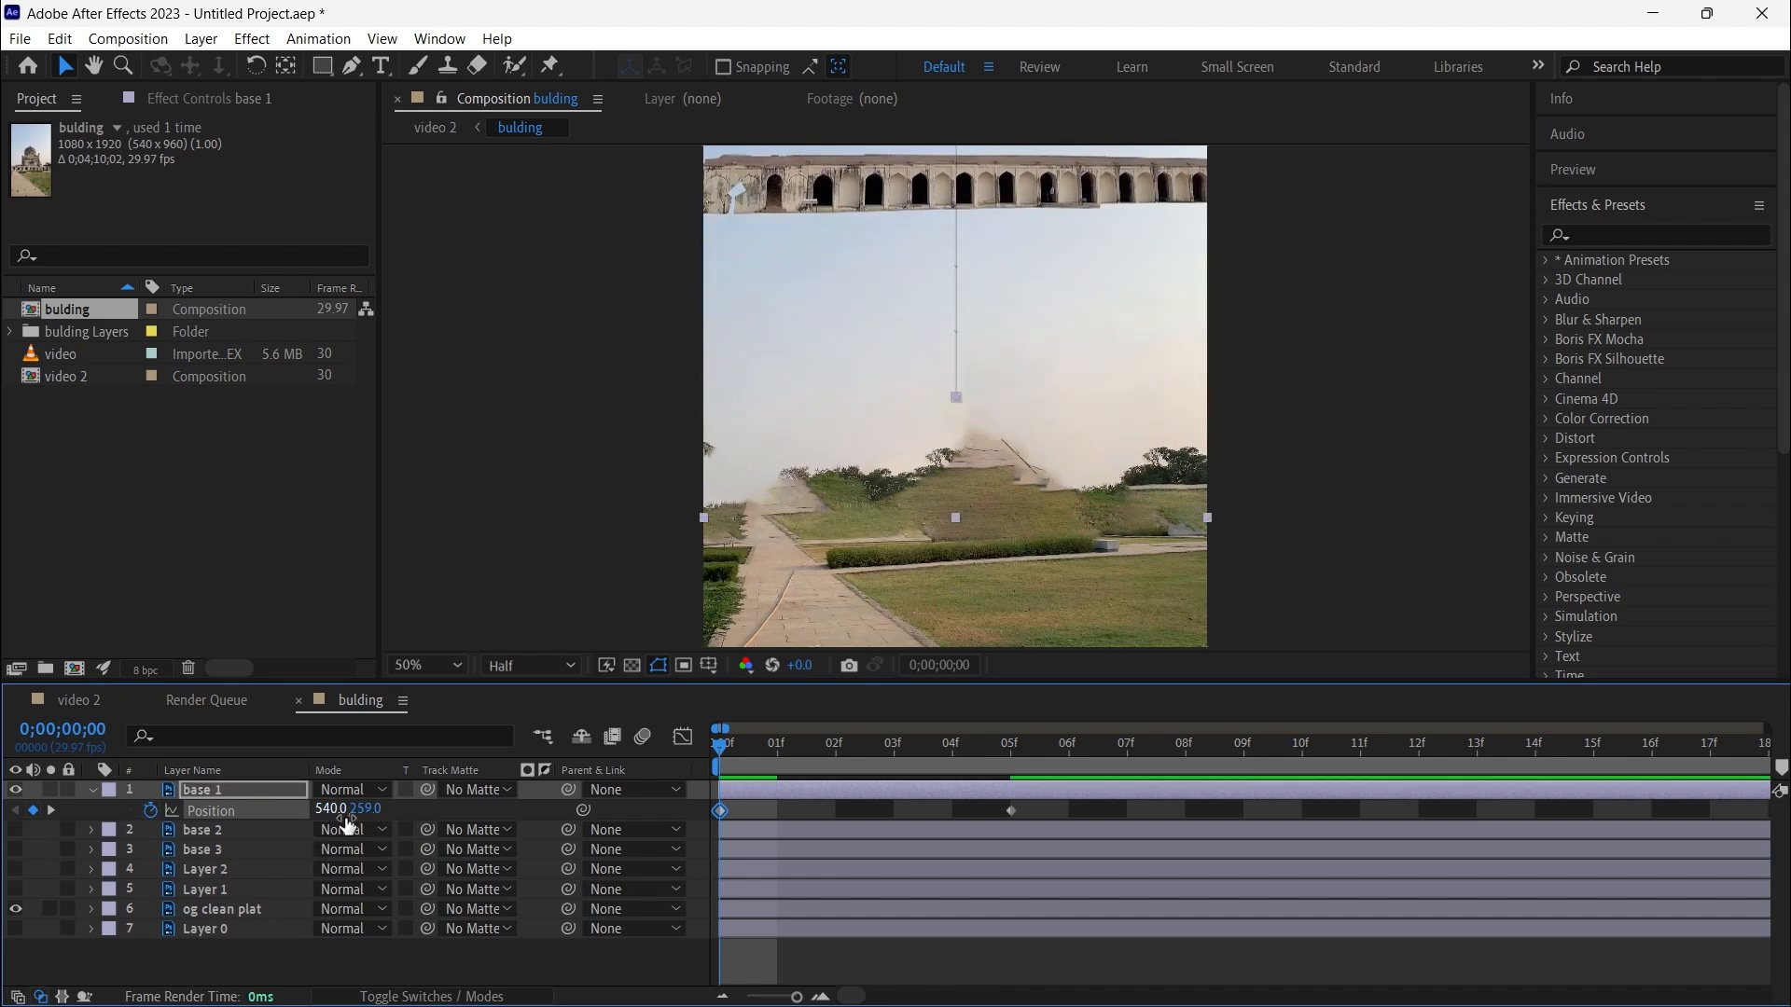
pyautogui.moveTo(366, 812); pyautogui.dragTo(130, 814)
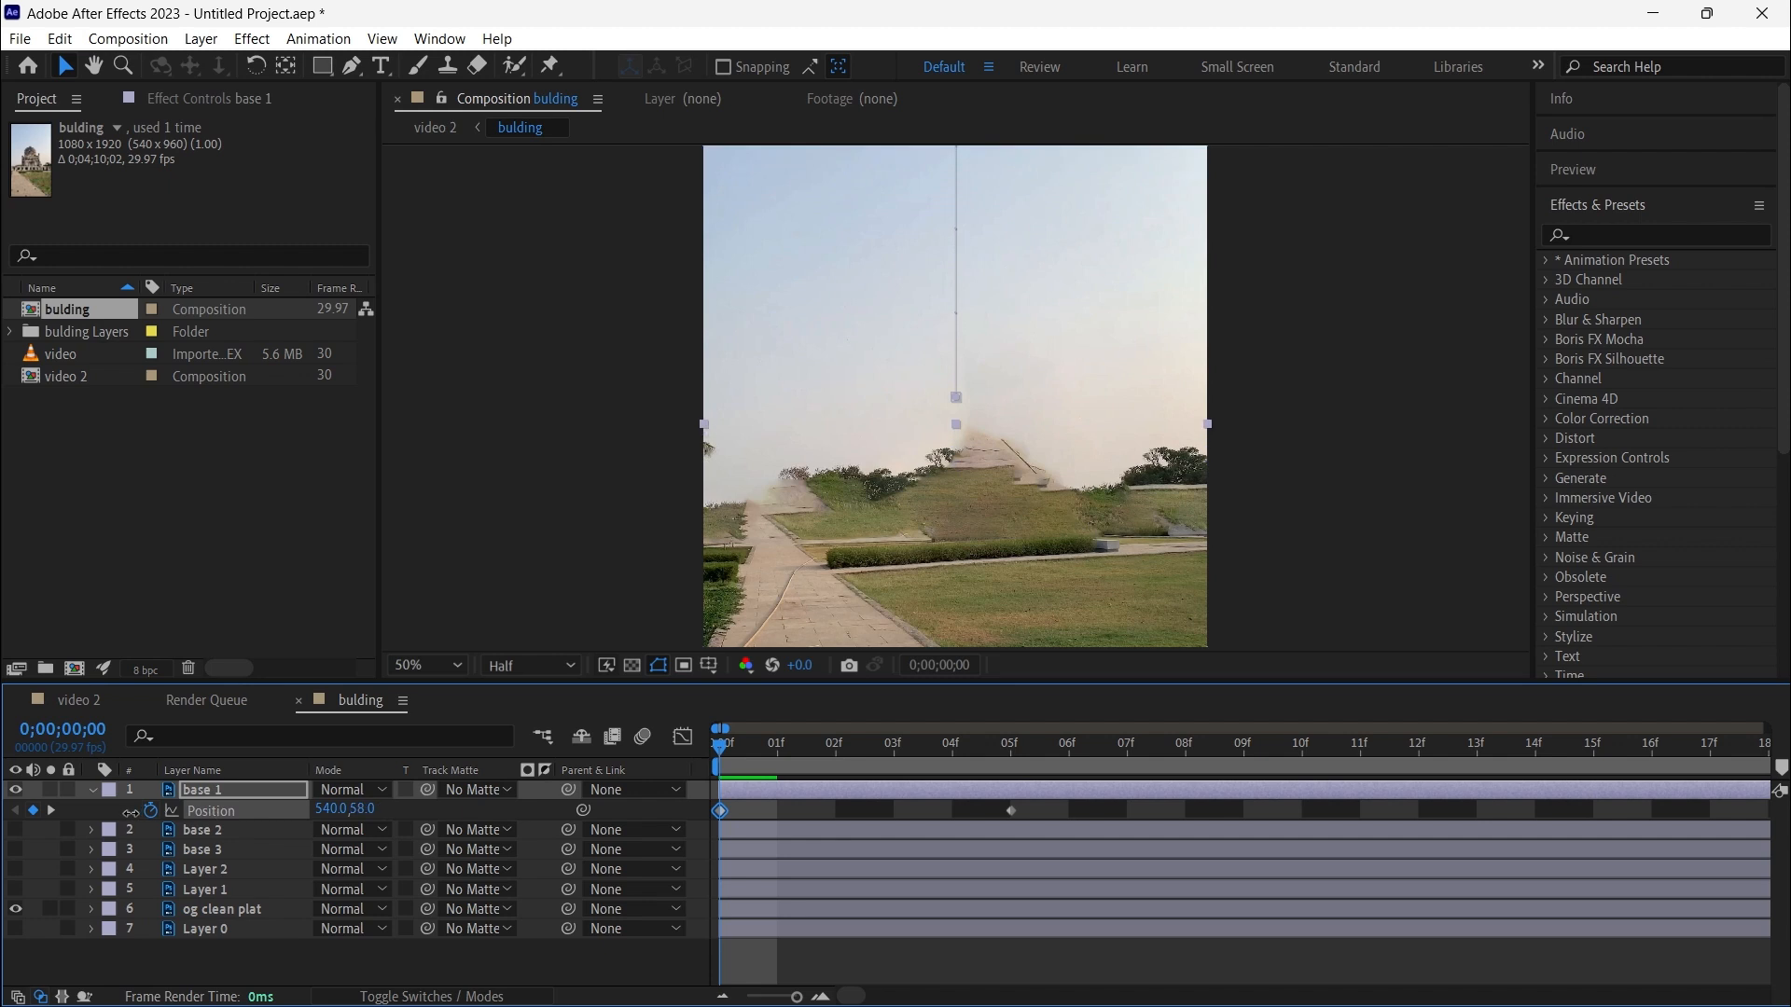
# Apply easing in and out to base 1's Position keyframe at frame 0.
pyautogui.rightClick(720, 810)
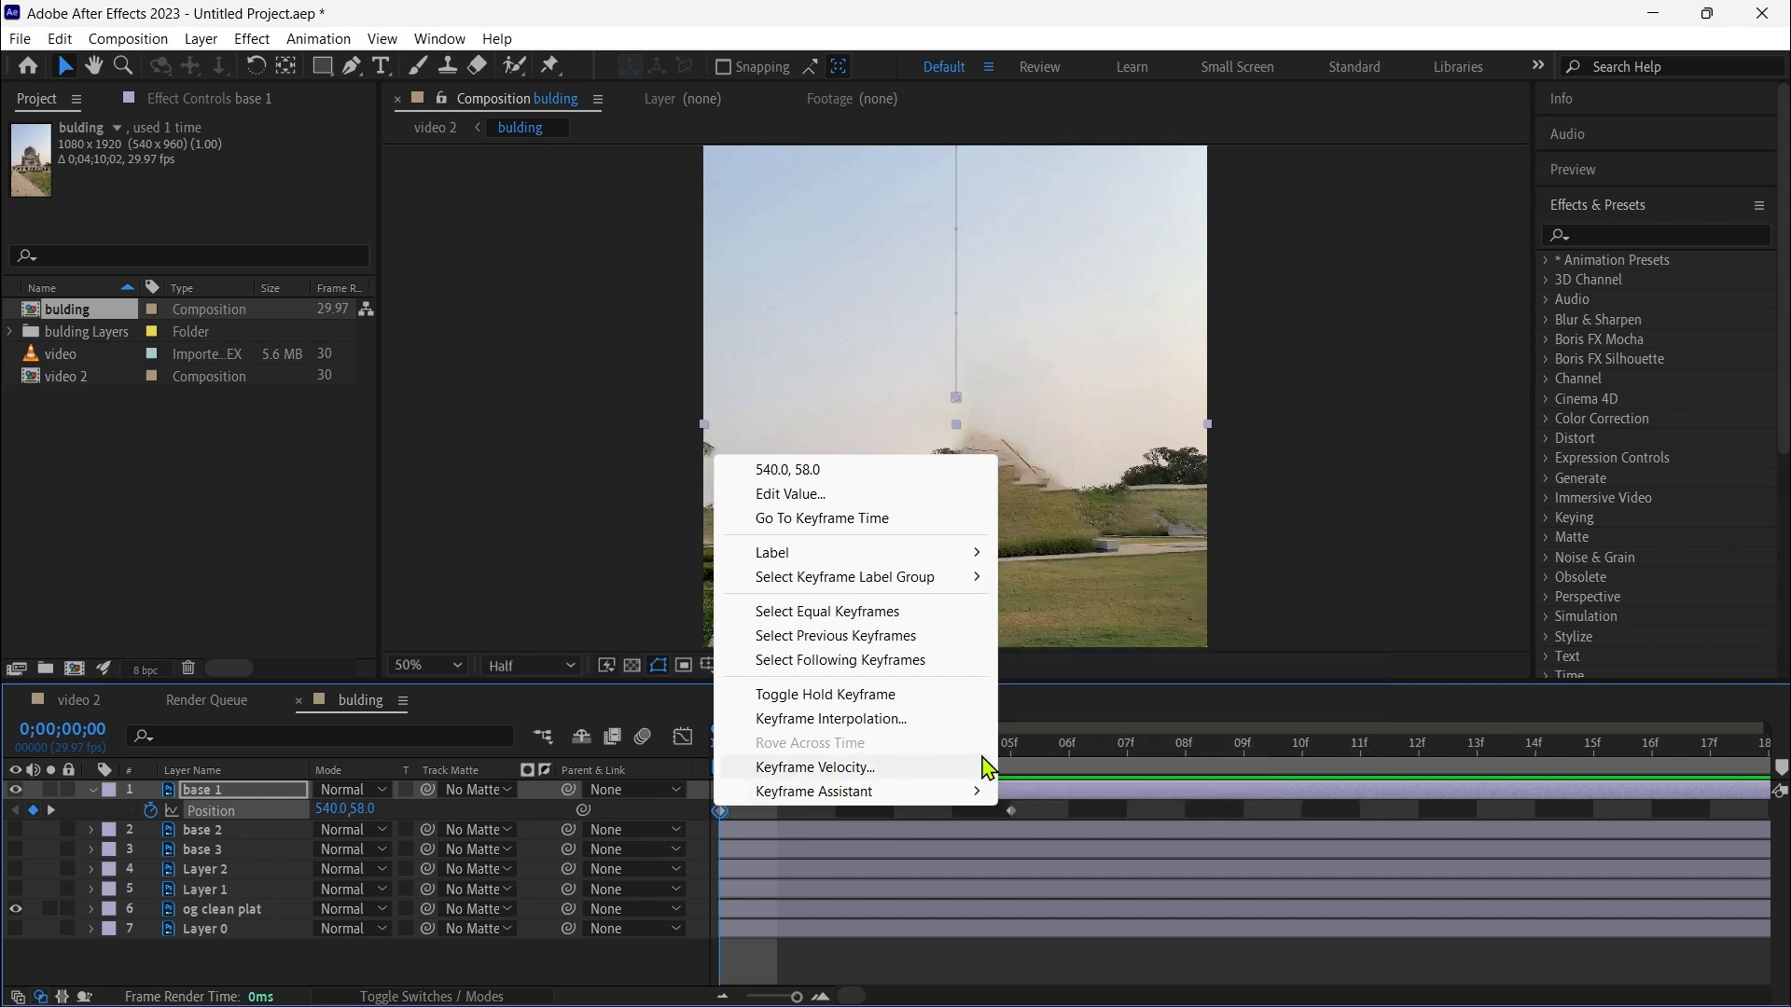
pyautogui.moveTo(877, 803)
pyautogui.click(1157, 688)
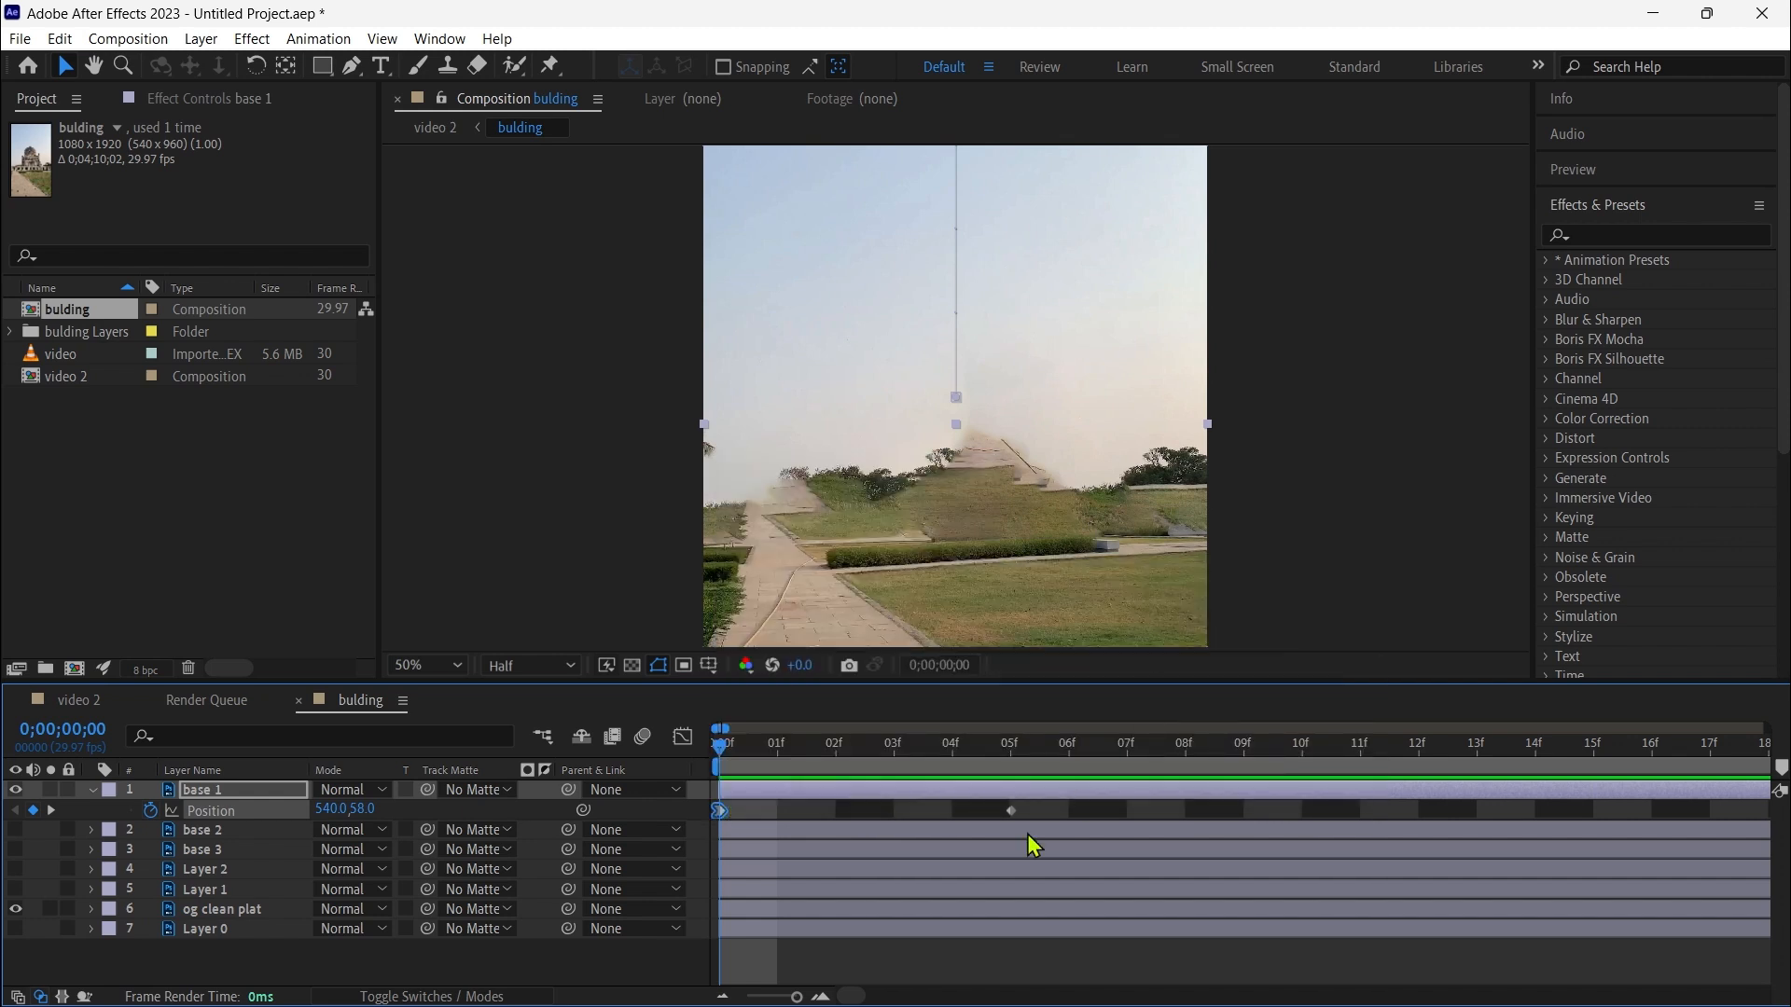
pyautogui.rightClick(720, 811)
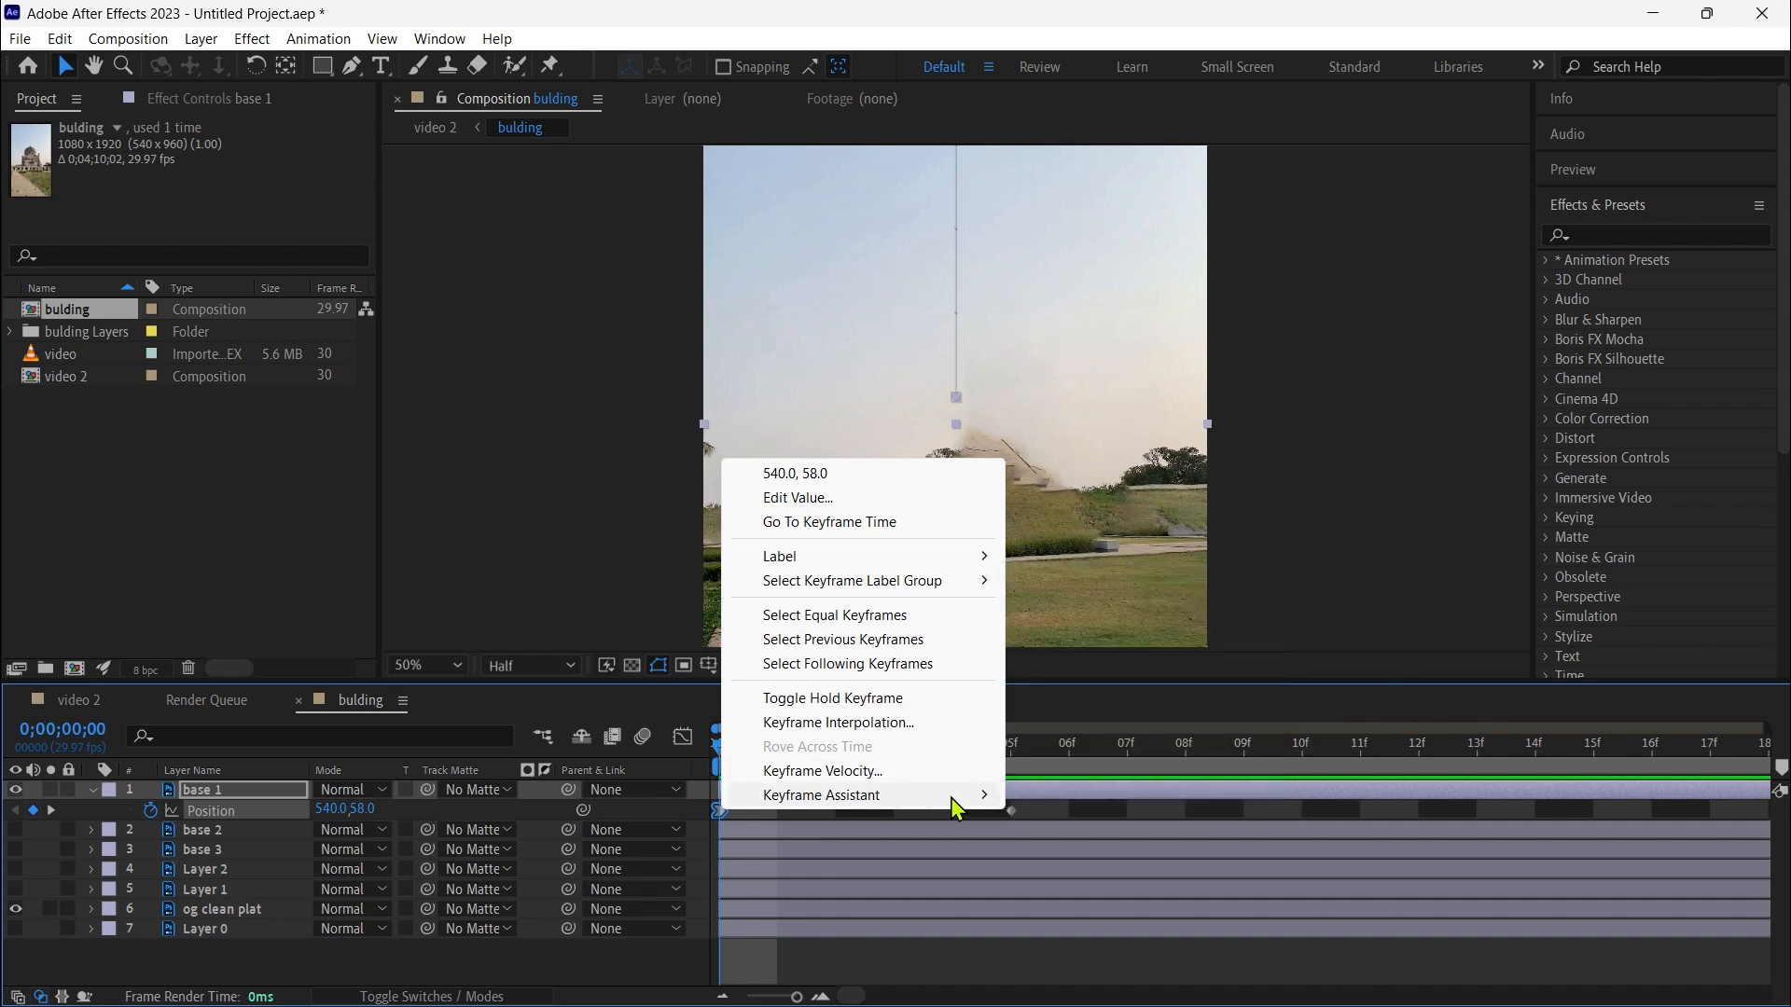
pyautogui.moveTo(958, 794)
pyautogui.click(1082, 700)
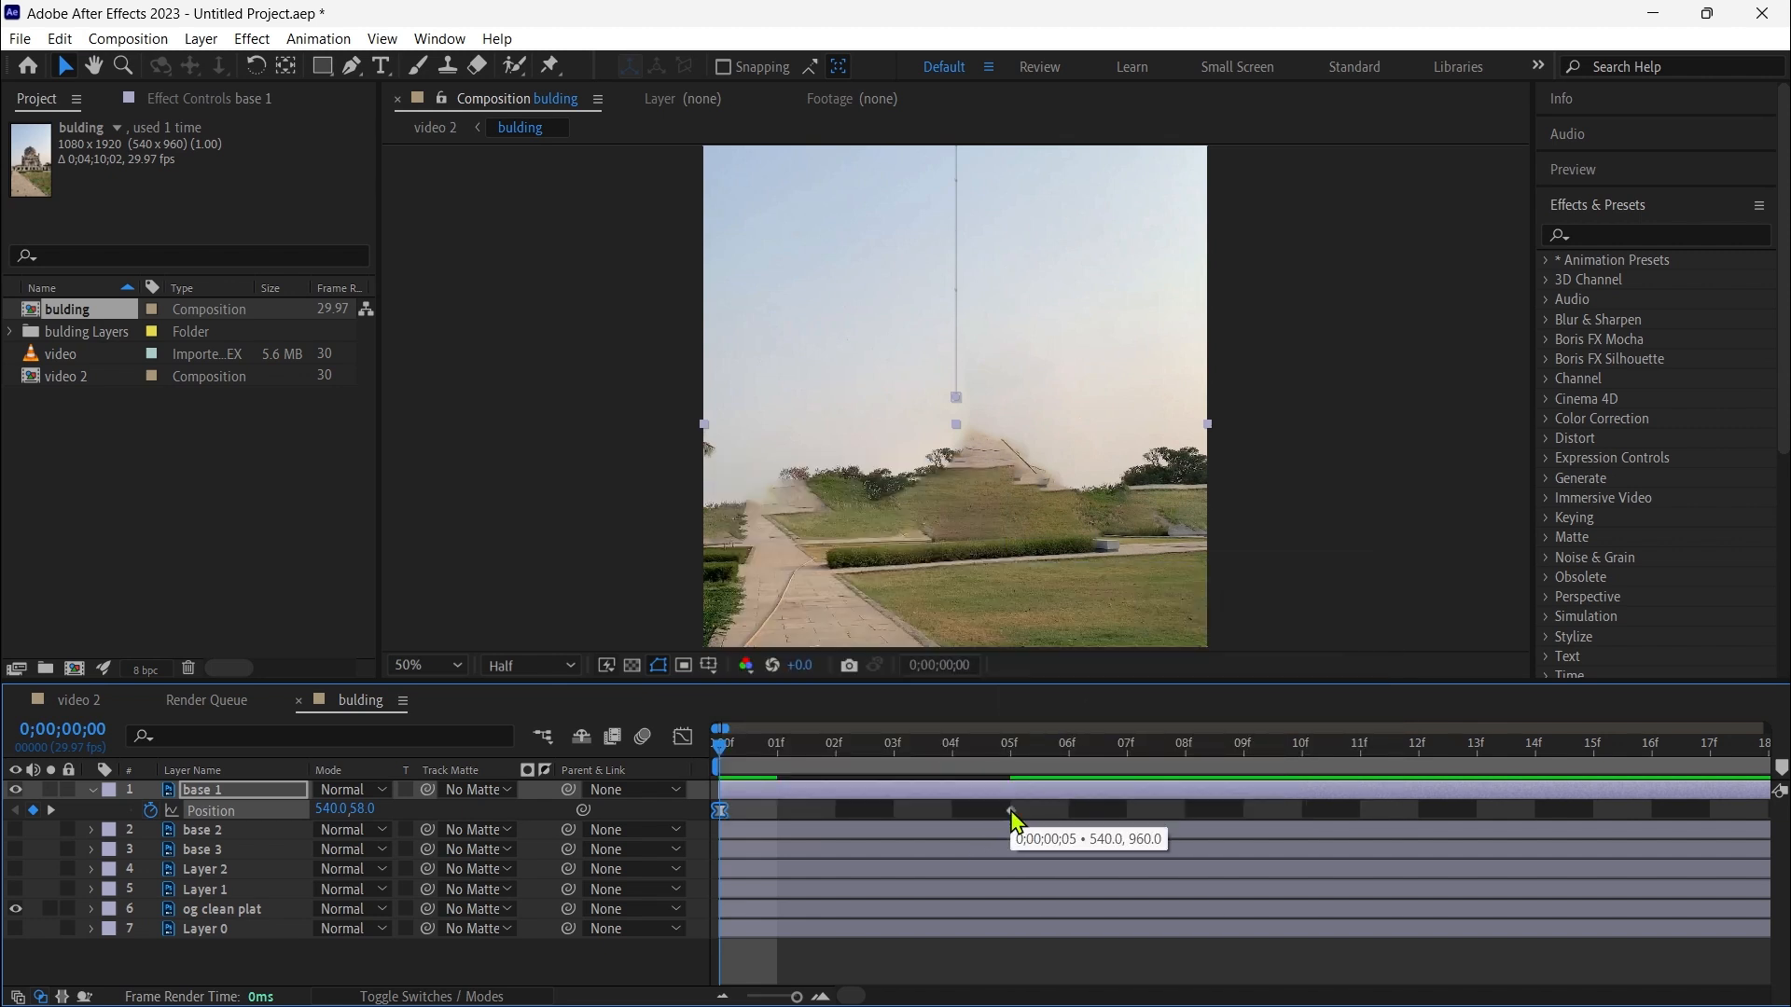
# Apply Easy Ease In to base 1's Position keyframe at frame 5 and preview the wall's drop animation.
pyautogui.rightClick(1011, 811)
pyautogui.moveTo(1171, 792)
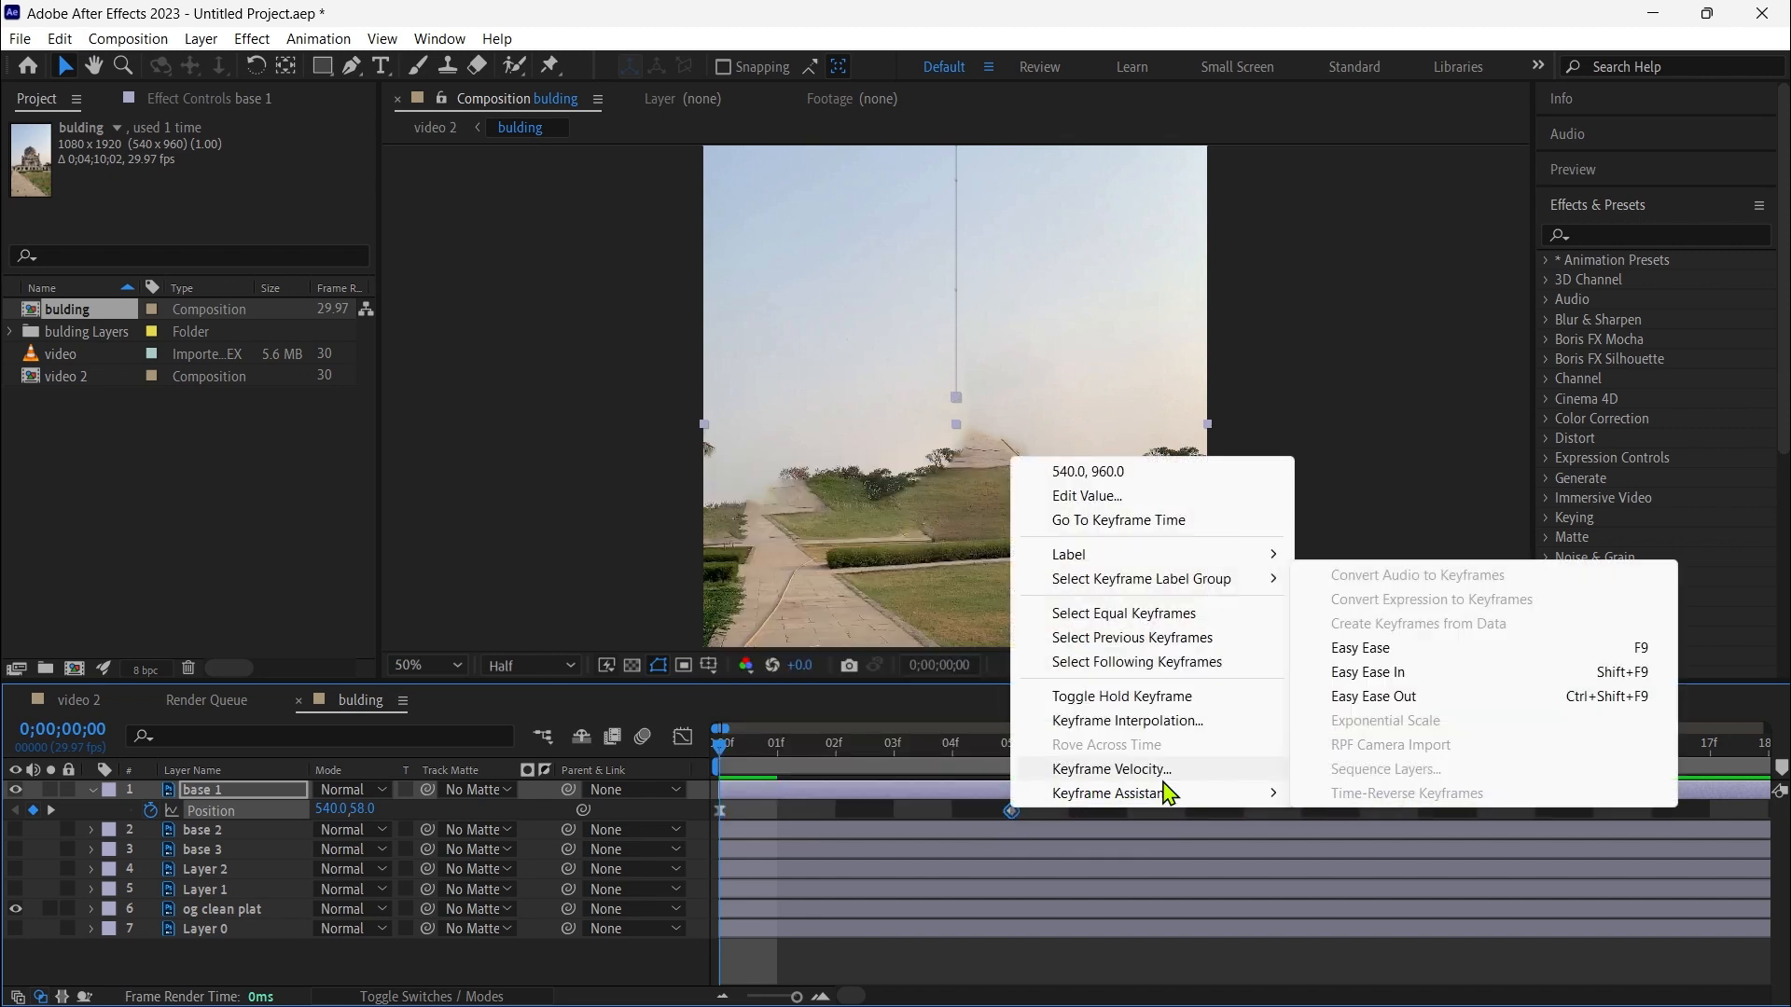
pyautogui.click(1353, 667)
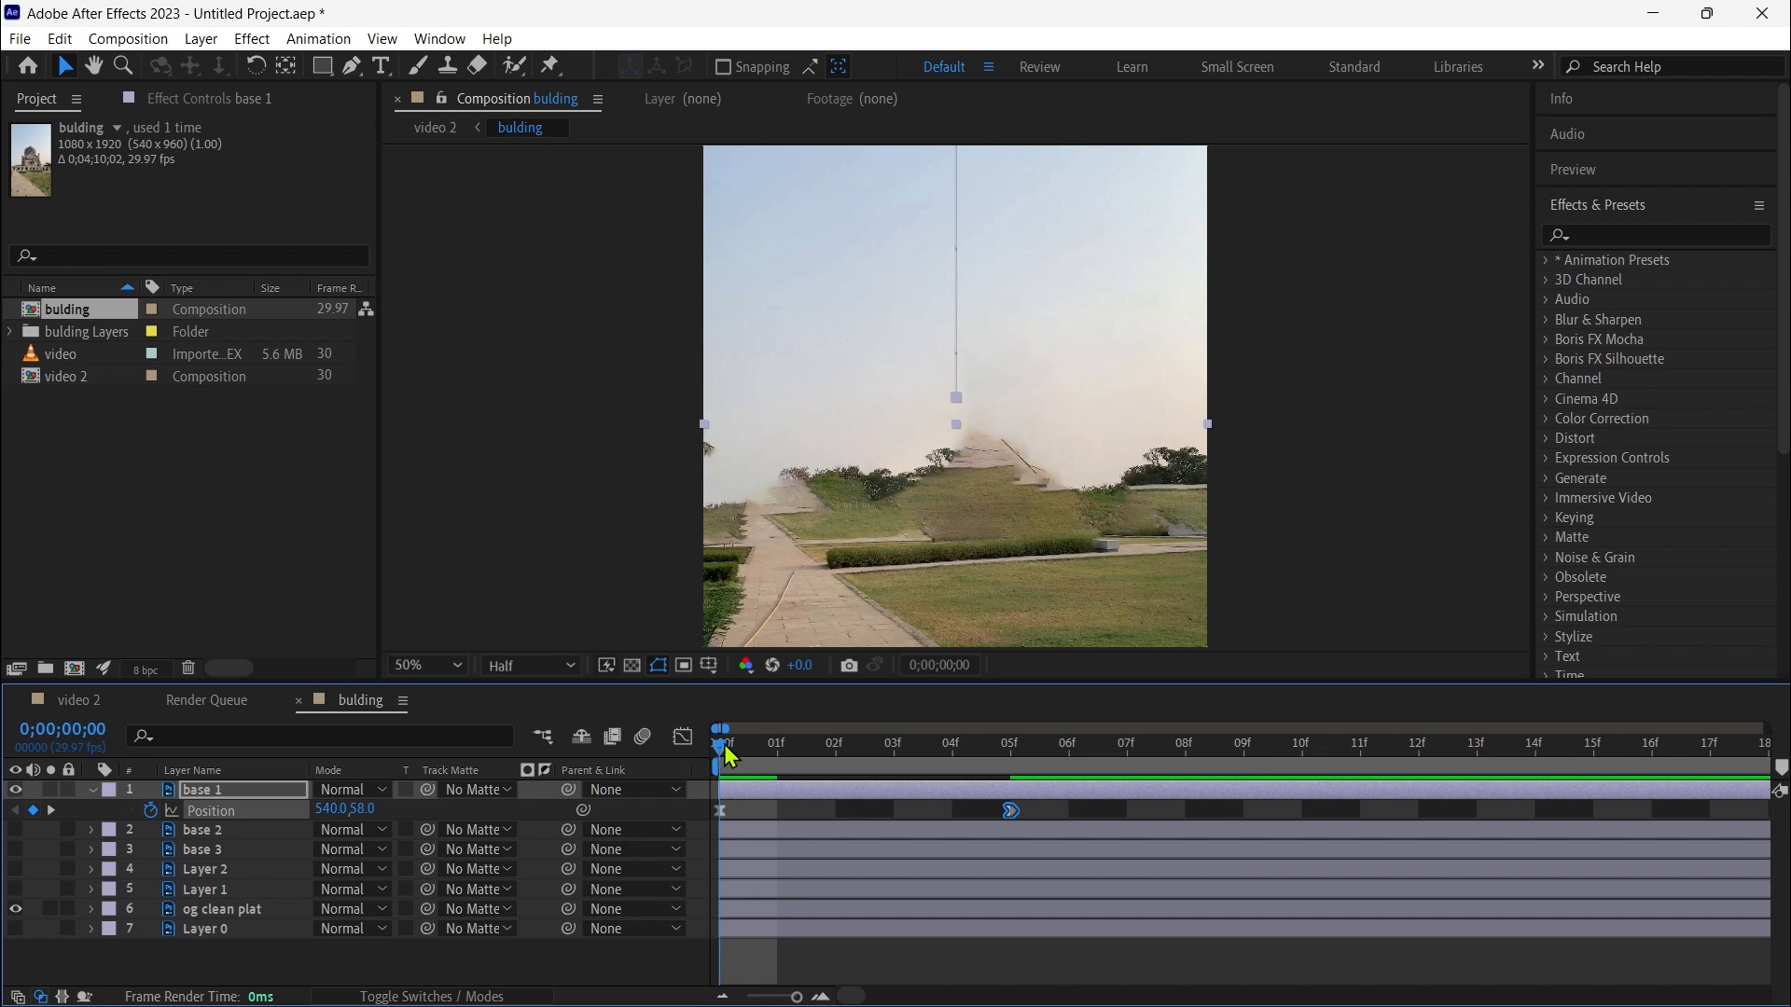
pyautogui.moveTo(721, 744); pyautogui.dragTo(1003, 784)
pyautogui.press('space')
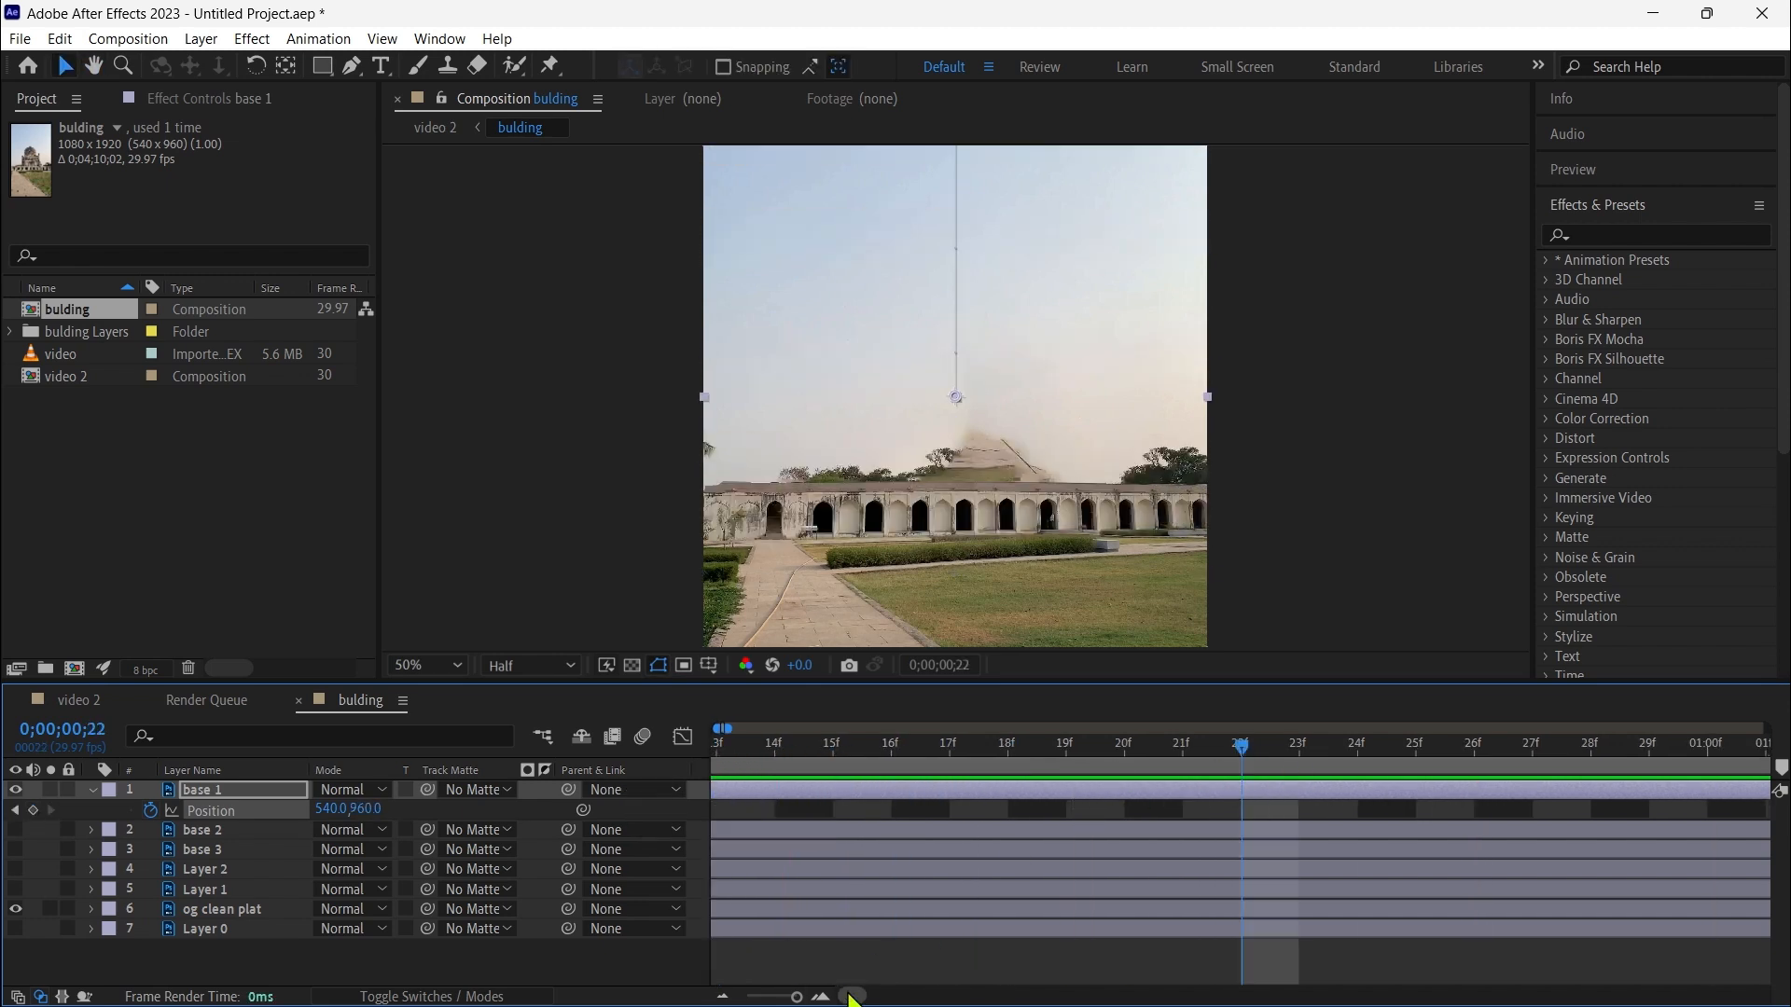
# Show base 2, reveal its Position keyframes and shift the layer in time to start at frame 5.
pyautogui.moveTo(851, 996); pyautogui.dragTo(832, 998)
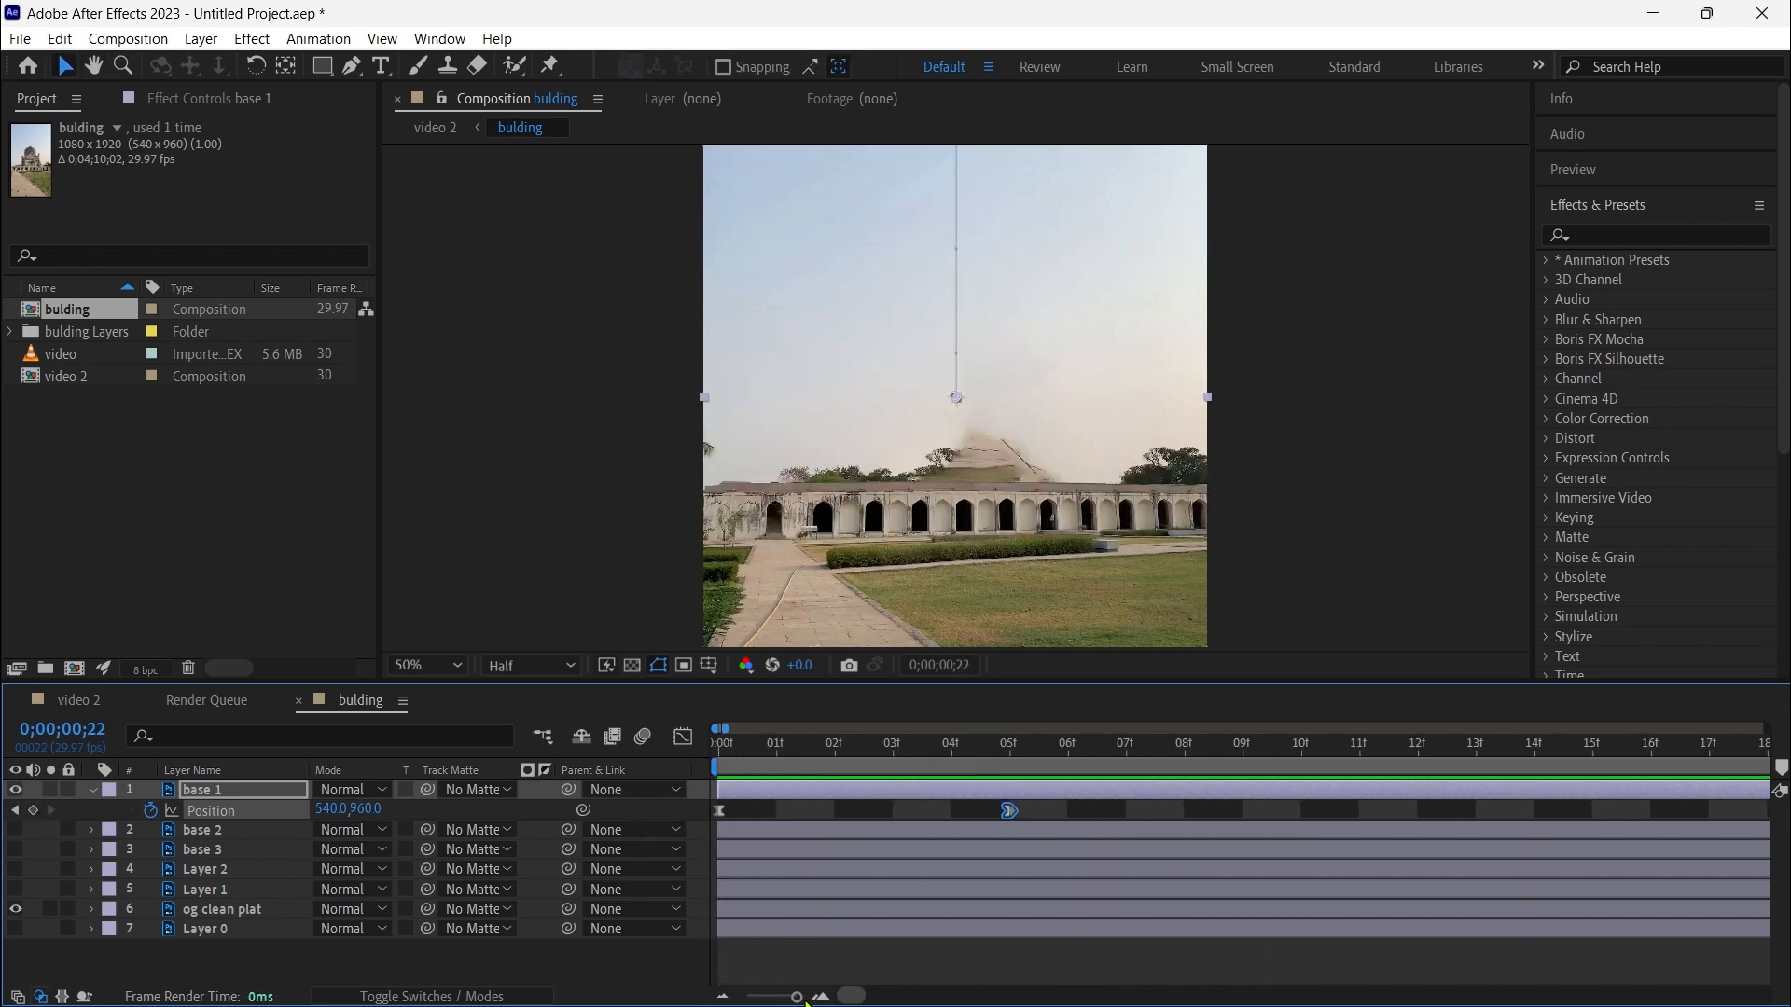
pyautogui.click(721, 742)
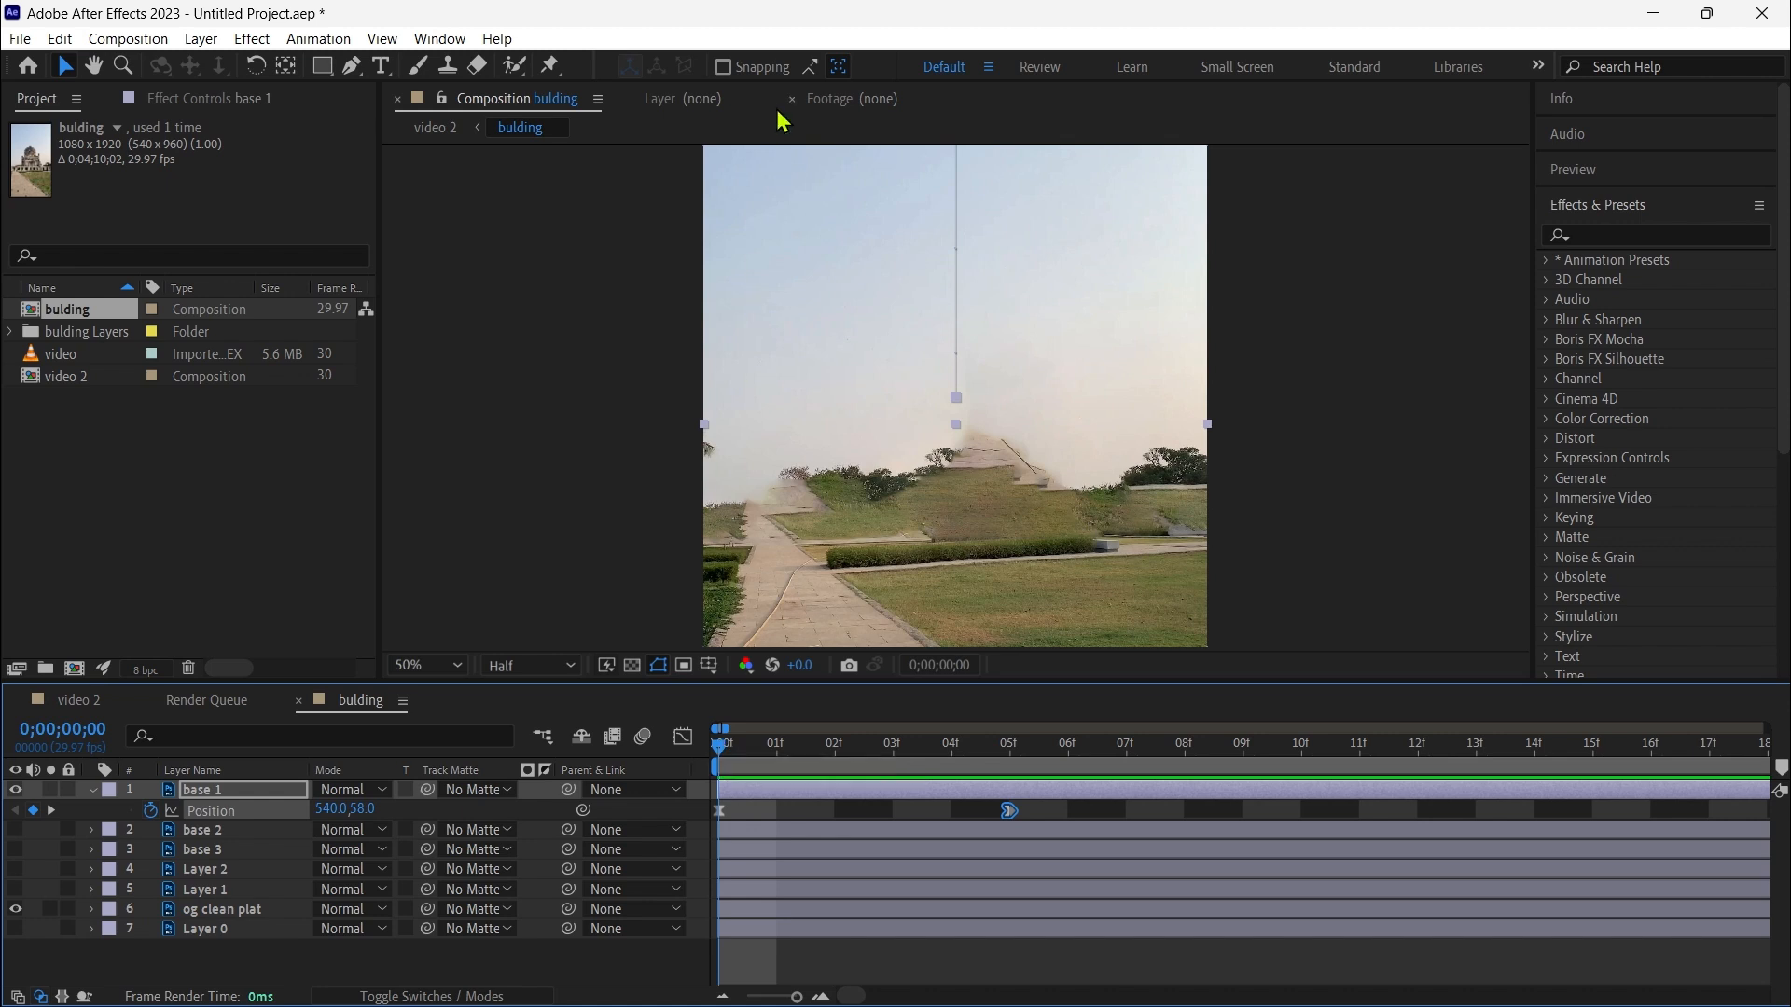
pyautogui.click(15, 829)
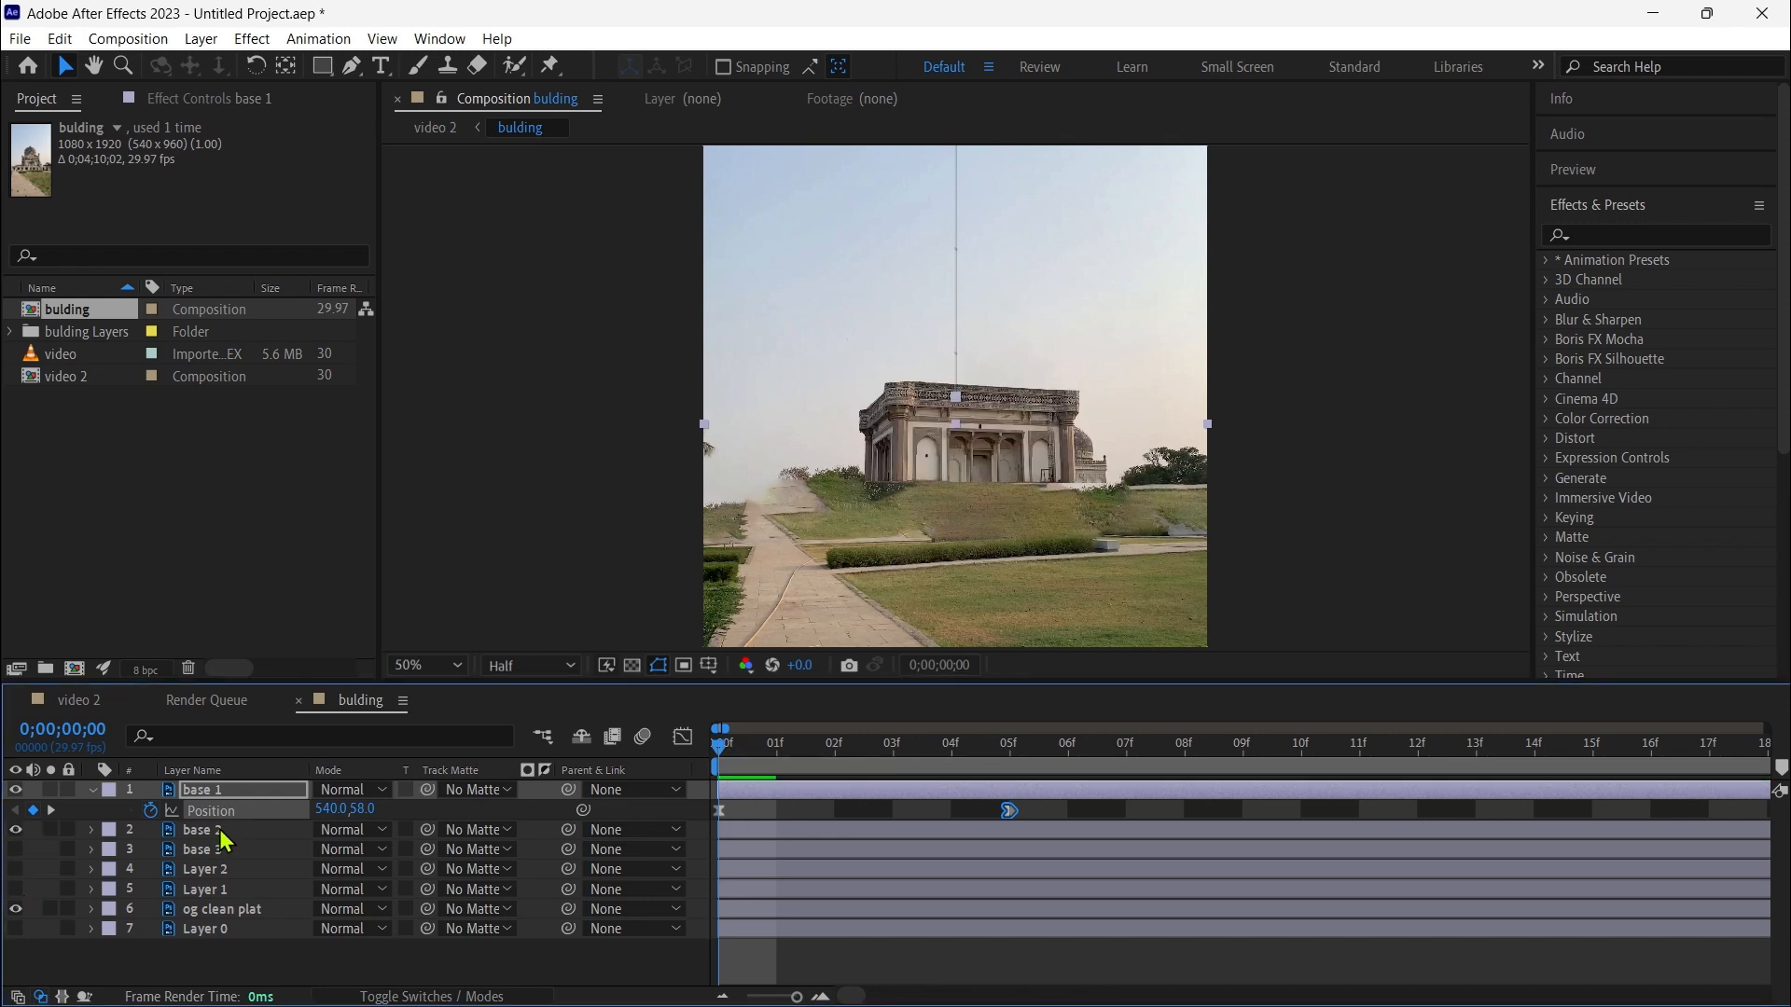
pyautogui.click(220, 830)
pyautogui.press('p')
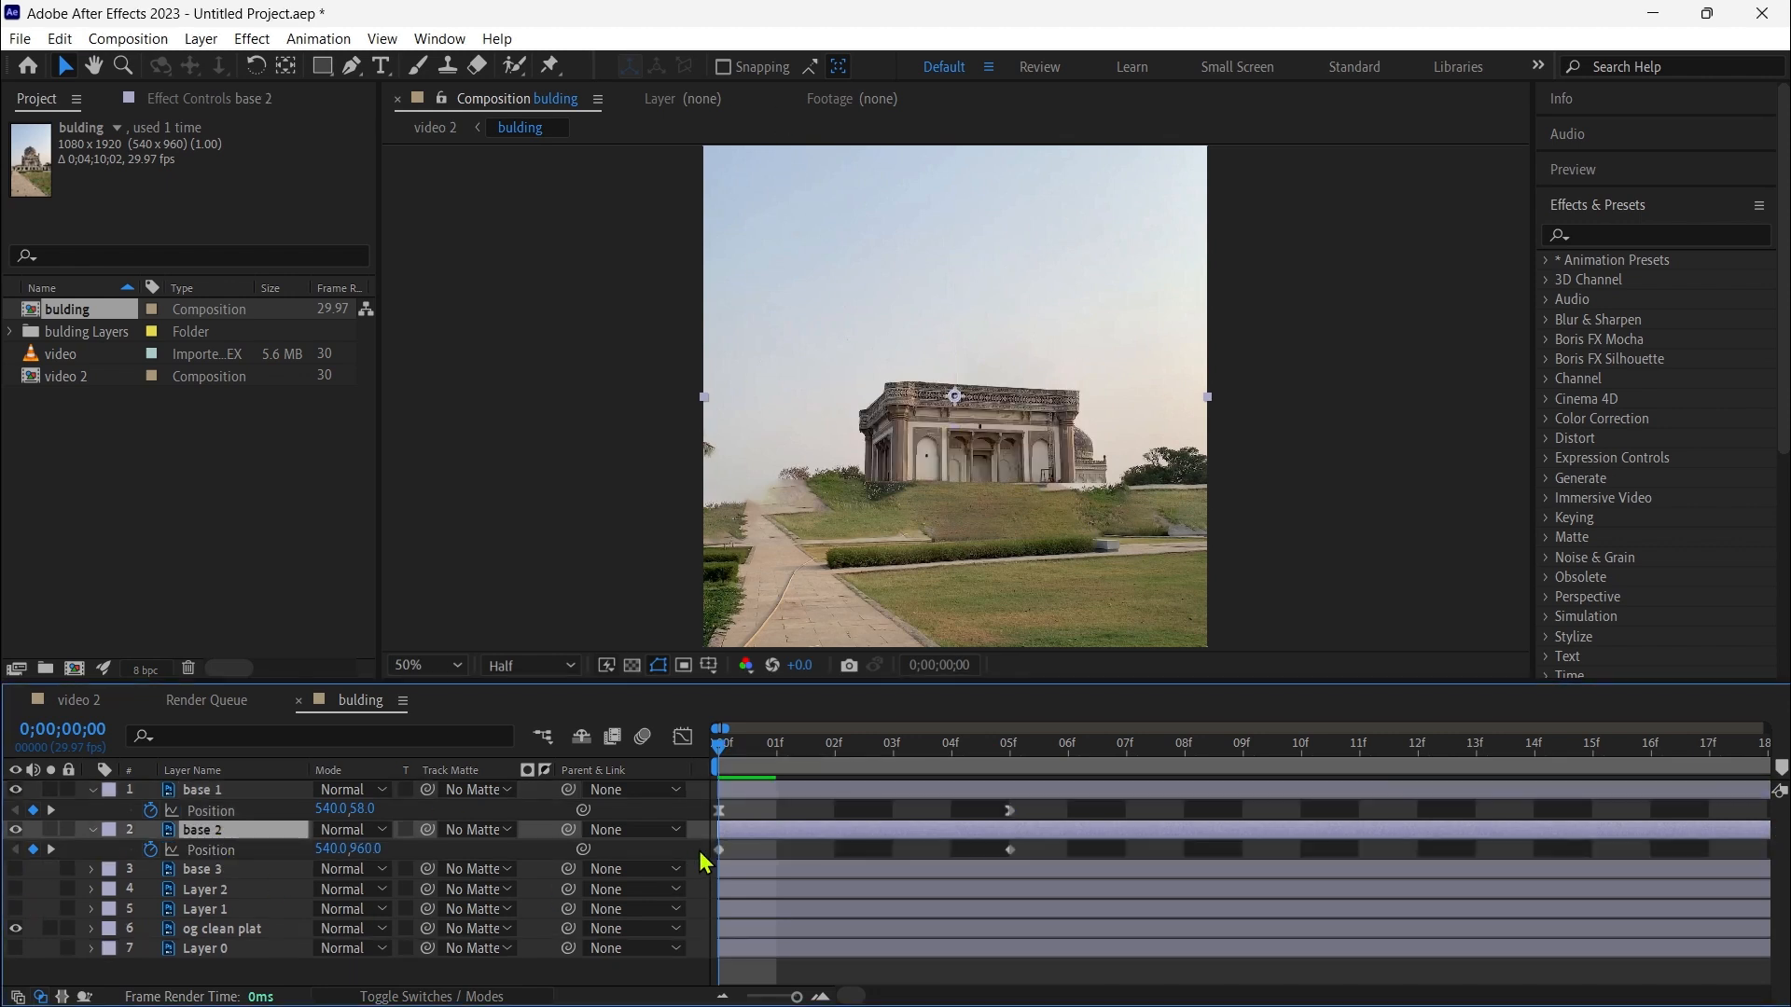
pyautogui.moveTo(740, 830); pyautogui.dragTo(1019, 833)
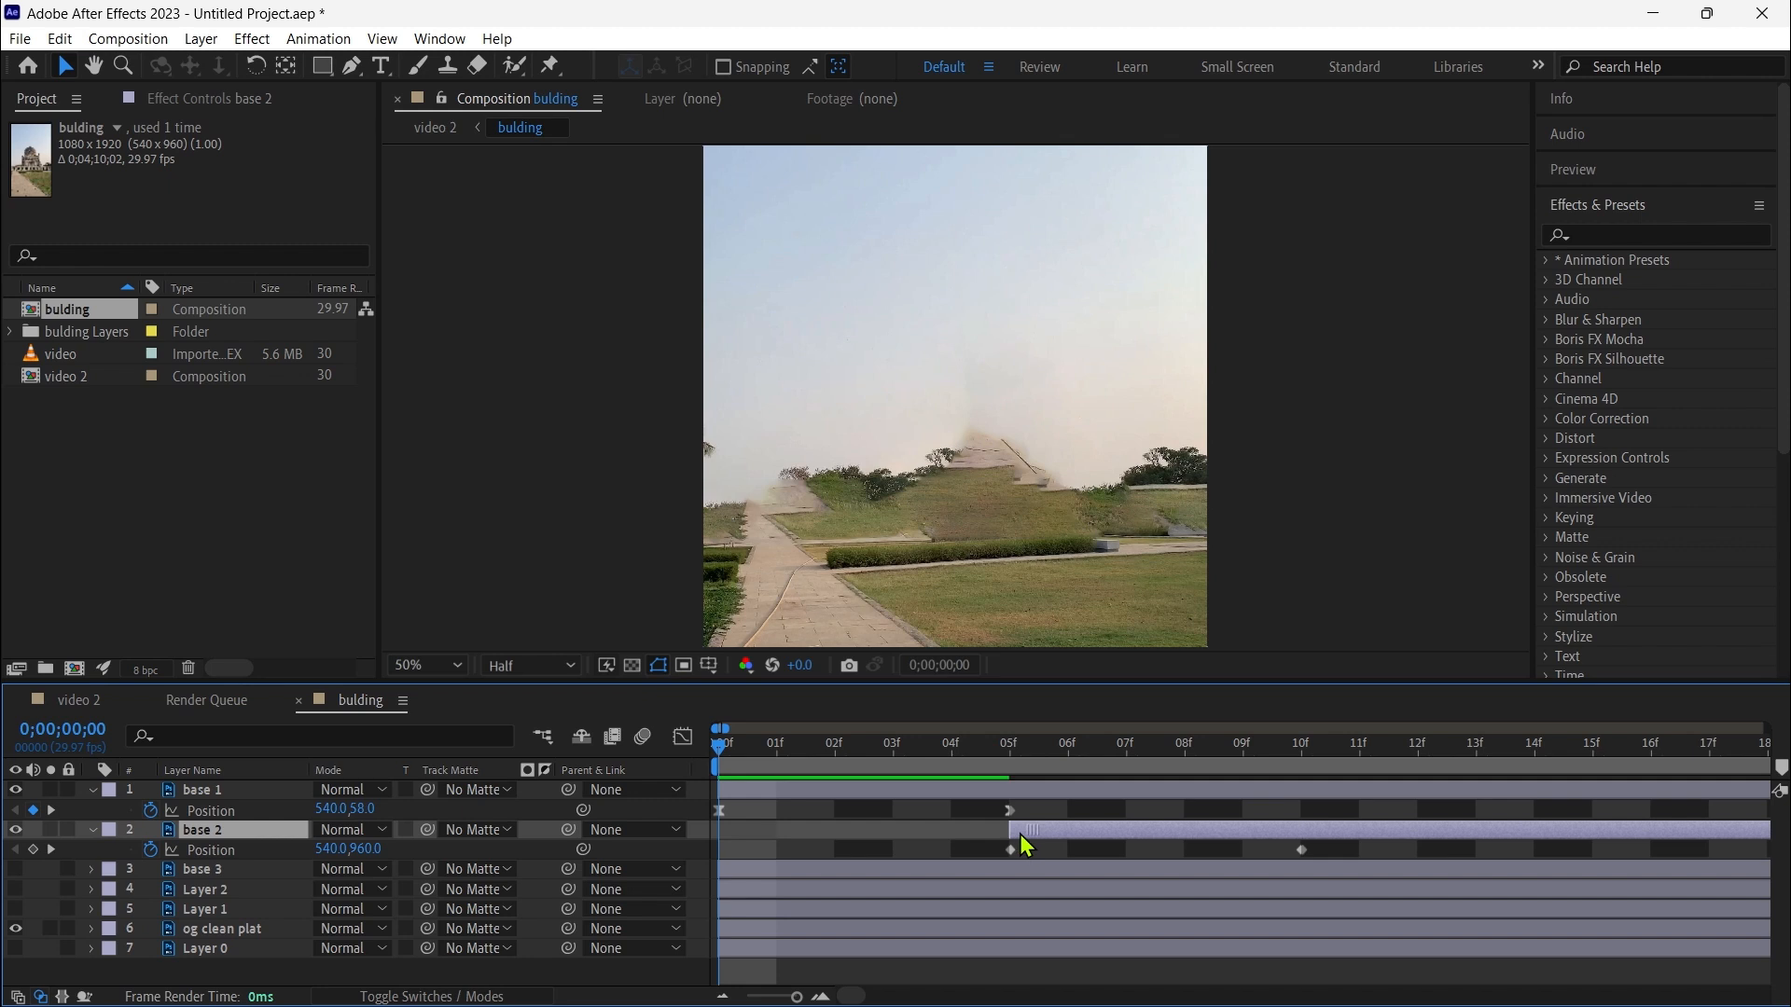
# At frame 5, push base 2 below the frame by setting its Position to 540, 2017.
pyautogui.moveTo(718, 747); pyautogui.dragTo(994, 781)
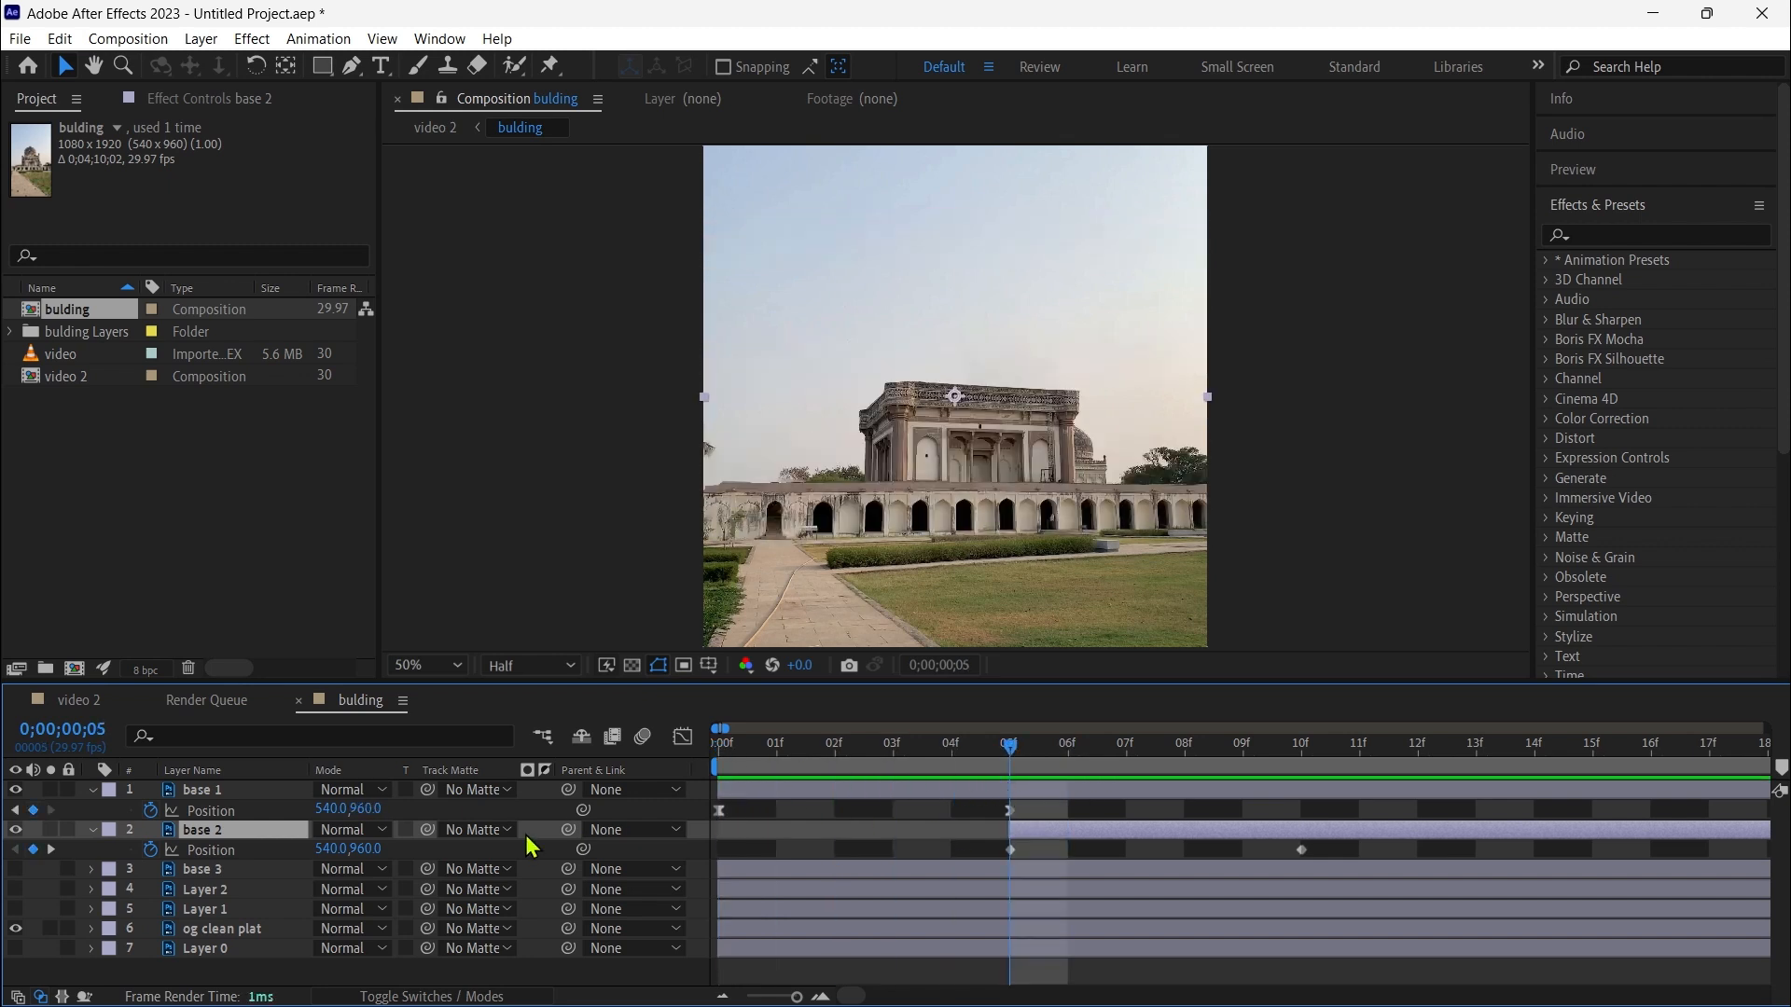
pyautogui.moveTo(365, 850); pyautogui.dragTo(1381, 872)
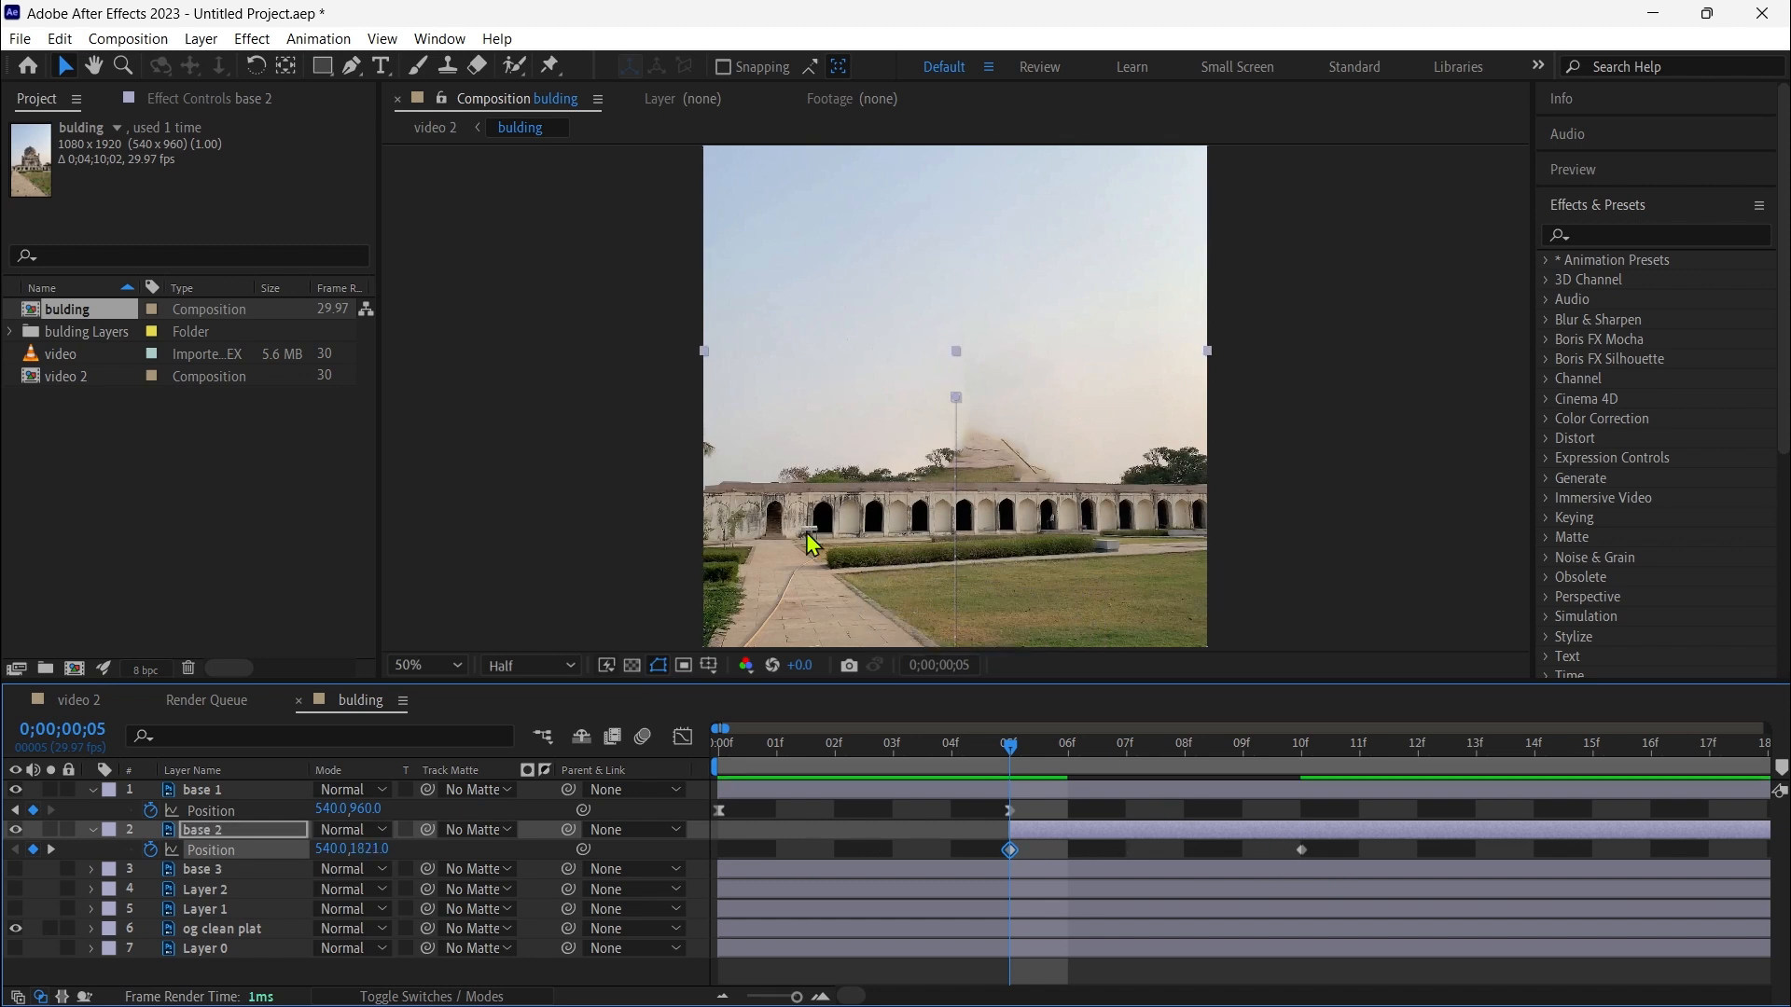
pyautogui.scroll(-2, 664, 378)
pyautogui.scroll(1, 664, 378)
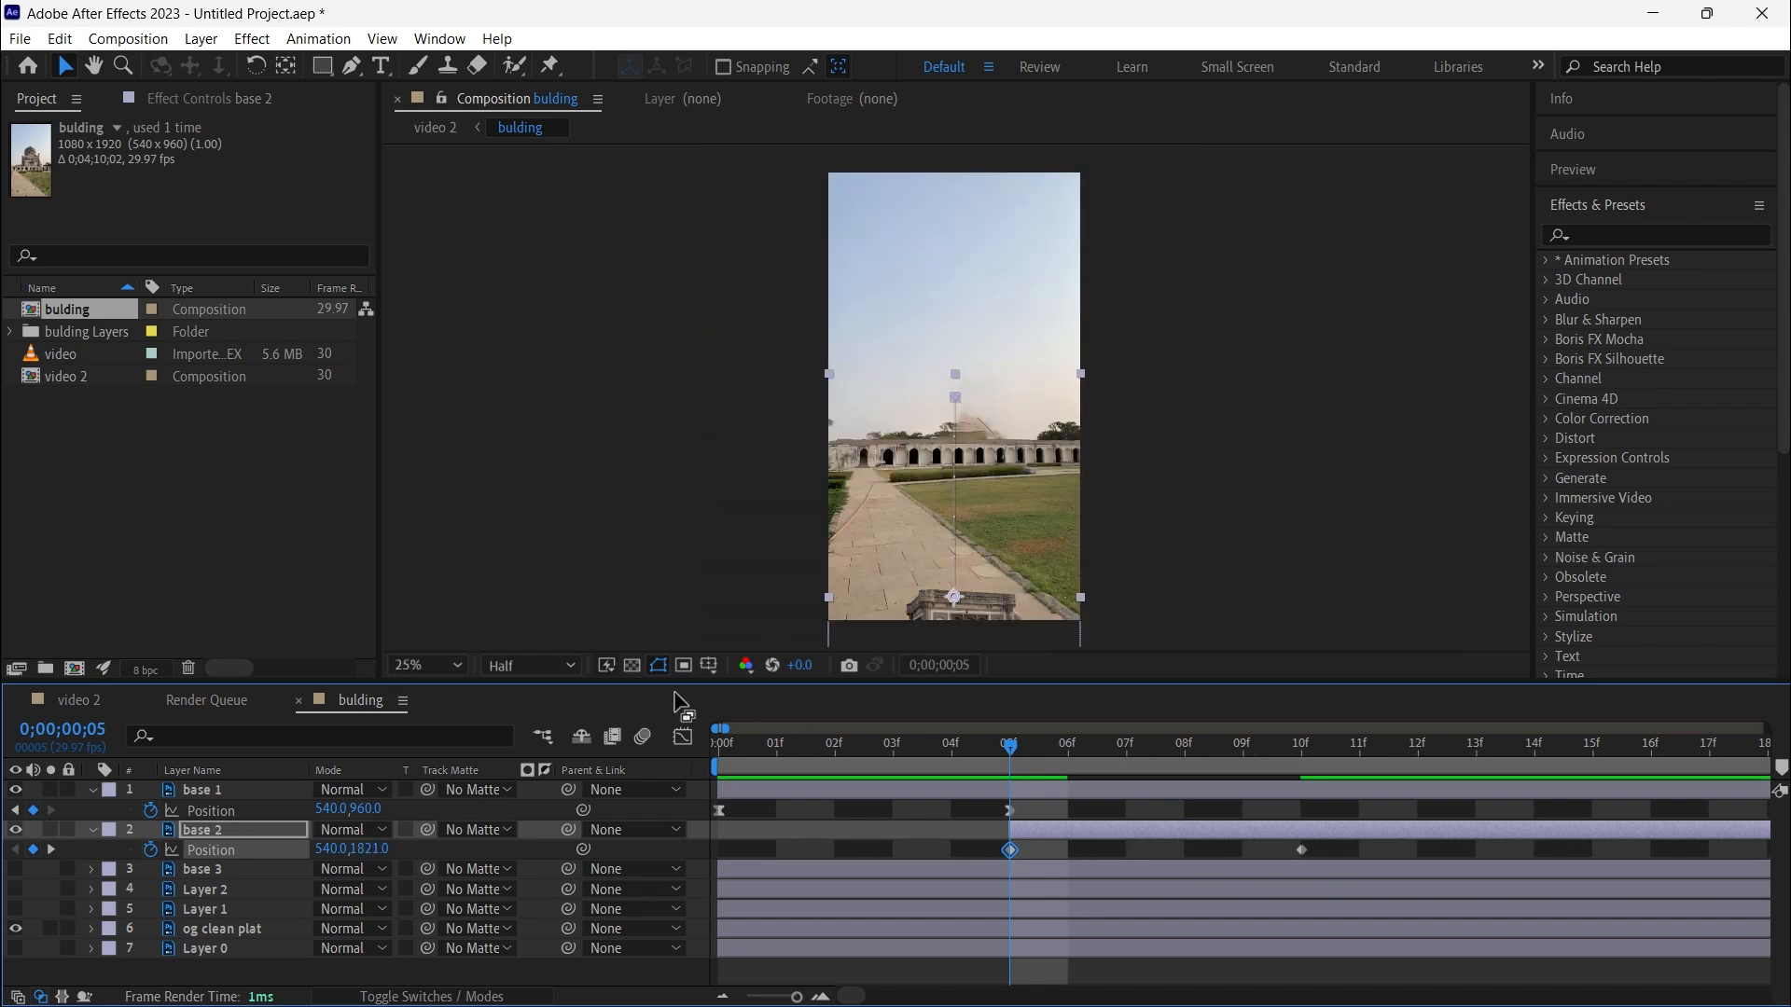
pyautogui.click(434, 671)
pyautogui.click(440, 294)
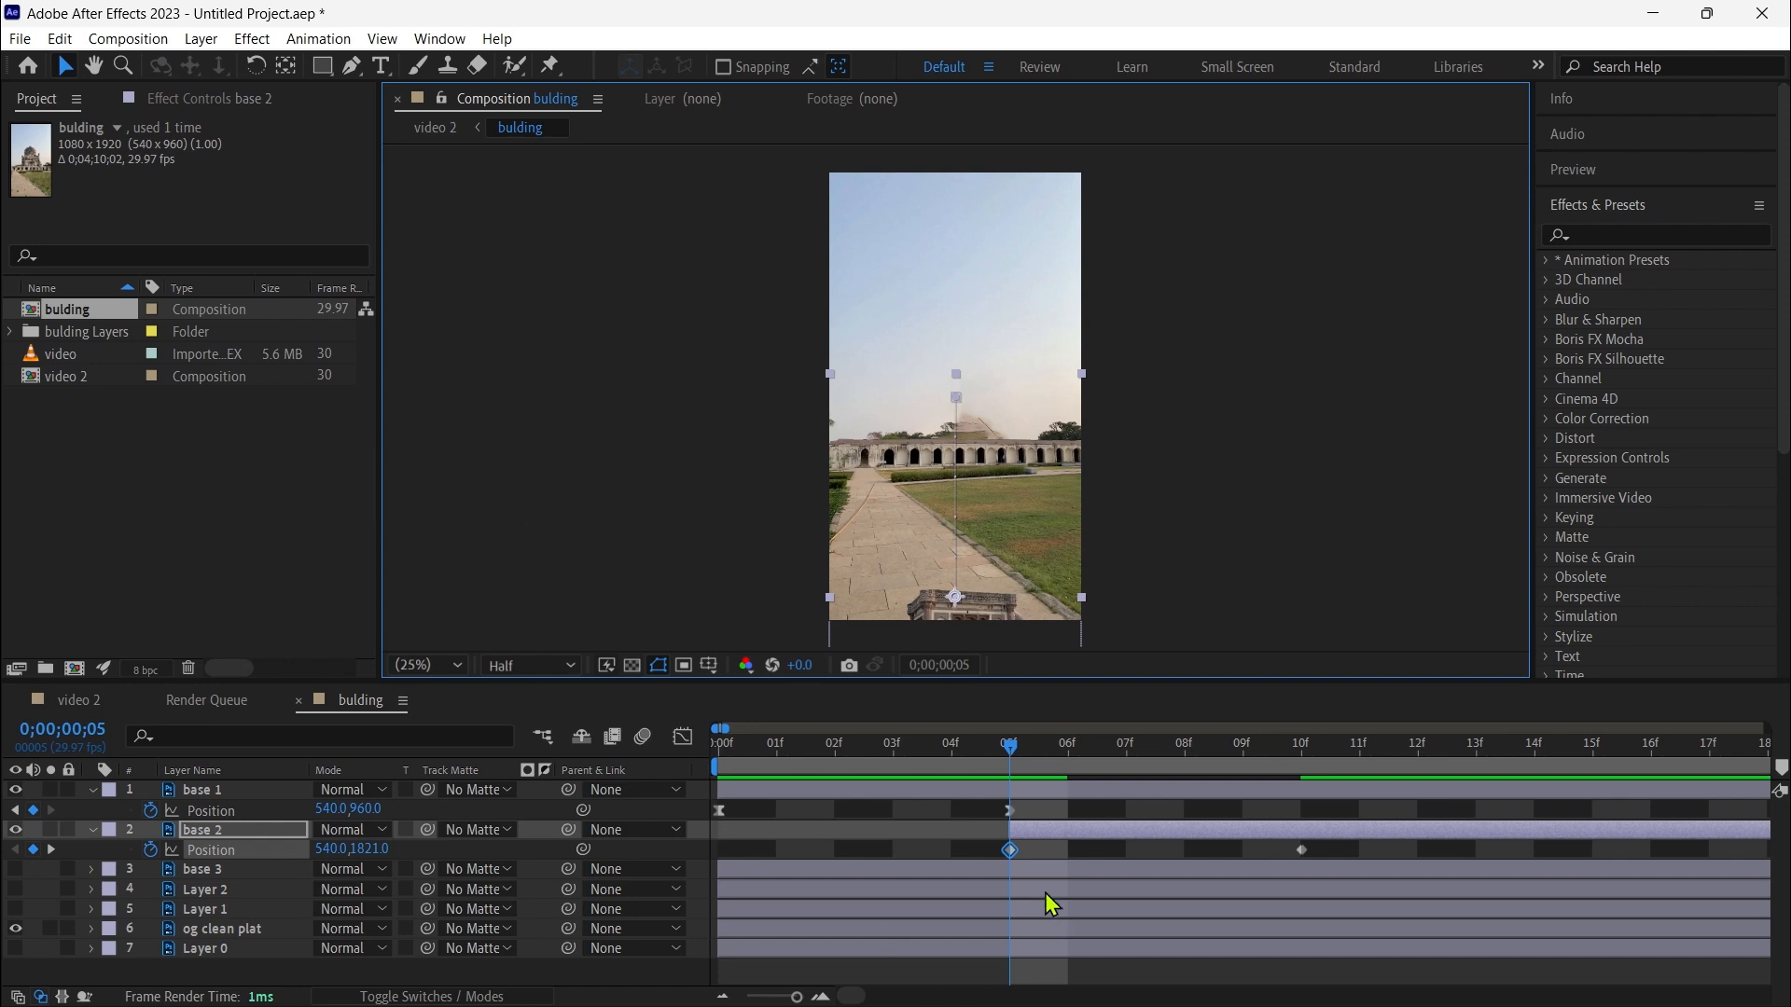
pyautogui.moveTo(363, 851); pyautogui.dragTo(593, 860)
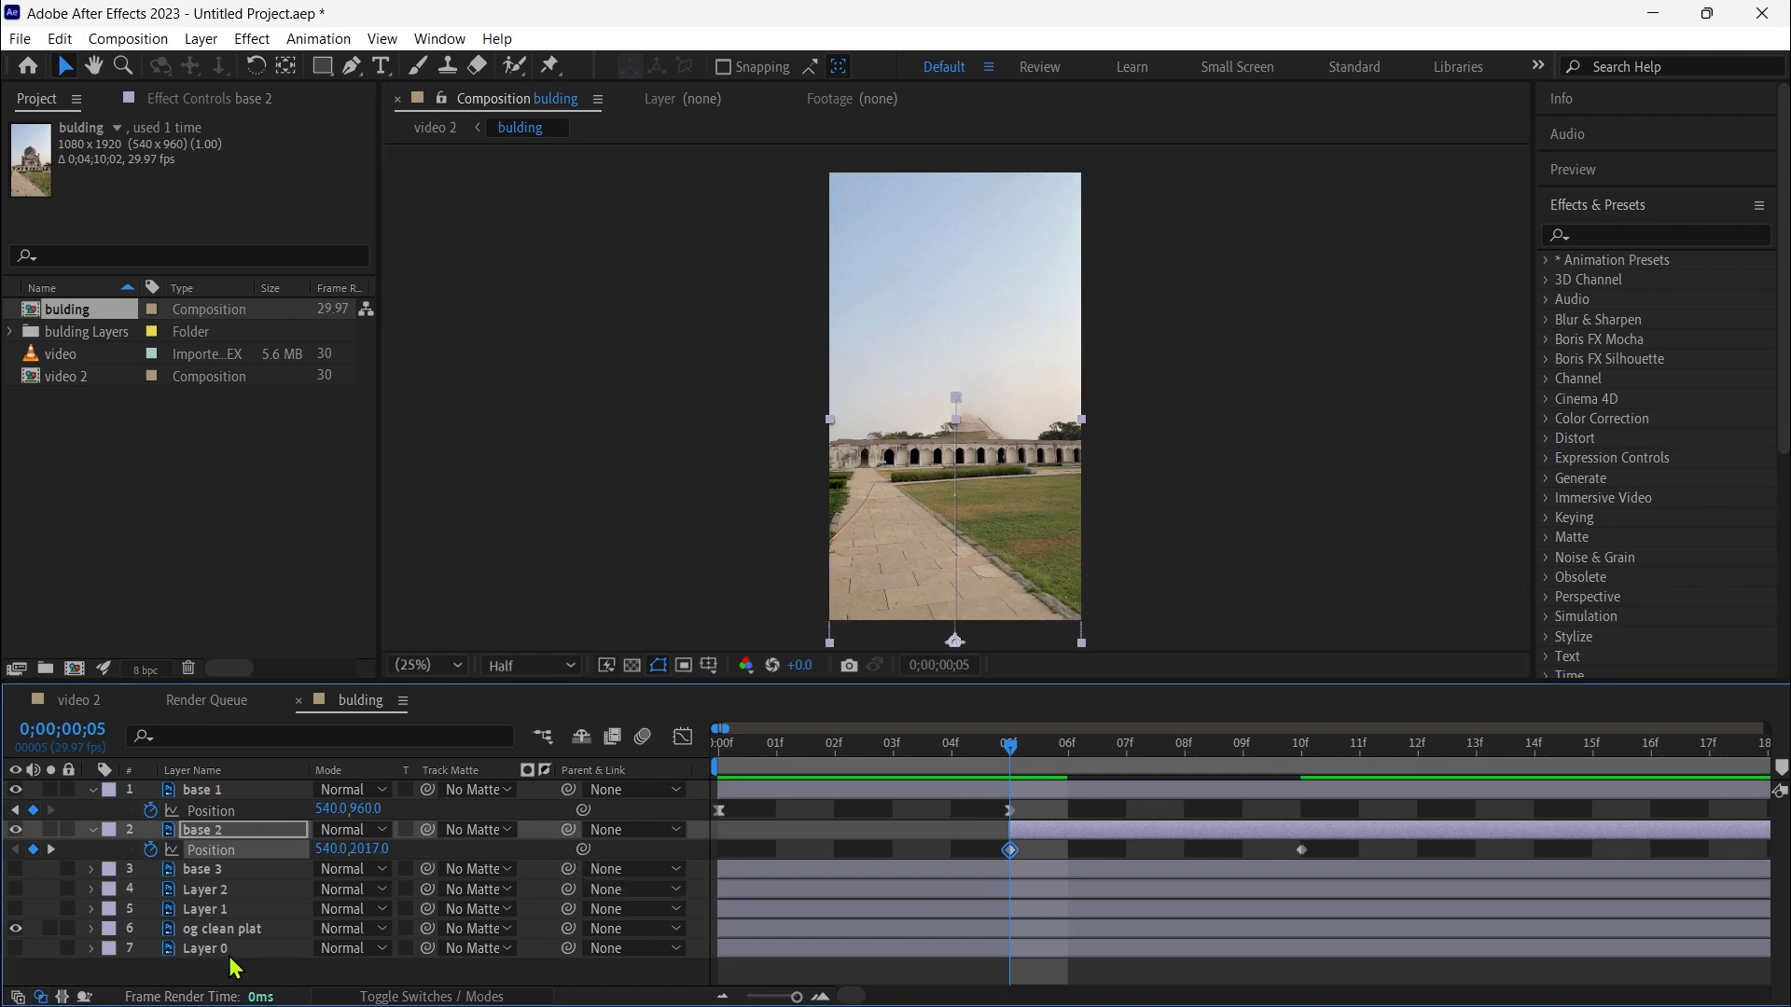
# Move Layer 0 above base 1 at the top of the layer stack, show it and scrub from frame 5 to 10.
pyautogui.moveTo(226, 950); pyautogui.dragTo(239, 784)
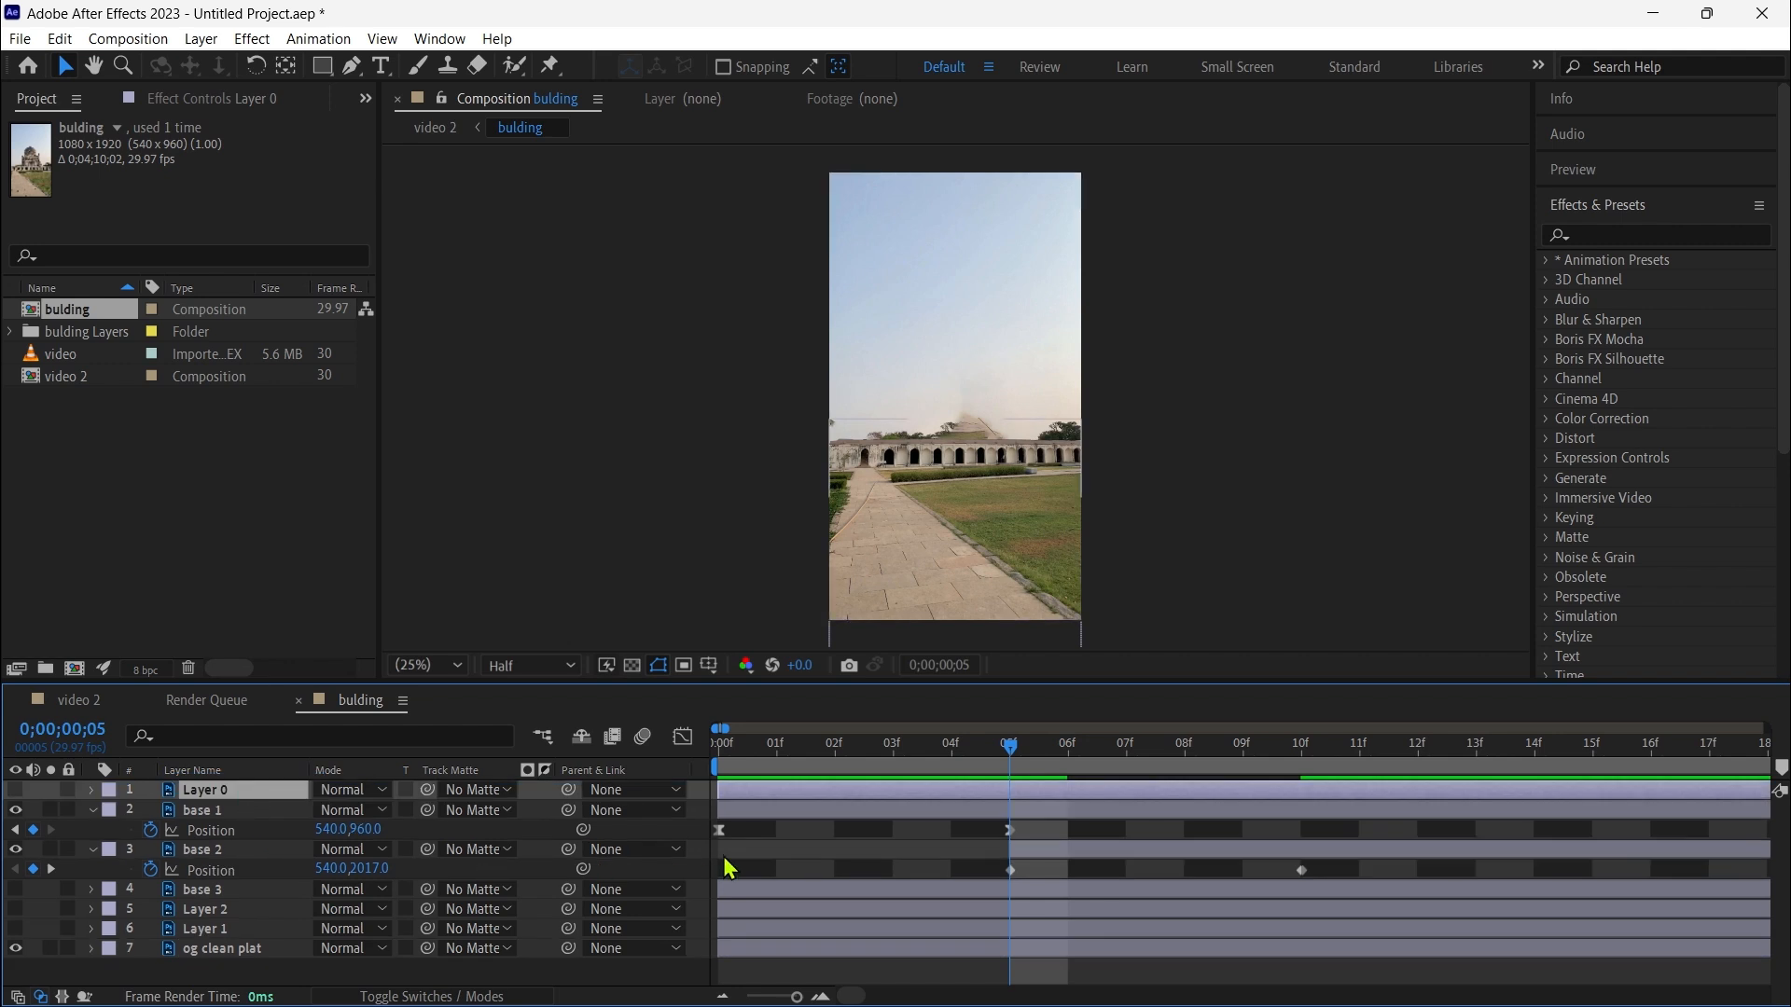
pyautogui.moveTo(1013, 742)
pyautogui.mouseDown()
pyautogui.moveTo(1251, 746)
pyautogui.moveTo(1013, 762)
pyautogui.mouseUp()
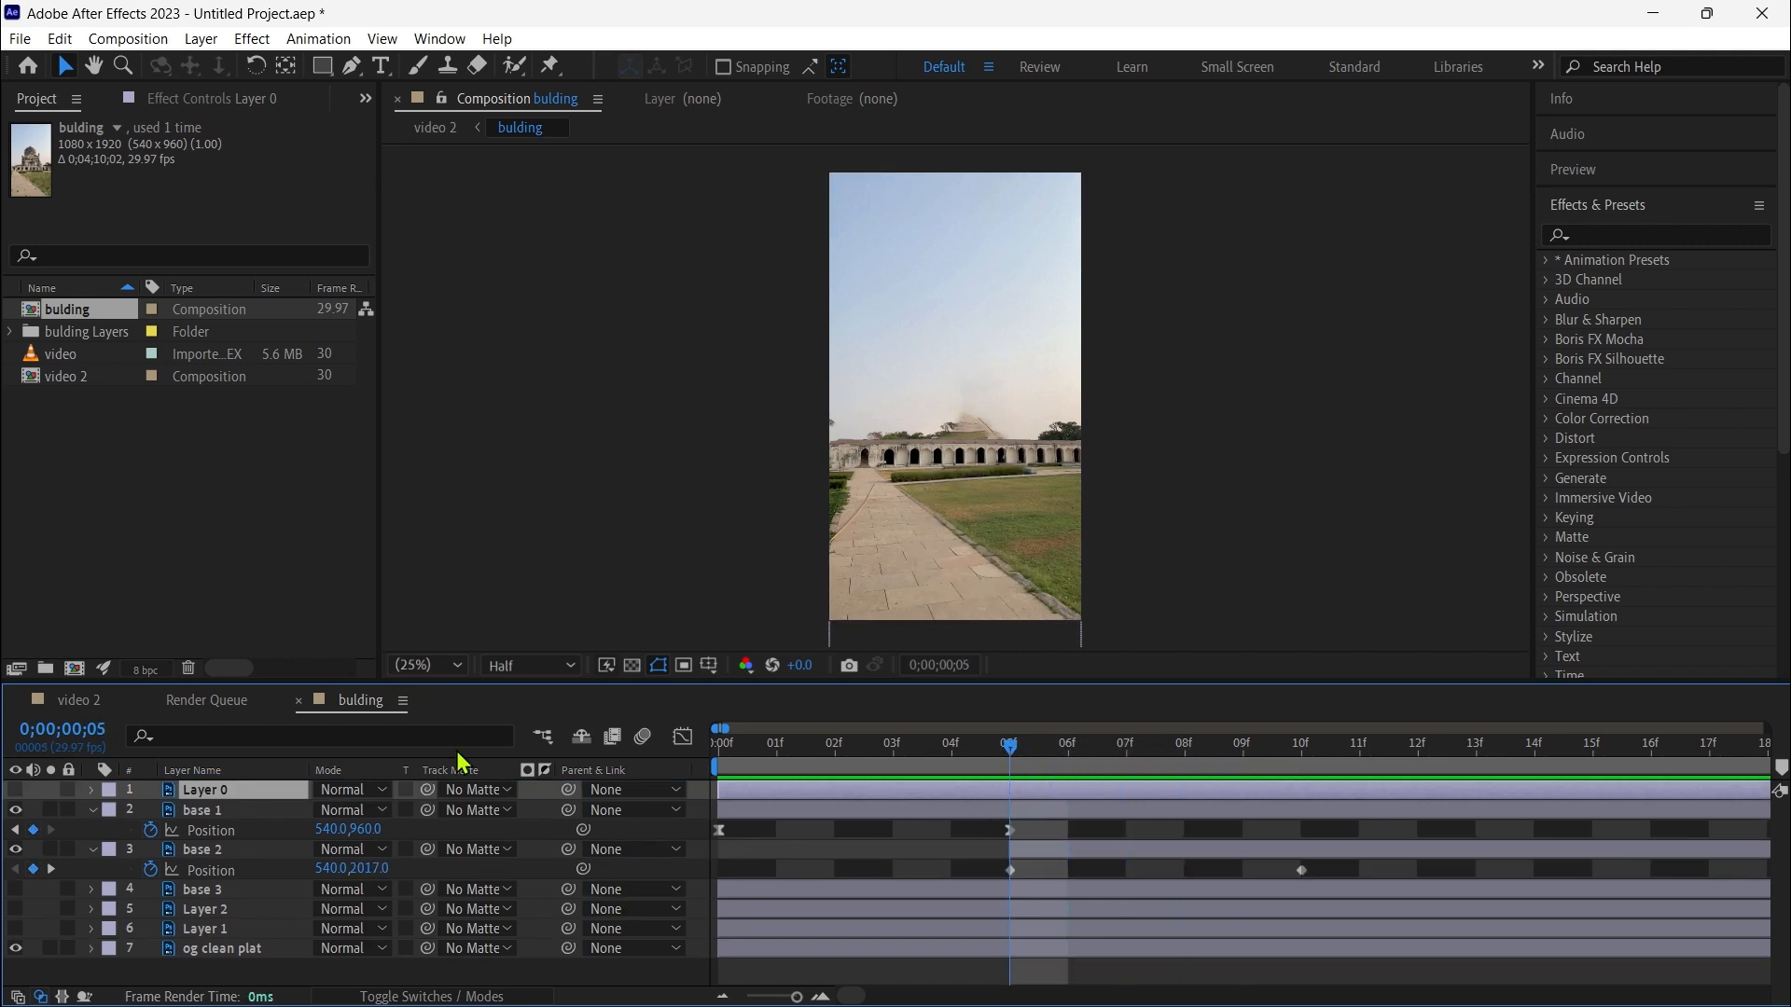
pyautogui.click(15, 790)
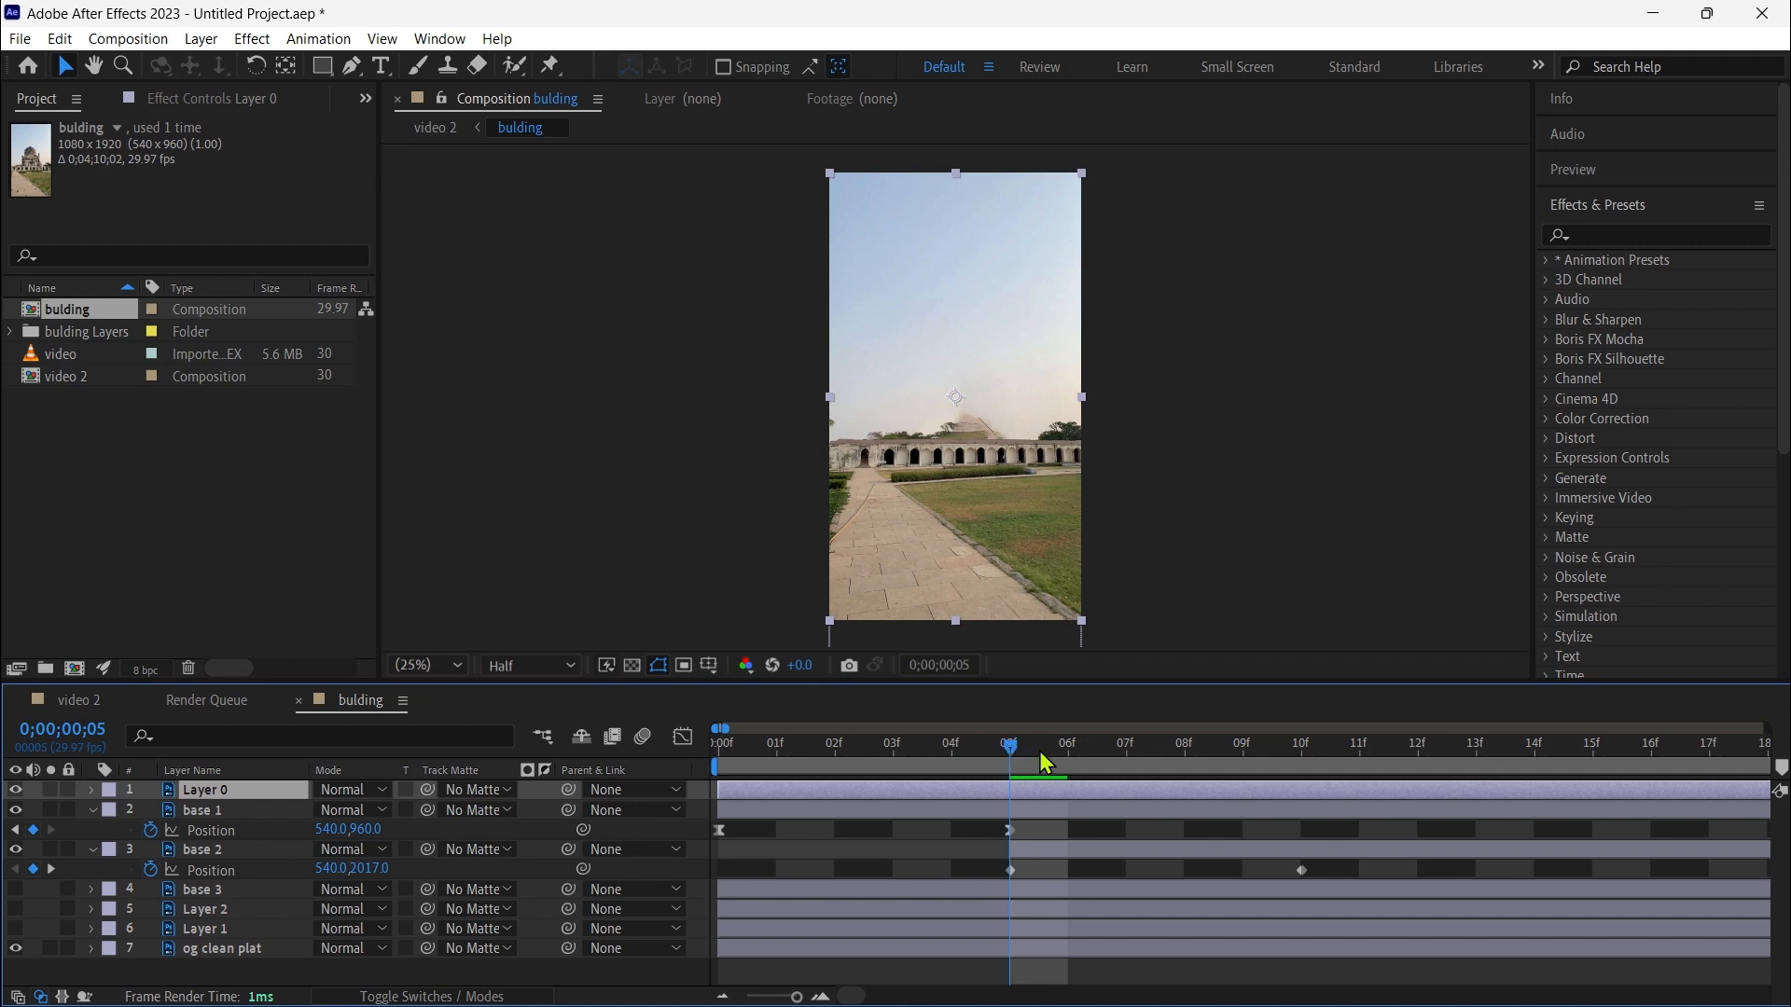
pyautogui.moveTo(1151, 758); pyautogui.dragTo(1307, 754)
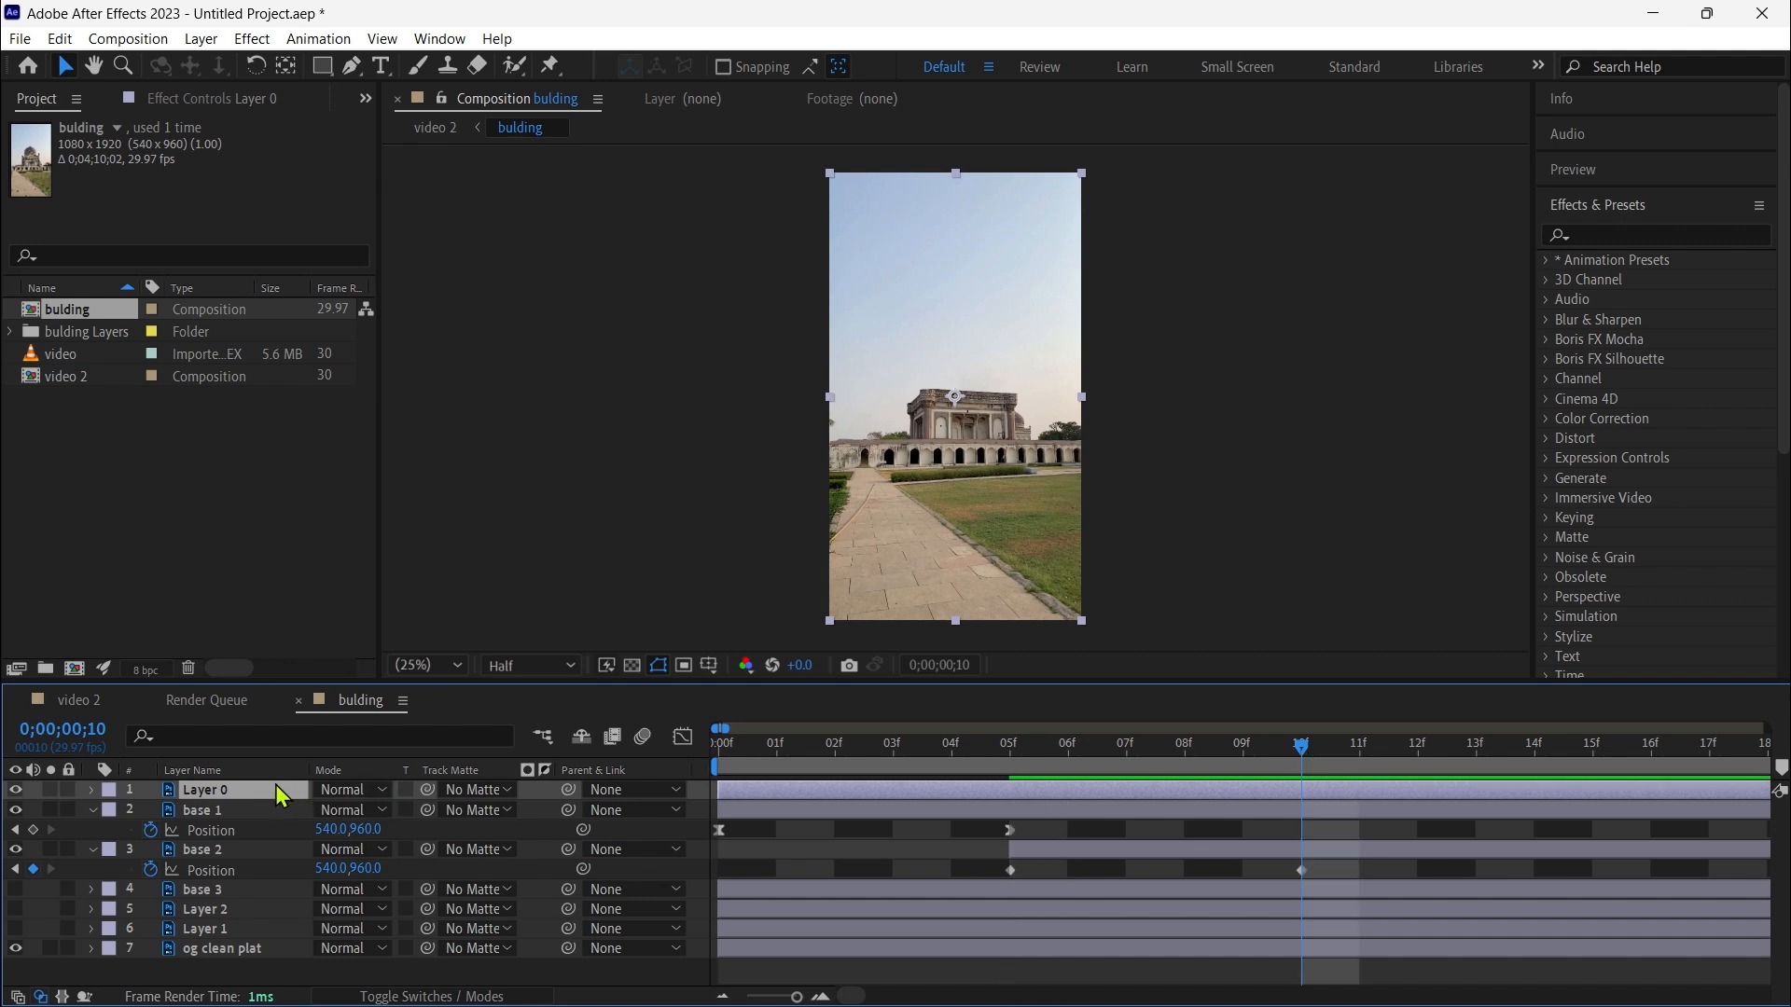
# Apply Easy Ease Out to base 2's Position keyframe at frame 5 and Easy Ease In to the one at frame 10.
pyautogui.click(1010, 871)
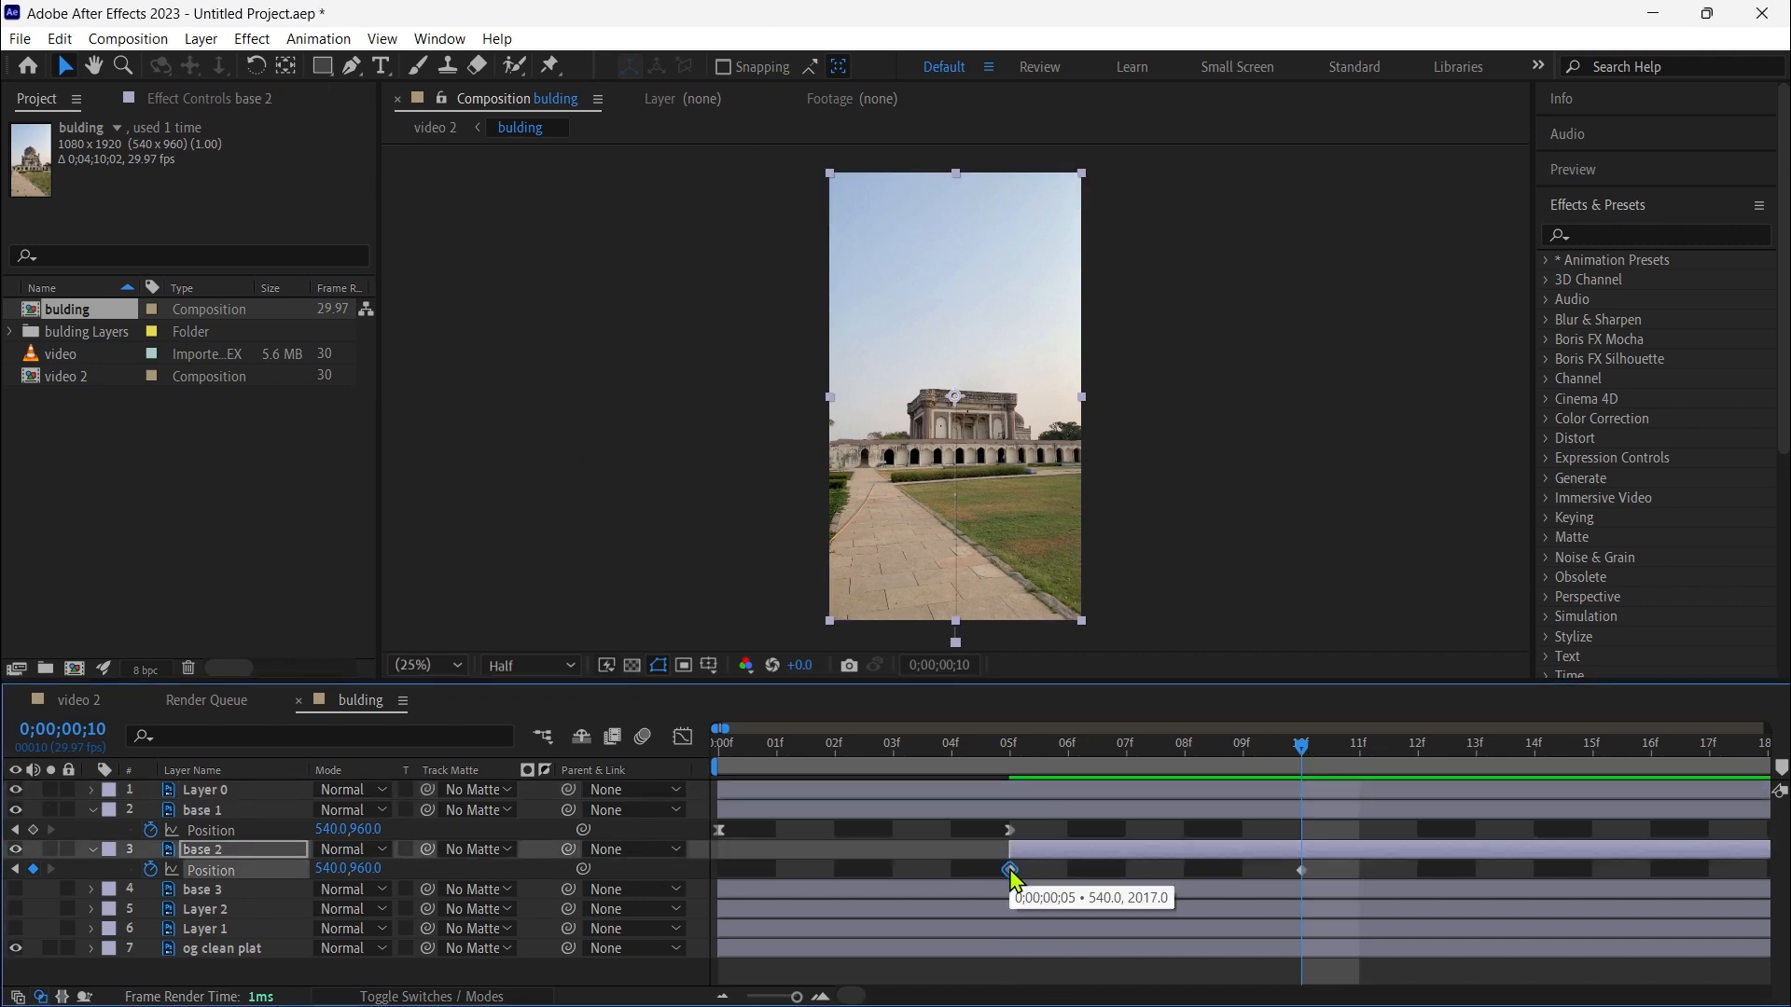
pyautogui.rightClick(1010, 870)
pyautogui.moveTo(1179, 860)
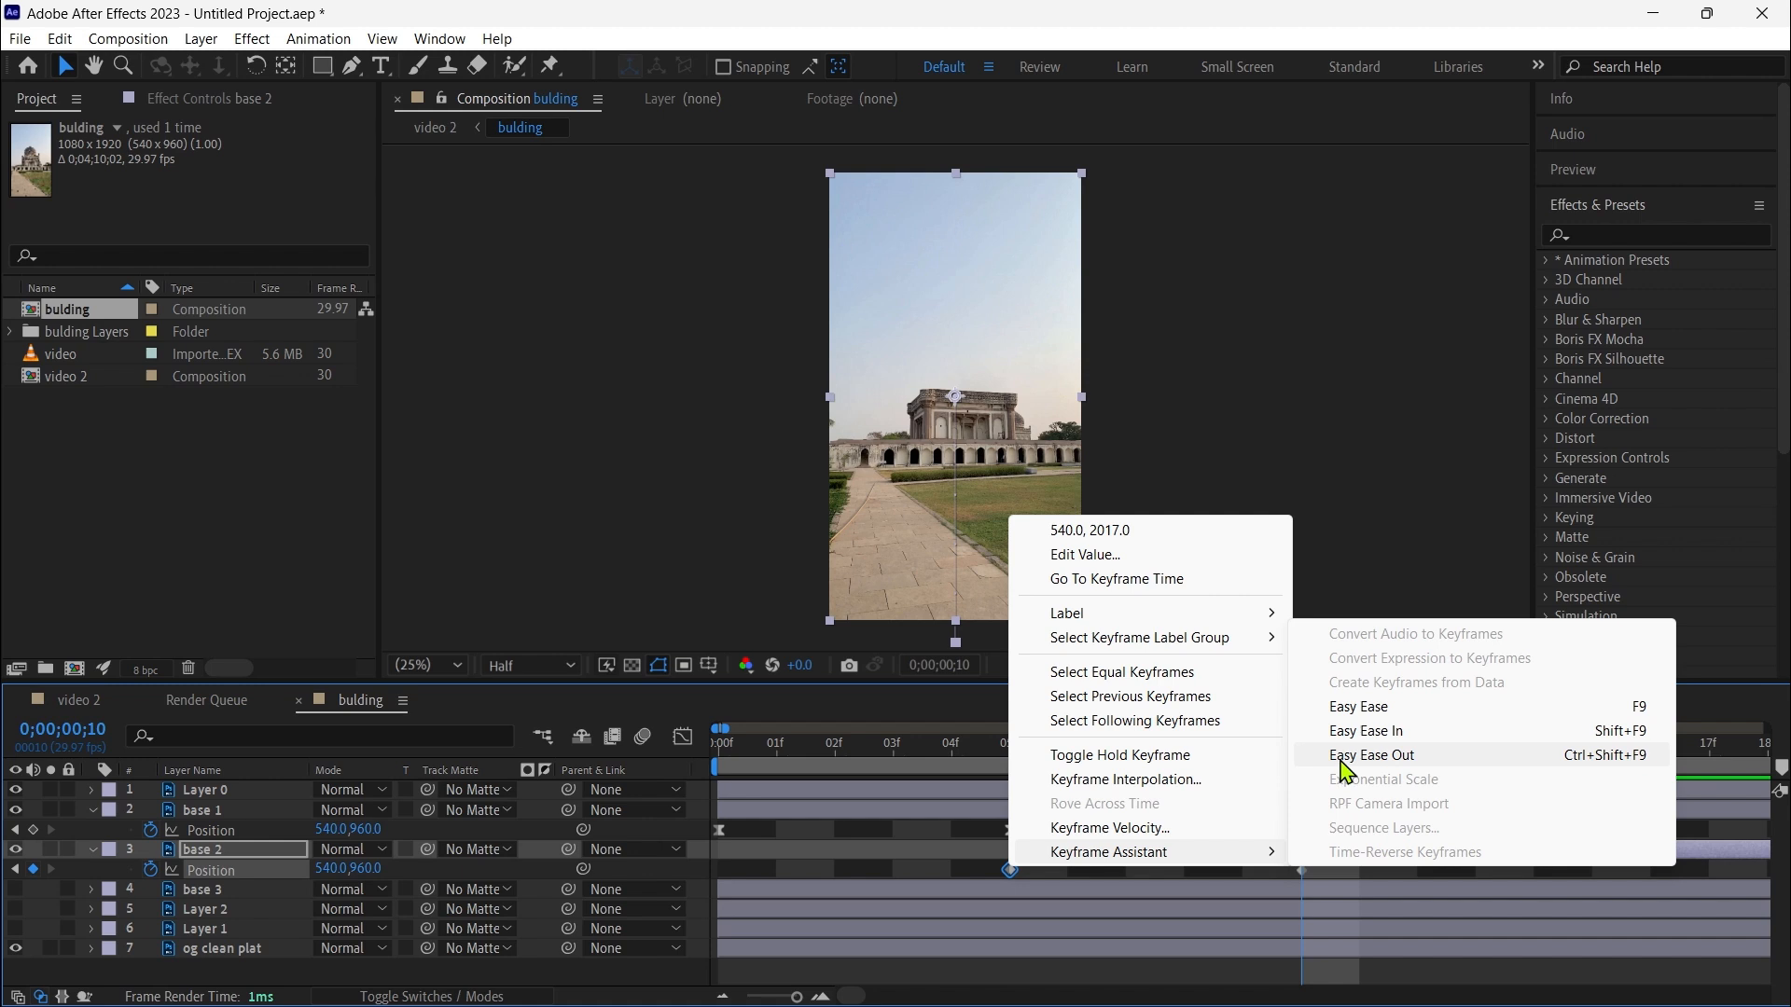
pyautogui.click(1371, 755)
pyautogui.click(1301, 871)
pyautogui.rightClick(1301, 870)
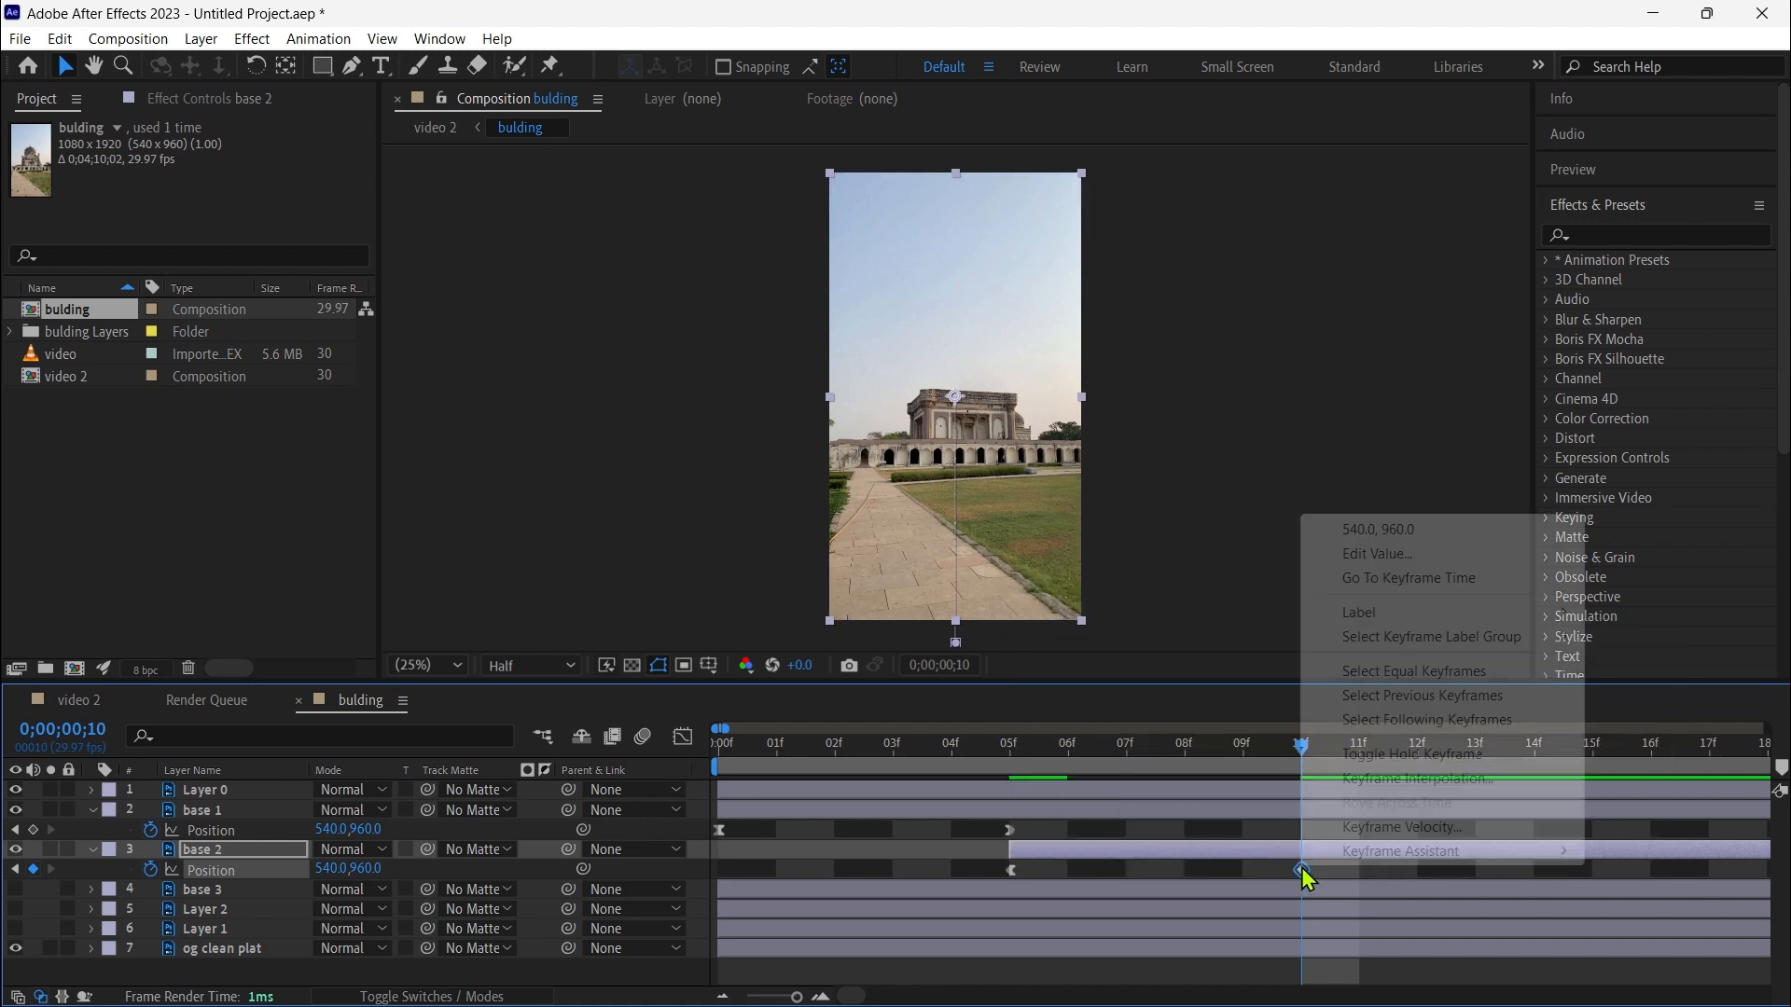
pyautogui.moveTo(1415, 863)
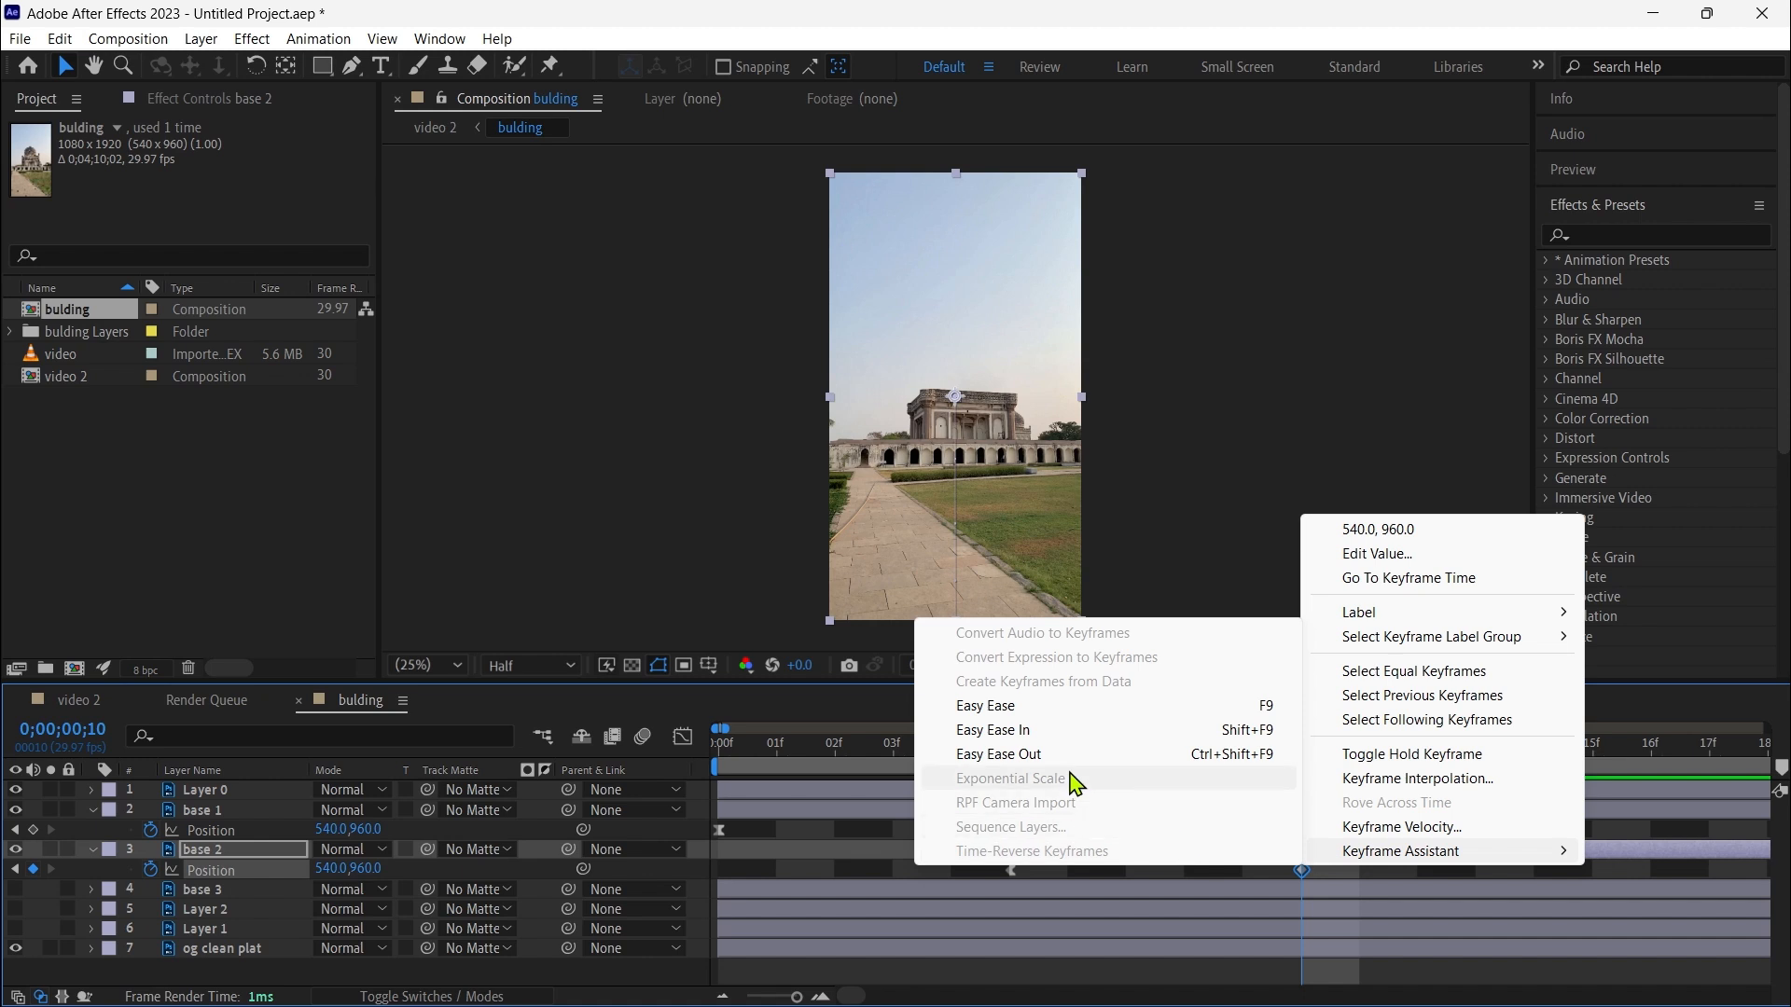
pyautogui.click(1072, 742)
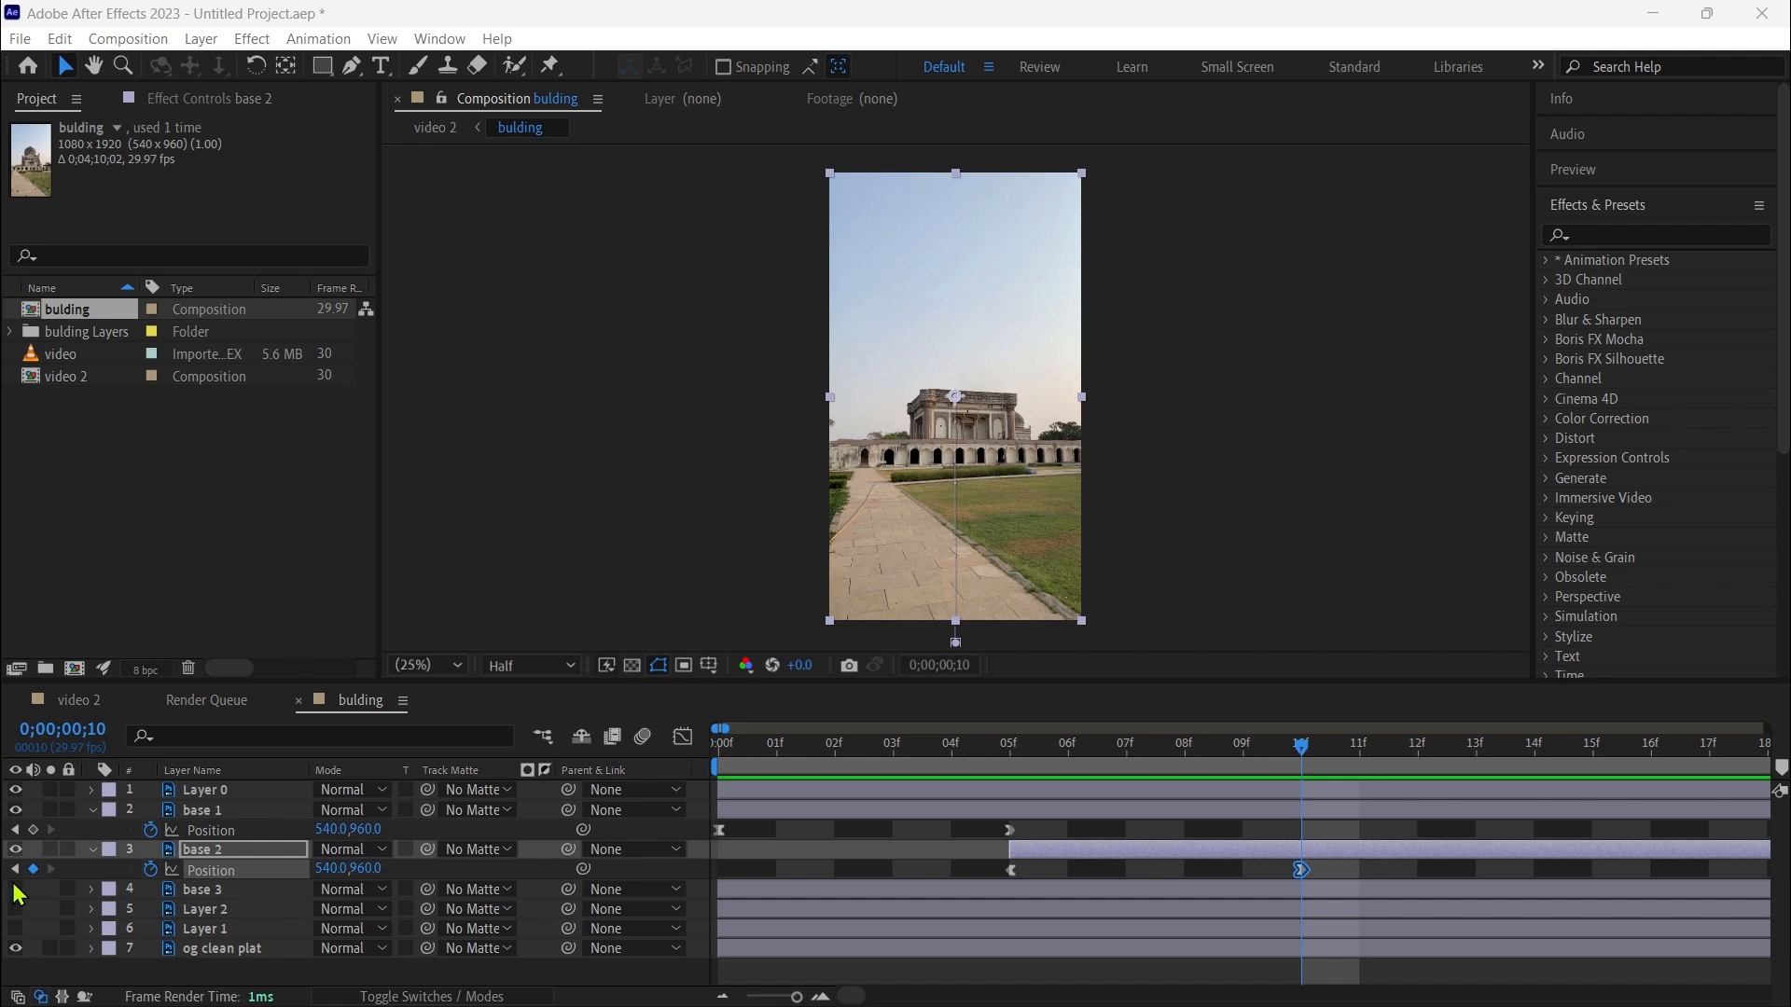
# Show base 3, reveal its Position keyframes and shift the layer in time to start at frame 10.
pyautogui.click(231, 894)
pyautogui.press('p')
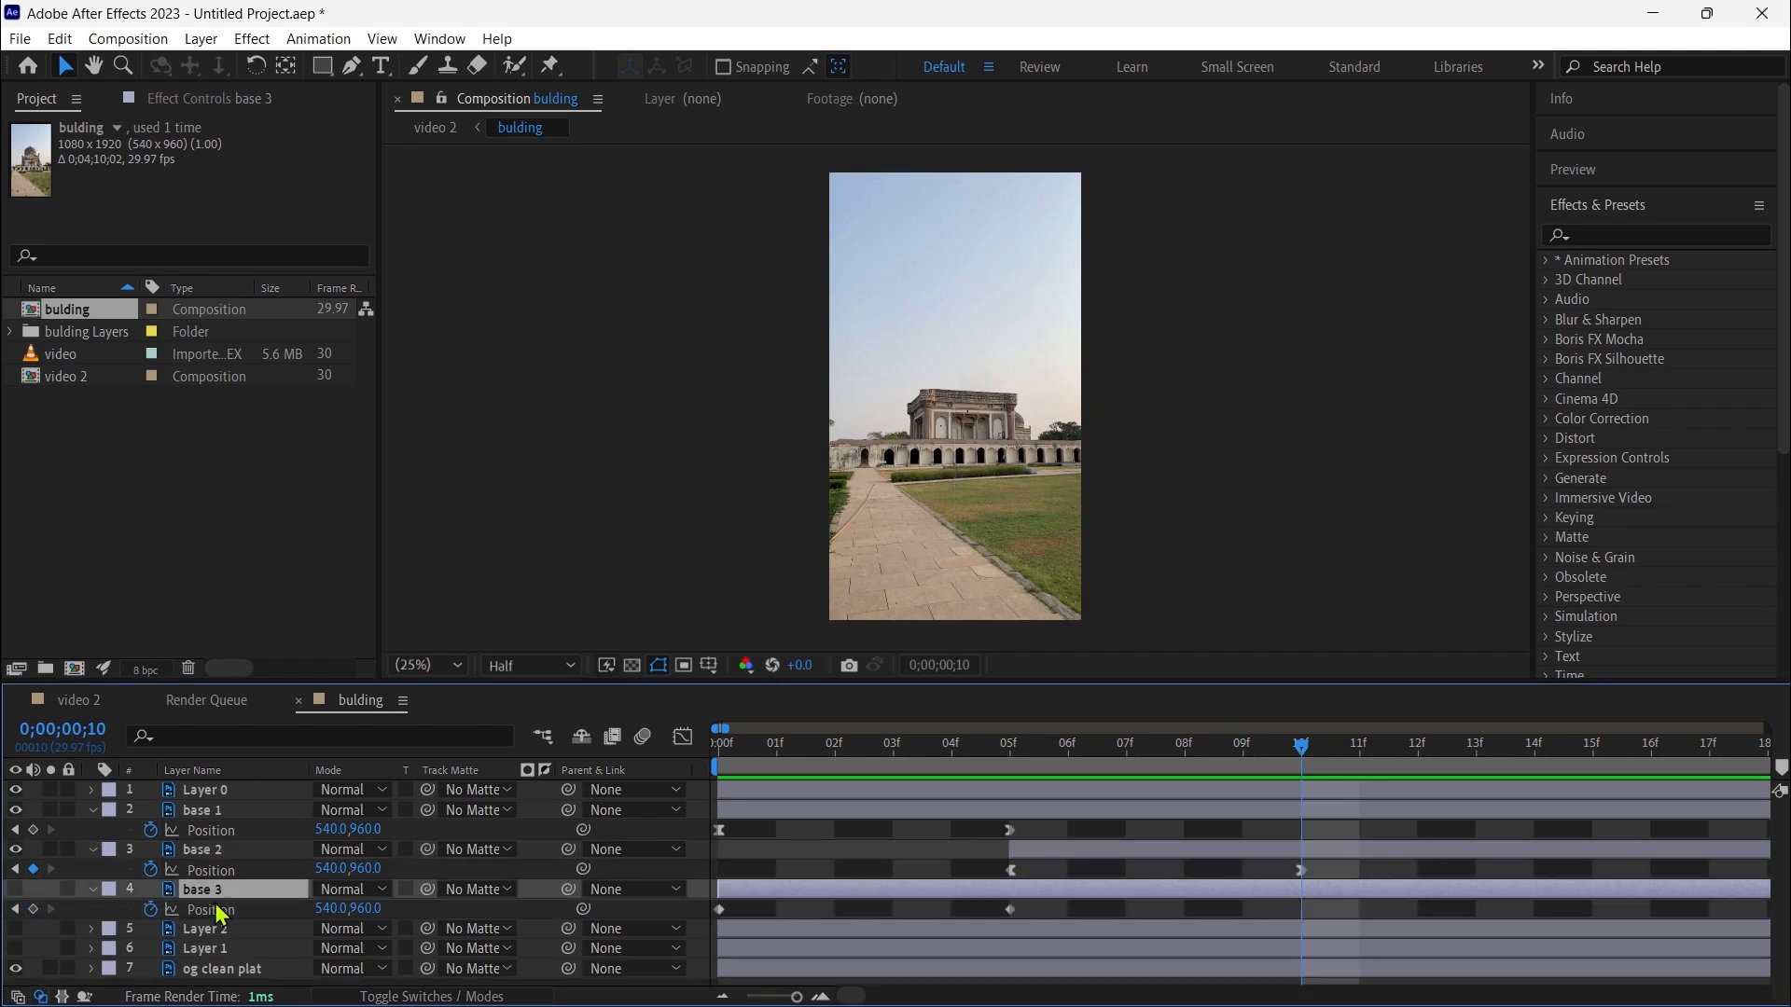
pyautogui.click(15, 890)
pyautogui.moveTo(735, 891); pyautogui.dragTo(1319, 891)
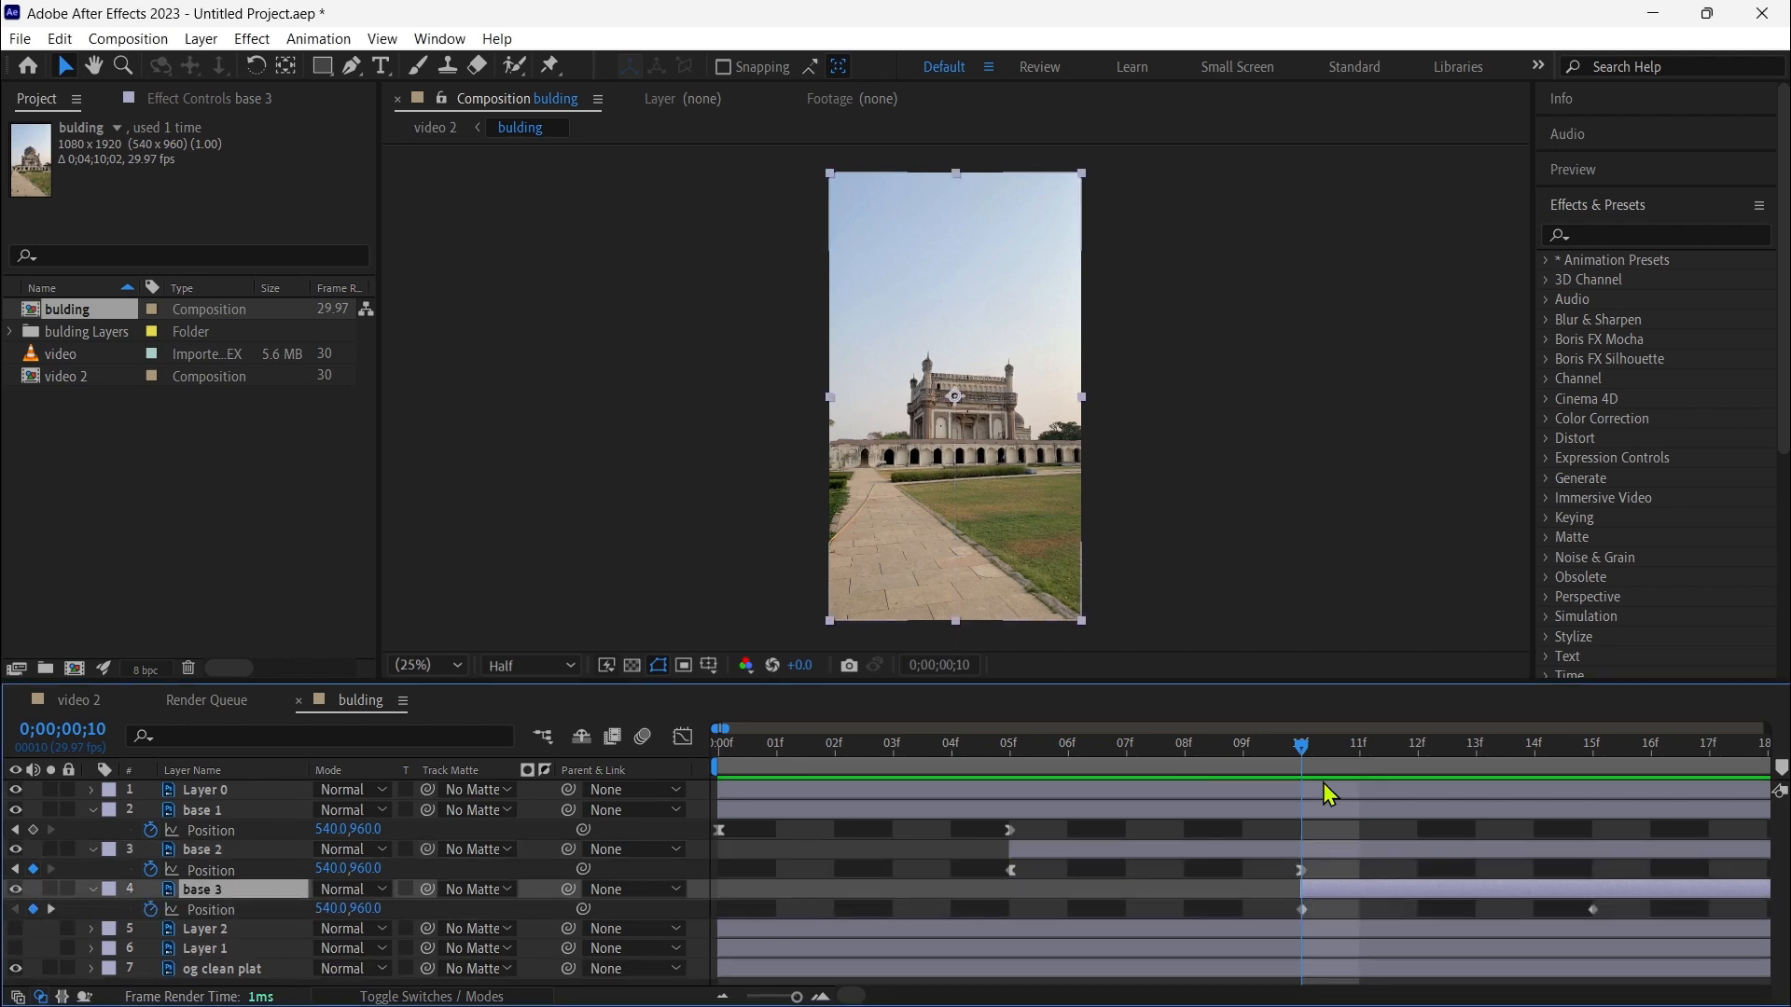
# Push base 3 out past the left edge of the frame by setting its Position to -342, 960 at frame 10.
pyautogui.moveTo(1317, 750); pyautogui.dragTo(1541, 750)
pyautogui.moveTo(328, 909); pyautogui.dragTo(215, 909)
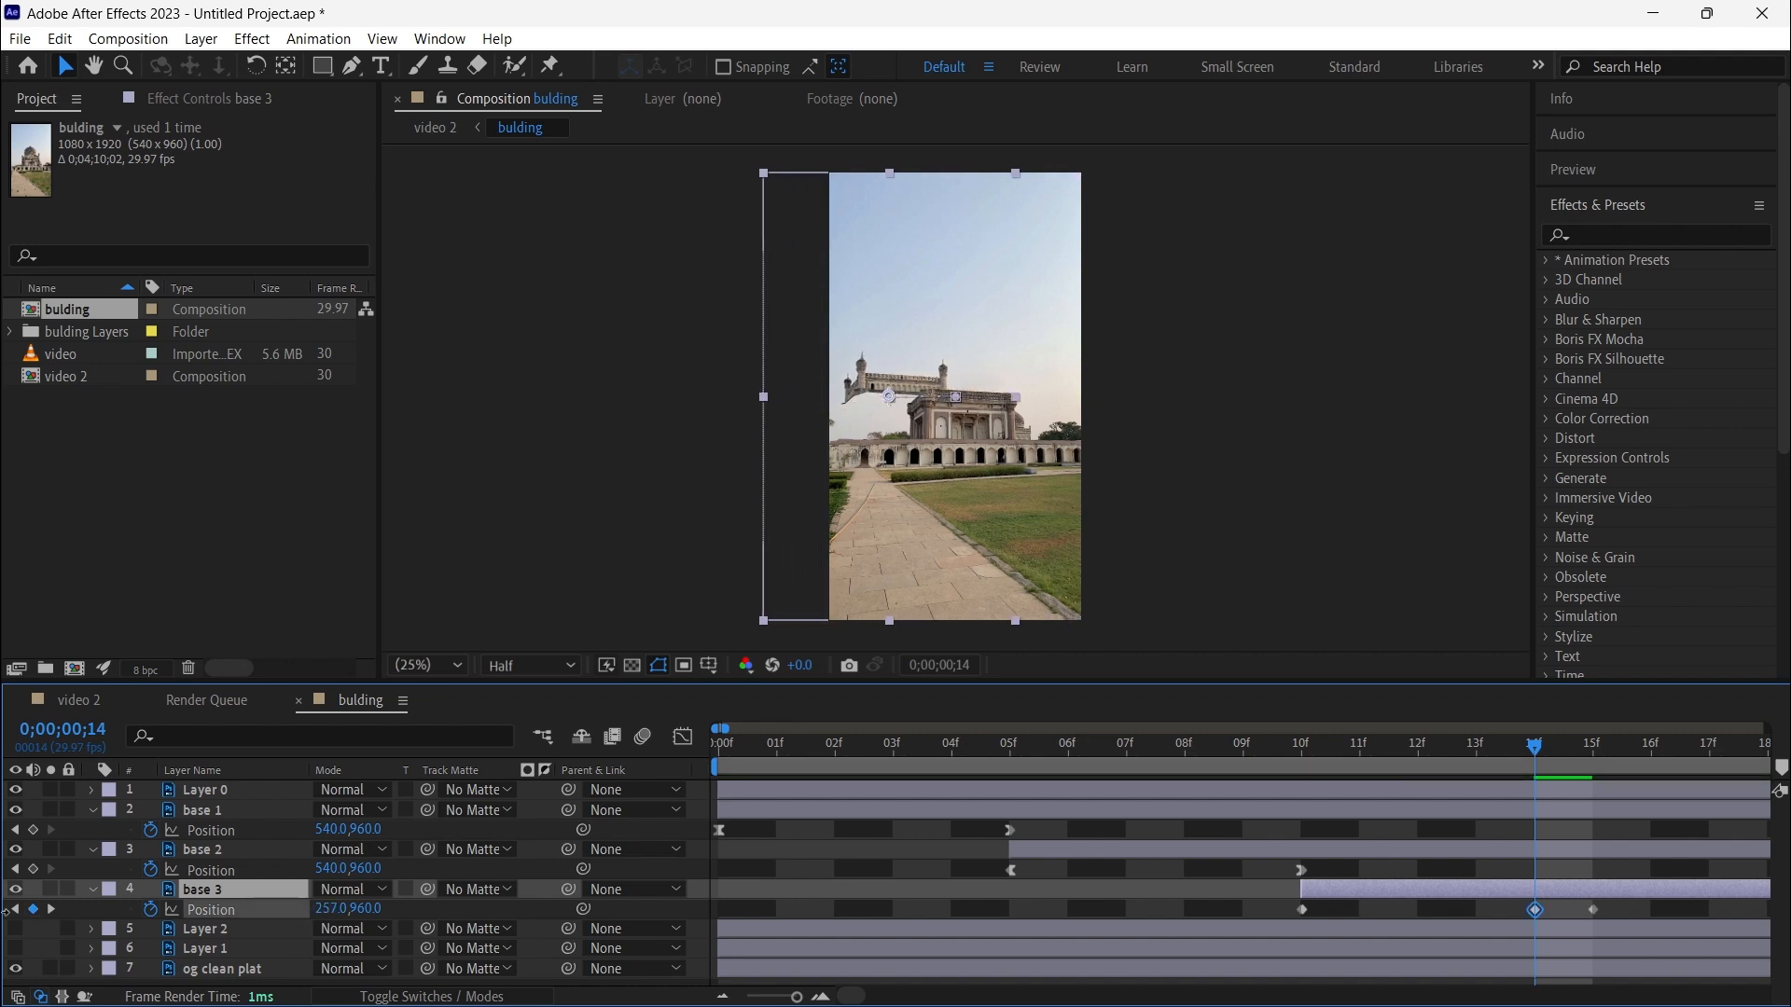
pyautogui.moveTo(328, 908); pyautogui.dragTo(304, 927)
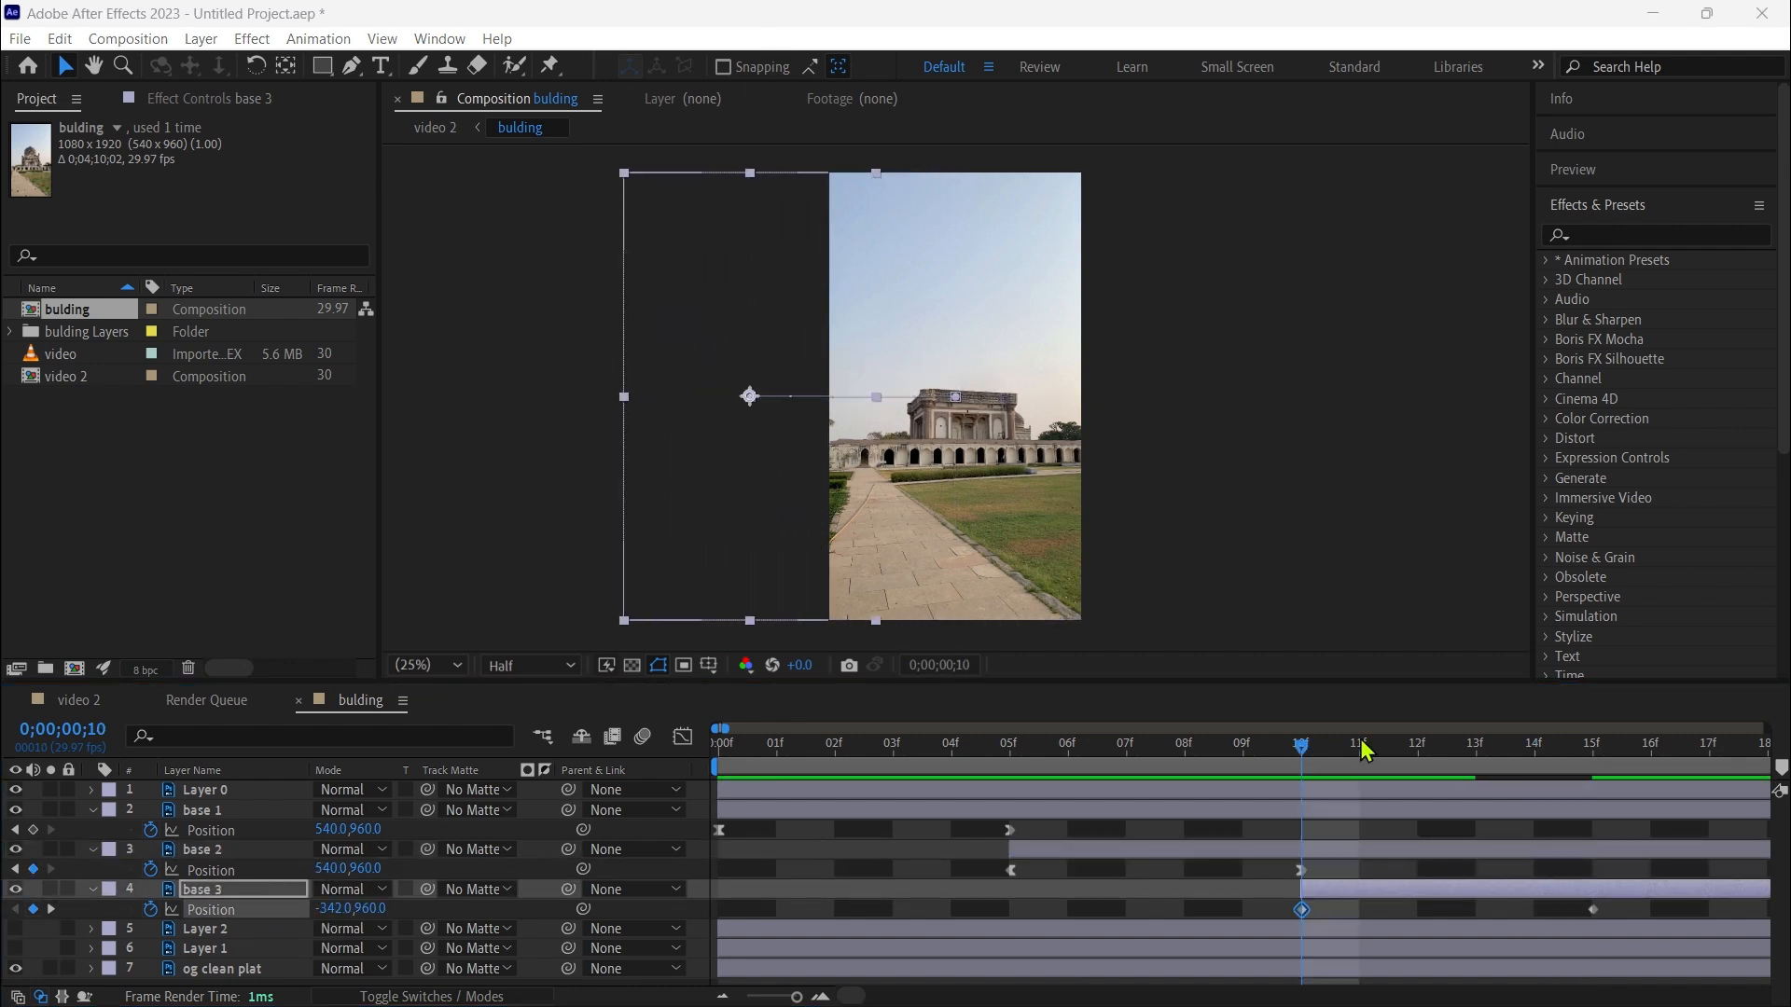
# Apply Easy Ease Out to base 3's Position keyframe at frame 10 and Easy Ease In to the one at frame 15.
pyautogui.rightClick(1301, 908)
pyautogui.moveTo(1398, 884)
pyautogui.click(1157, 788)
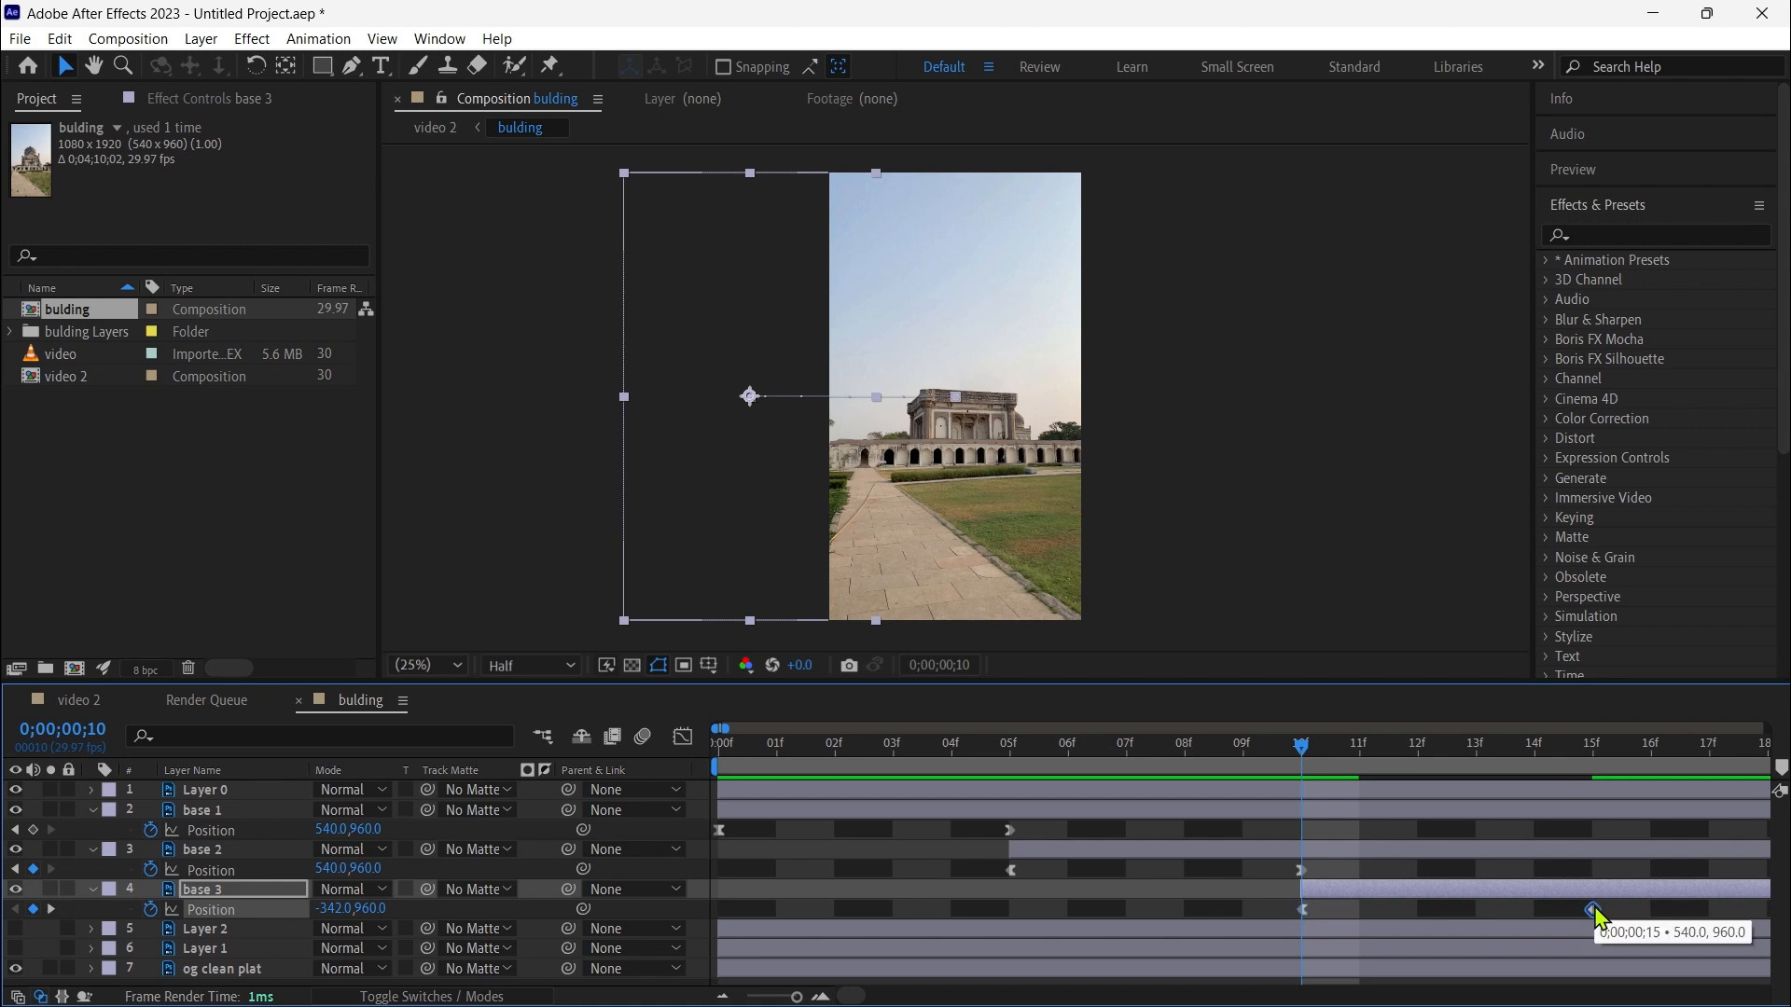
pyautogui.rightClick(1592, 910)
pyautogui.moveTo(1562, 928)
pyautogui.click(1166, 769)
pyautogui.press('k')
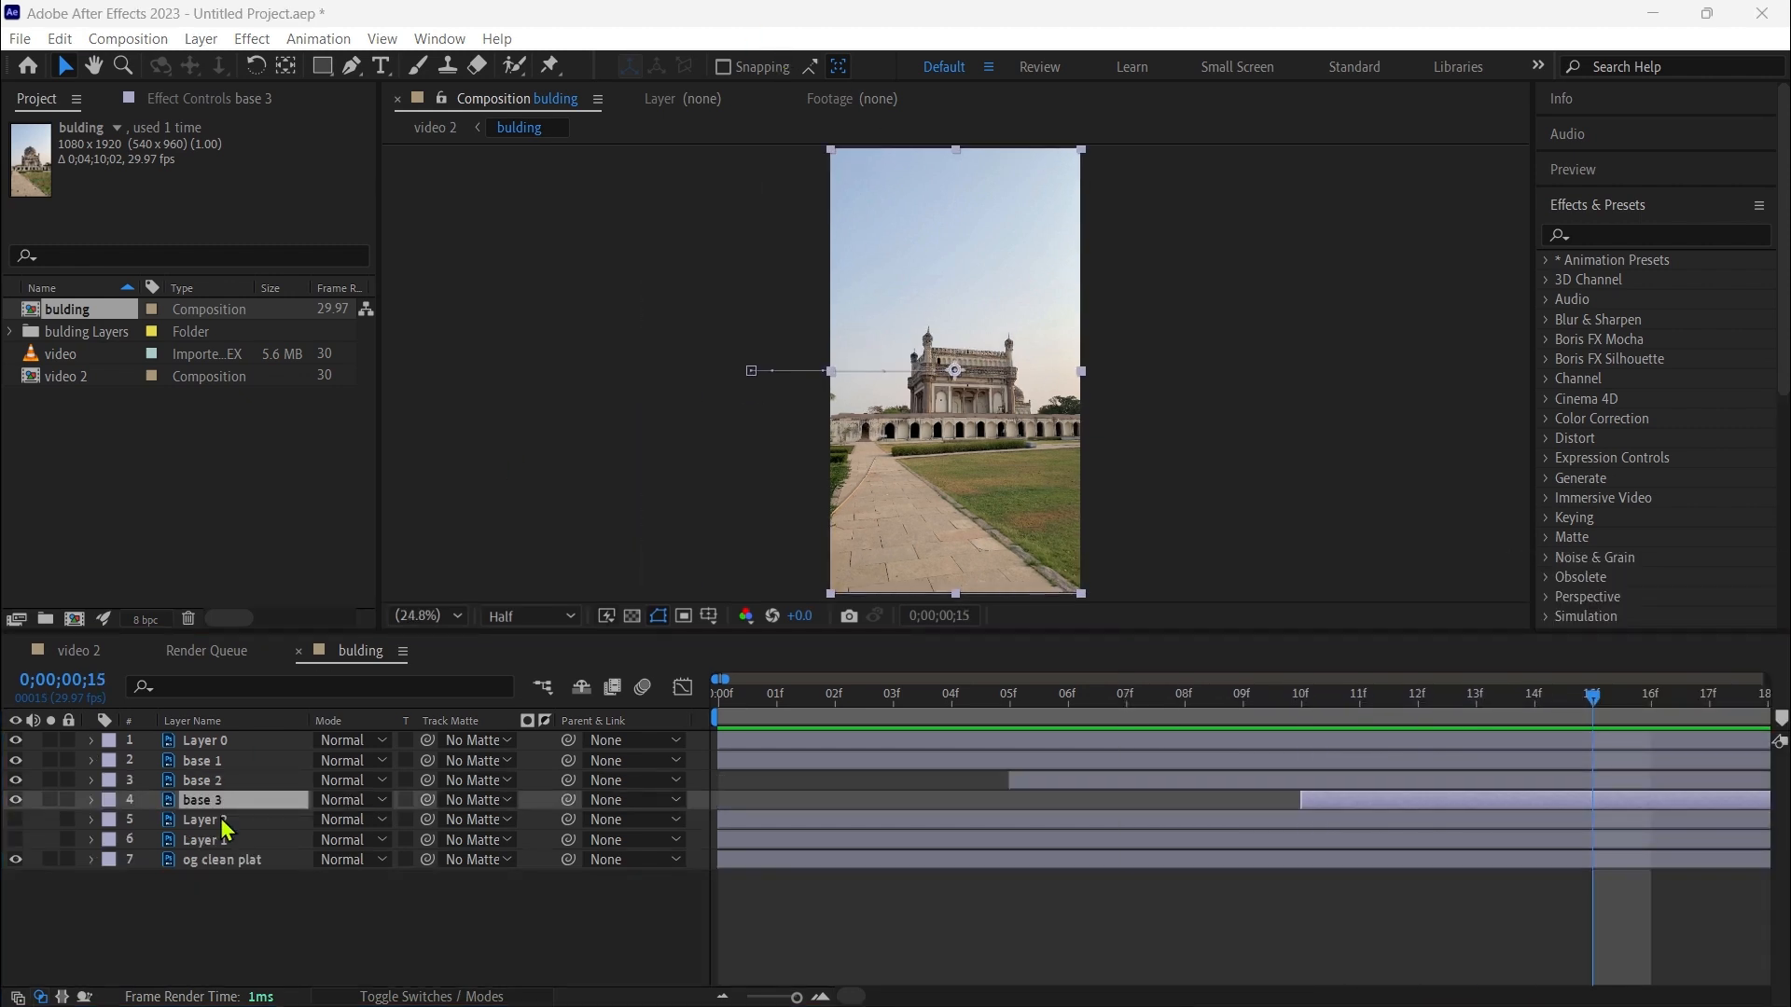
# Show the dome in Layer 2, reveal its Position keyframes and shift the layer in time to start at frame 15.
pyautogui.click(231, 822)
pyautogui.press('p')
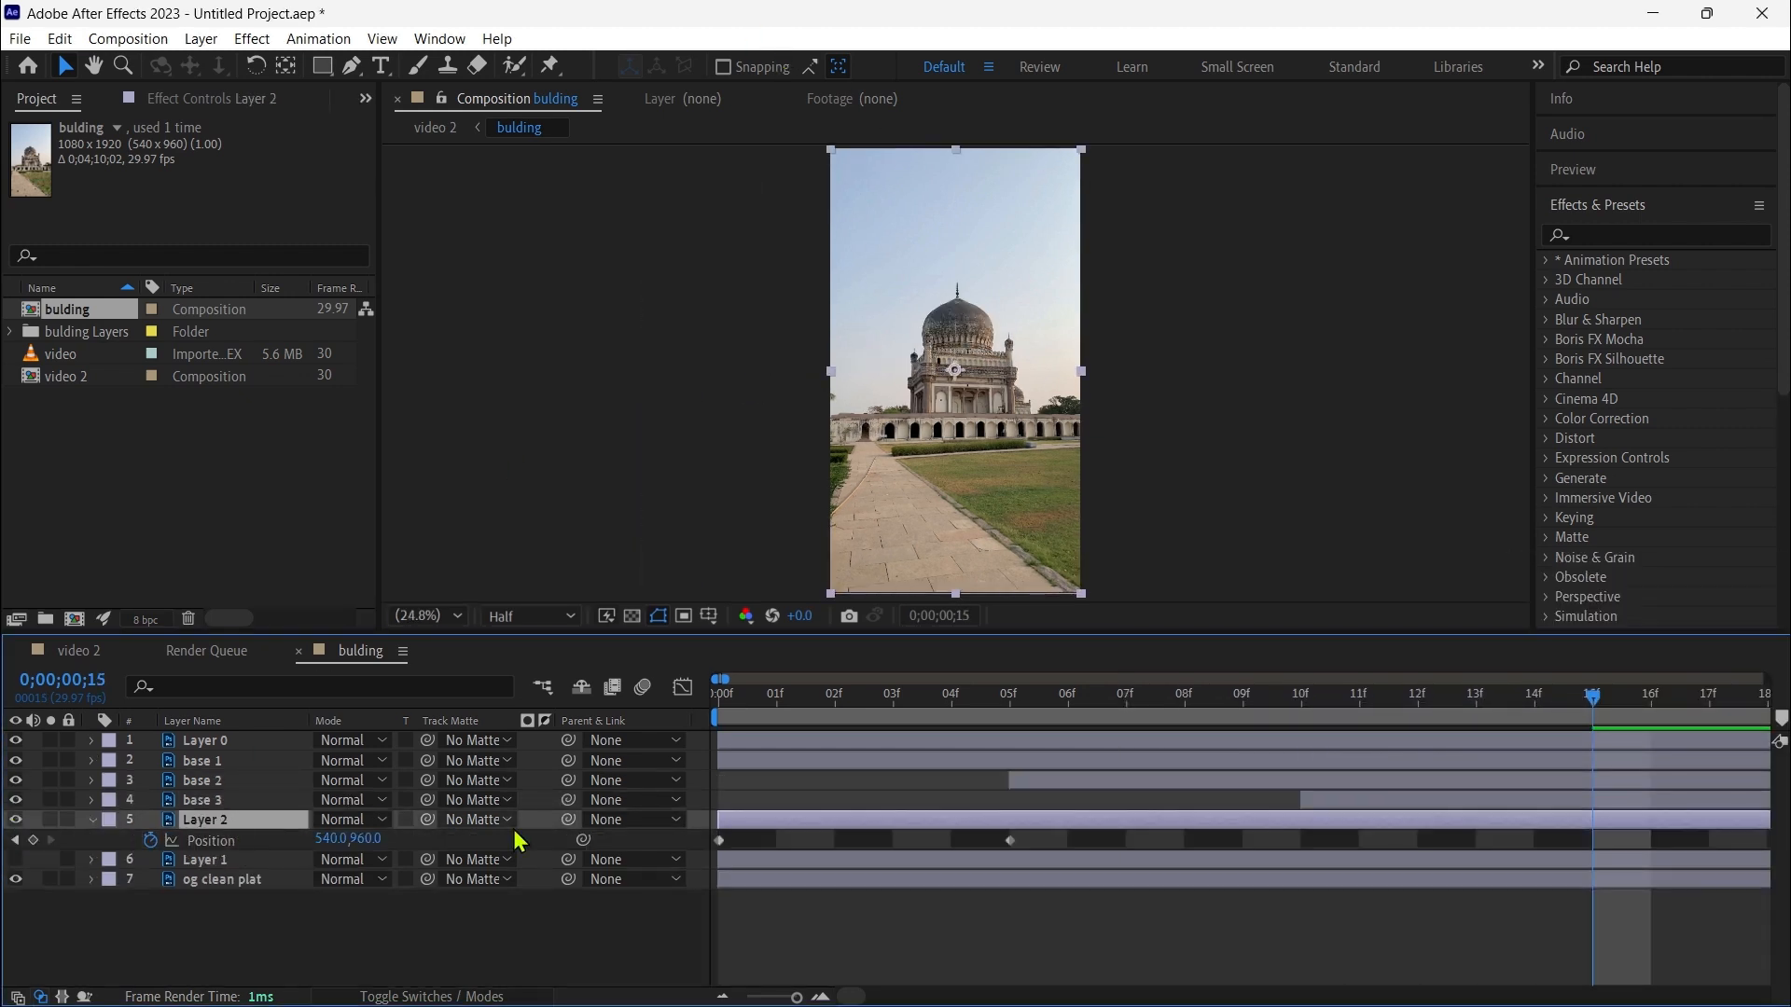
pyautogui.moveTo(720, 821); pyautogui.dragTo(1622, 839)
# Reveal base 3's Position keyframes and review the staggered keyframe timing across the layers.
pyautogui.click(233, 804)
pyautogui.press('p')
pyautogui.moveTo(725, 680)
pyautogui.mouseDown()
pyautogui.moveTo(751, 683)
pyautogui.moveTo(725, 688)
pyautogui.mouseUp()
pyautogui.click(850, 981)
pyautogui.moveTo(863, 995); pyautogui.dragTo(844, 995)
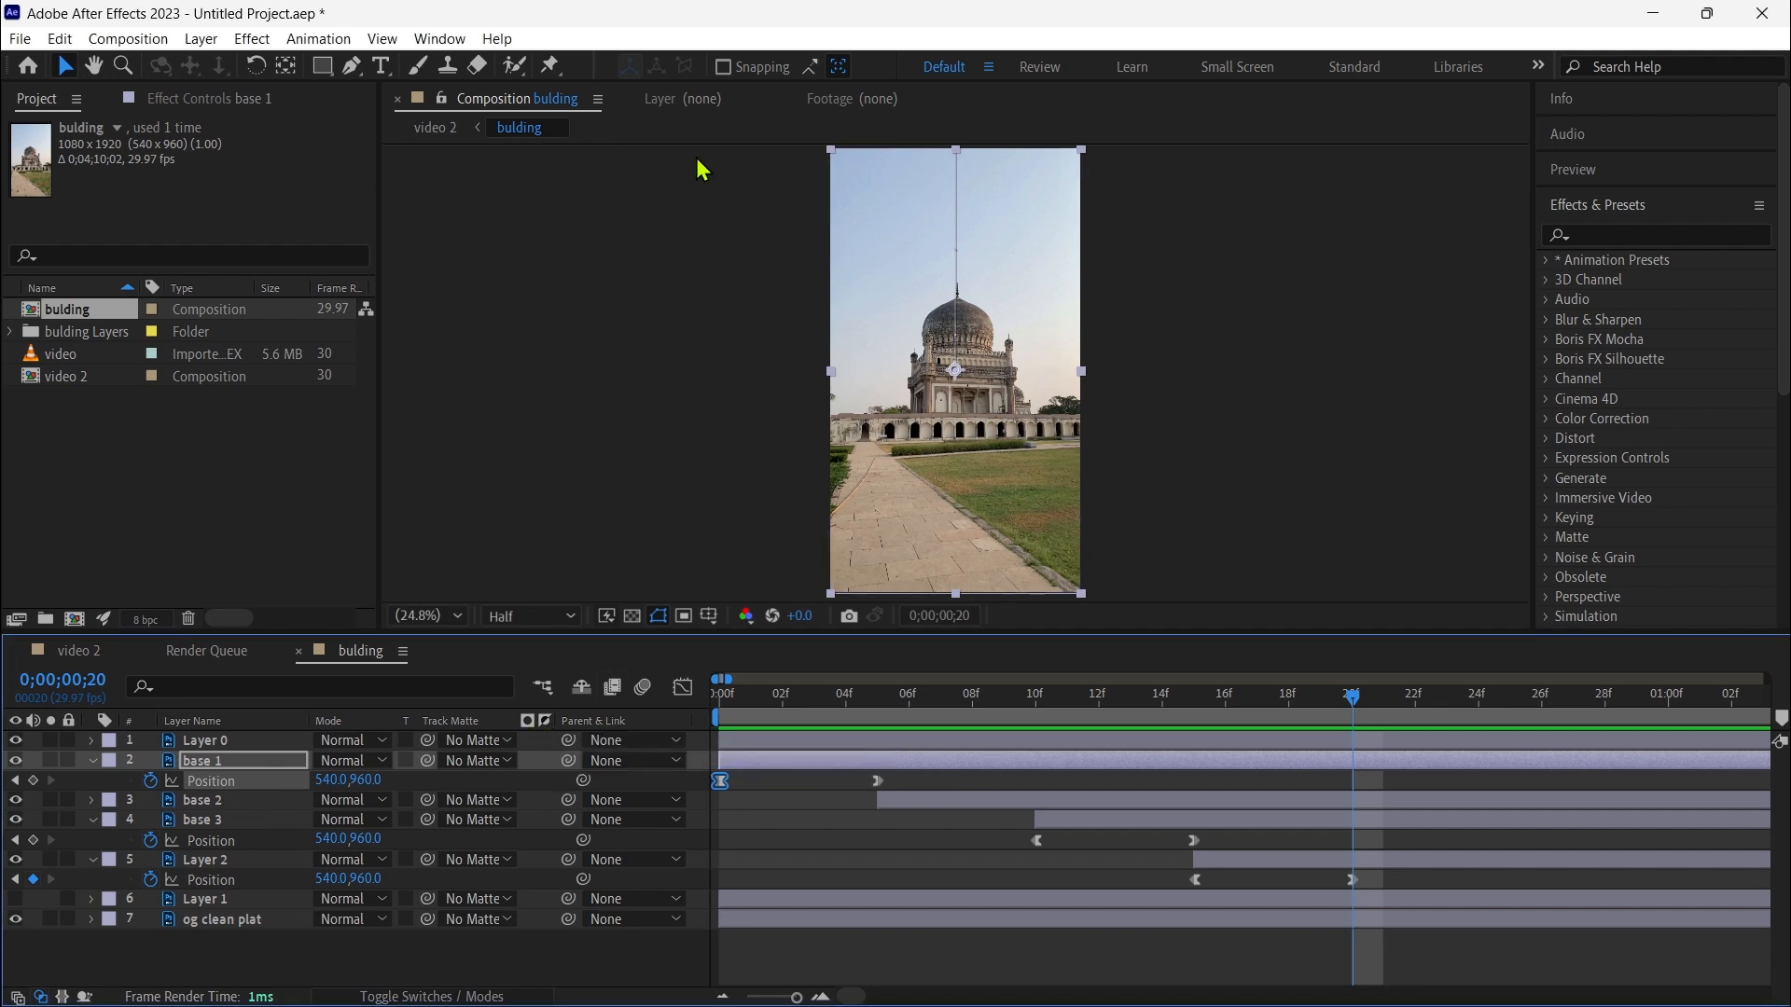
# Enable motion blur for the composition and list the layers by source name instead of layer name.
pyautogui.click(643, 690)
pyautogui.click(220, 742)
pyautogui.keyDown('shift'); pyautogui.click(245, 862); pyautogui.keyUp('shift')
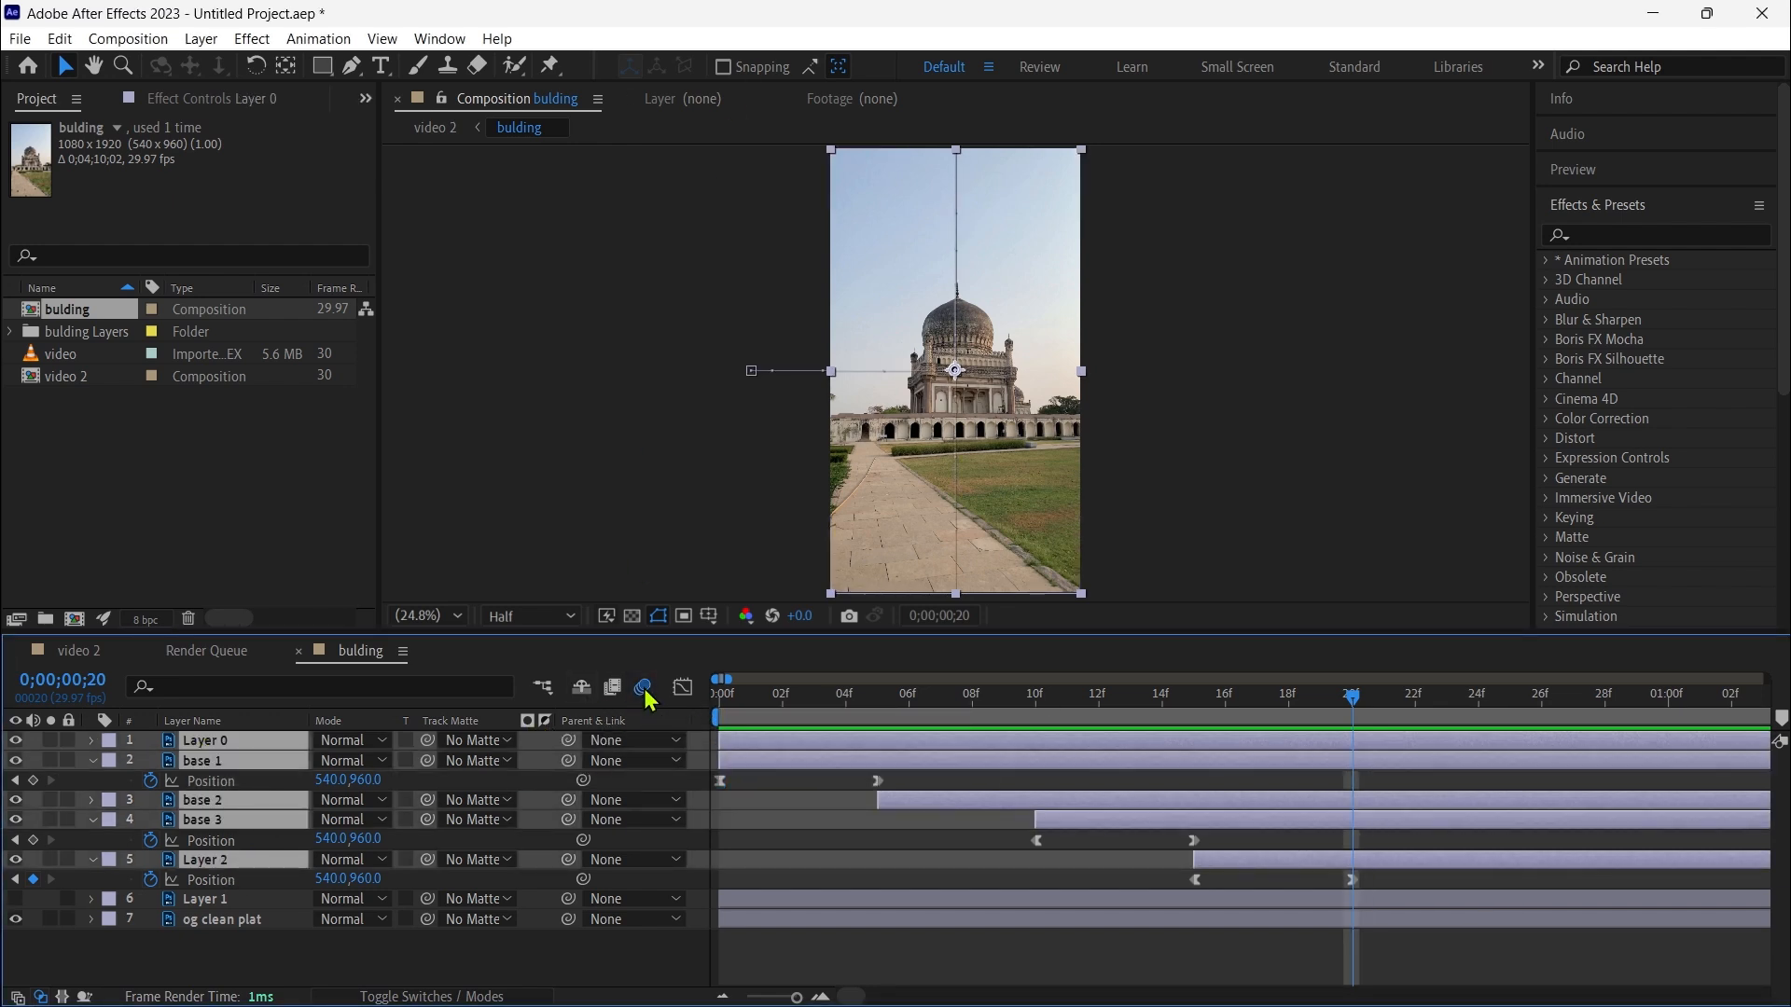
pyautogui.click(237, 721)
pyautogui.click(292, 963)
# Collapse the open Position properties of base 1, base 3 and Layer 2 in the timeline.
pyautogui.click(246, 740)
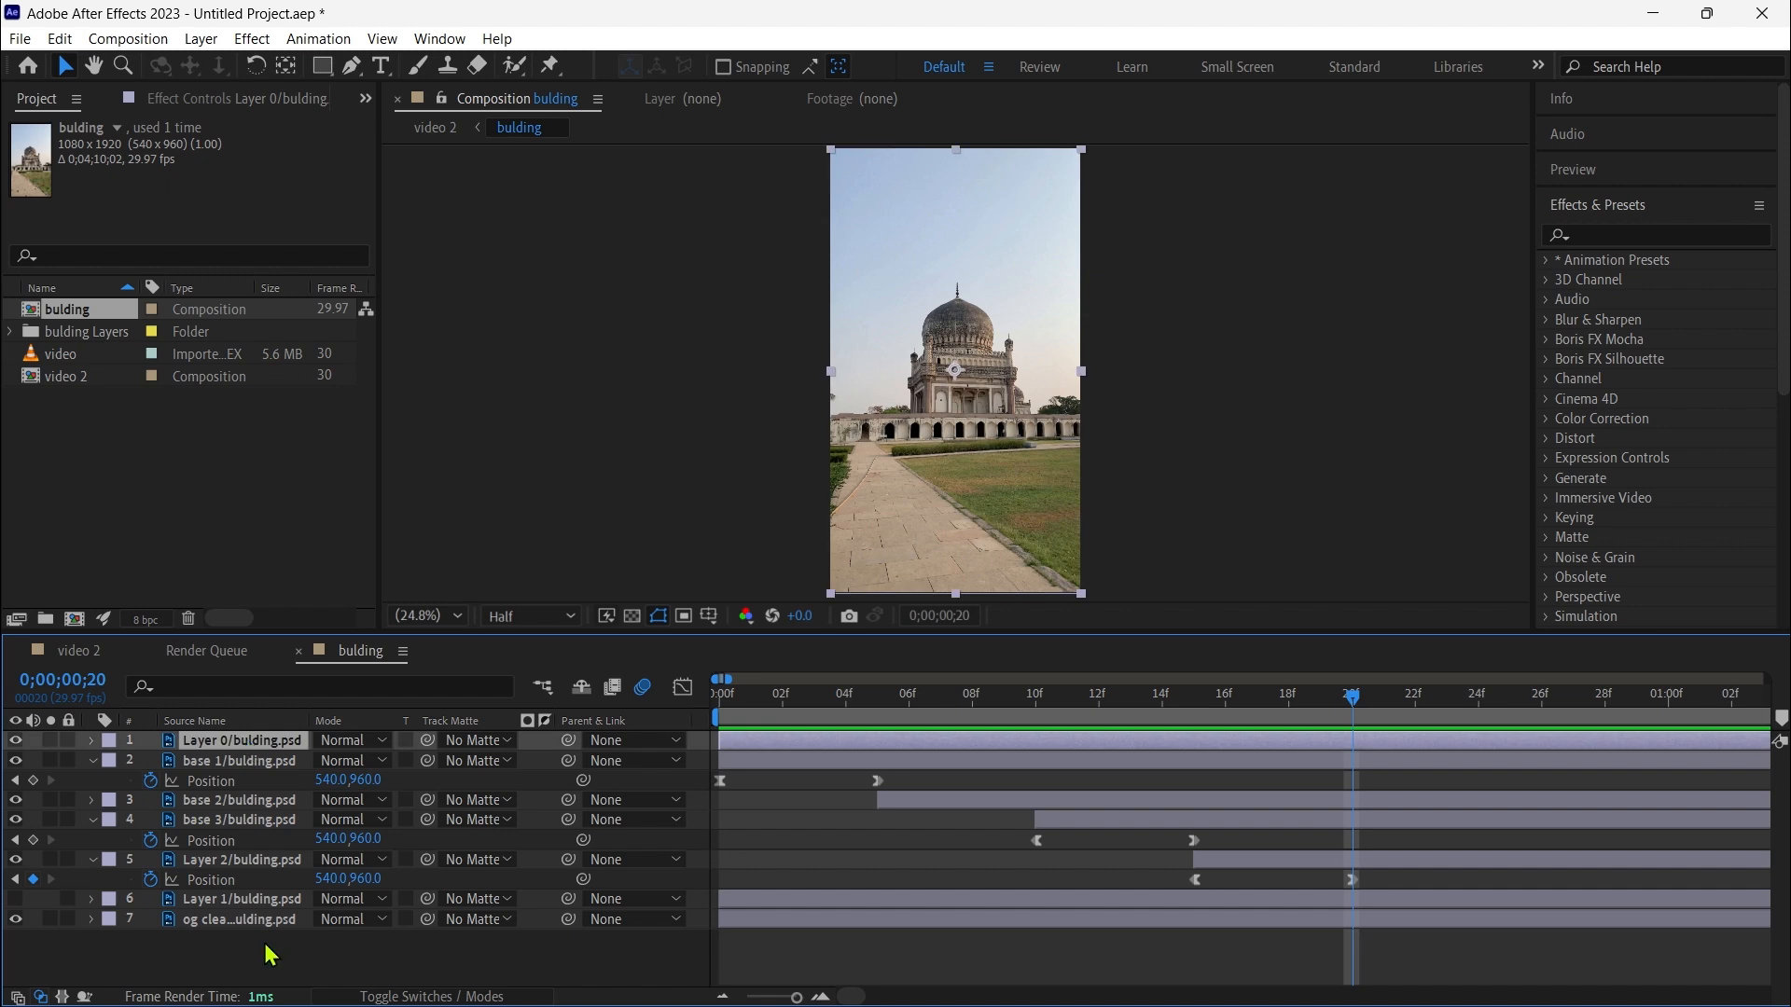
pyautogui.click(266, 946)
pyautogui.click(245, 760)
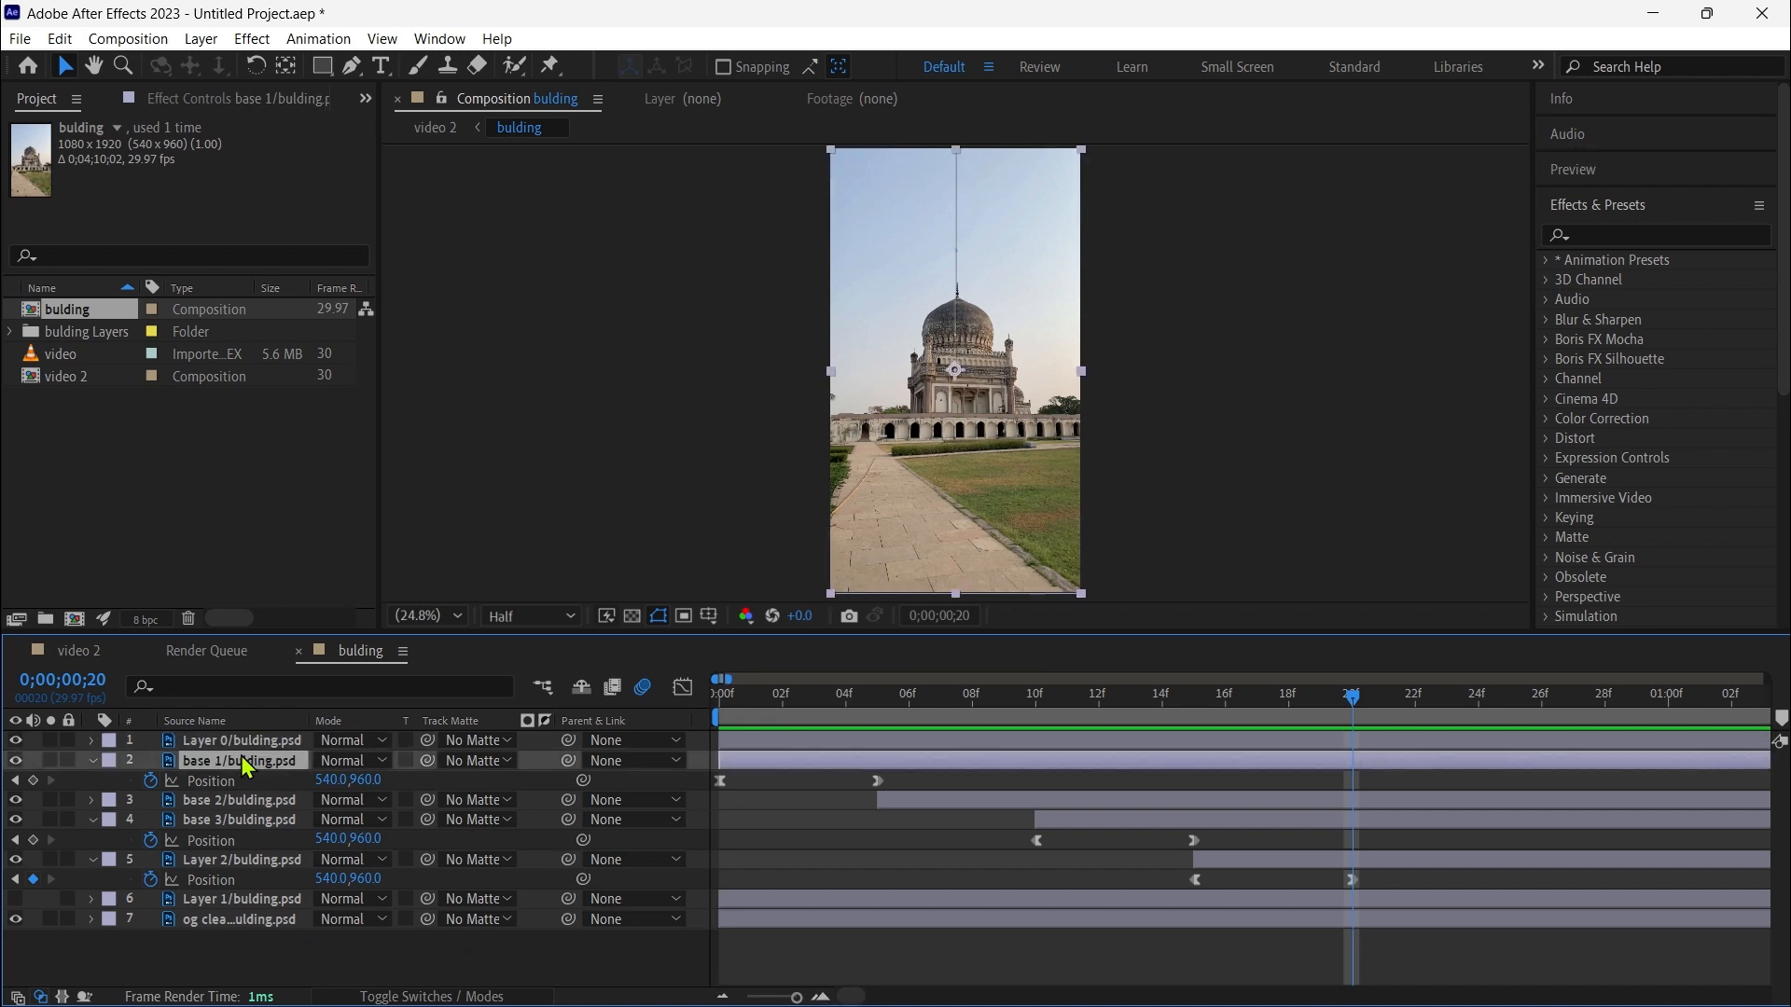
pyautogui.click(91, 761)
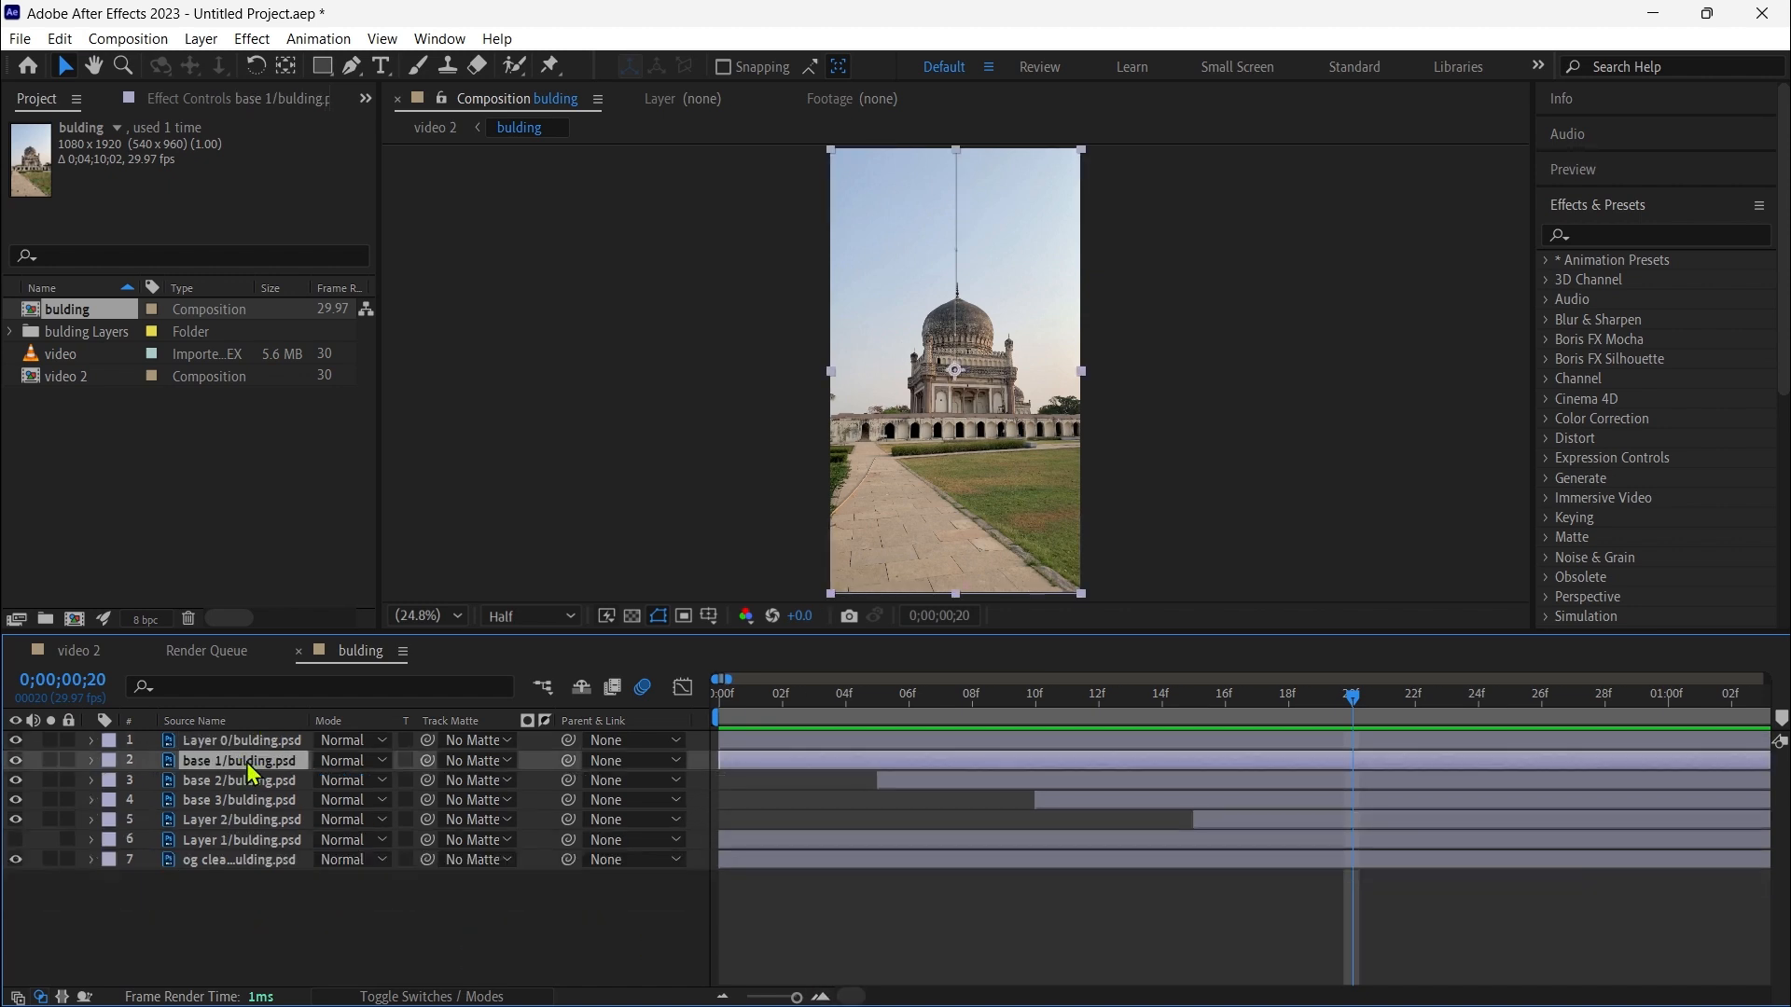
# Add a new adjustment layer above Layer 0 at the top of the building composition.
pyautogui.click(263, 743)
pyautogui.rightClick(278, 925)
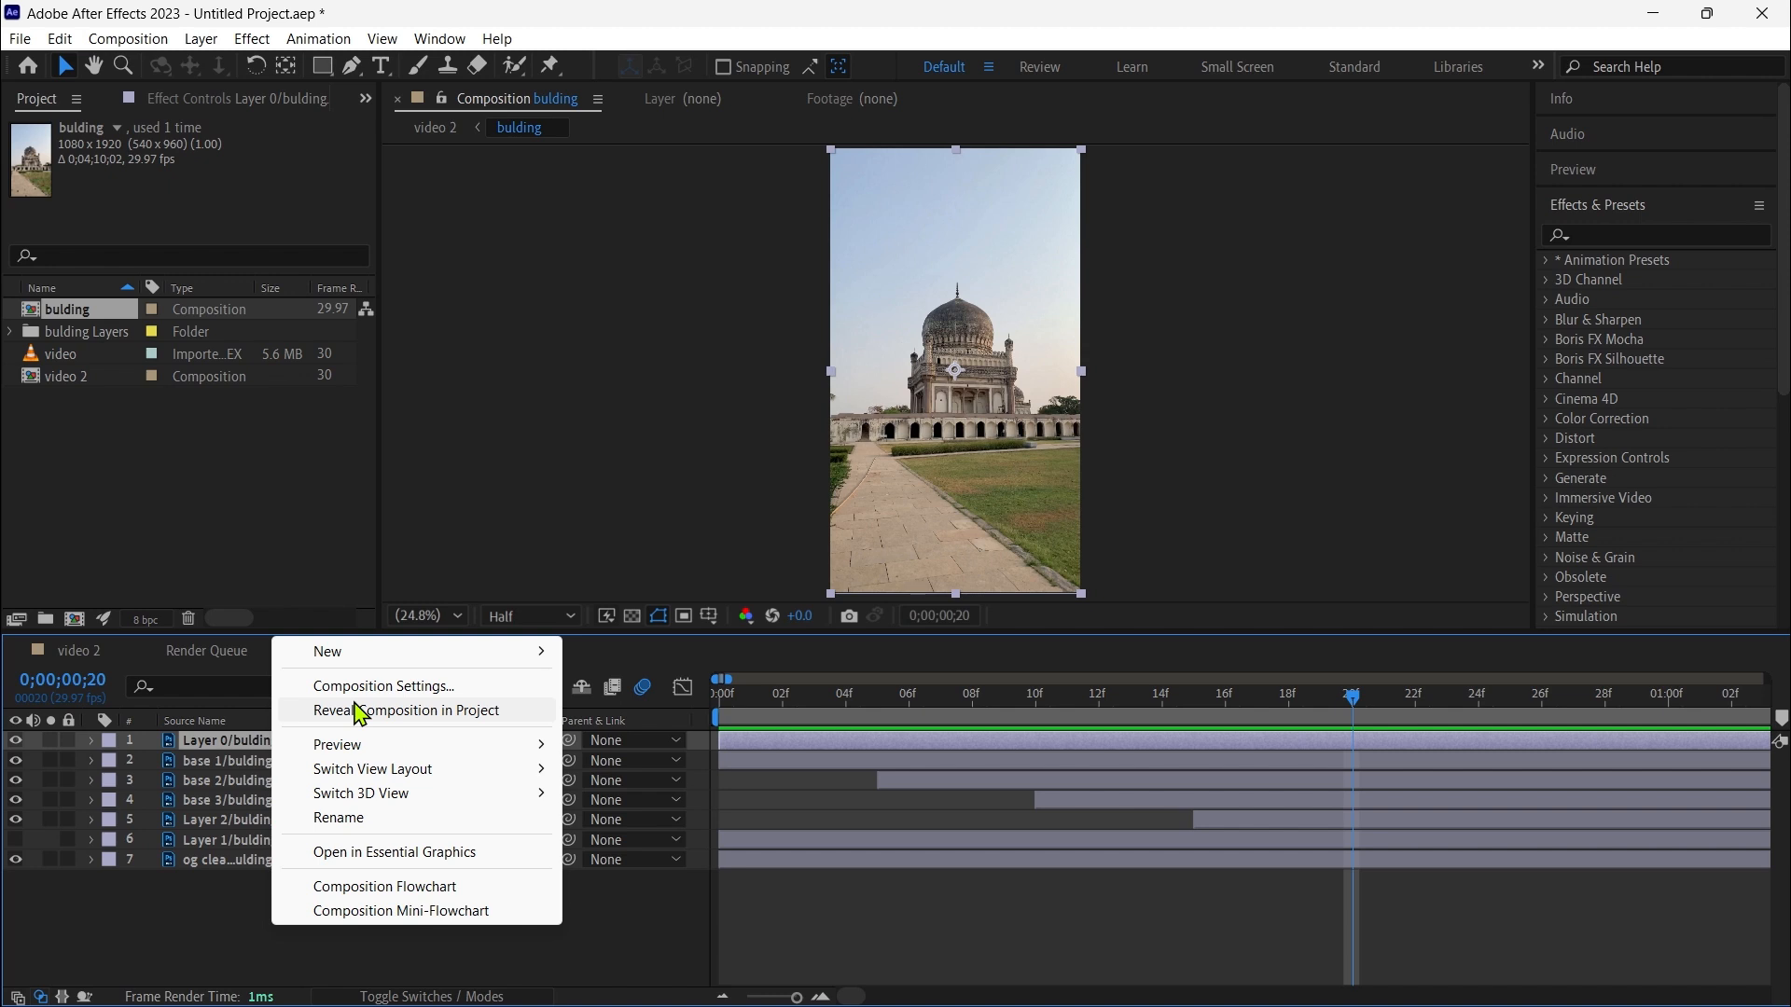
pyautogui.moveTo(378, 653)
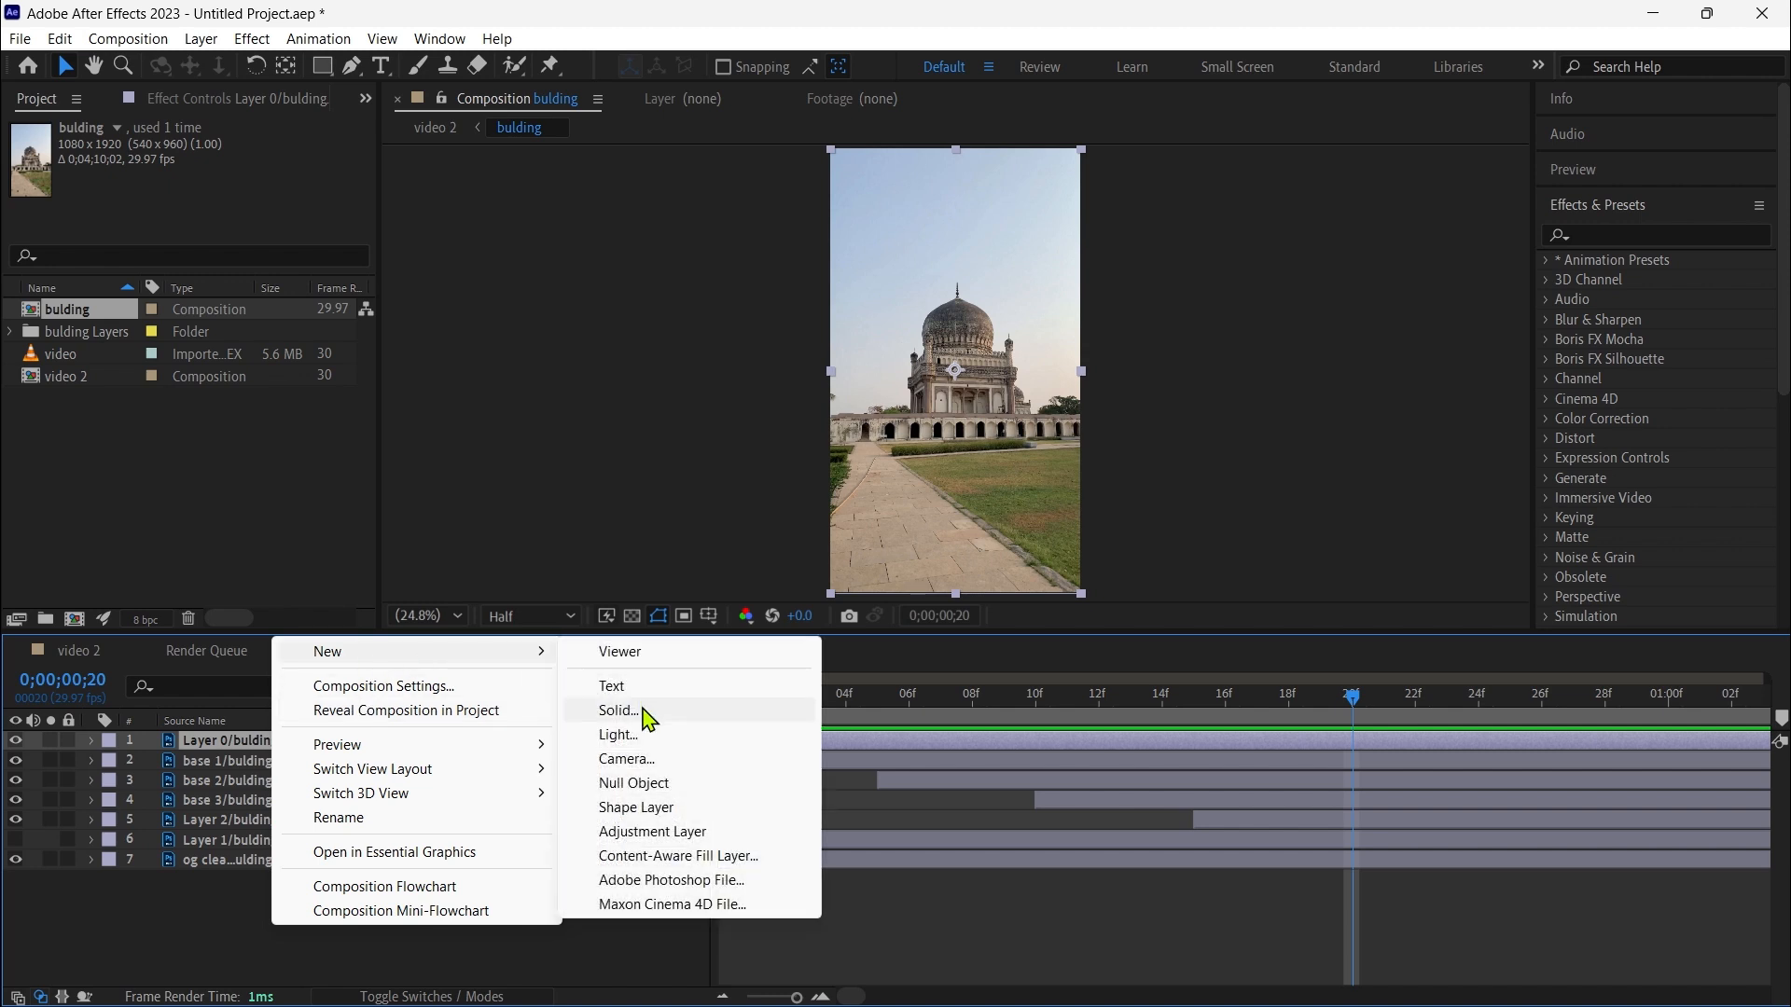
pyautogui.click(653, 831)
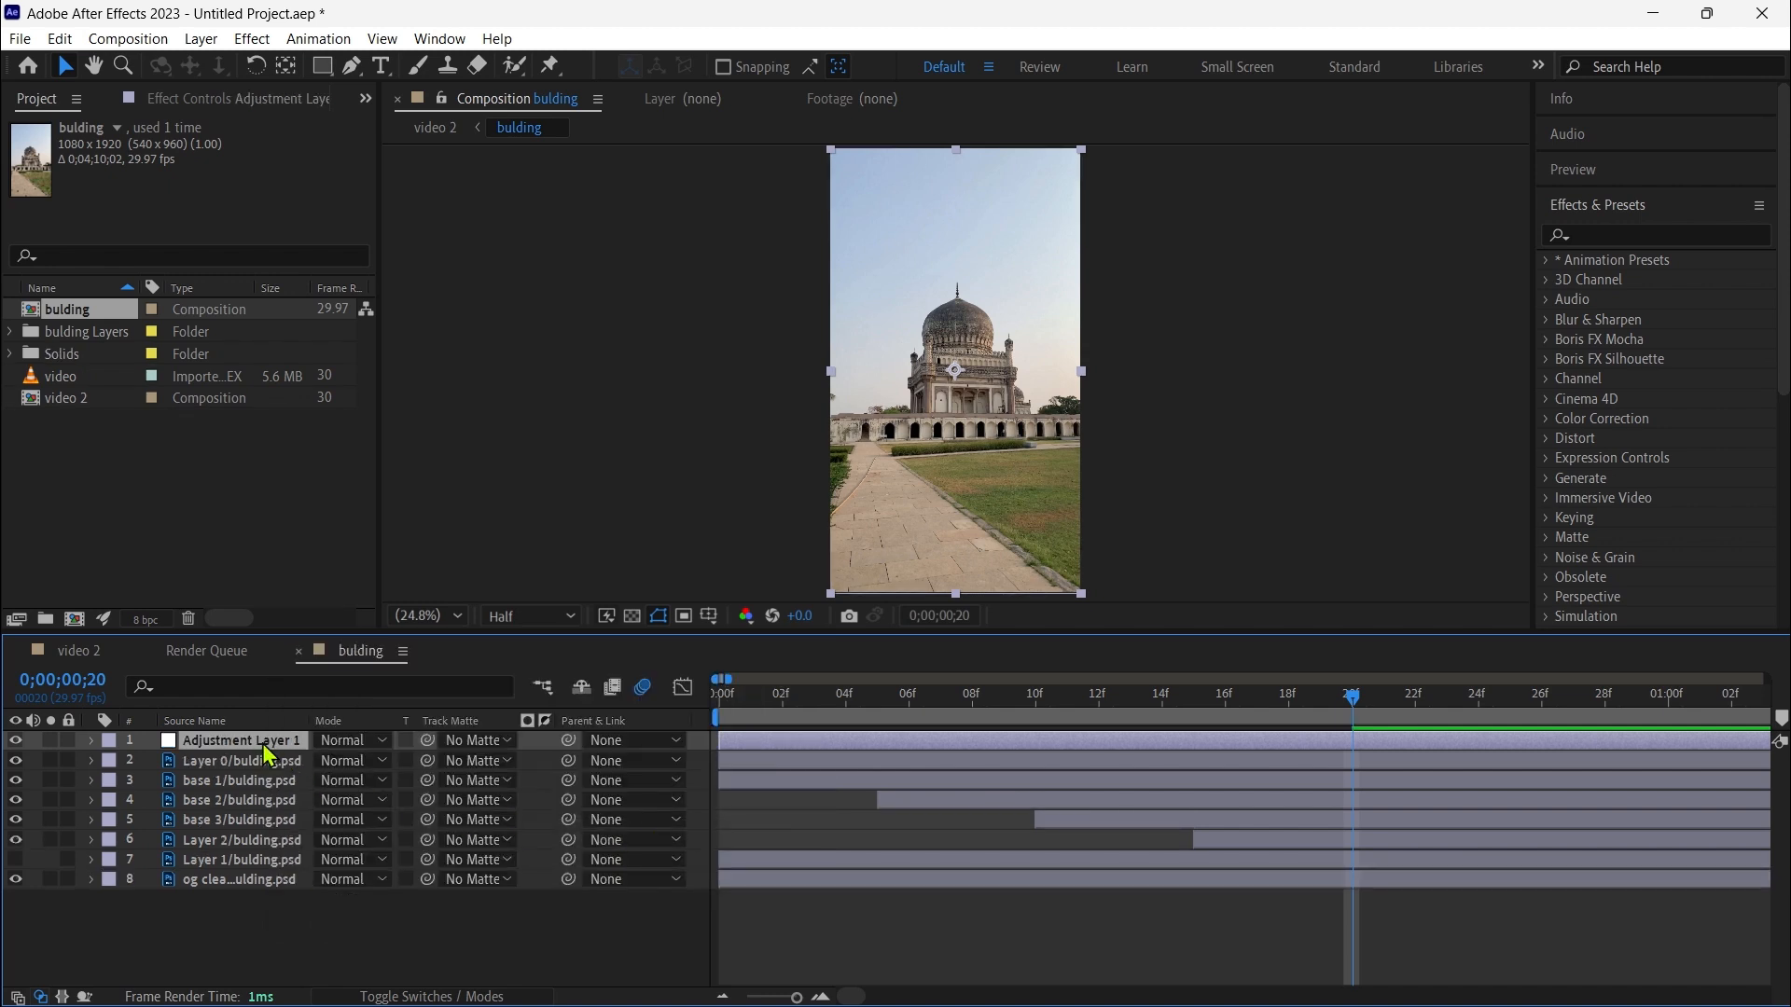
# Find the Wiggle - position preset and apply it to Adjustment Layer 1.
pyautogui.click(1595, 236)
pyautogui.write('wigg')
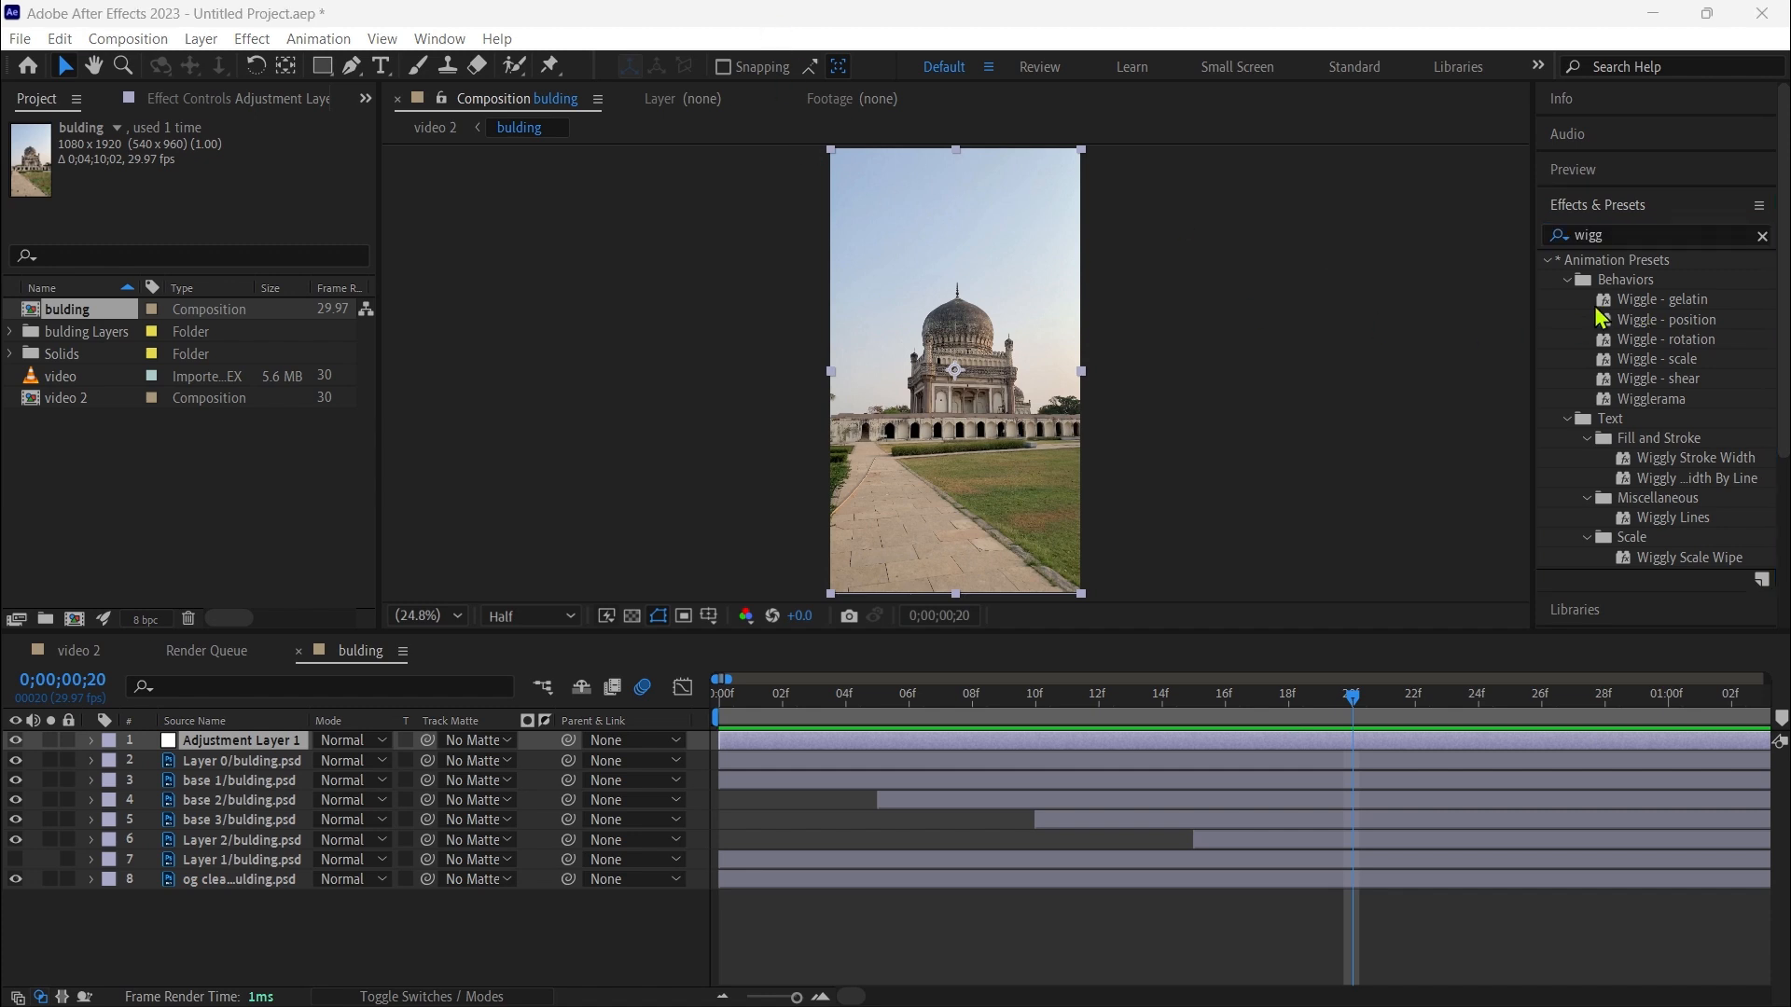
pyautogui.moveTo(1632, 327); pyautogui.dragTo(292, 763)
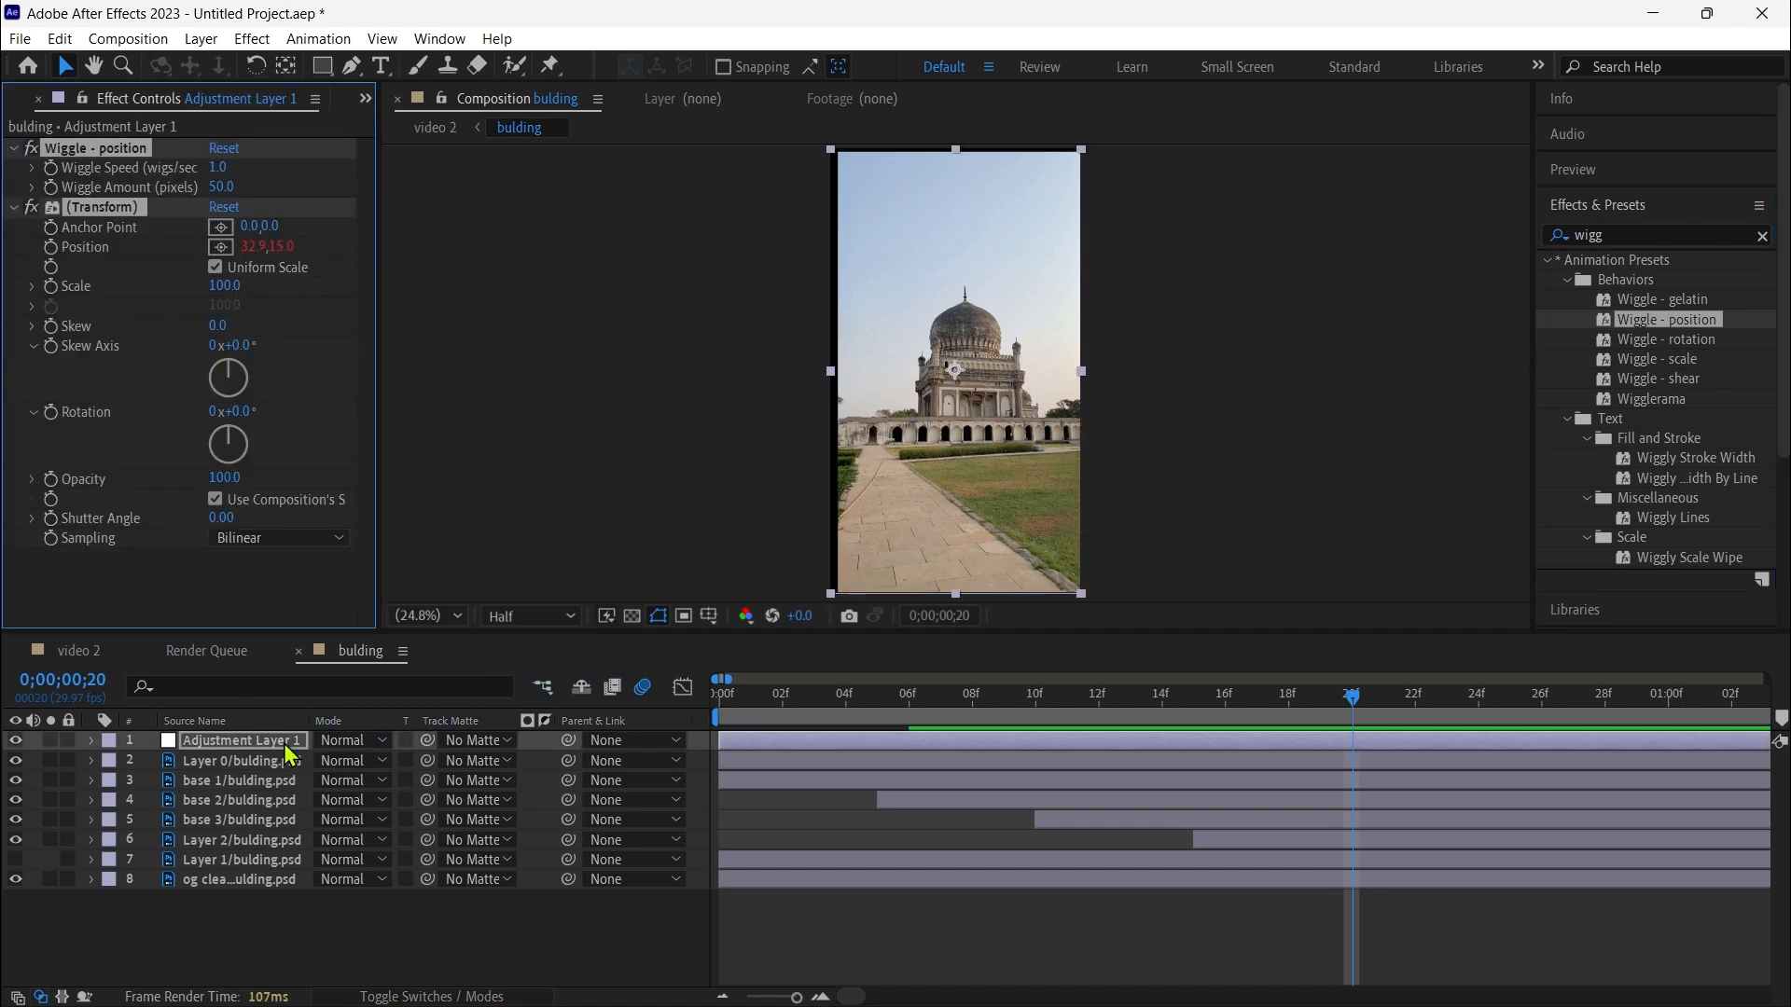
# Expand the adjustment layer's Wiggle - position settings and start keyframing Wiggle Speed at 0;00;00;02.
pyautogui.click(91, 741)
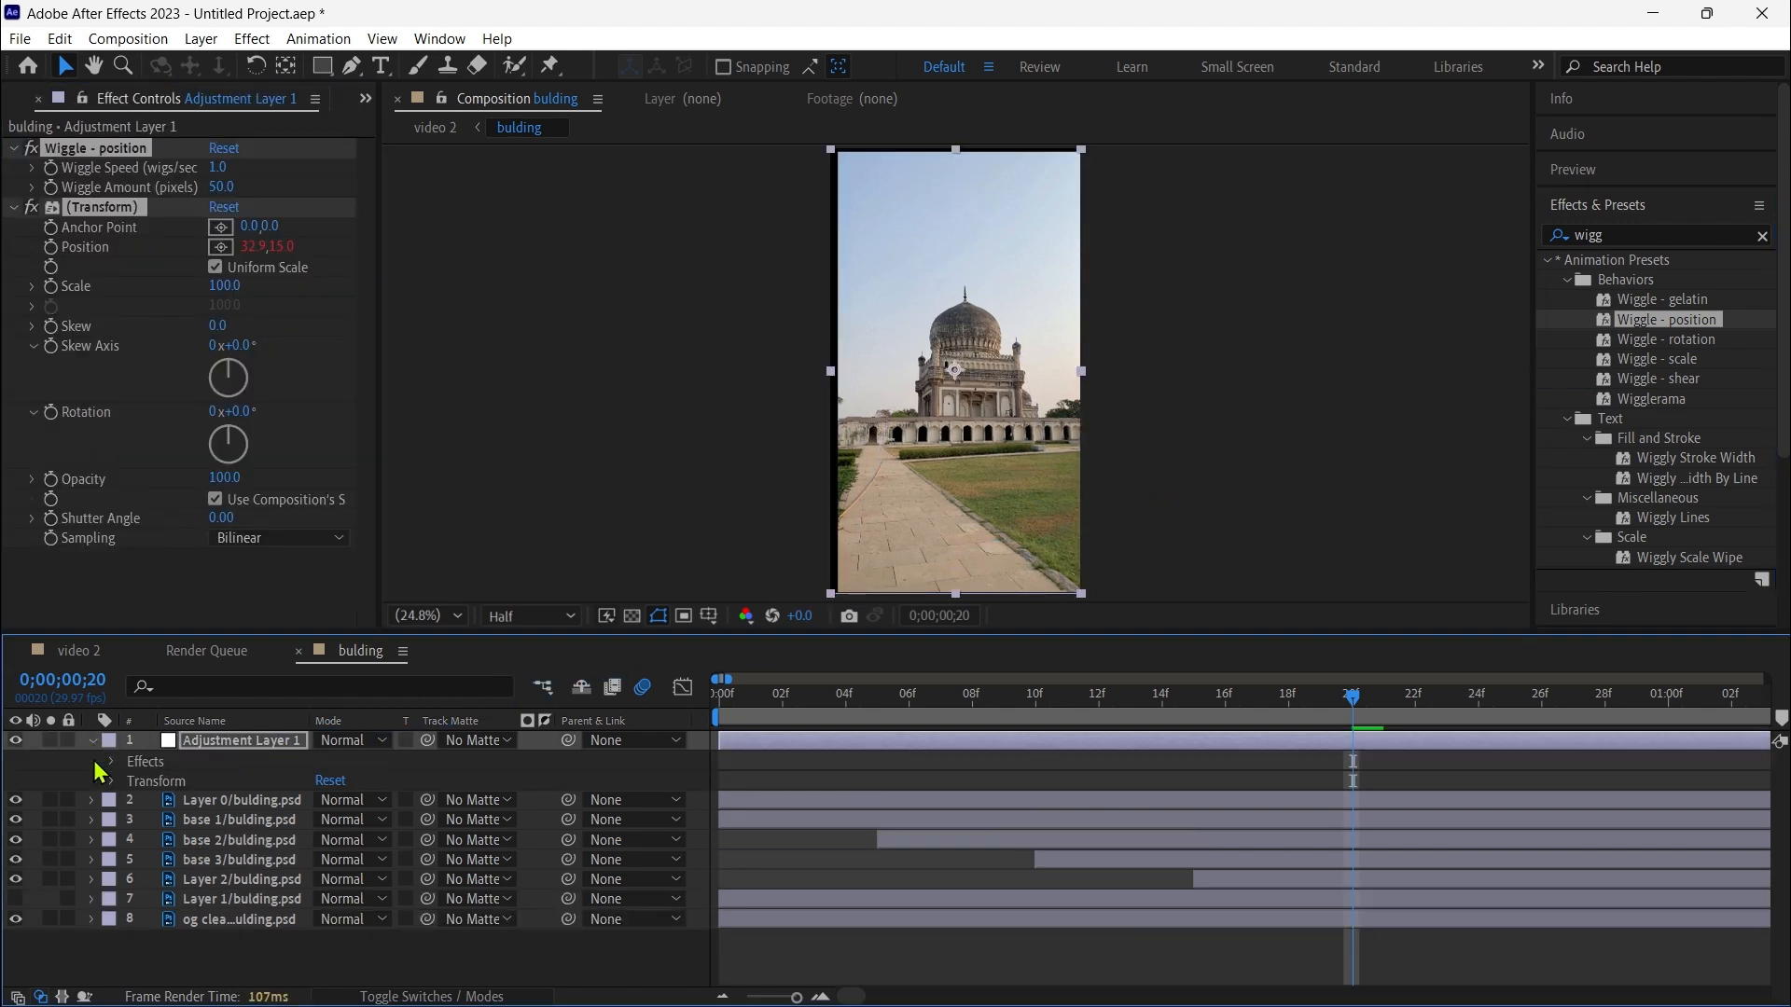
pyautogui.click(110, 764)
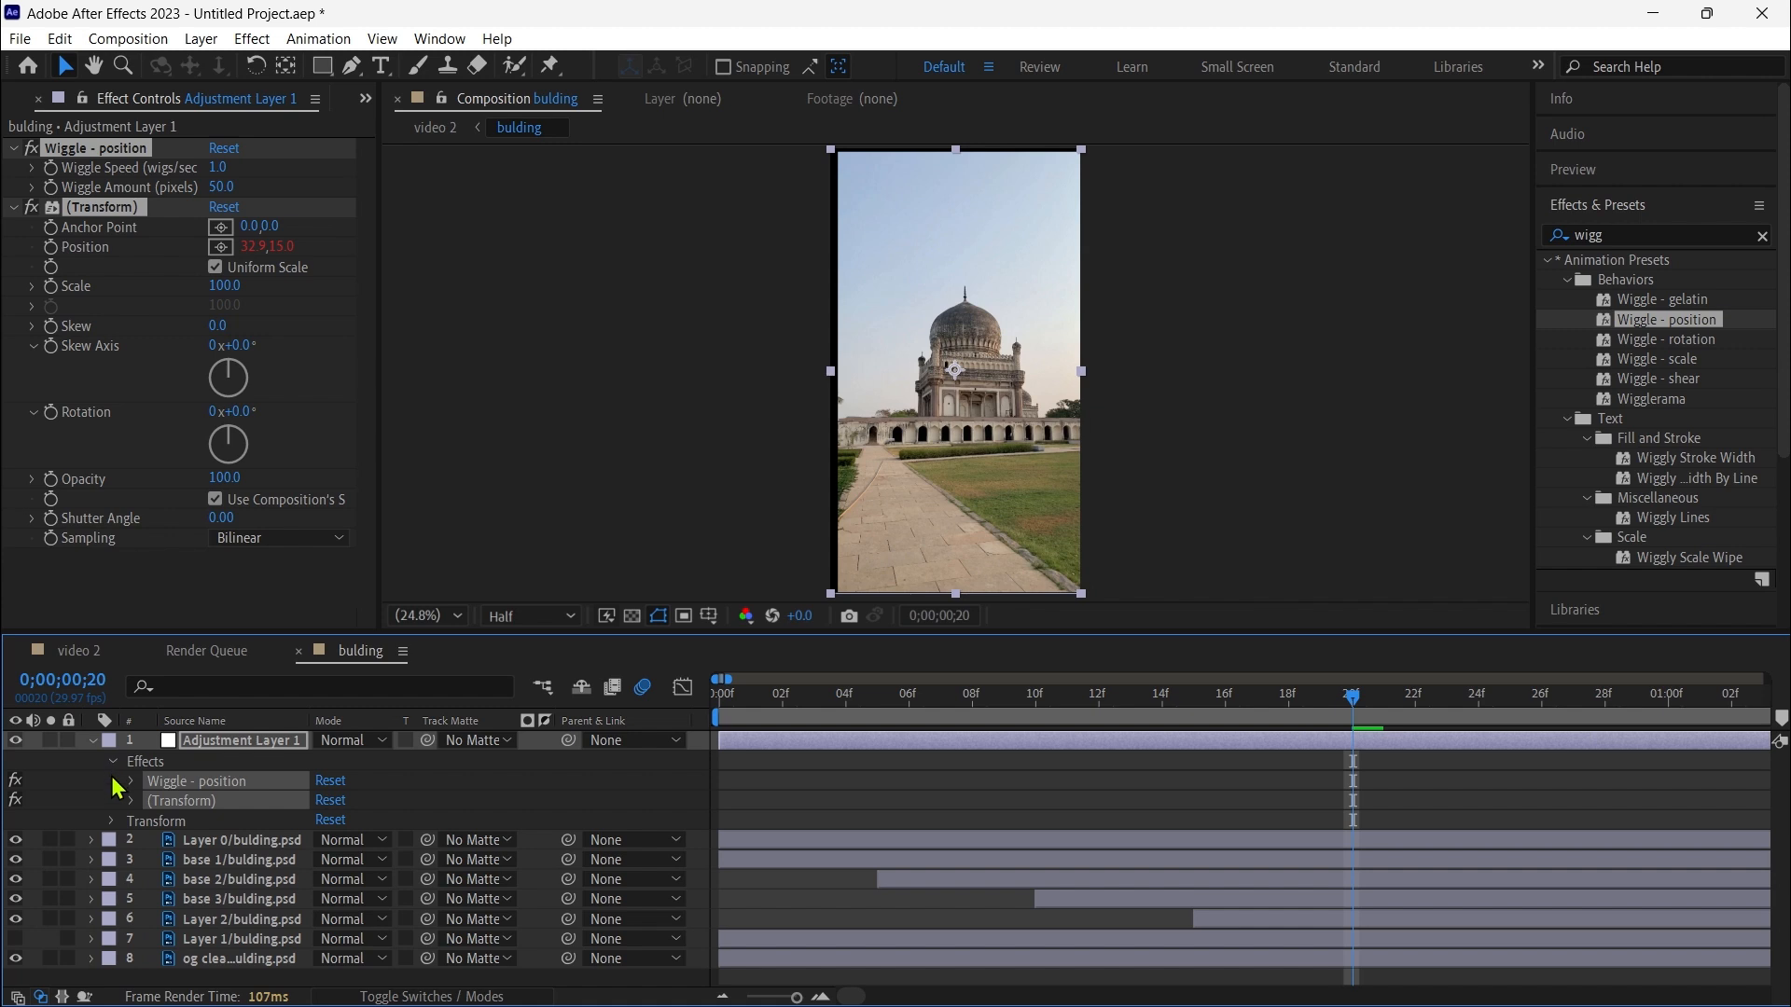
pyautogui.click(132, 783)
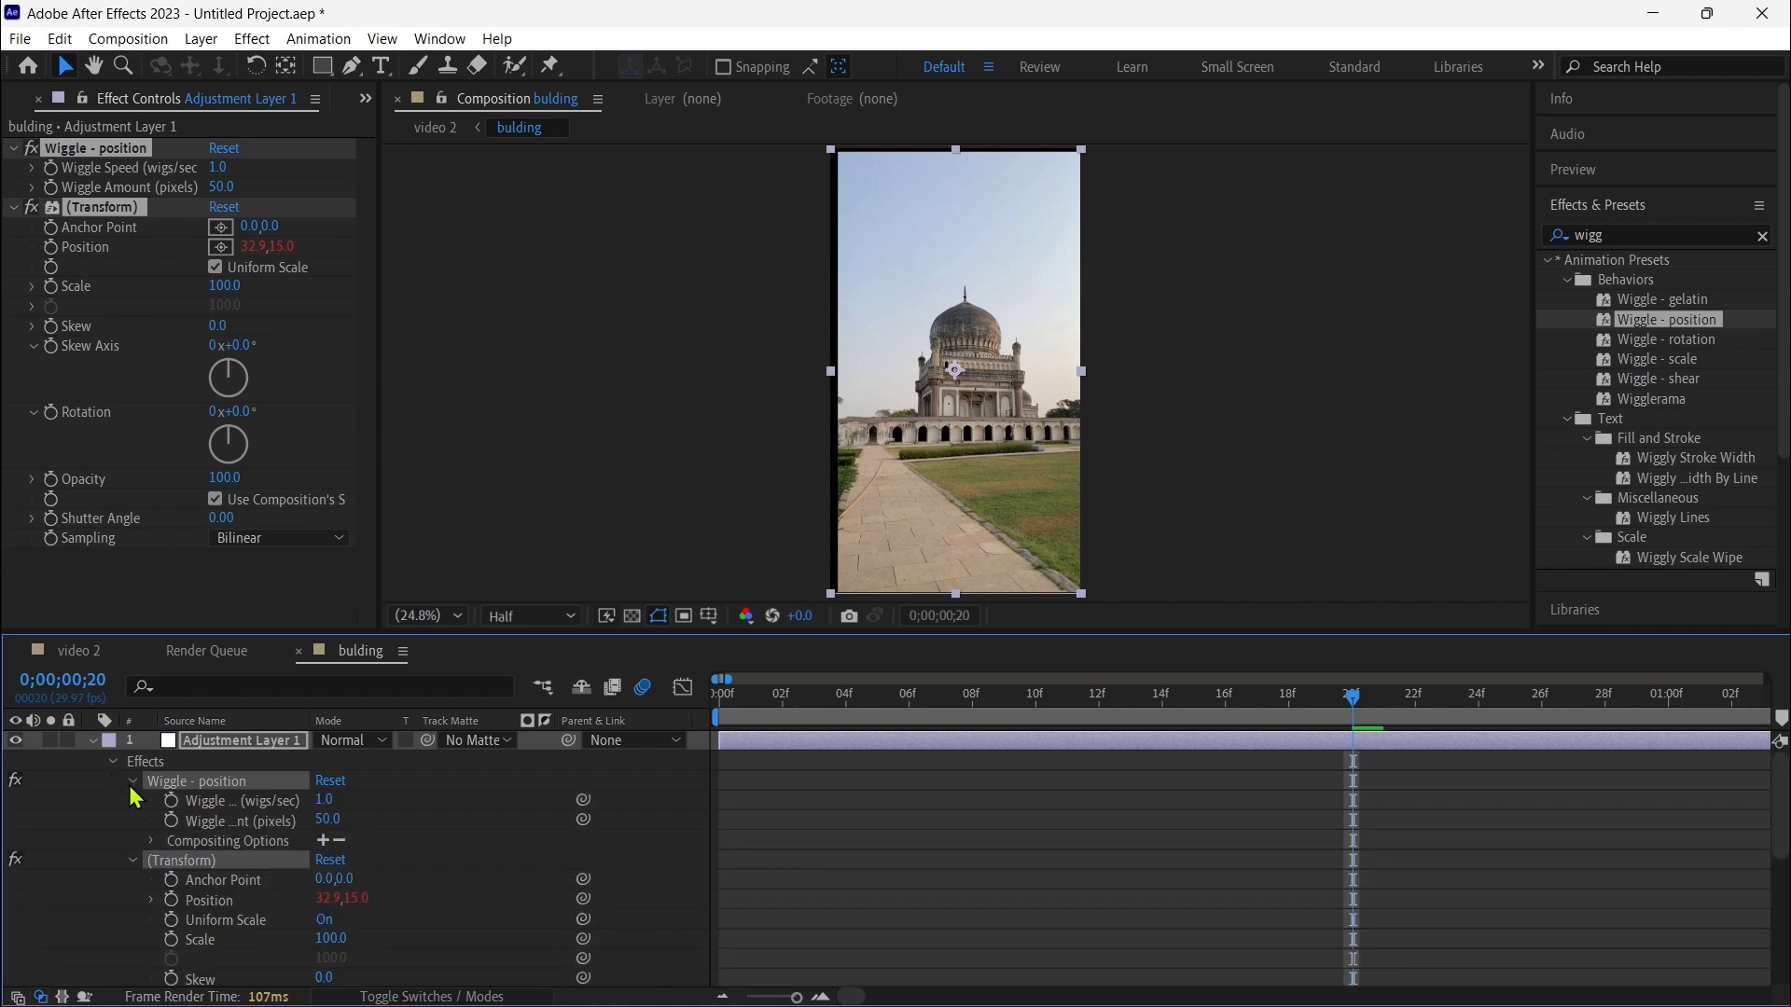
pyautogui.press('space')
pyautogui.moveTo(800, 778); pyautogui.dragTo(782, 779)
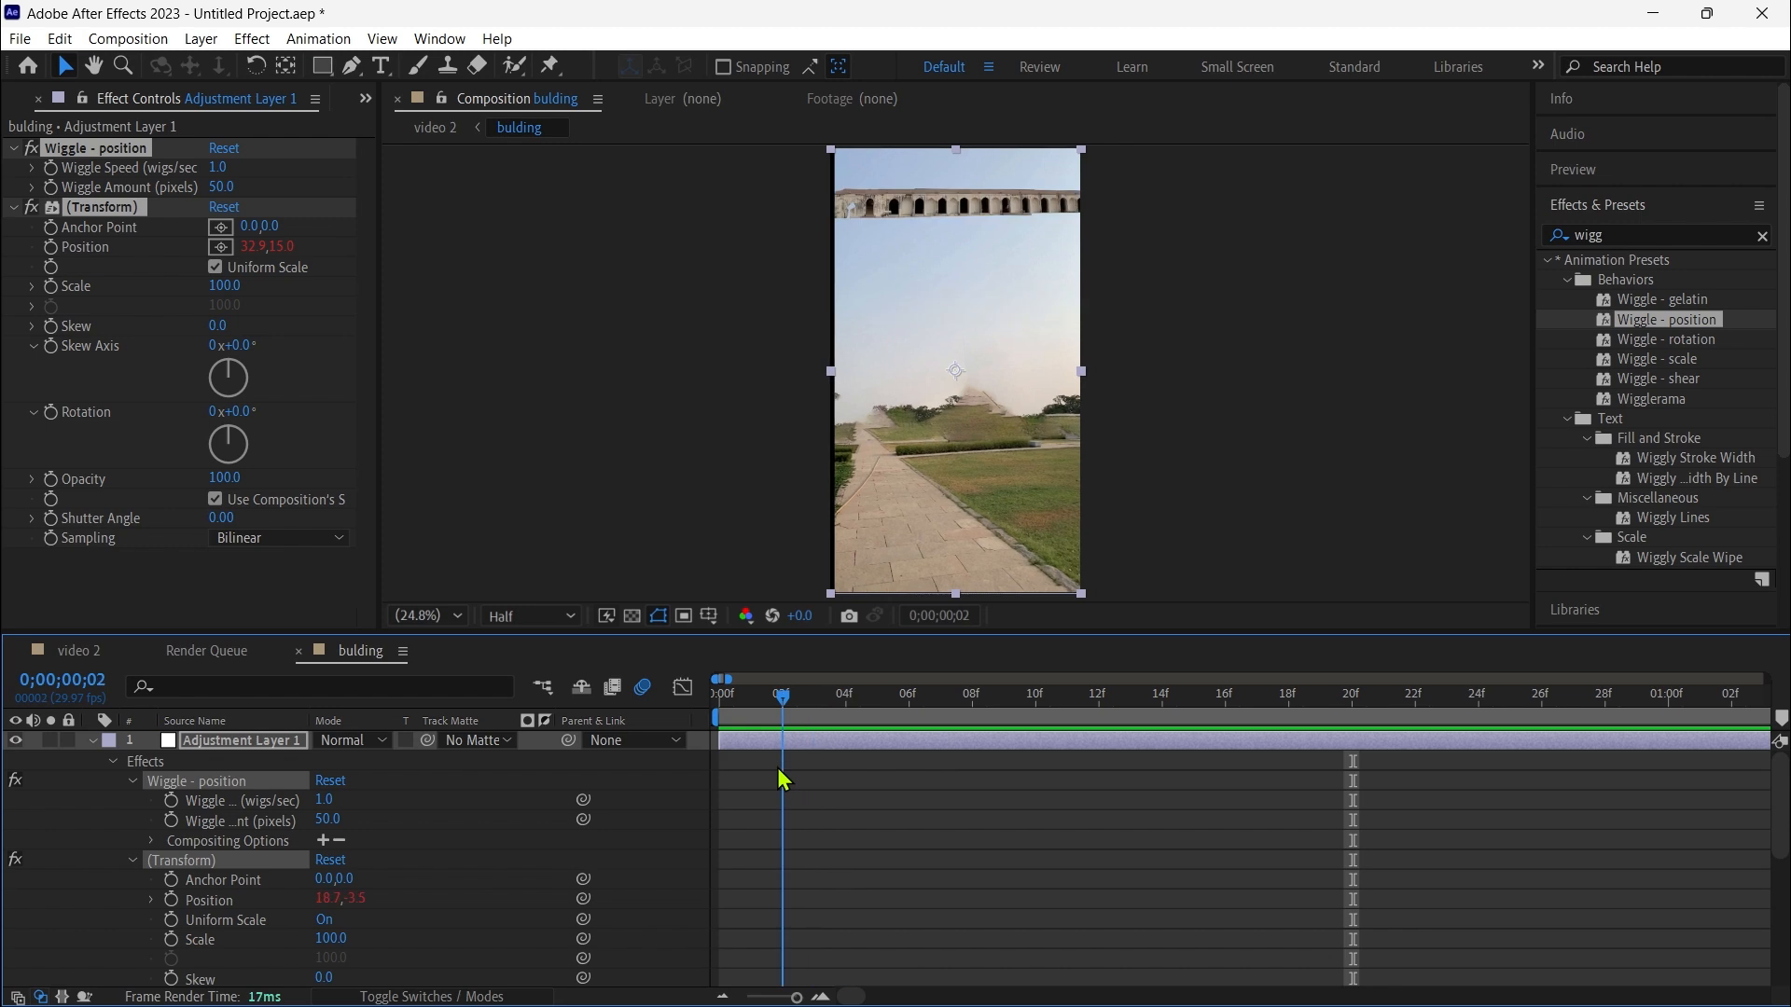
pyautogui.click(170, 800)
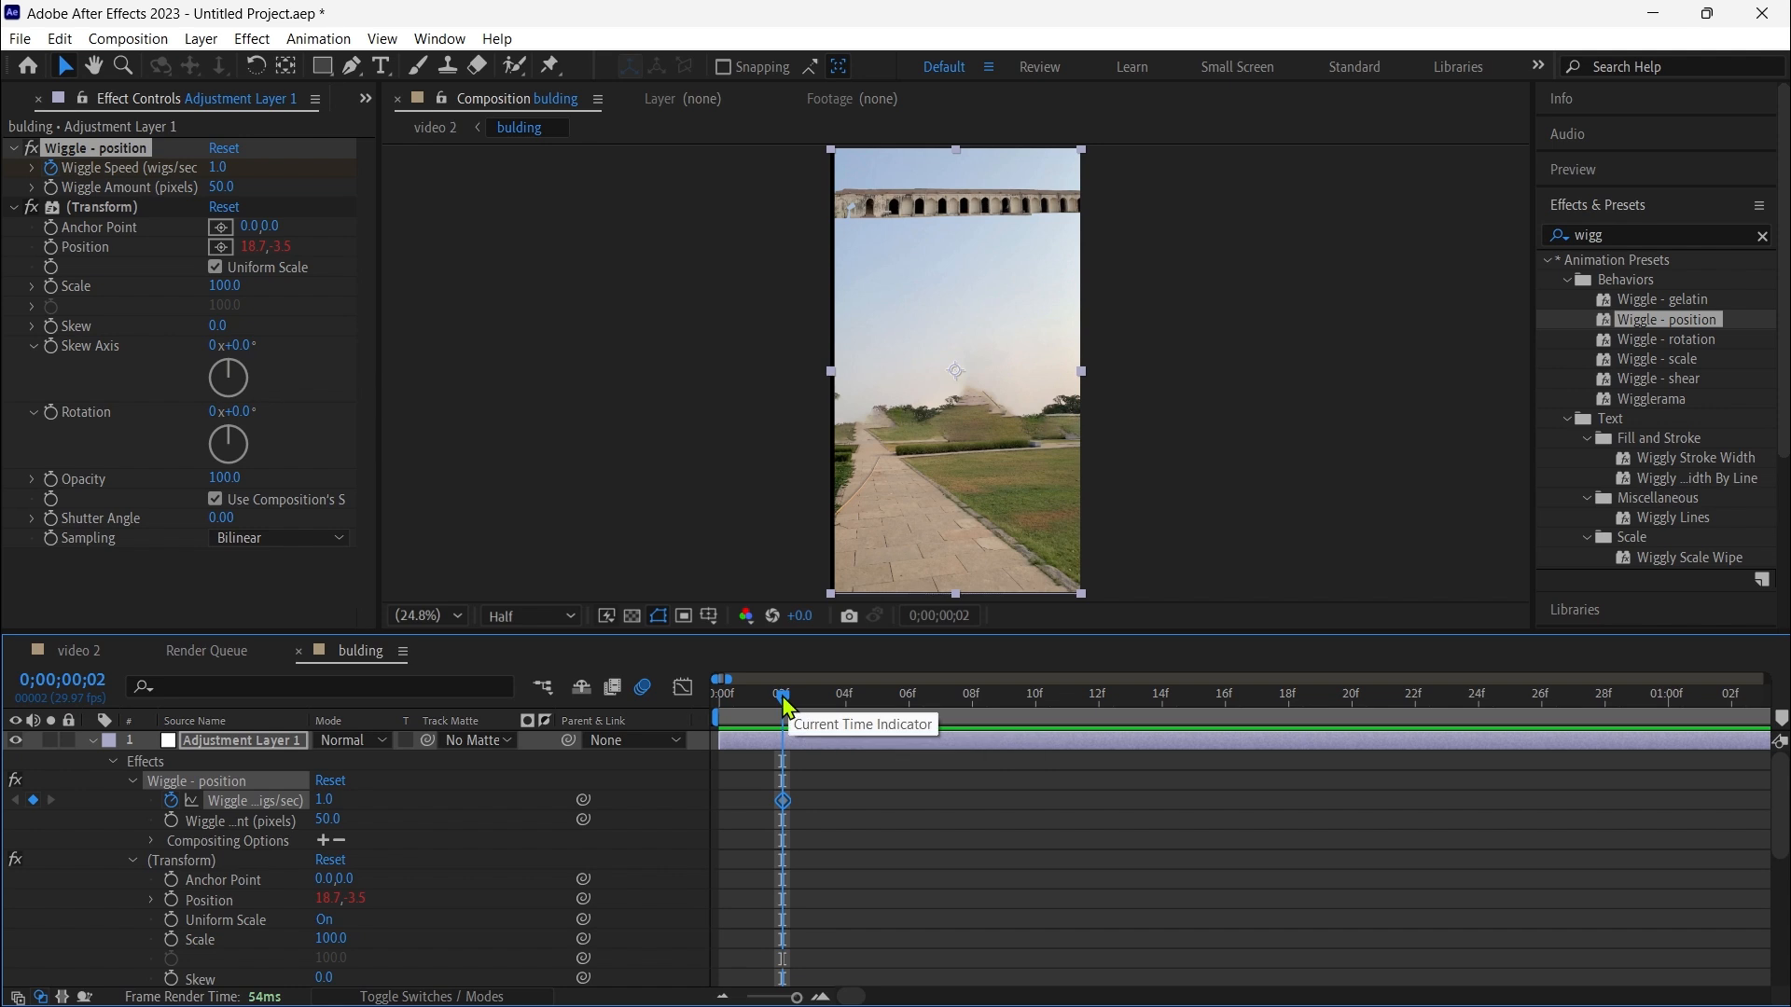
# Add Wiggle Speed keyframes of 15 at 0;00;00;04 and 25 at 0;00;00;06.
pyautogui.moveTo(784, 707); pyautogui.dragTo(842, 716)
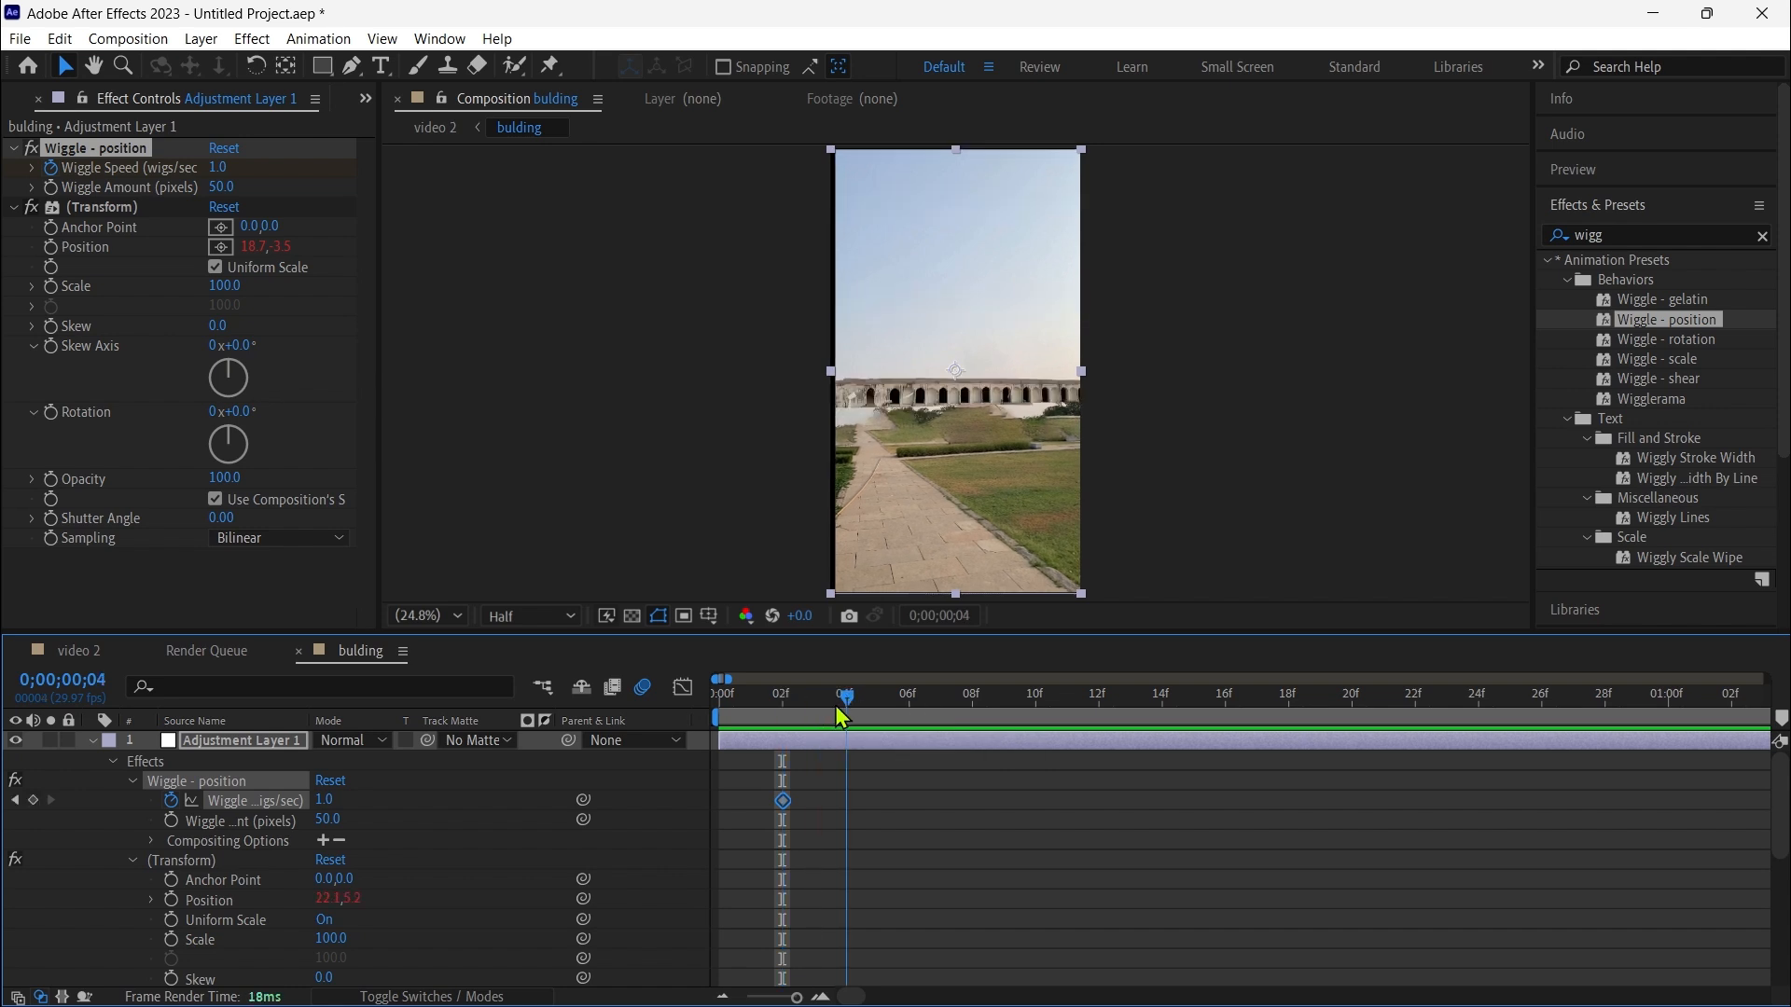
pyautogui.click(327, 800)
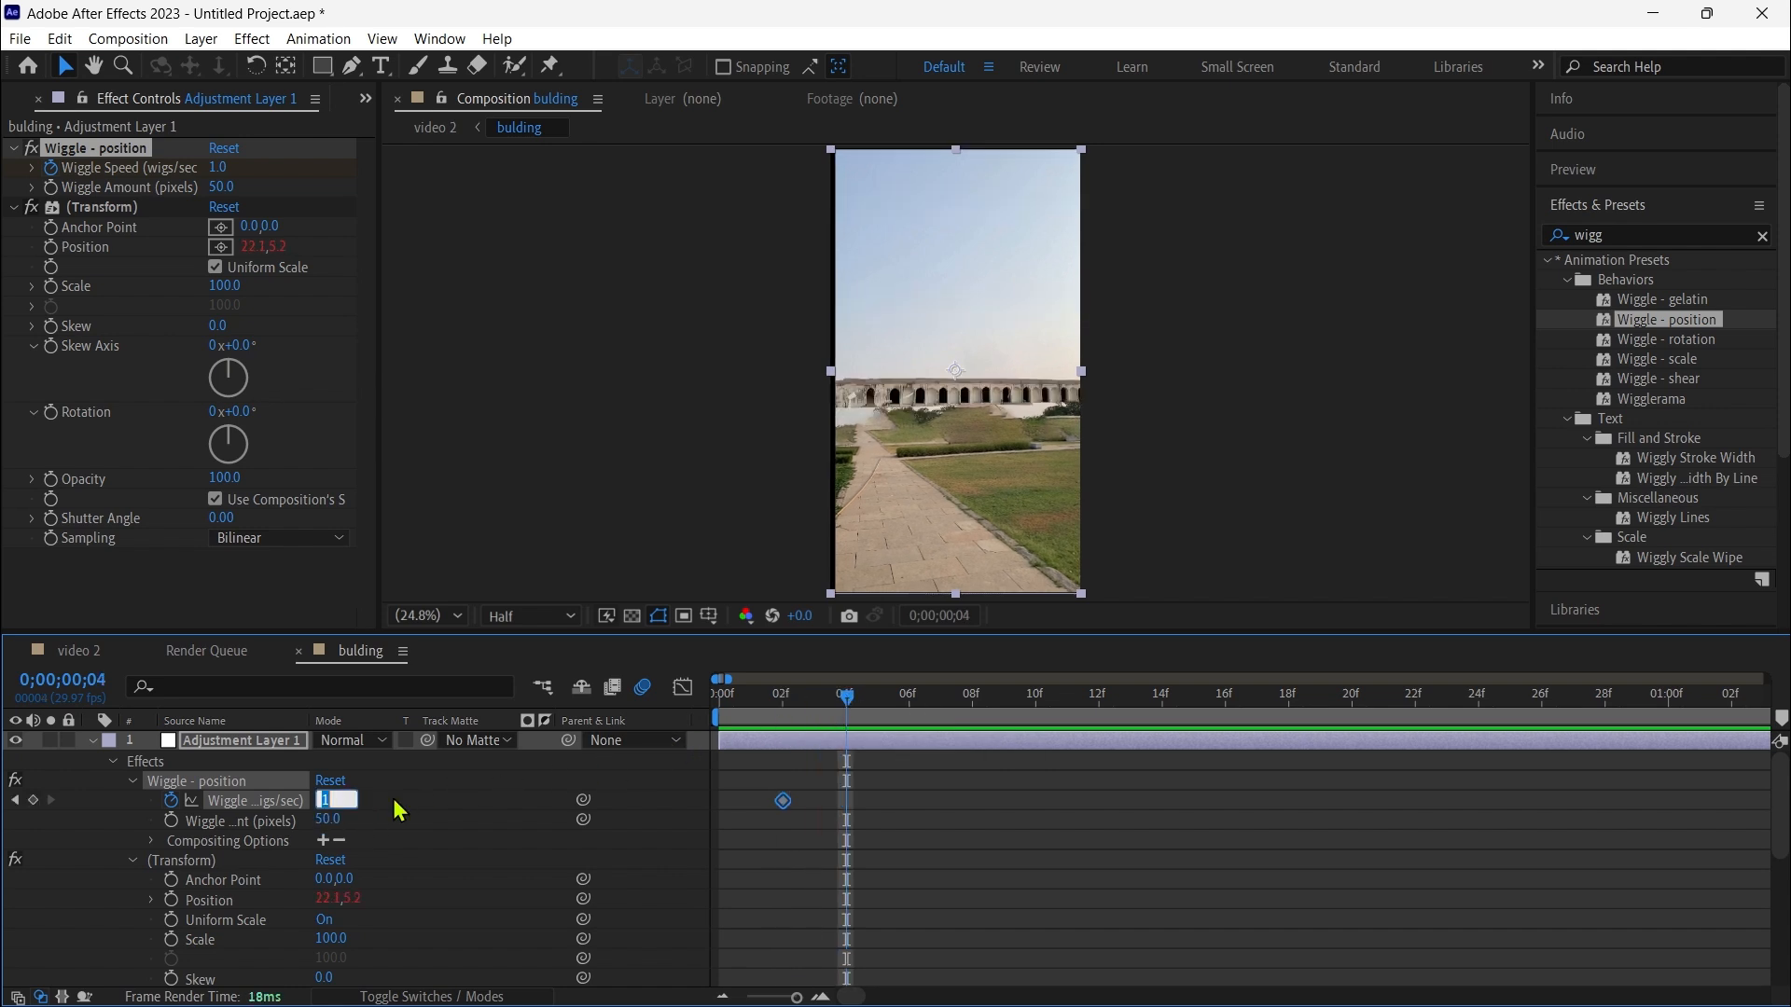
pyautogui.write('15')
pyautogui.press('Return')
pyautogui.moveTo(849, 714); pyautogui.dragTo(910, 716)
pyautogui.click(329, 799)
pyautogui.write('25')
pyautogui.press('Return')
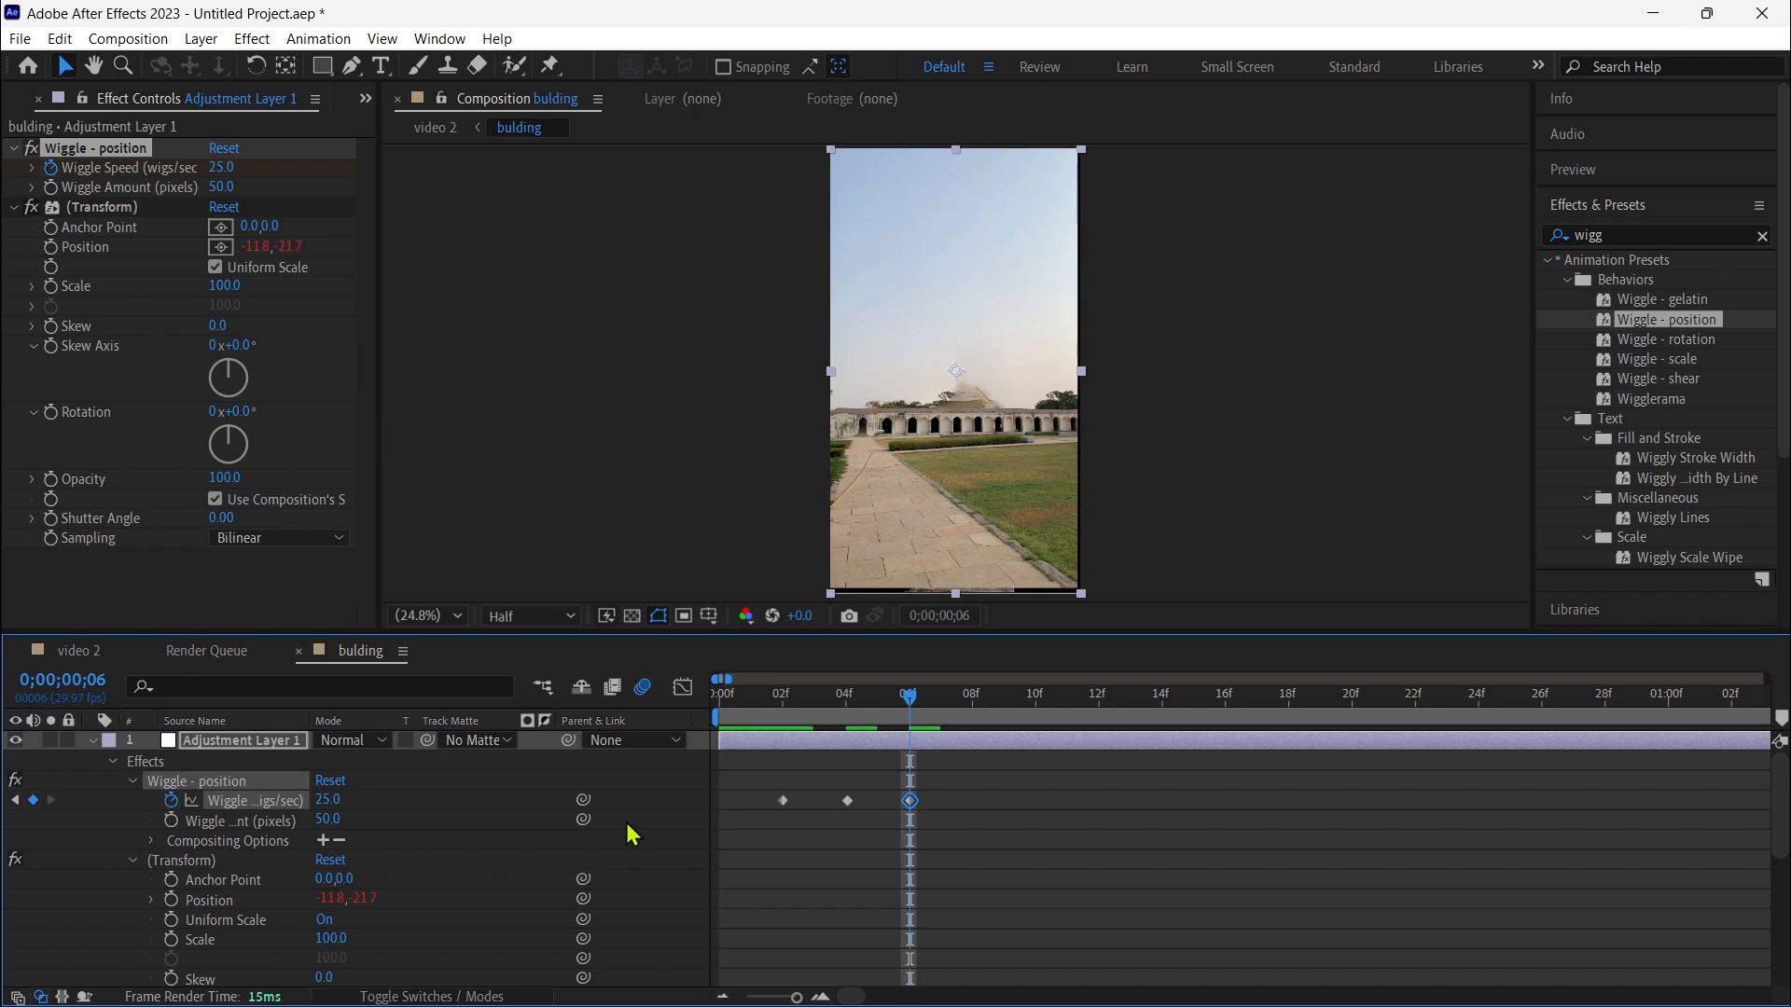
# Preview the shake and set the Wiggle Speed keyframe at 0;00;00;06 to 0.
pyautogui.press('space')
pyautogui.press('space')
pyautogui.click(325, 800)
pyautogui.write('0')
pyautogui.press('Return')
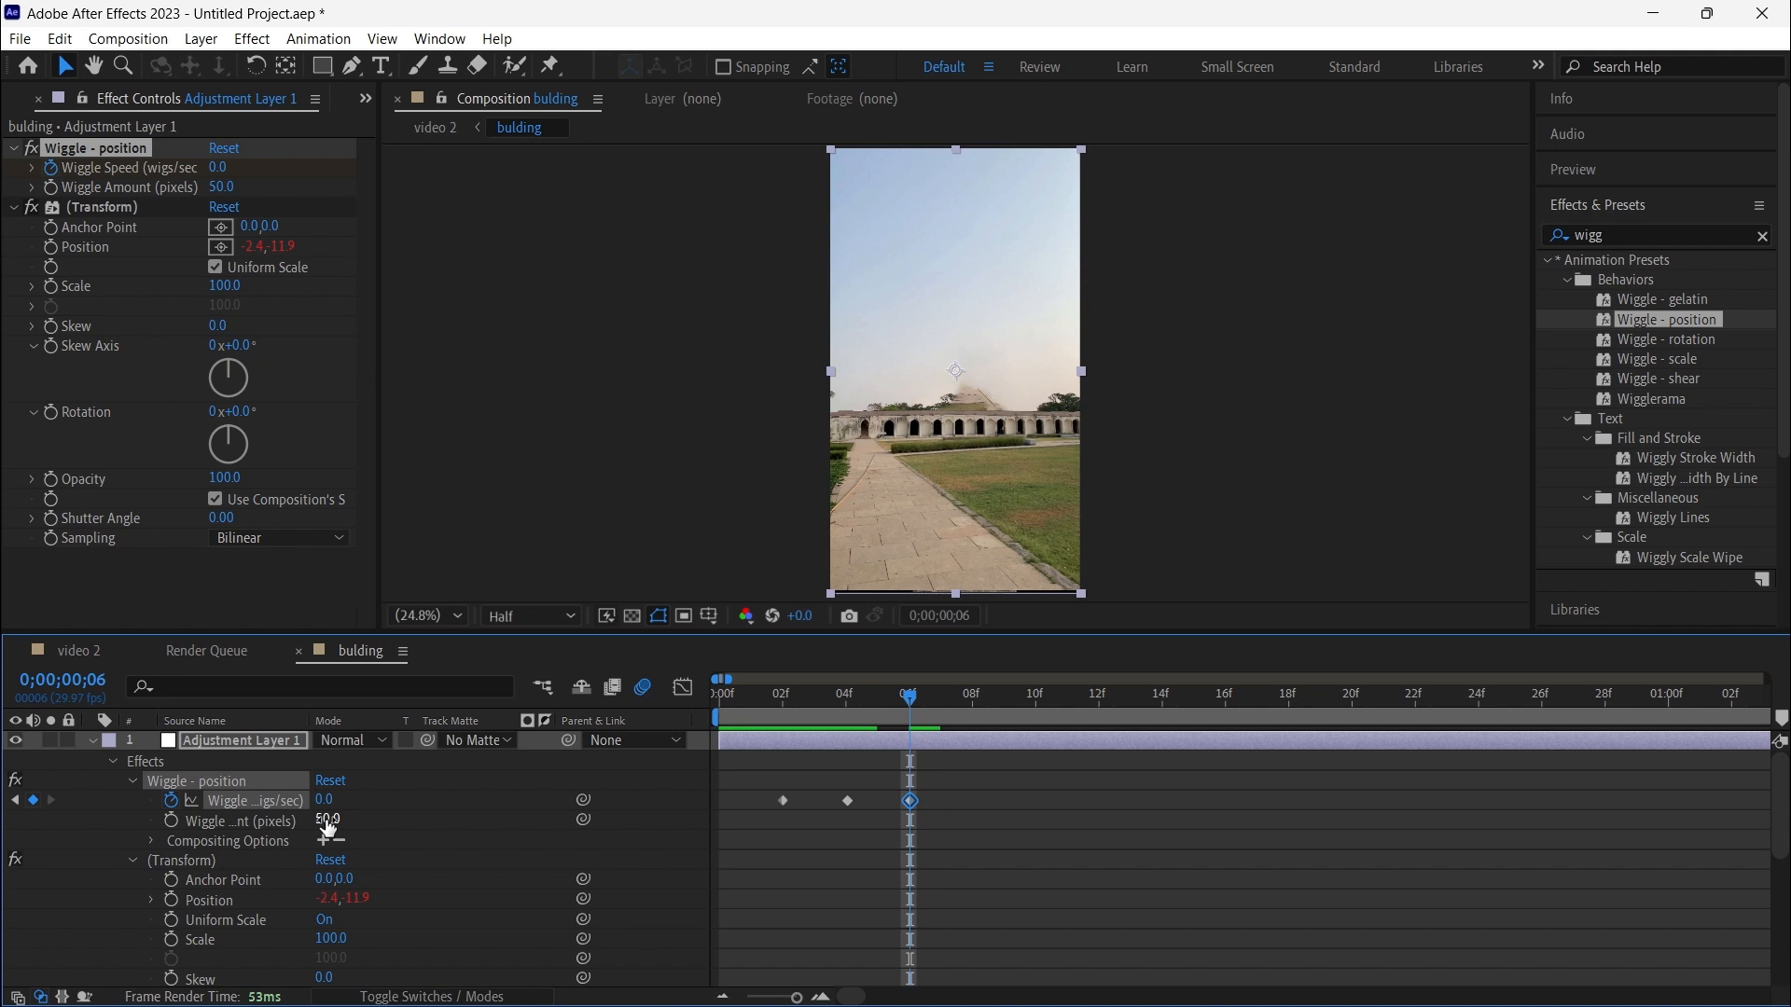
# Set the Wiggle Amount to 25 pixels and collapse the adjustment layer's properties.
pyautogui.click(328, 821)
pyautogui.write('25')
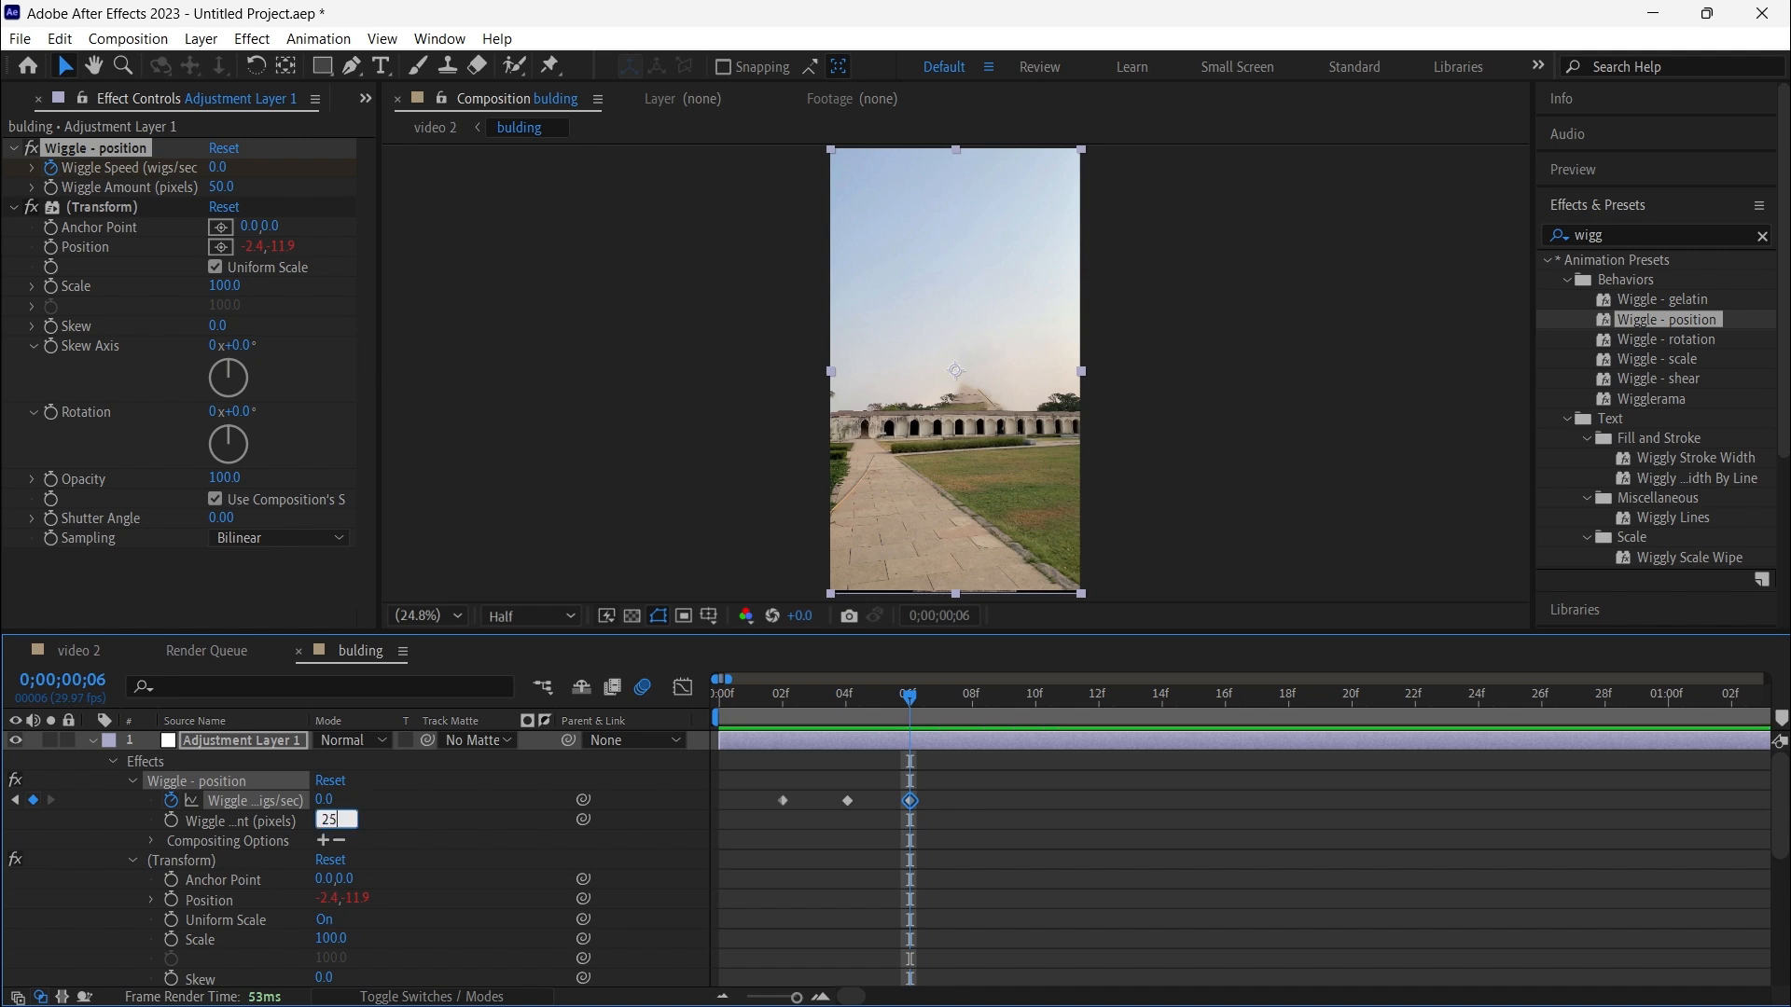
pyautogui.press('Return')
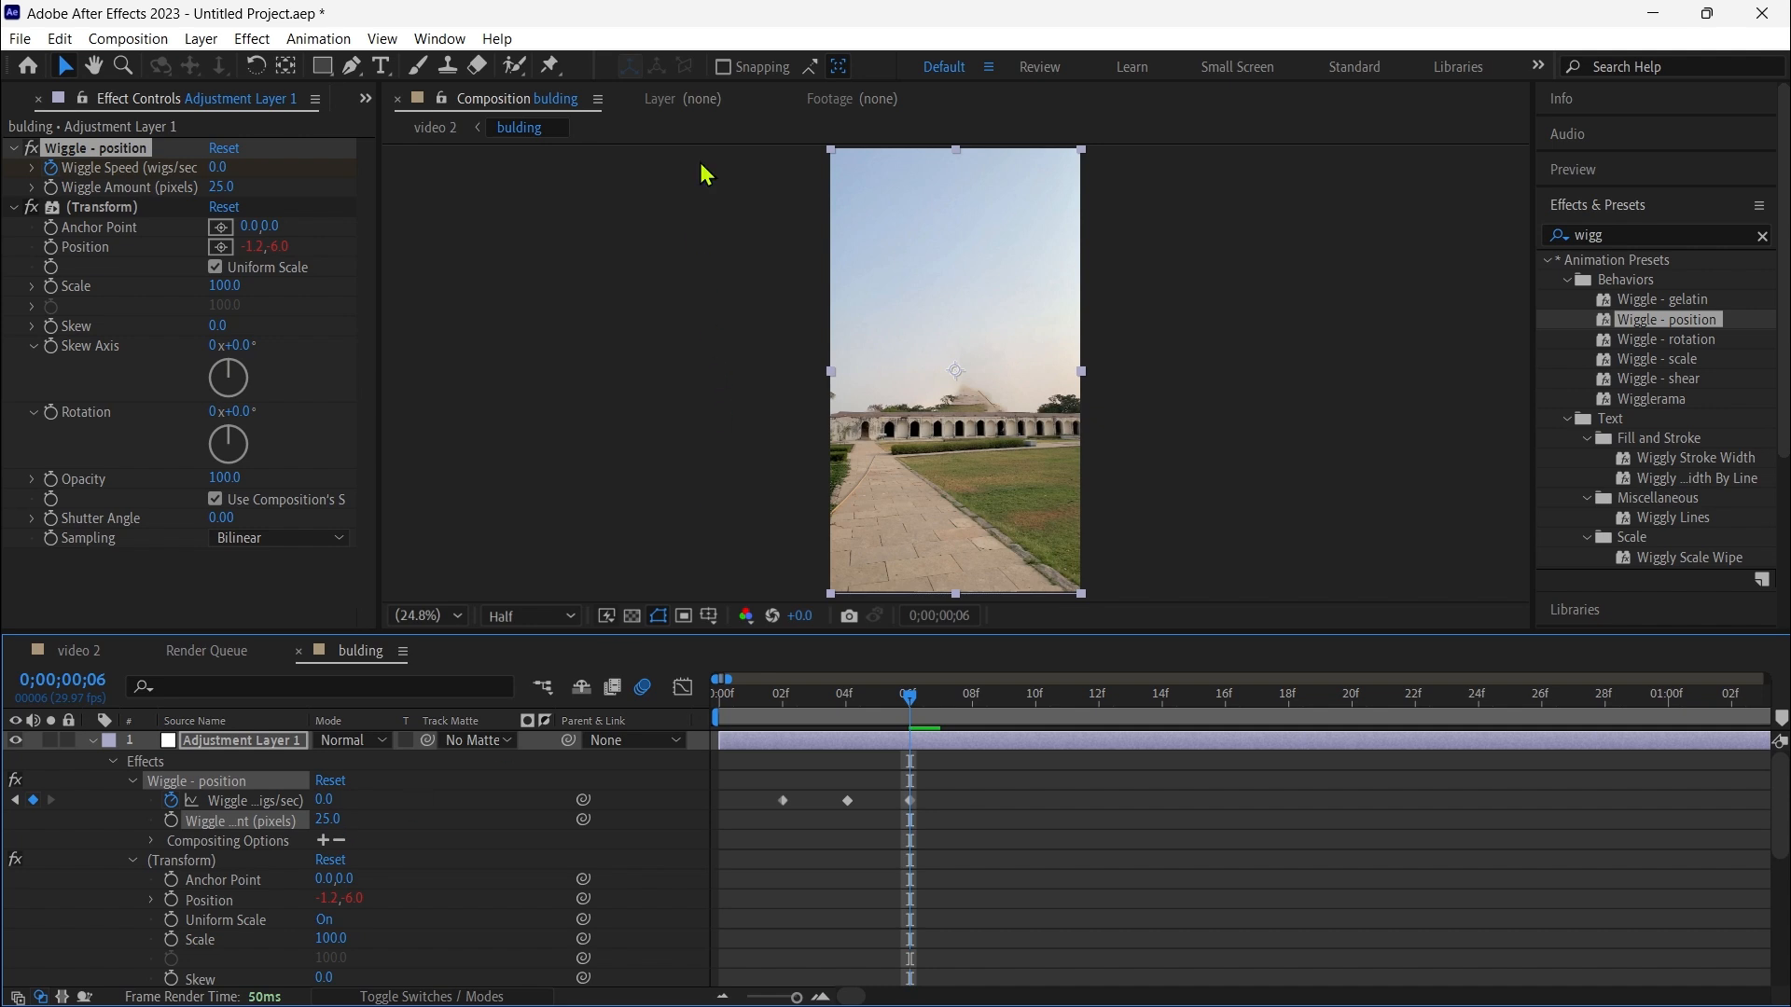
pyautogui.click(91, 741)
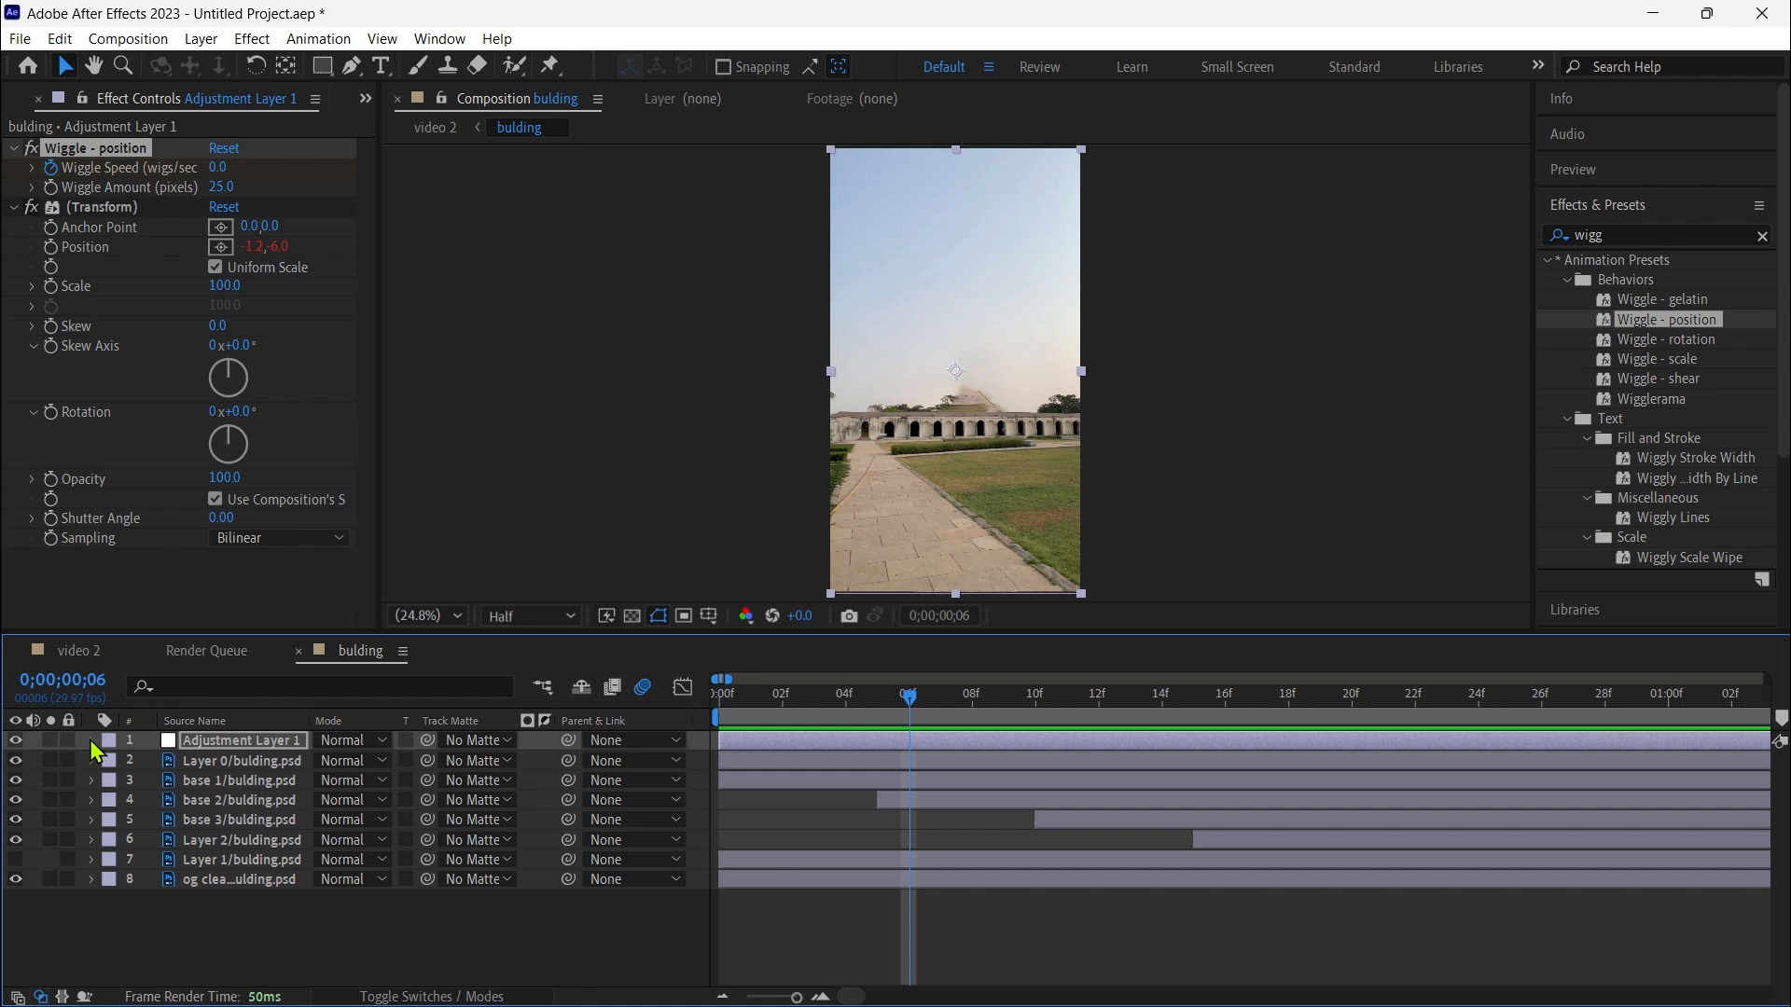
# Switch to the video 2 composition and set the bulding layer's scale to 105%.
pyautogui.click(79, 651)
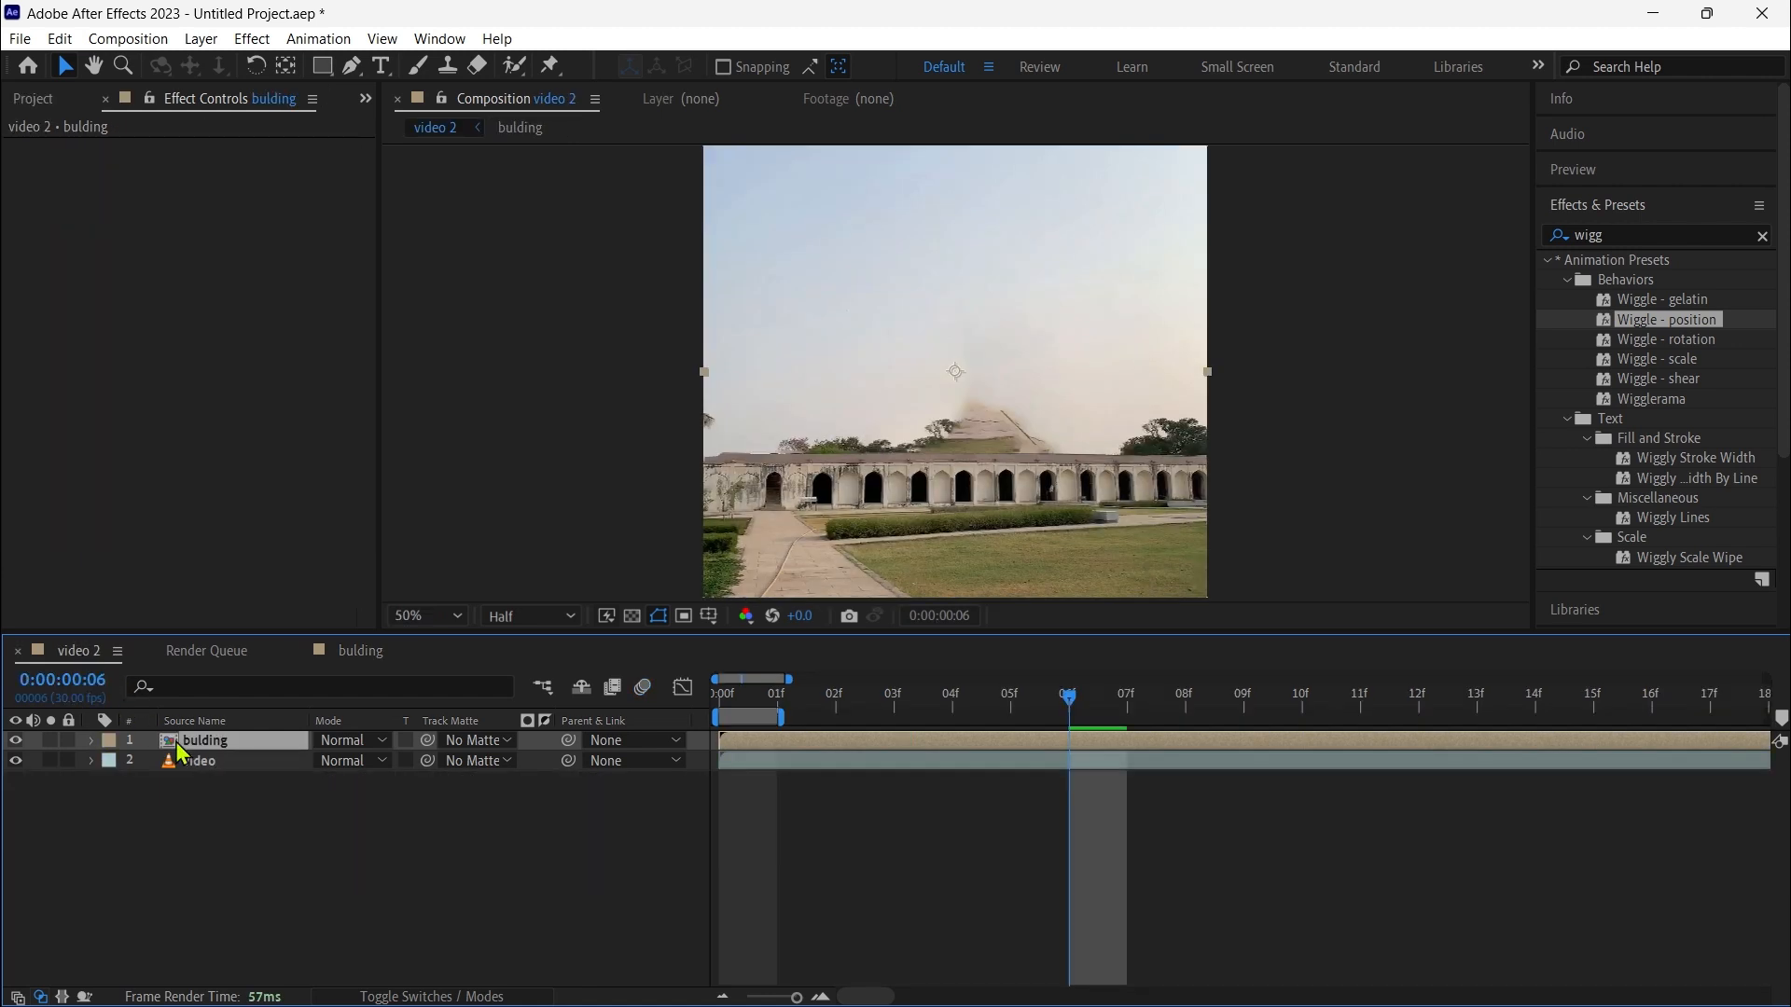
pyautogui.press('s')
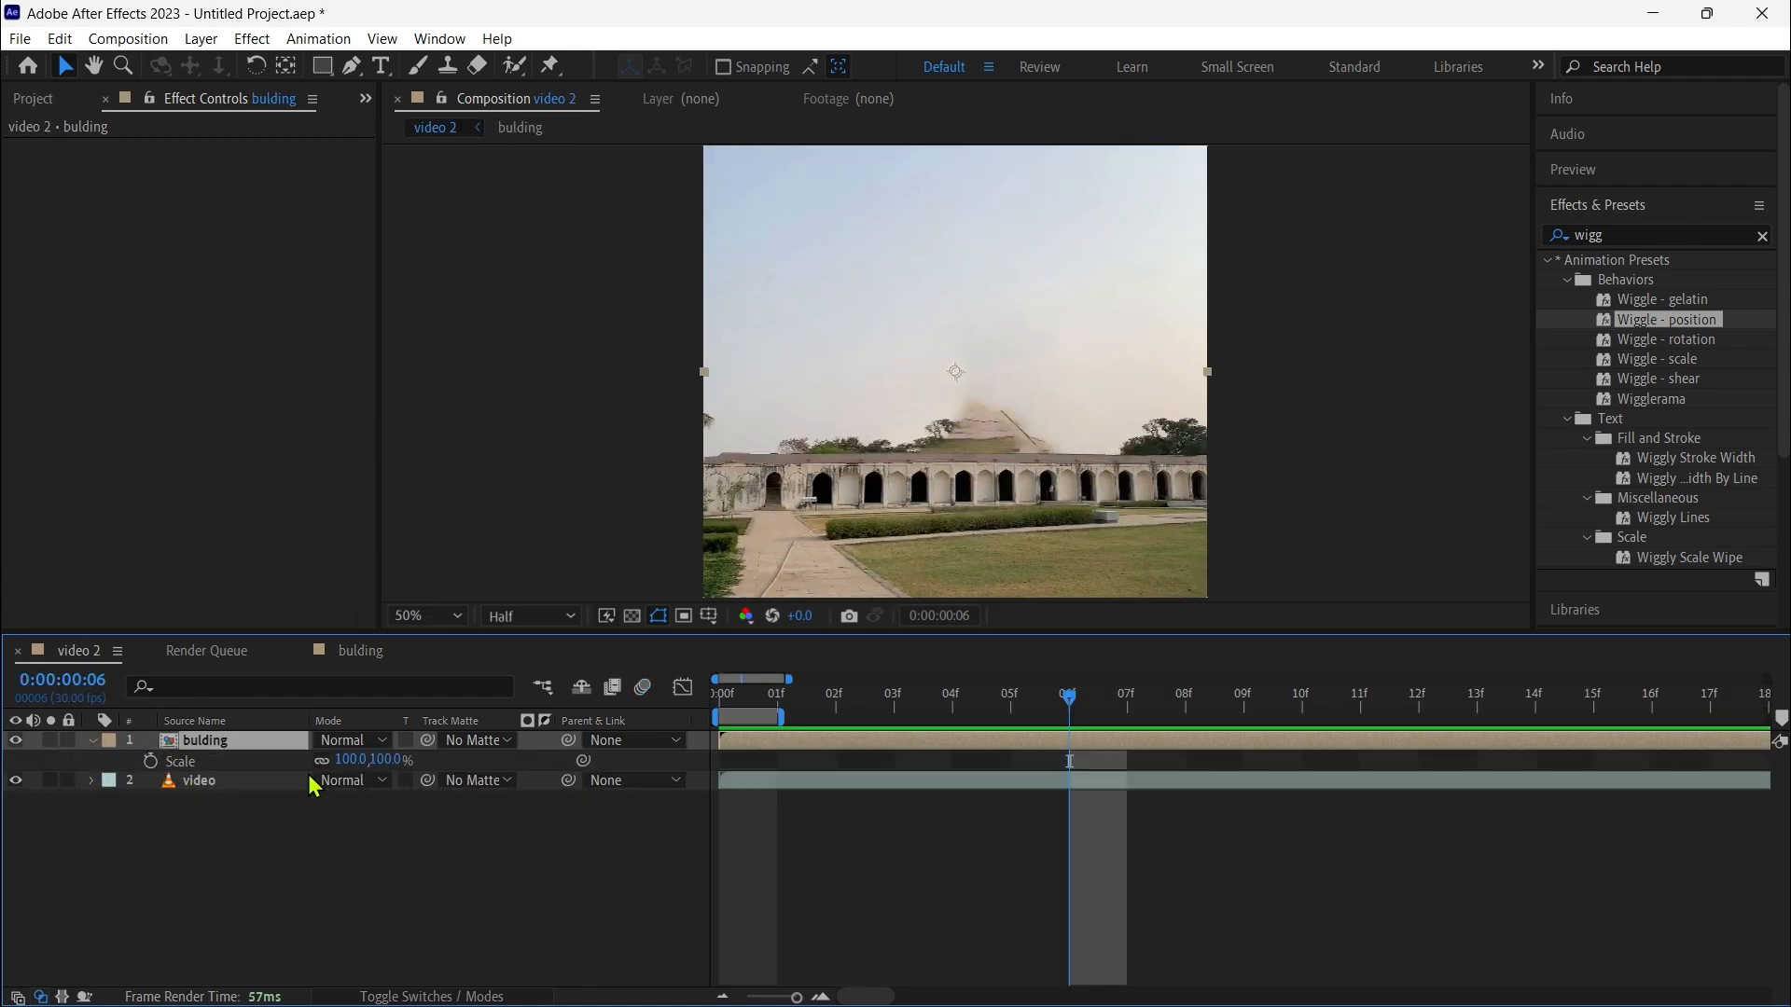
pyautogui.click(348, 760)
pyautogui.press('Return')
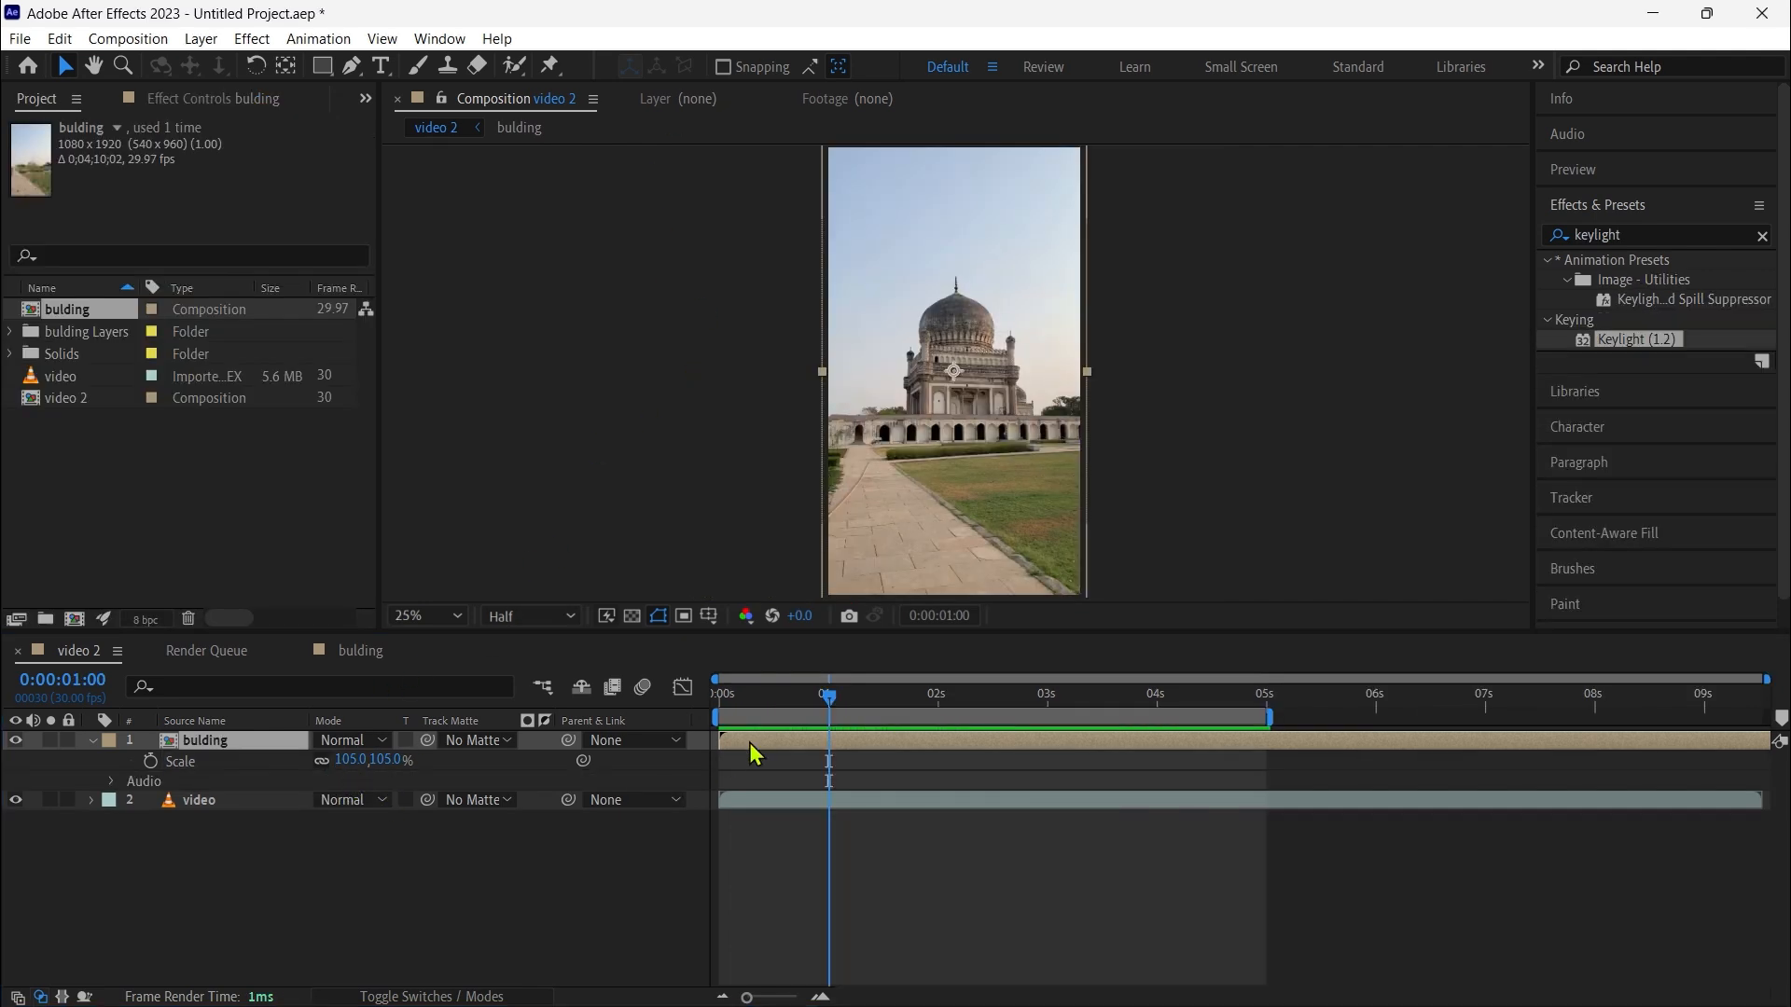
# Split the bulding layer at 0:00:01:00, delete its second part, and move the video layer to start at that time.
pyautogui.hotkey('ctrl', 'd')
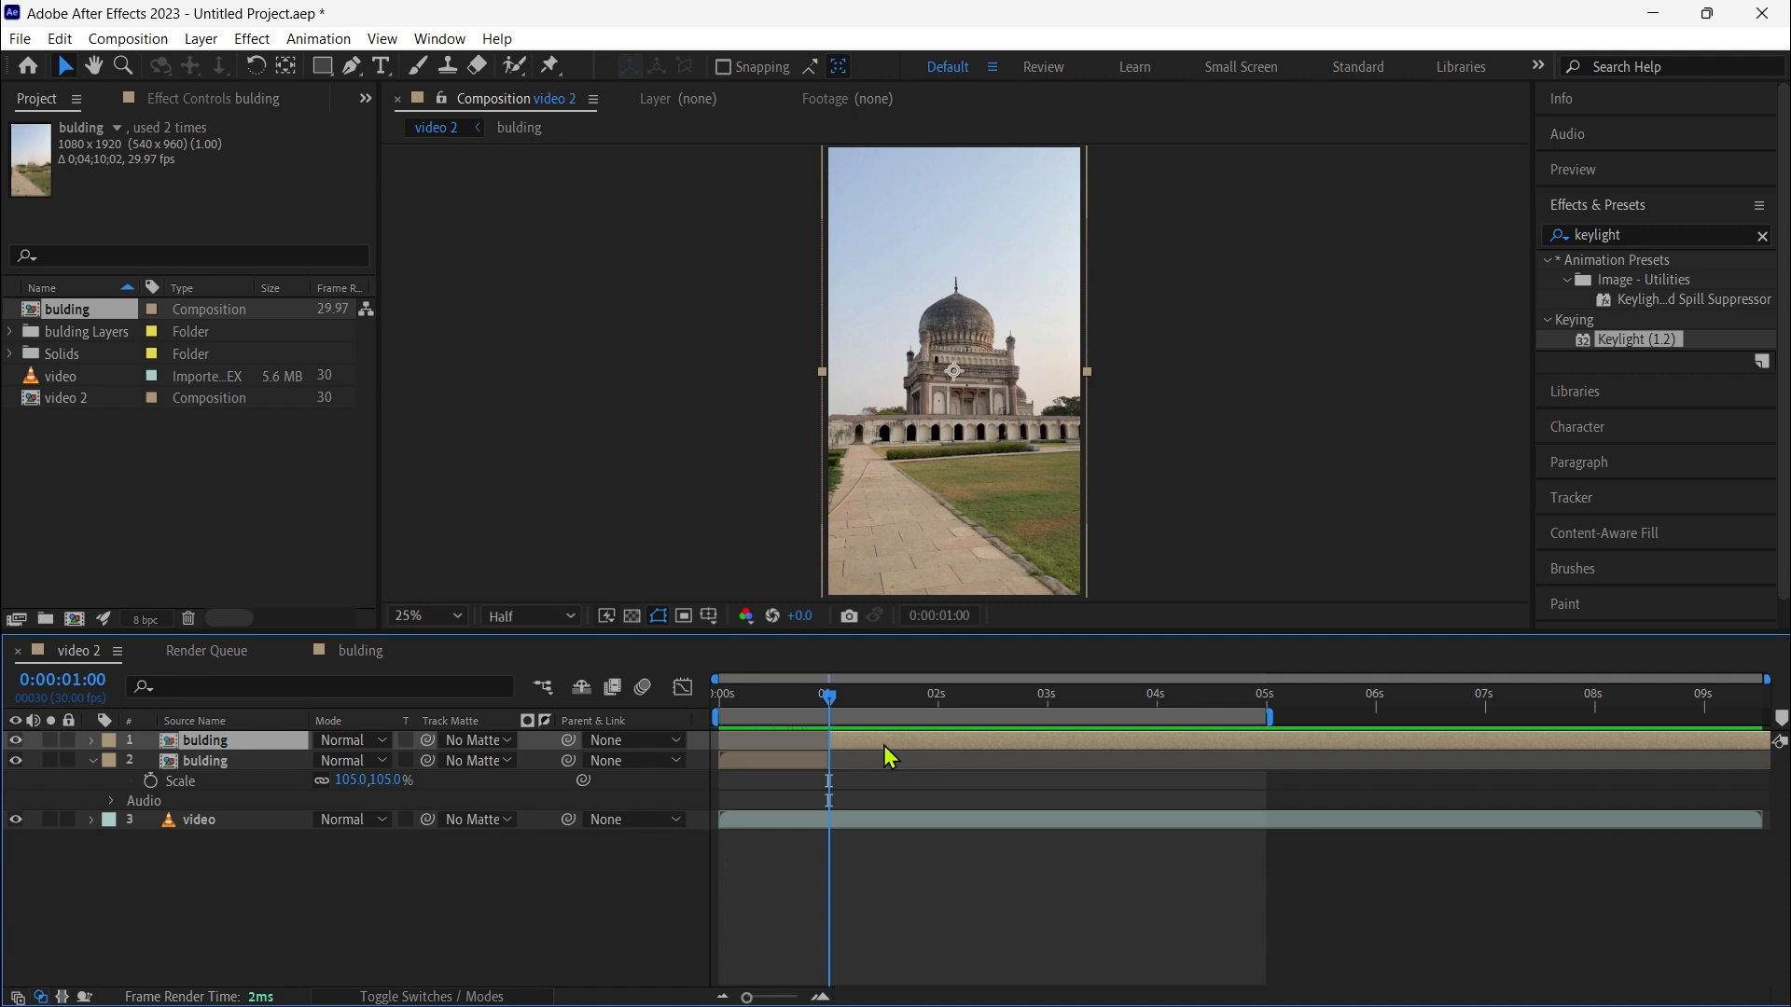
pyautogui.press('Delete')
pyautogui.click(837, 804)
pyautogui.hotkey('alt', '[')
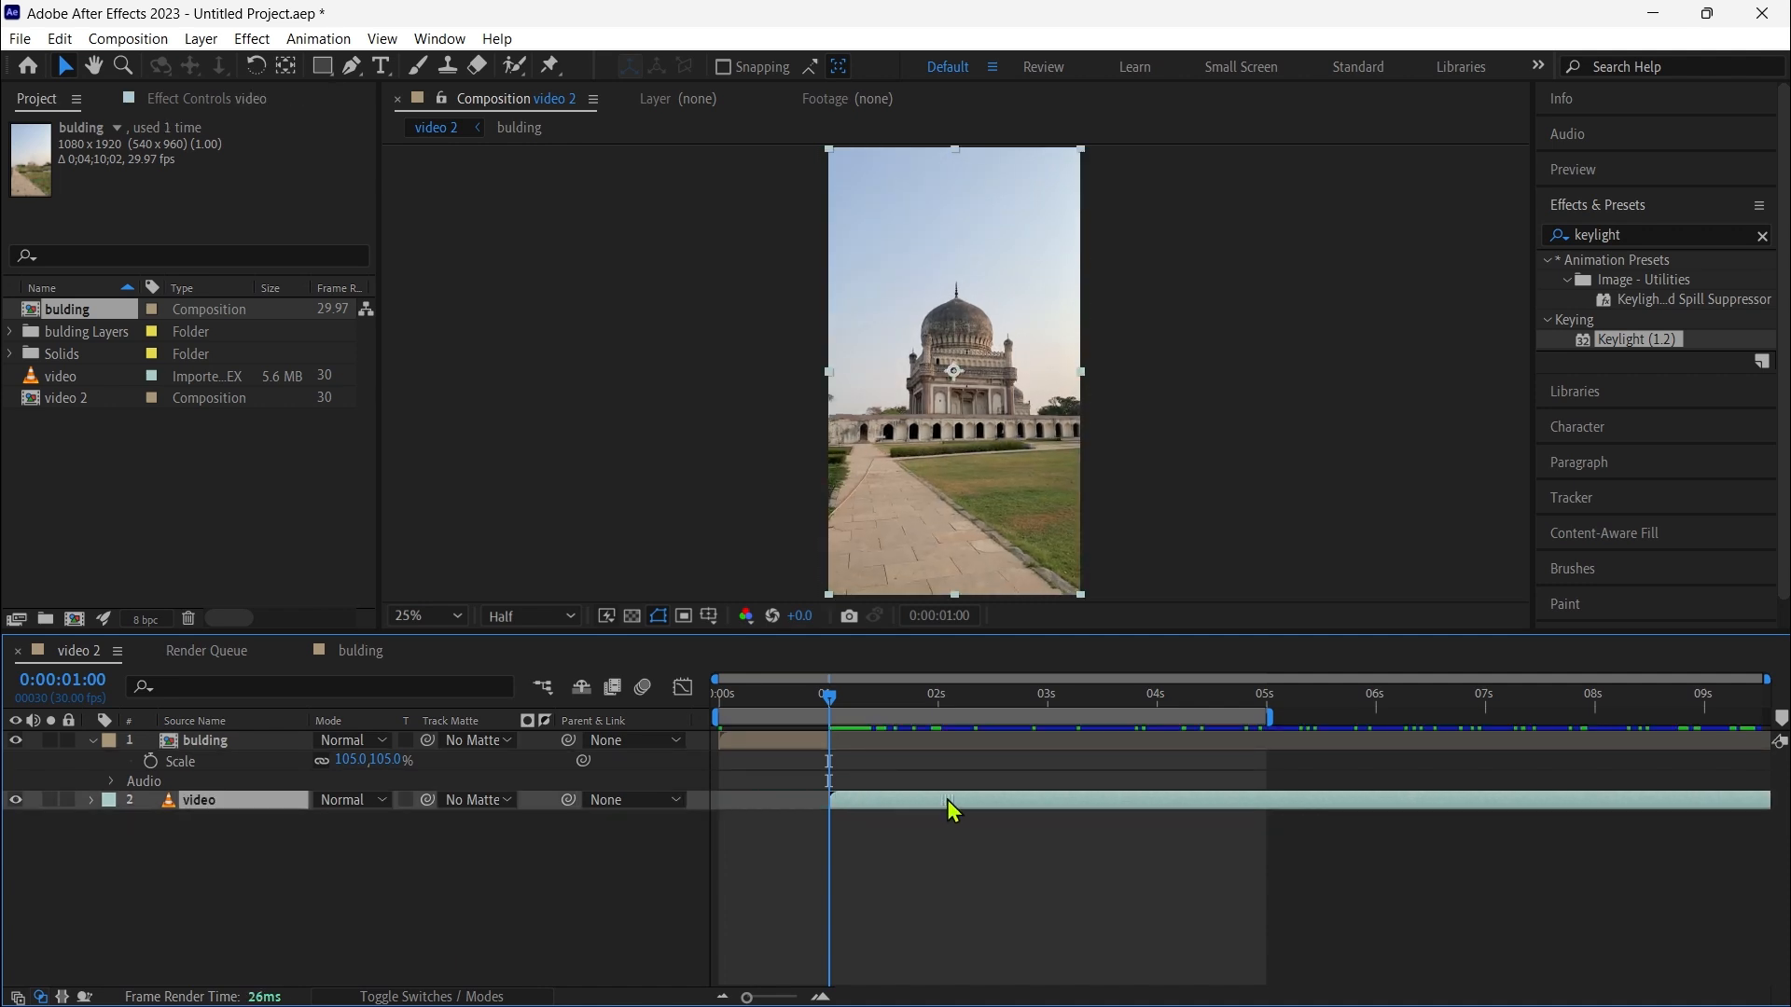
# Collapse the bulding layer and play video 2 from the start to check the transition from the building animation to the footage.
pyautogui.moveTo(831, 702); pyautogui.dragTo(1199, 740)
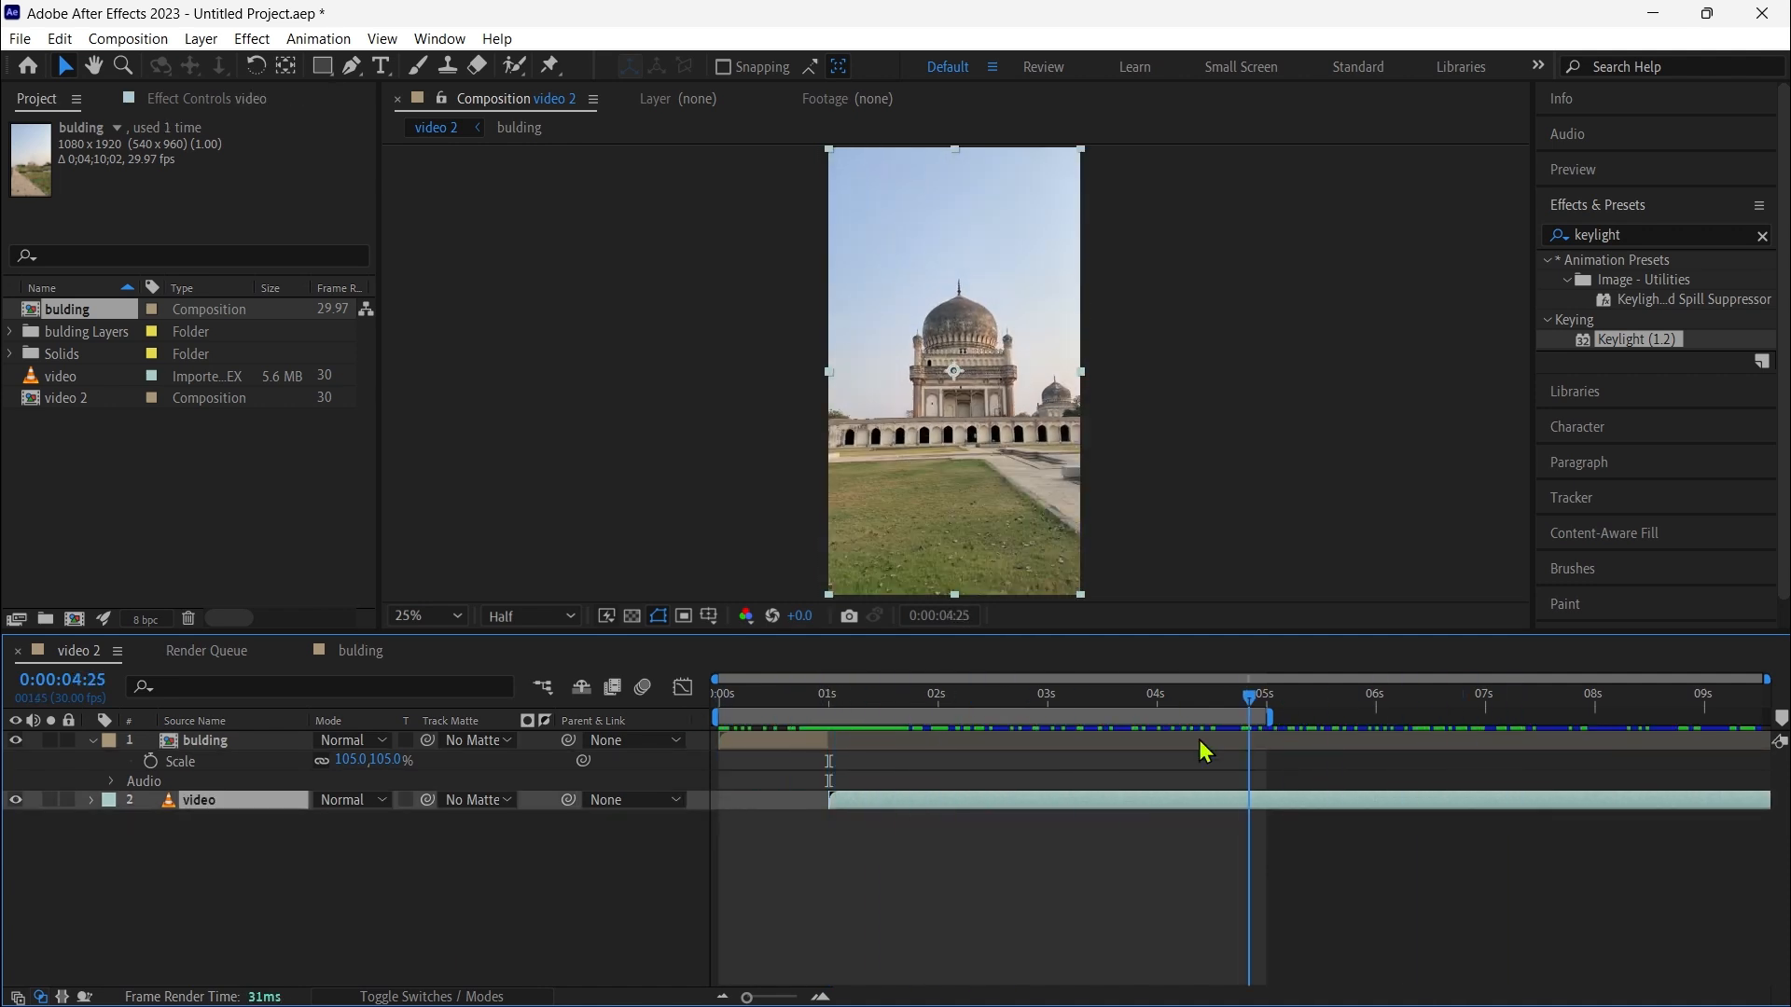
pyautogui.press('Home')
pyautogui.click(93, 741)
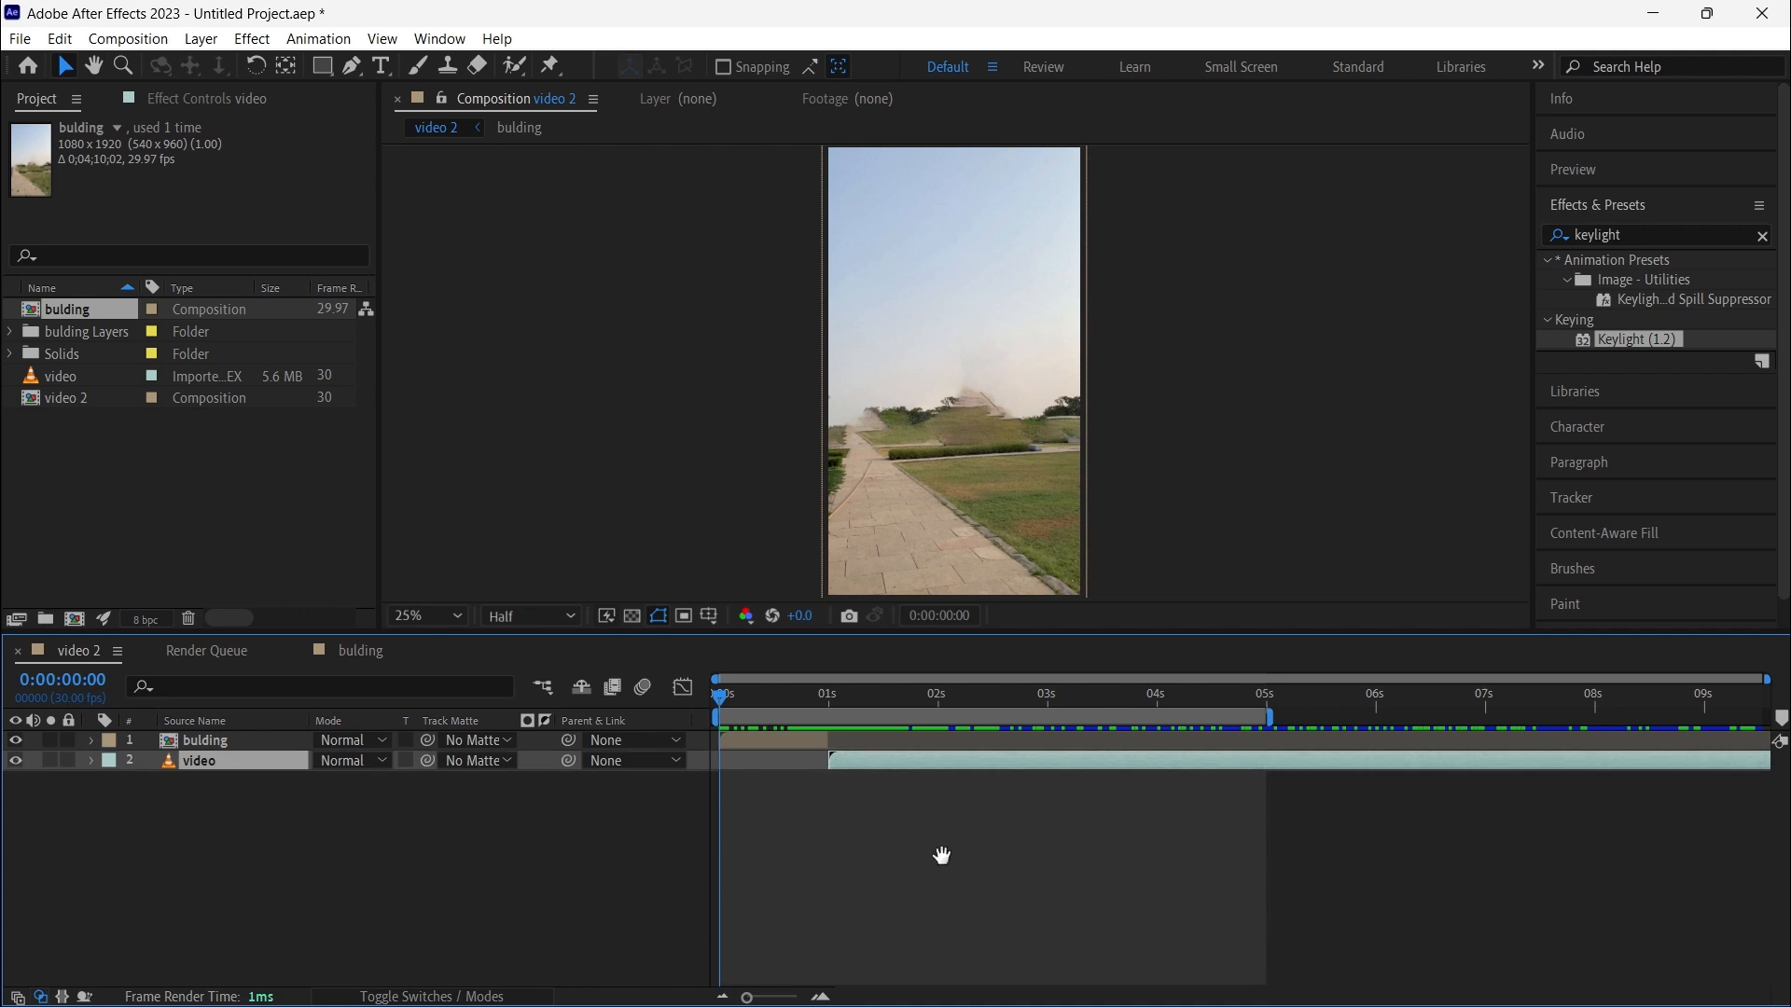
pyautogui.press('space')
pyautogui.press('space')
pyautogui.press('space')
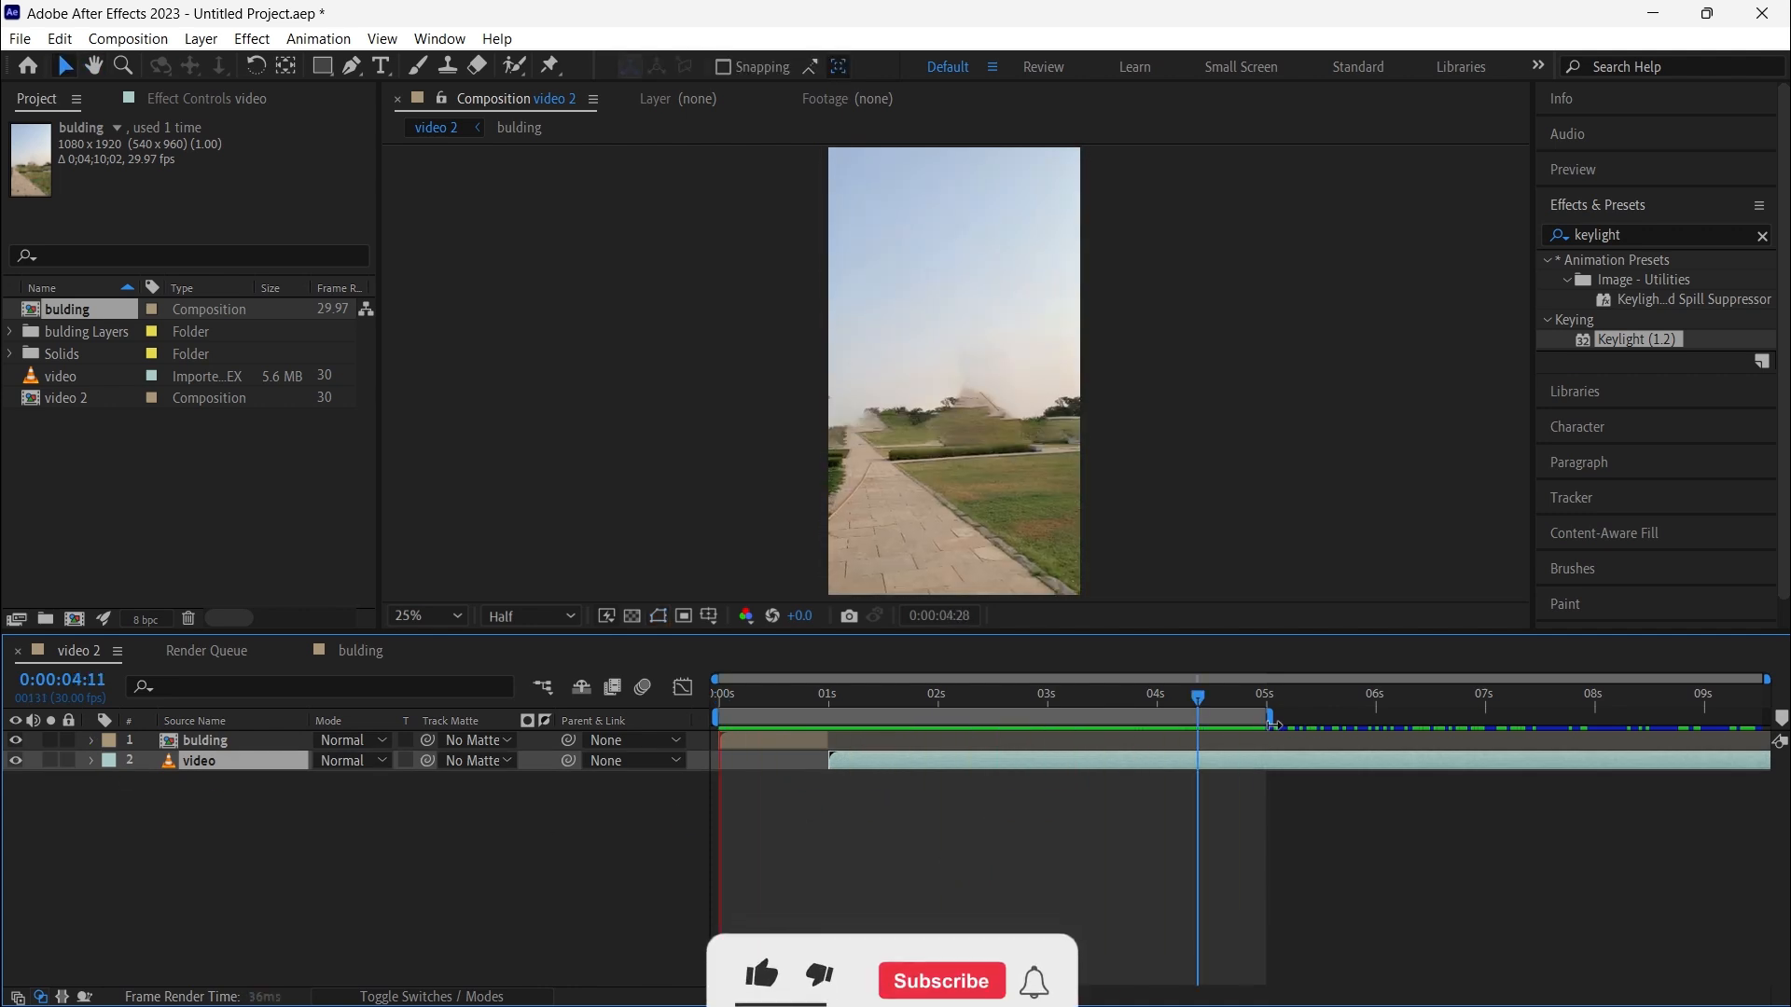
pyautogui.press('space')
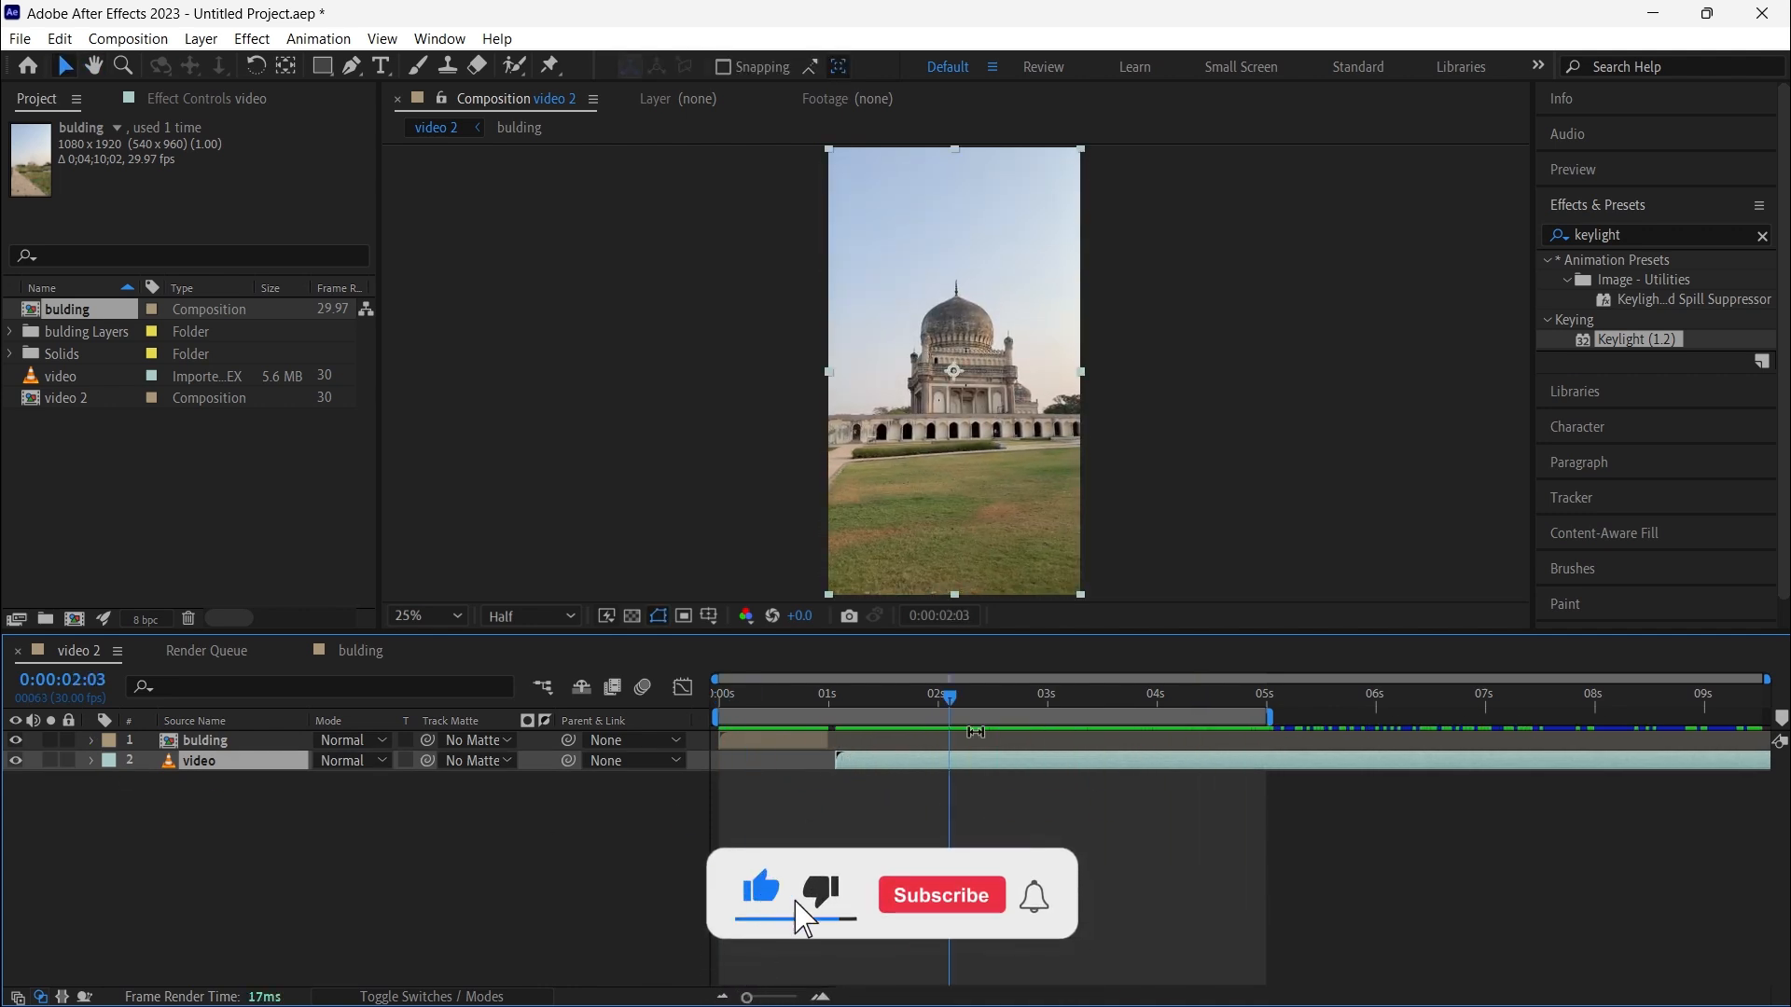
pyautogui.press('space')
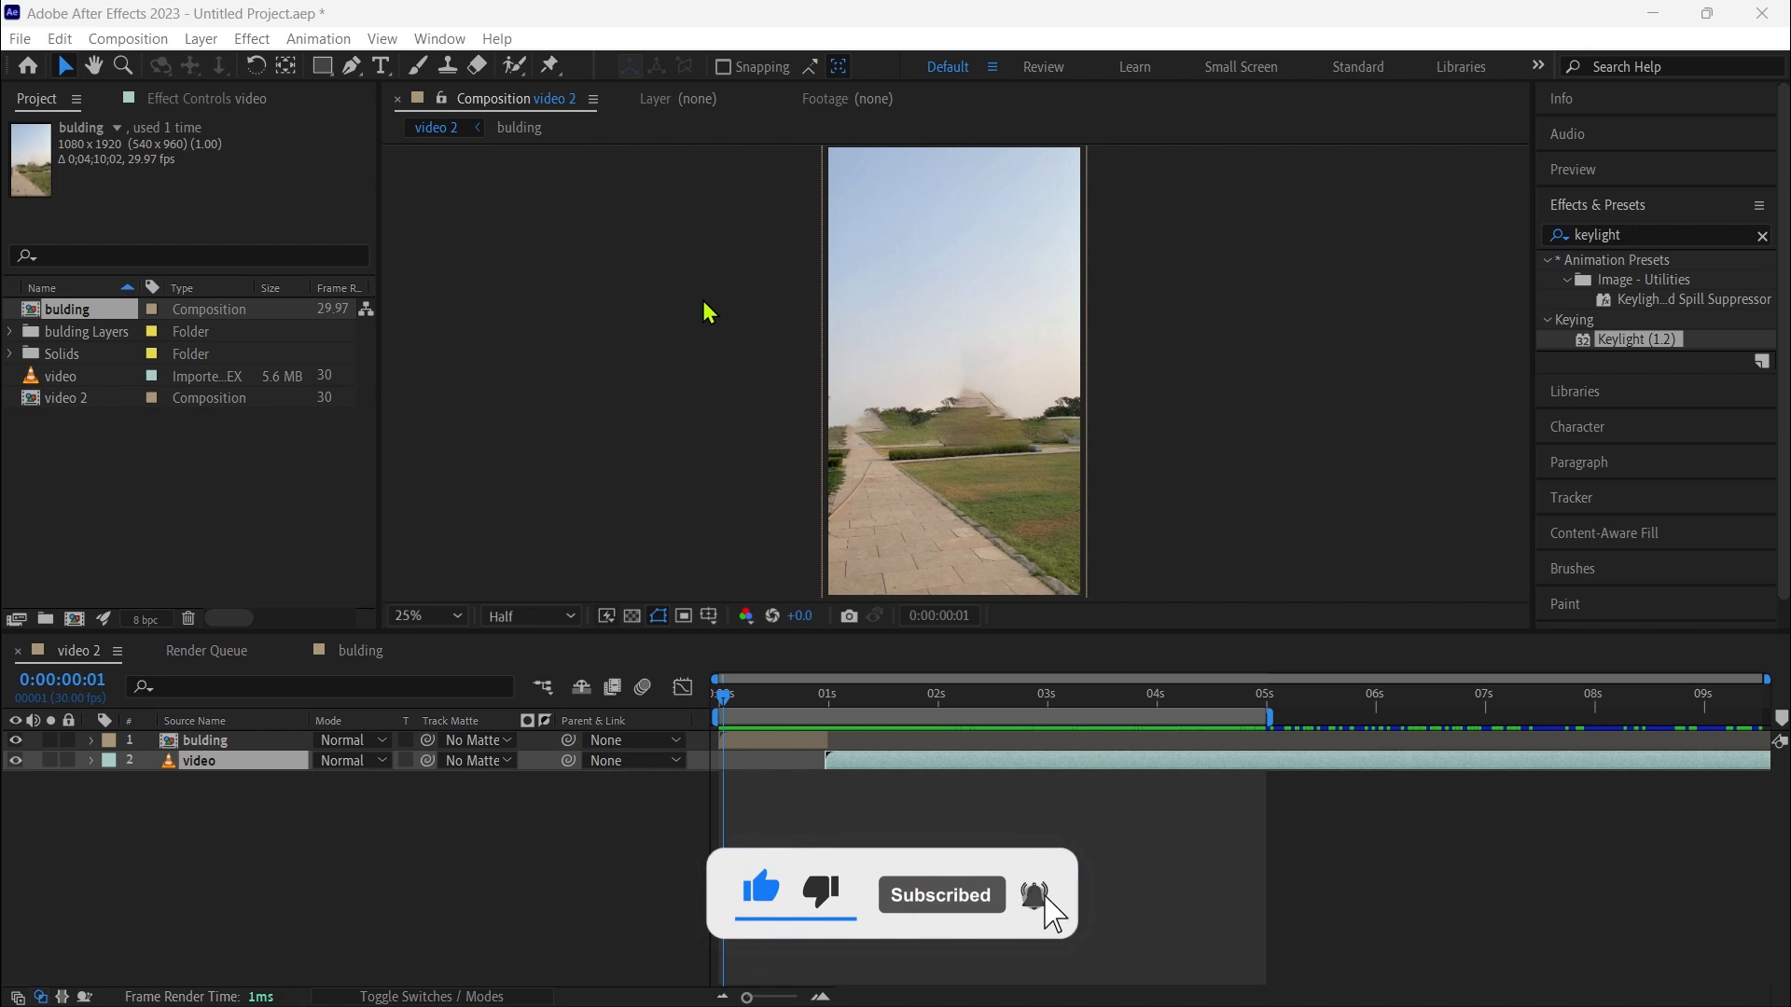
pyautogui.click(725, 697)
pyautogui.press('space')
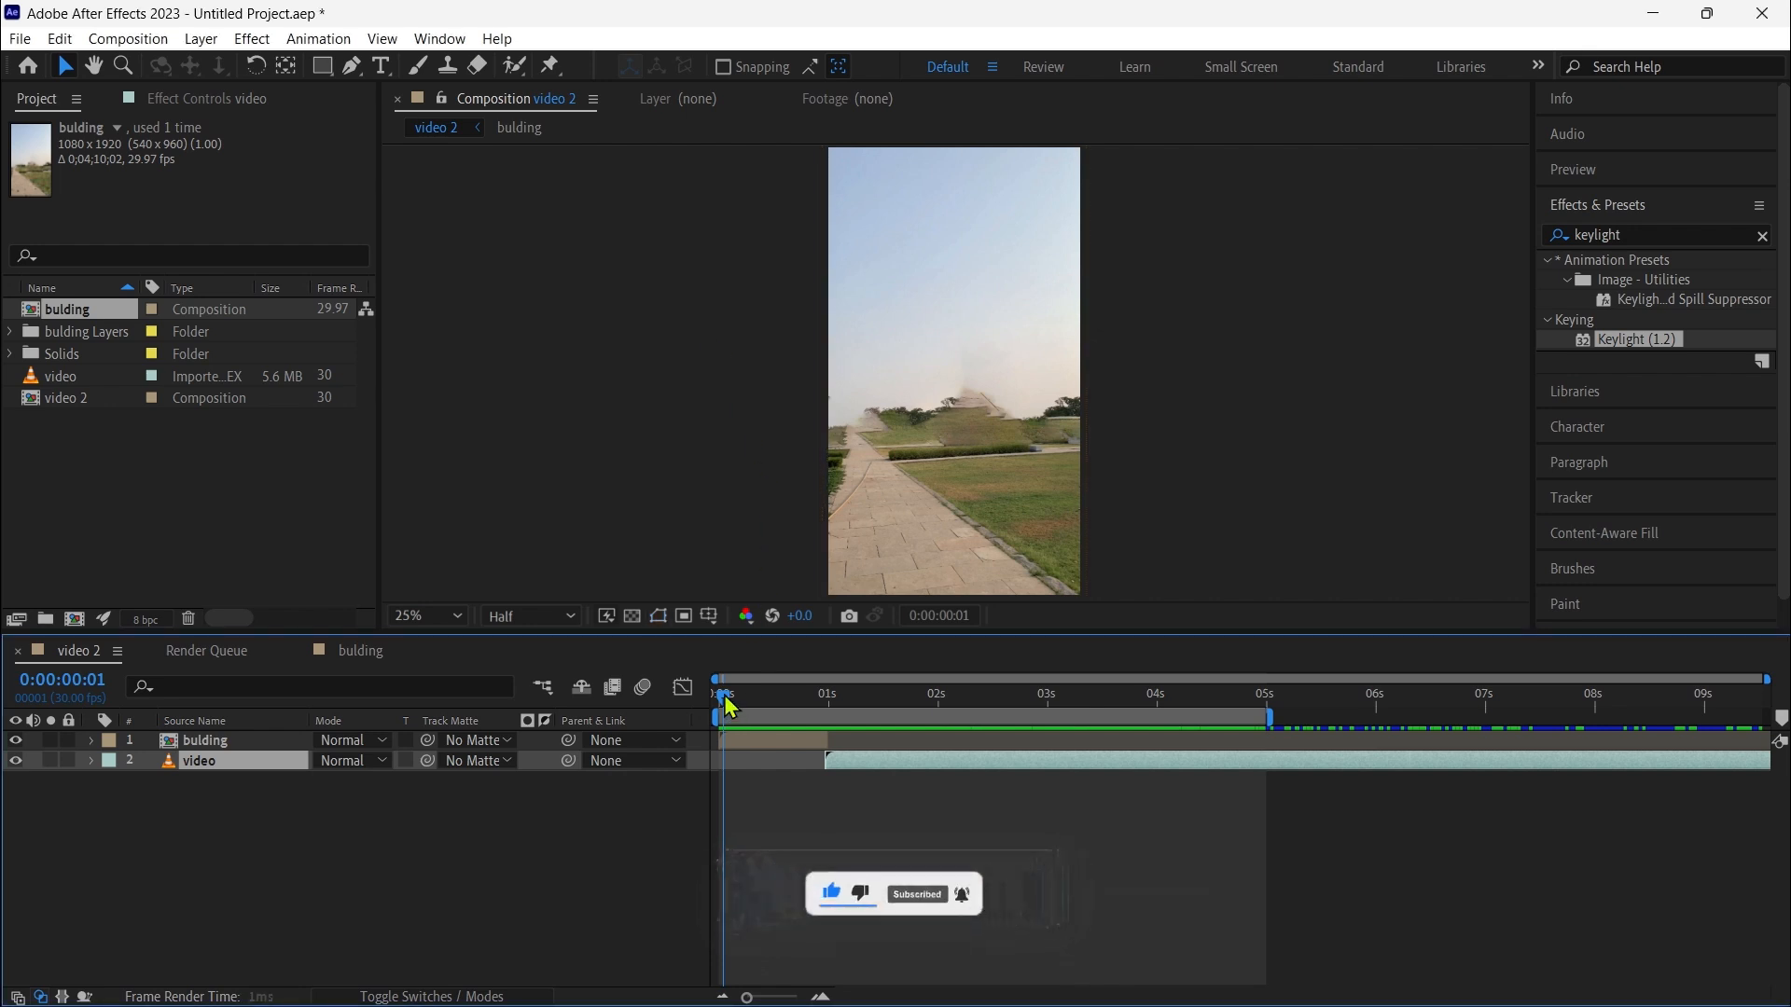